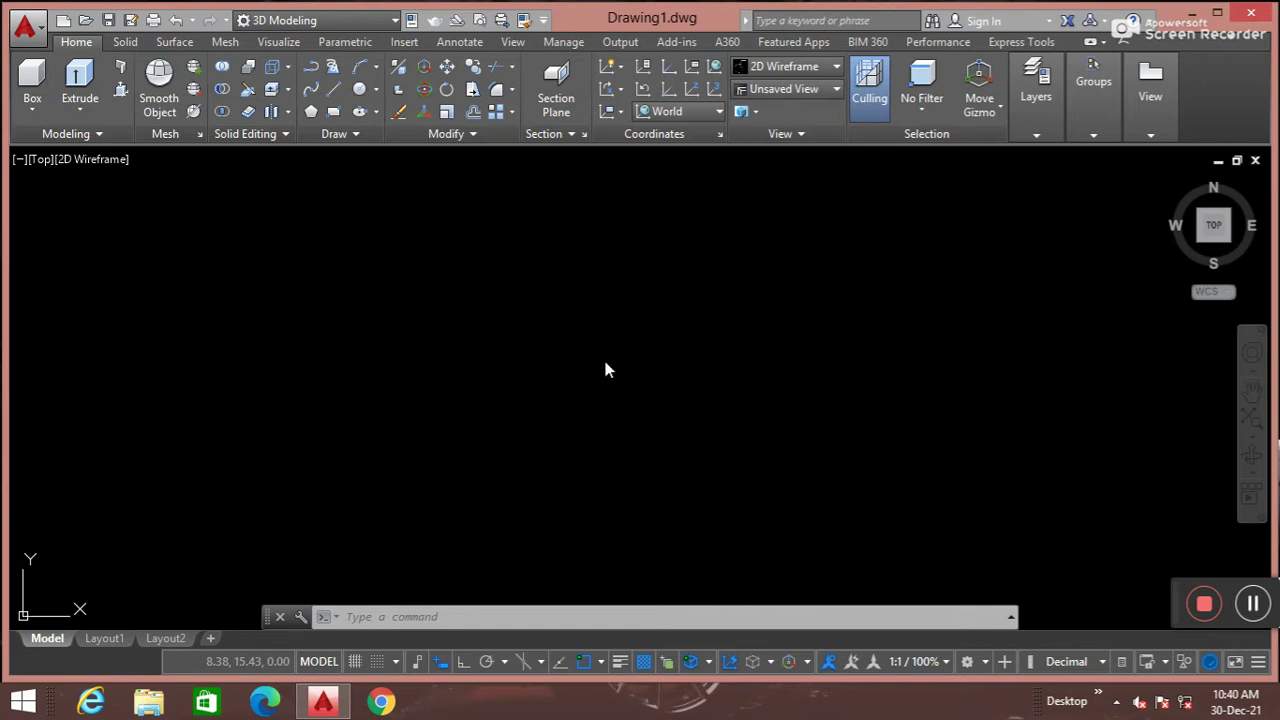
# Drag several trial selection windows across the empty model space, then bring up the preset views list
pyautogui.rightClick(403, 305)
pyautogui.click(818, 349)
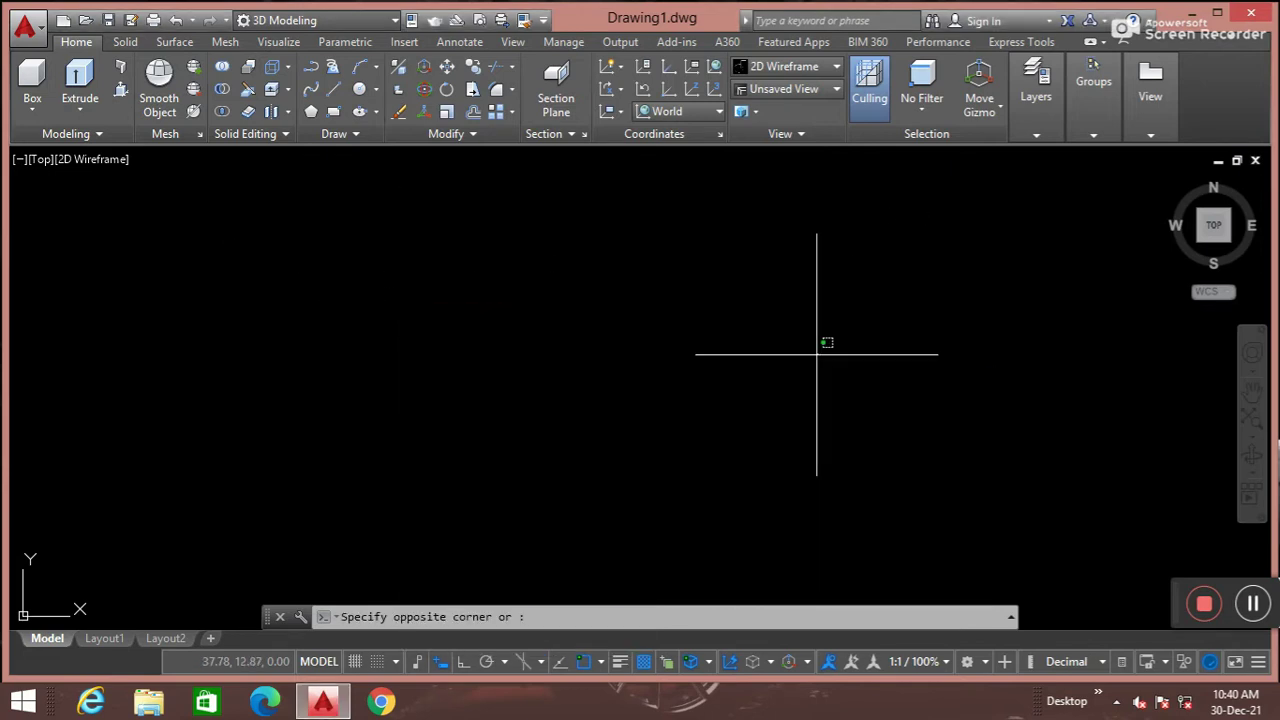
pyautogui.click(700, 330)
pyautogui.click(381, 282)
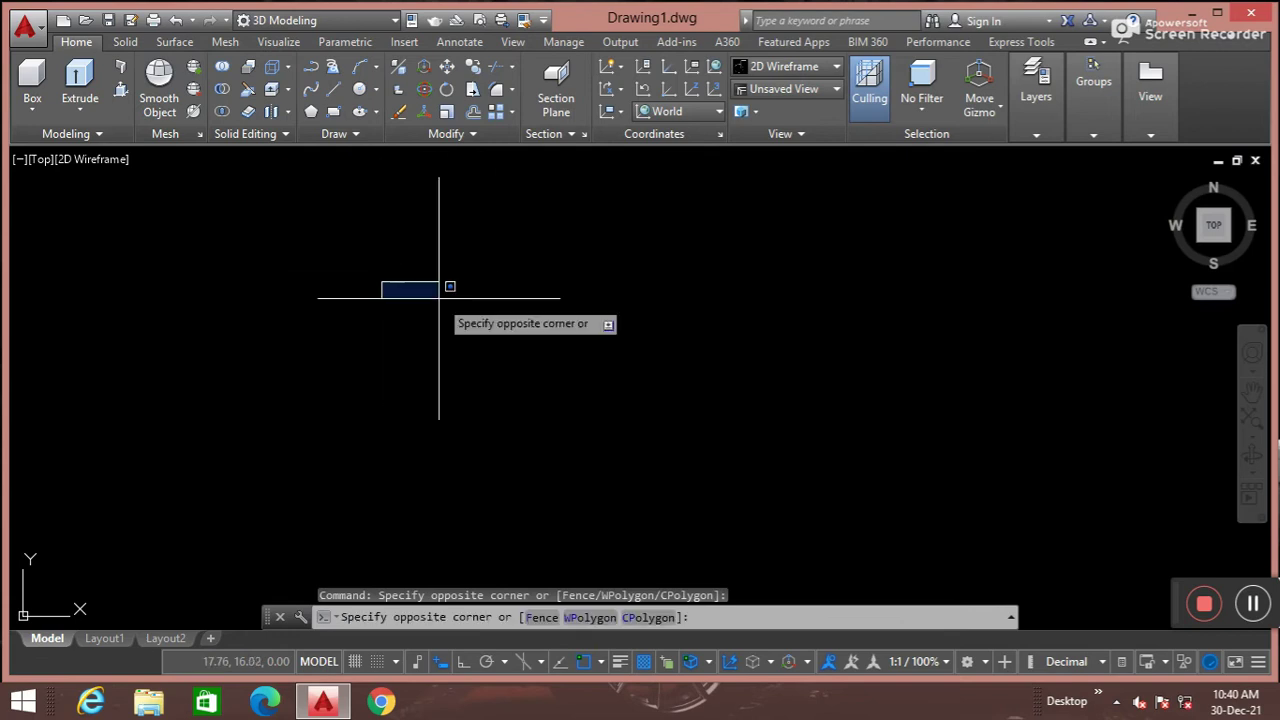
pyautogui.click(960, 375)
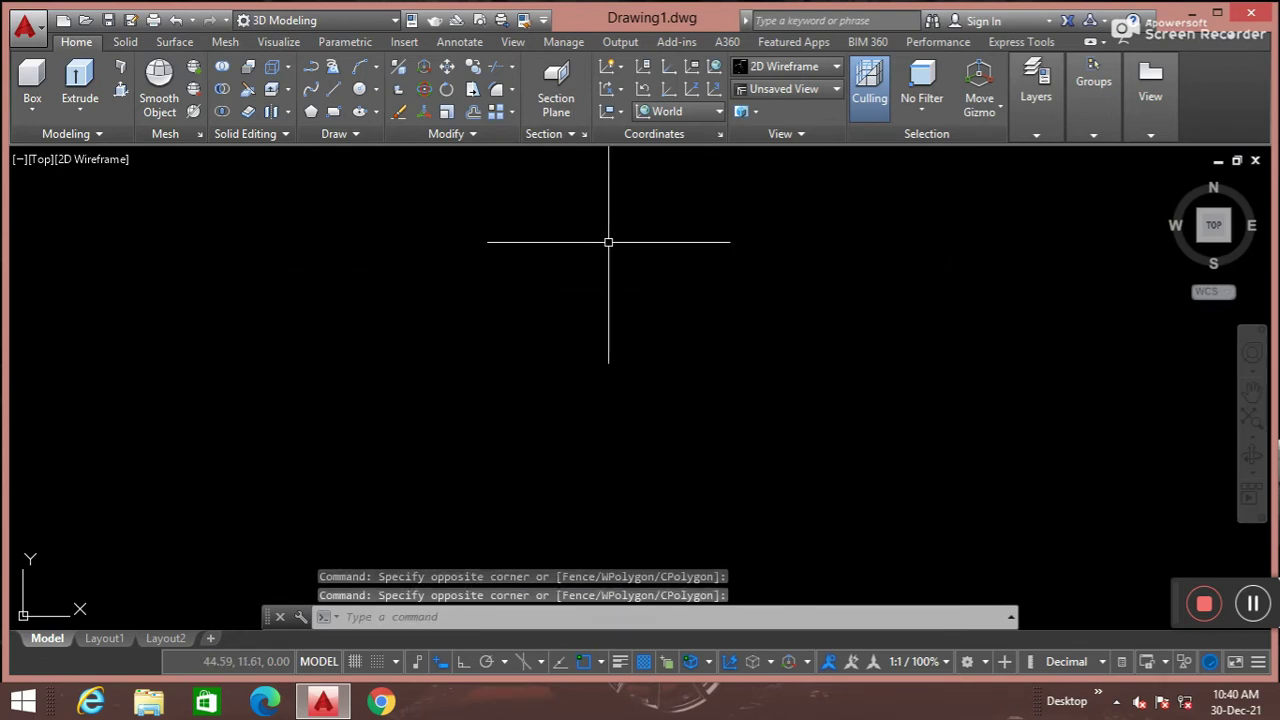
pyautogui.moveTo(466, 260); pyautogui.dragTo(586, 348)
pyautogui.click(588, 351)
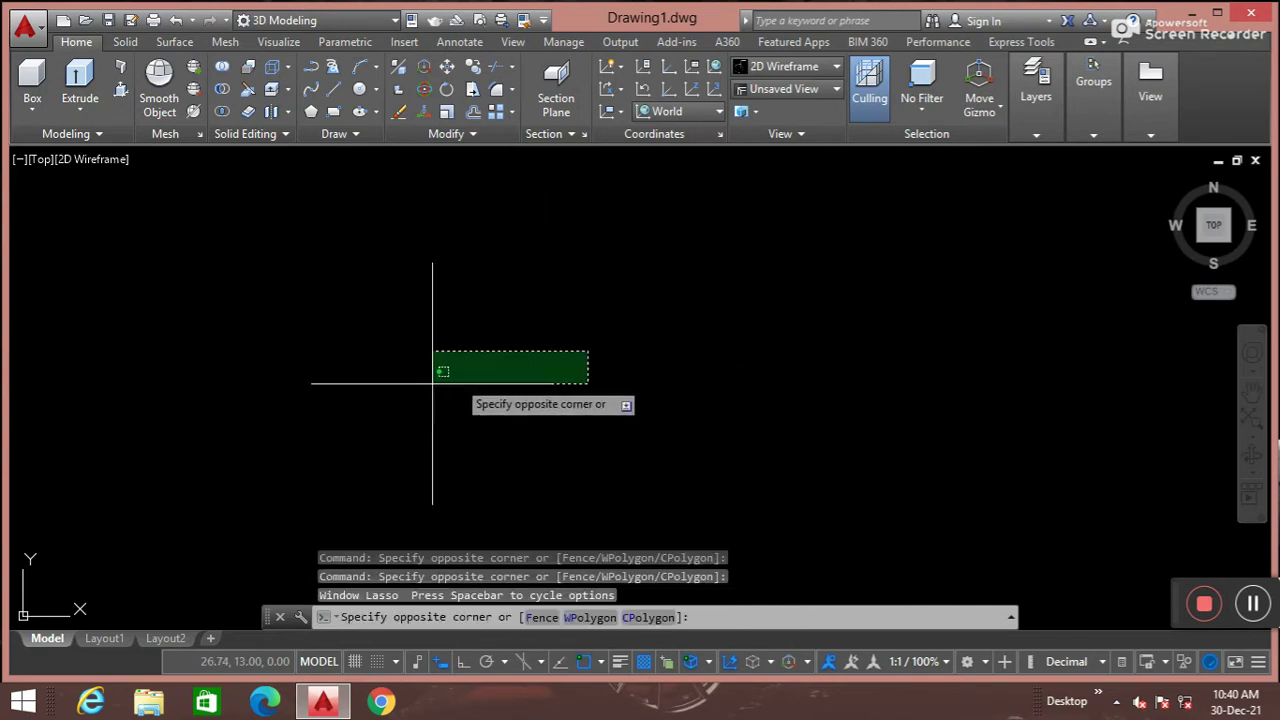
pyautogui.click(278, 548)
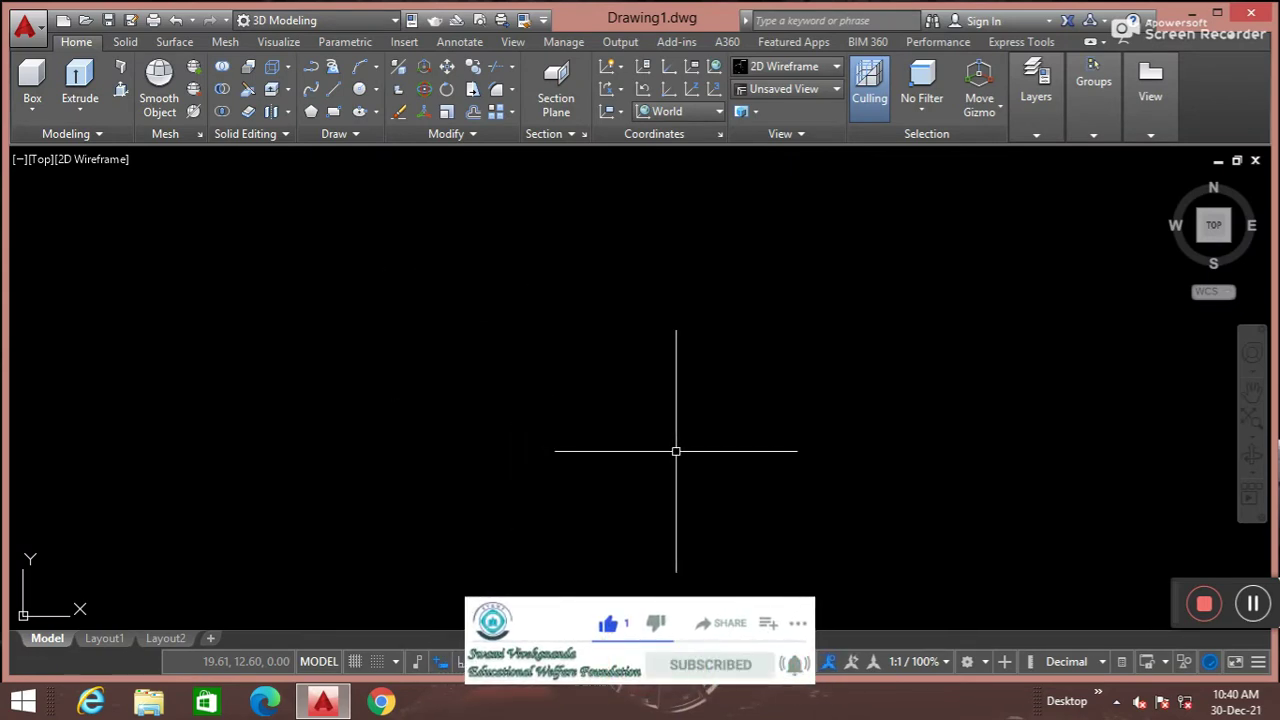
pyautogui.click(40, 158)
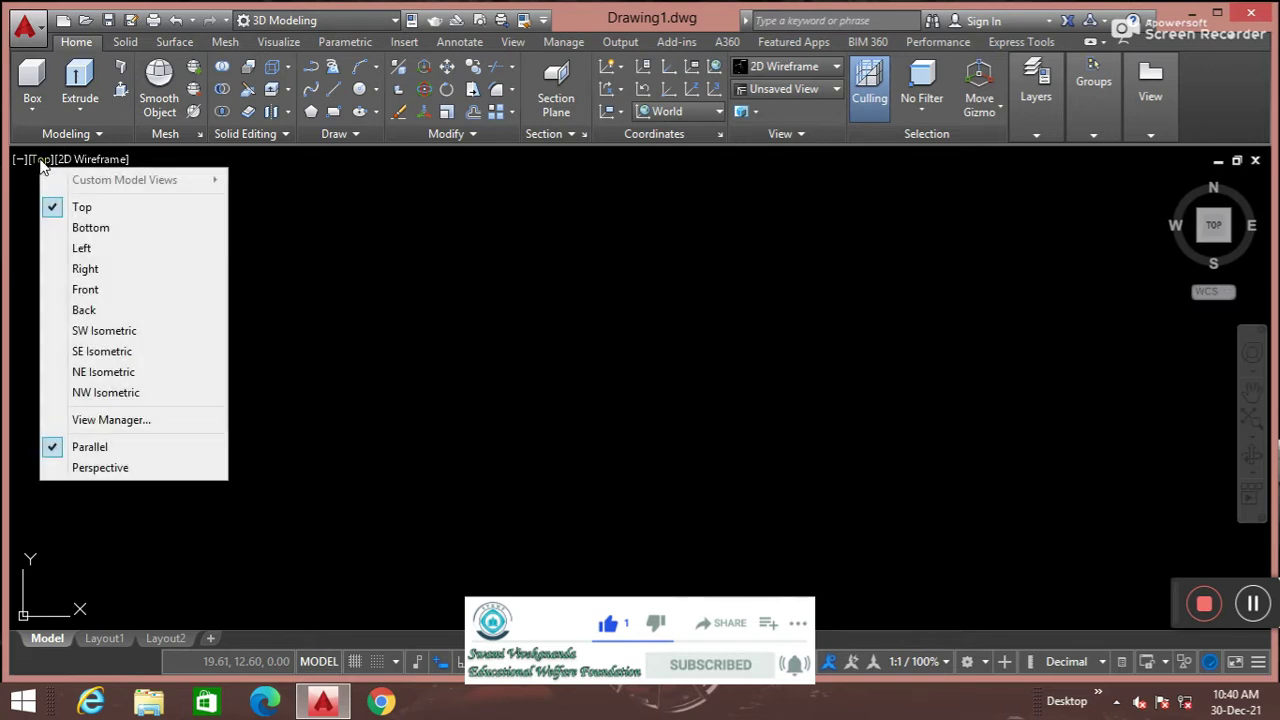
# Switch to the Front view and draw a circle of diameter 88
pyautogui.click(87, 289)
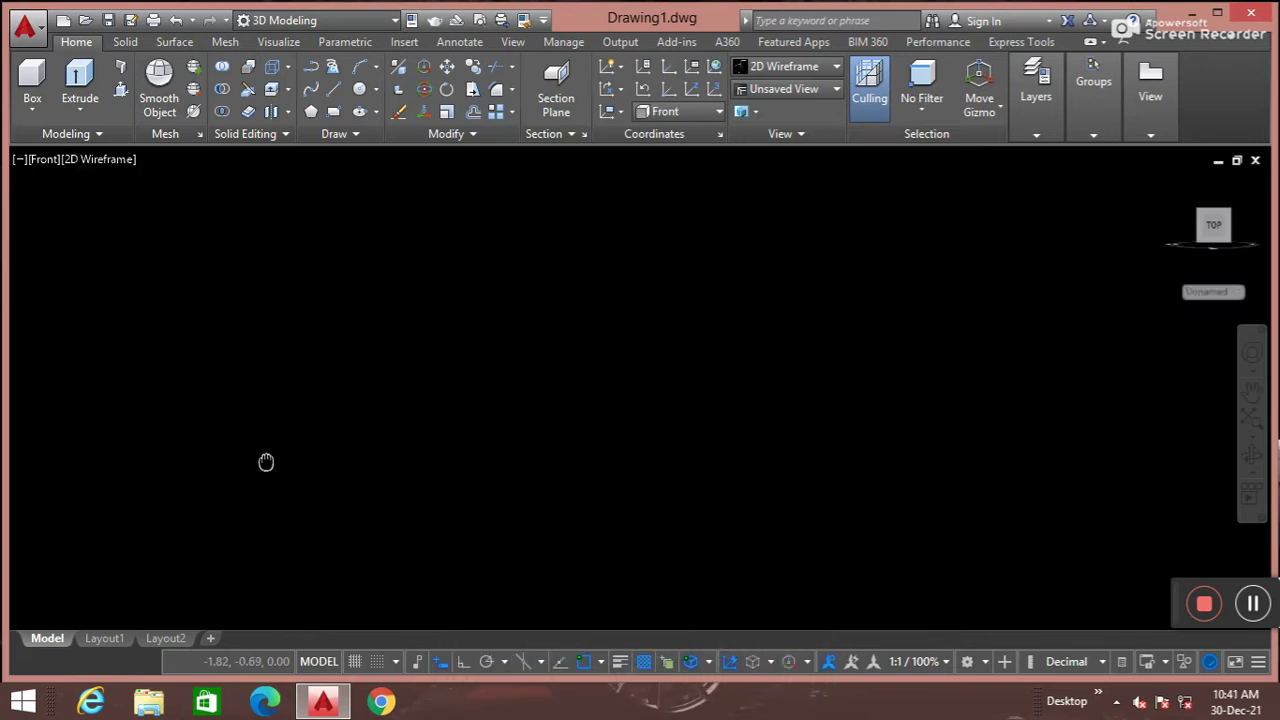
pyautogui.write('c')
pyautogui.press('Return')
pyautogui.click(392, 374)
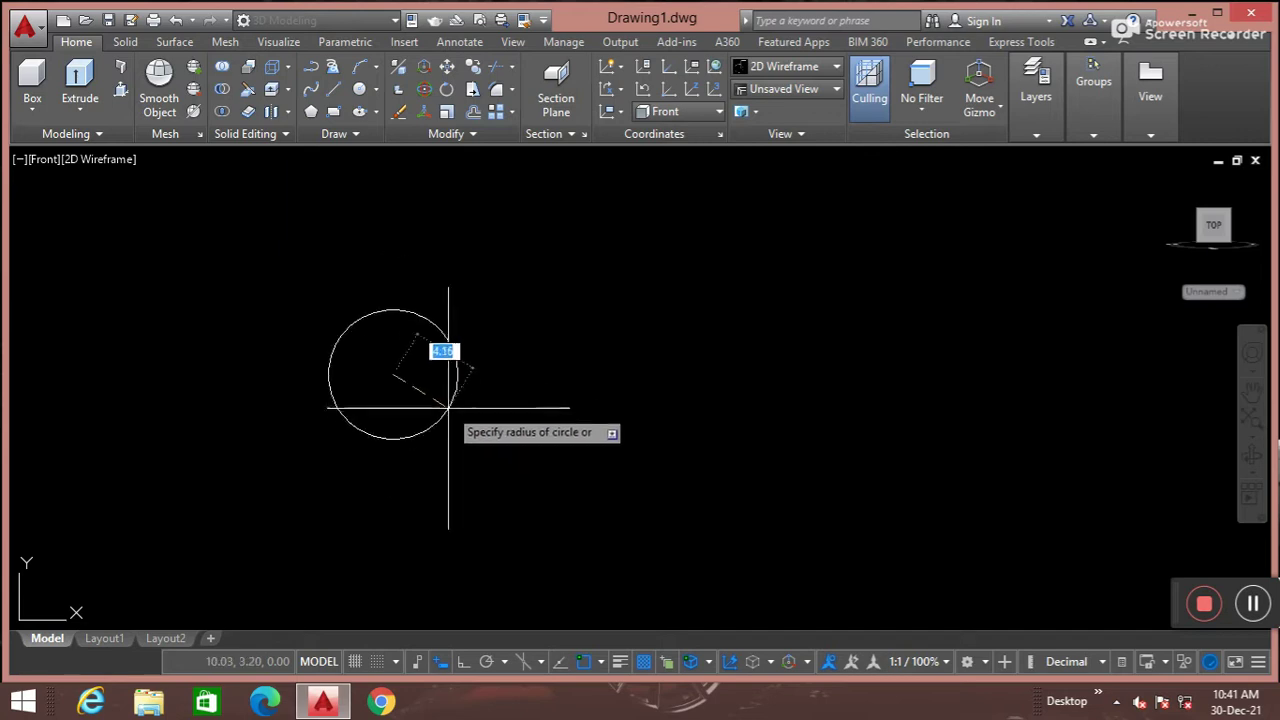
pyautogui.write('d')
pyautogui.press('Return')
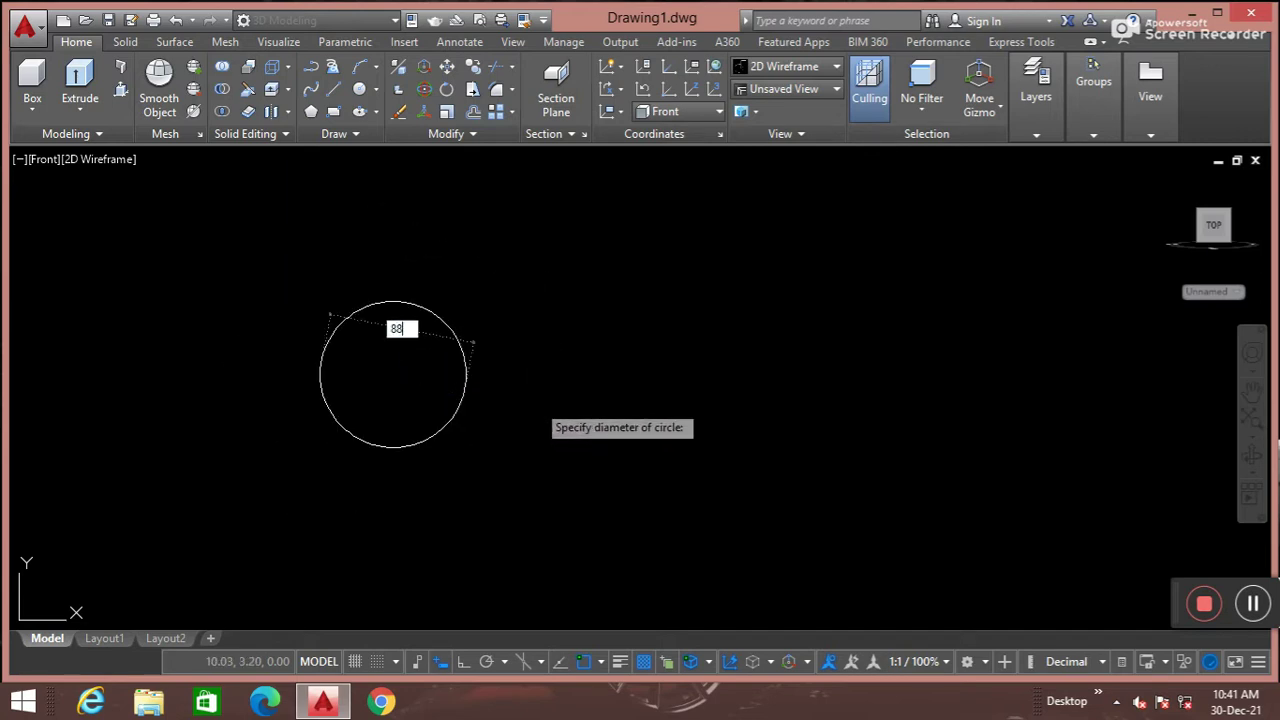
pyautogui.press('Return')
pyautogui.scroll(-5, 534, 400)
pyautogui.scroll(-4, 543, 400)
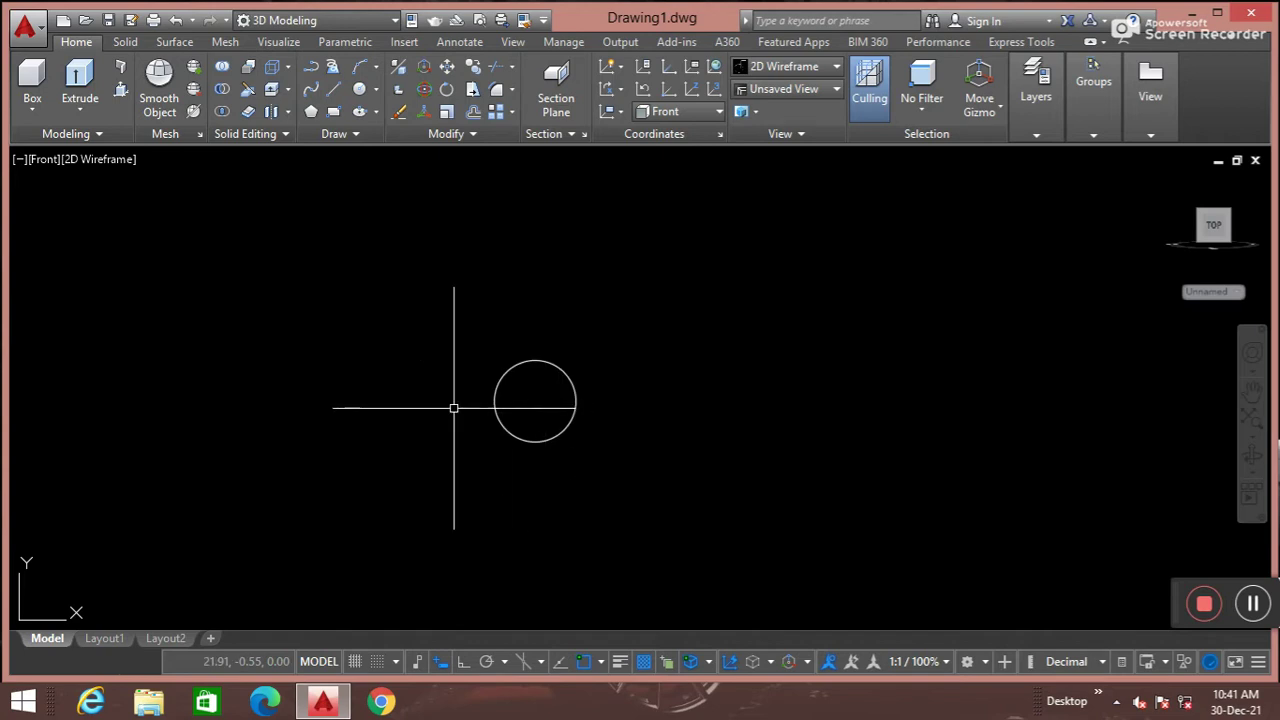
# Draw a concentric circle of diameter 50 on the same centre
pyautogui.write('c')
pyautogui.press('Return')
pyautogui.click(534, 400)
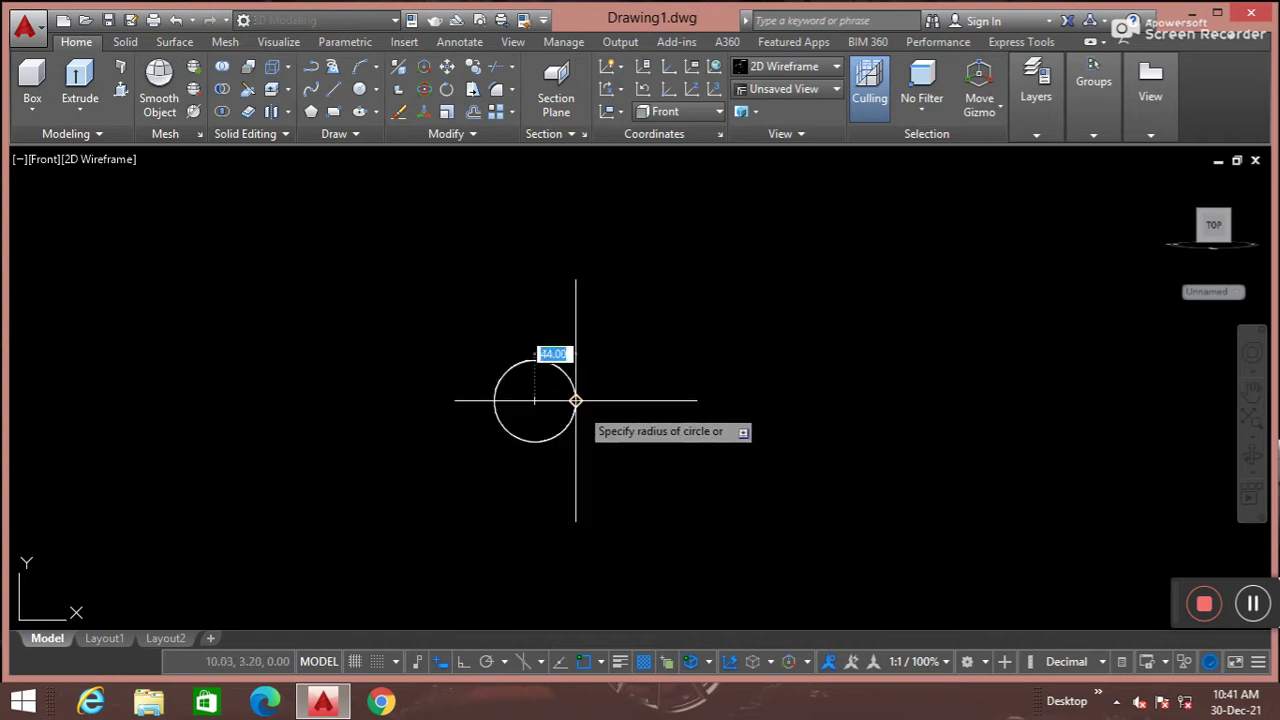
pyautogui.write('d')
pyautogui.press('Return')
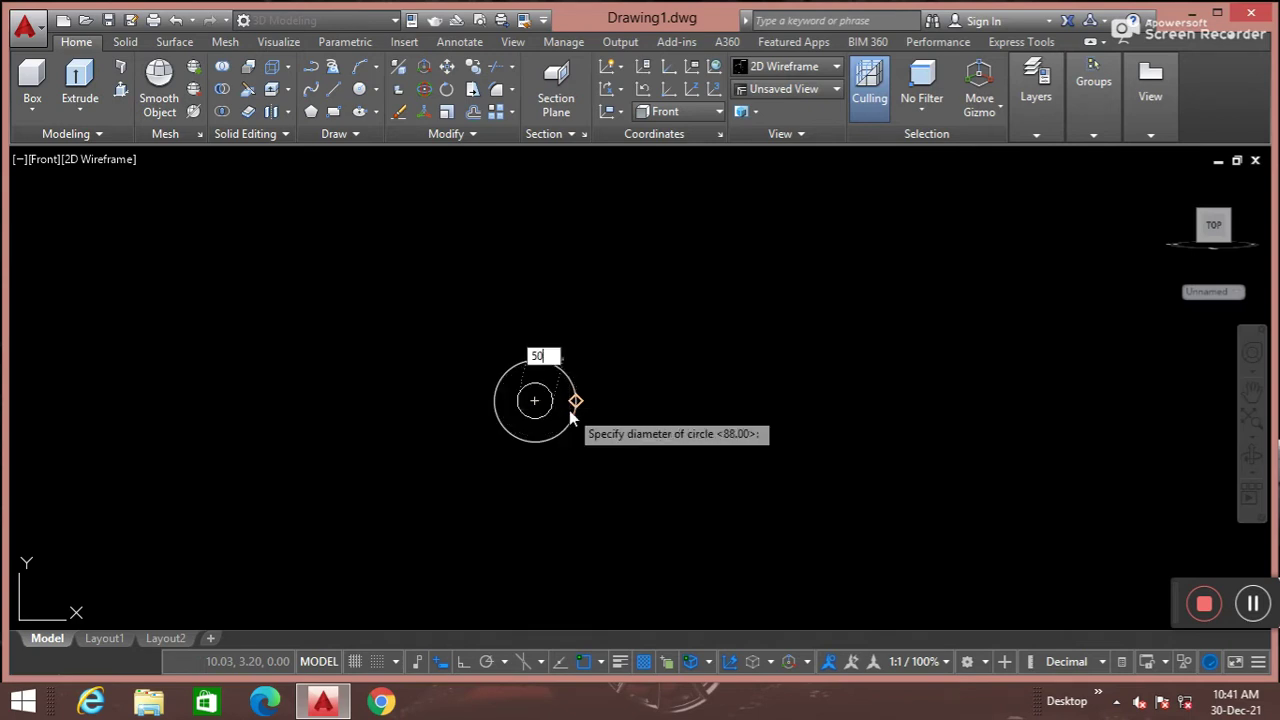
pyautogui.press('Return')
pyautogui.scroll(5, 545, 400)
pyautogui.scroll(-1, 483, 385)
# Begin a line from the circles' shared centre
pyautogui.write('l')
pyautogui.press('Return')
pyautogui.click(506, 354)
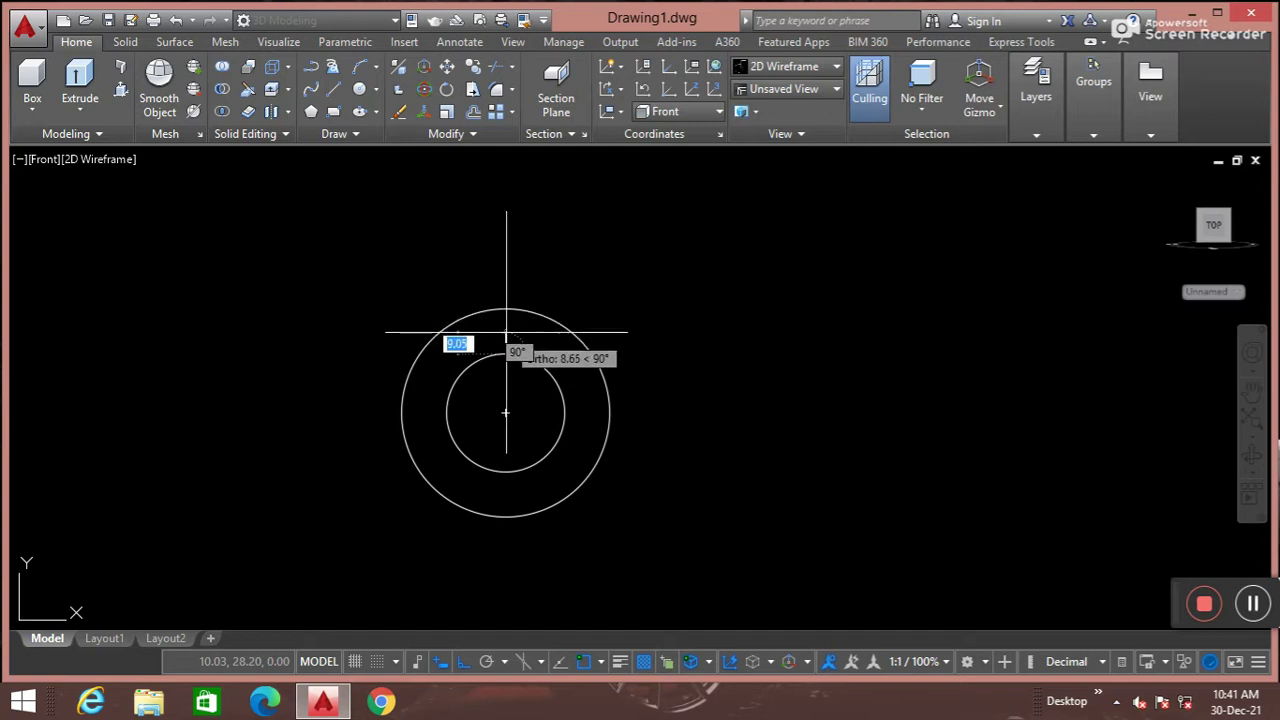
pyautogui.write('5')
# Draw the keyway outline lines, starting 5 units above the centre
pyautogui.press('Return')
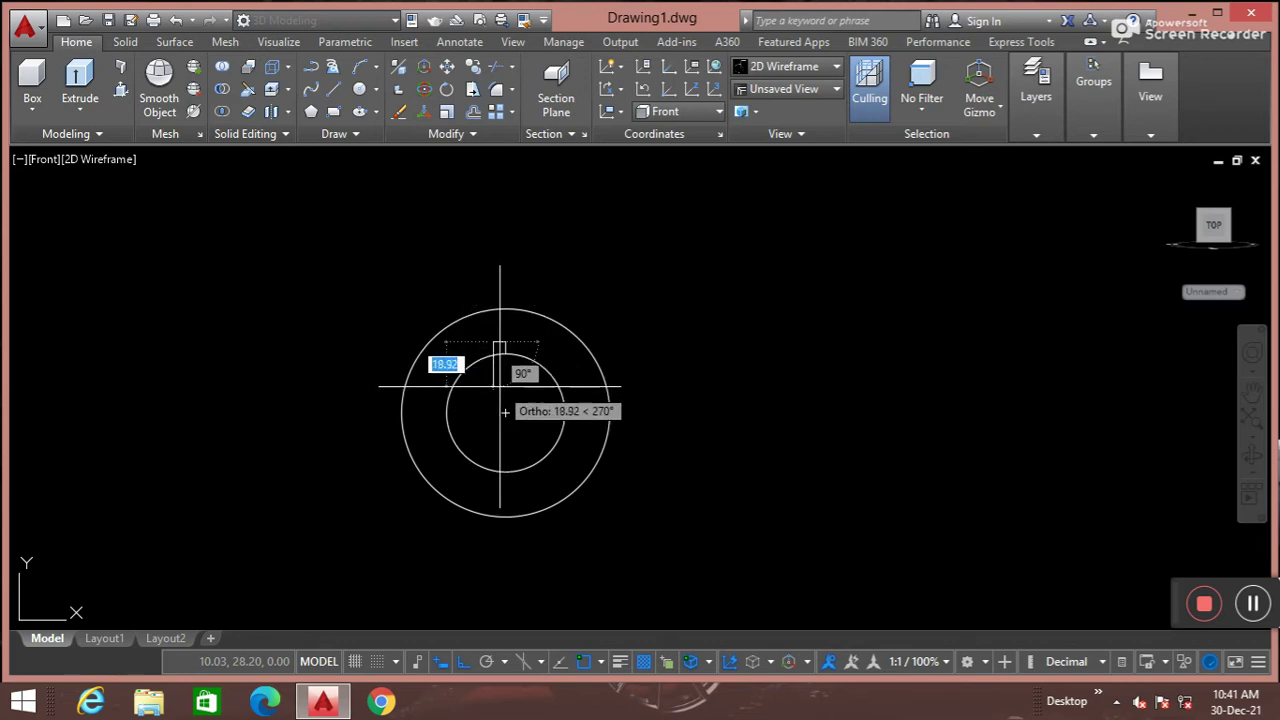
pyautogui.click(500, 368)
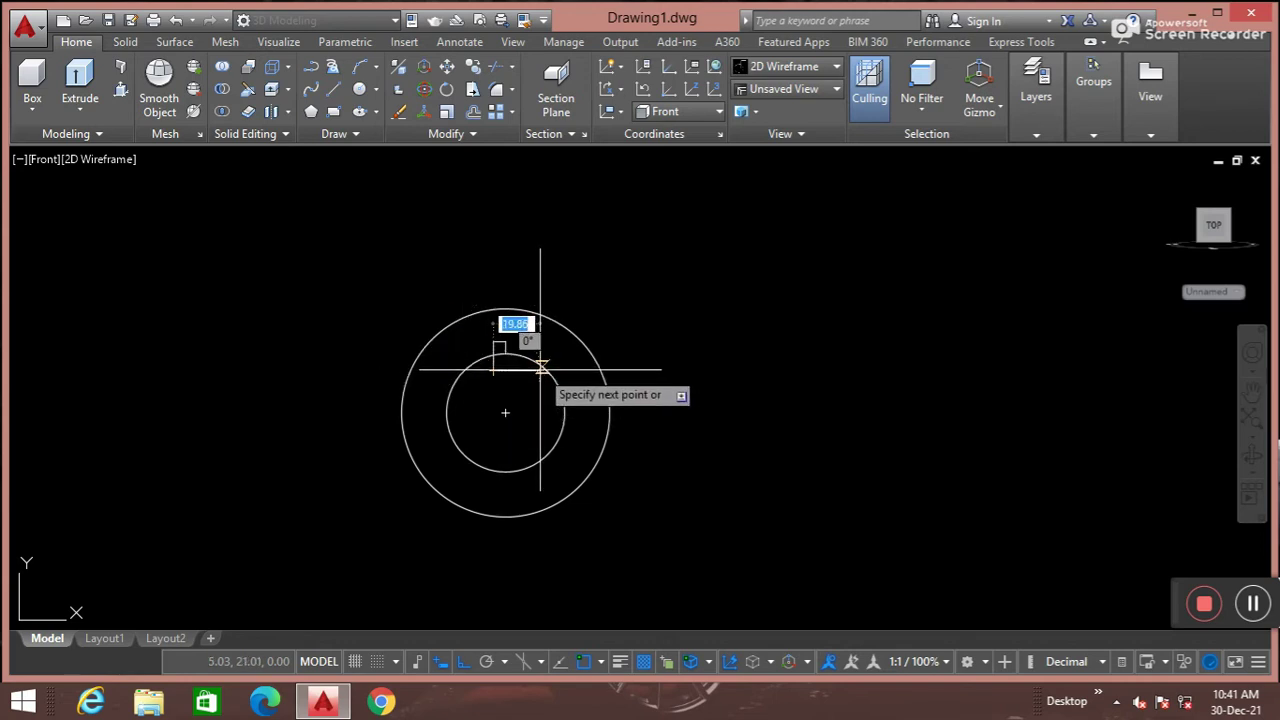
pyautogui.click(516, 368)
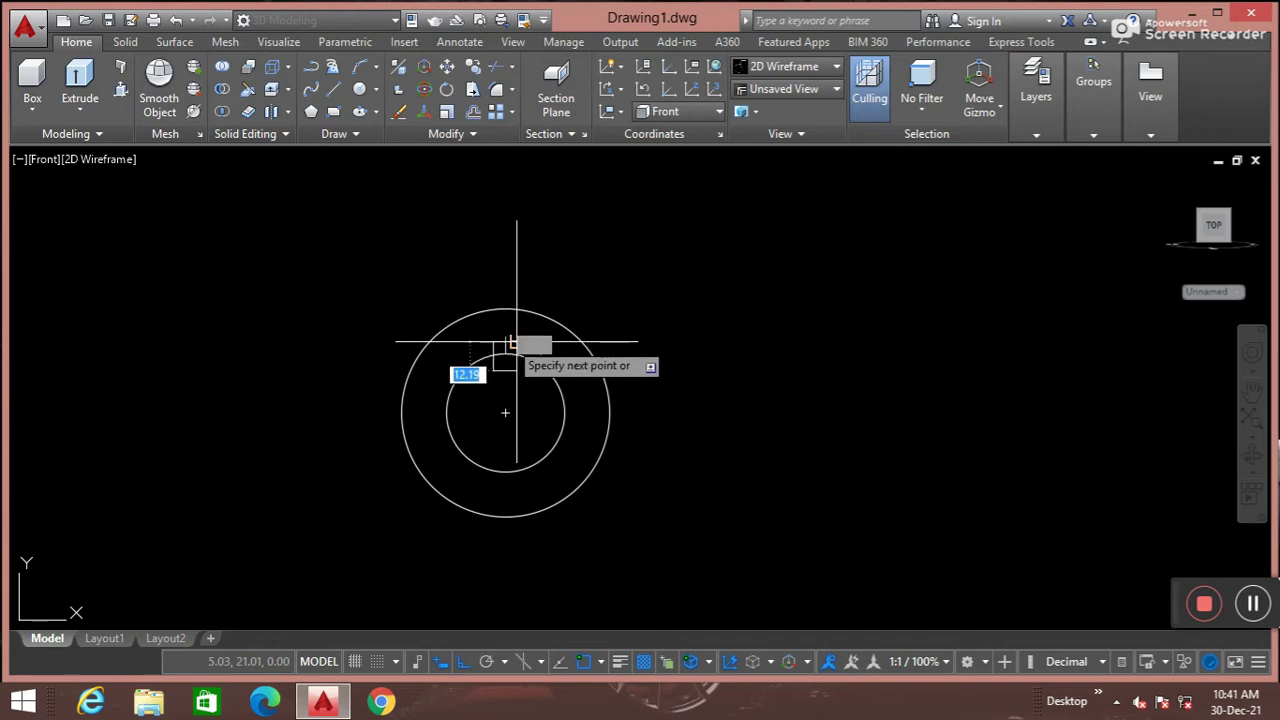
pyautogui.press('Escape')
pyautogui.scroll(1, 517, 349)
pyautogui.scroll(5, 517, 349)
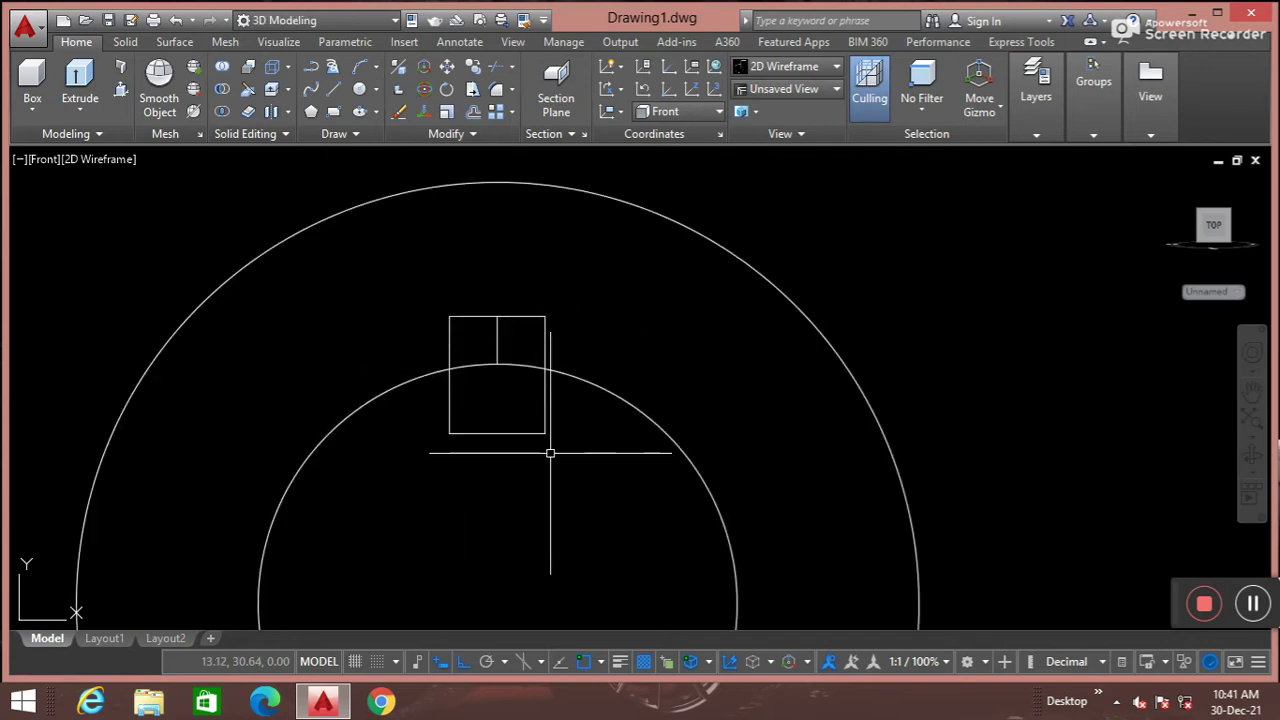
pyautogui.write('tr')
# Trim the arc and side edges inside the keyway and delete the leftover helper lines
pyautogui.press('Return')
pyautogui.click(505, 367)
pyautogui.click(448, 407)
pyautogui.click(545, 405)
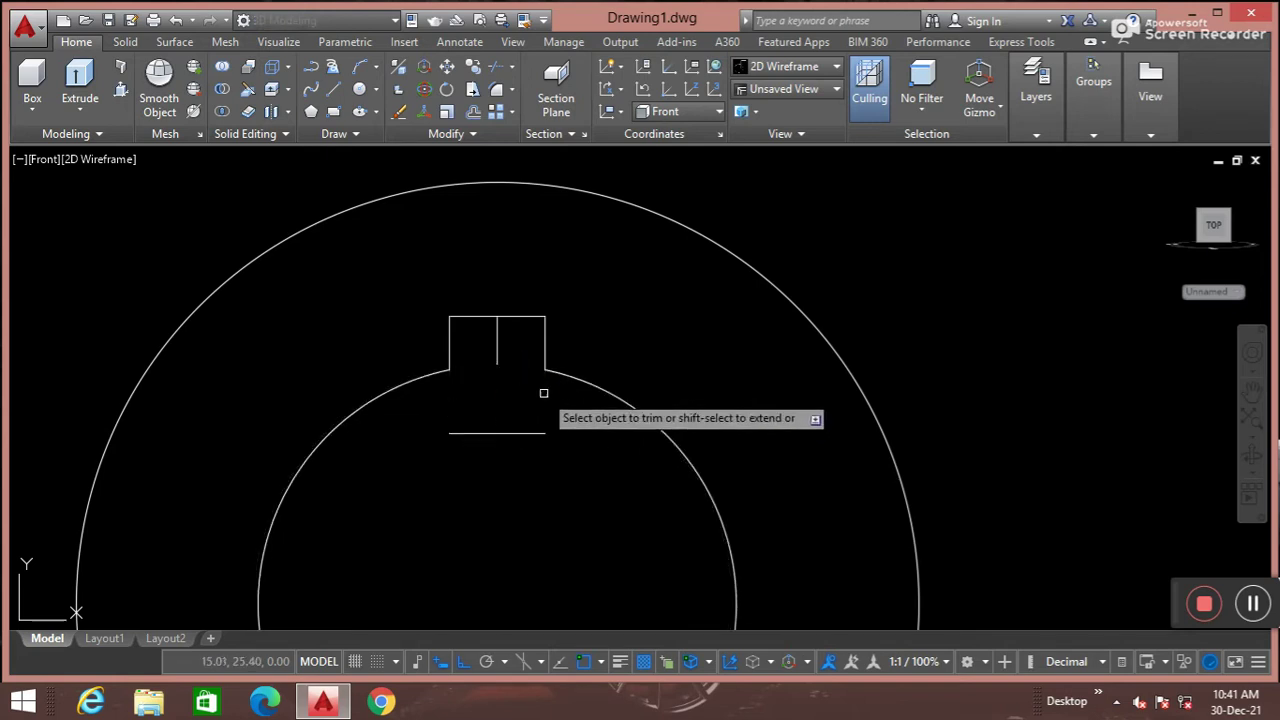
pyautogui.press('Return')
pyautogui.click(524, 469)
pyautogui.click(491, 354)
pyautogui.press('Delete')
pyautogui.scroll(-4, 502, 376)
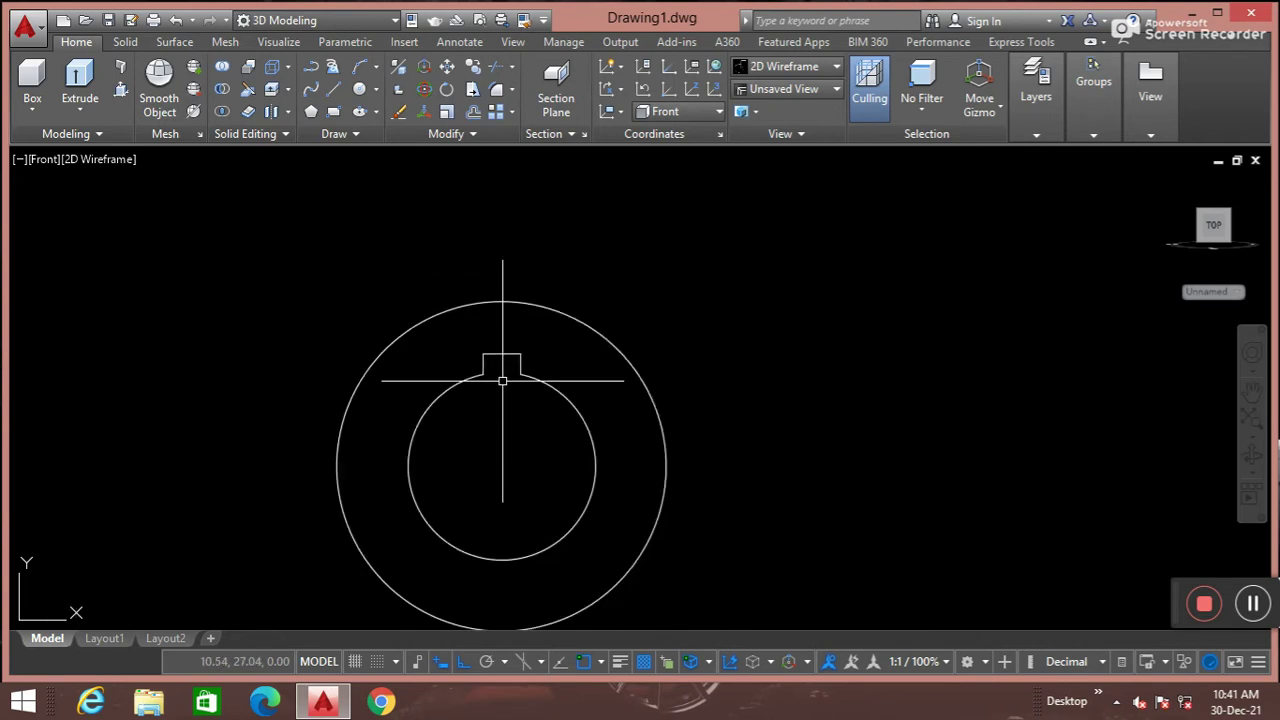
# Convert the keyed 50-diameter circle profile into one region with REG
pyautogui.write('e')
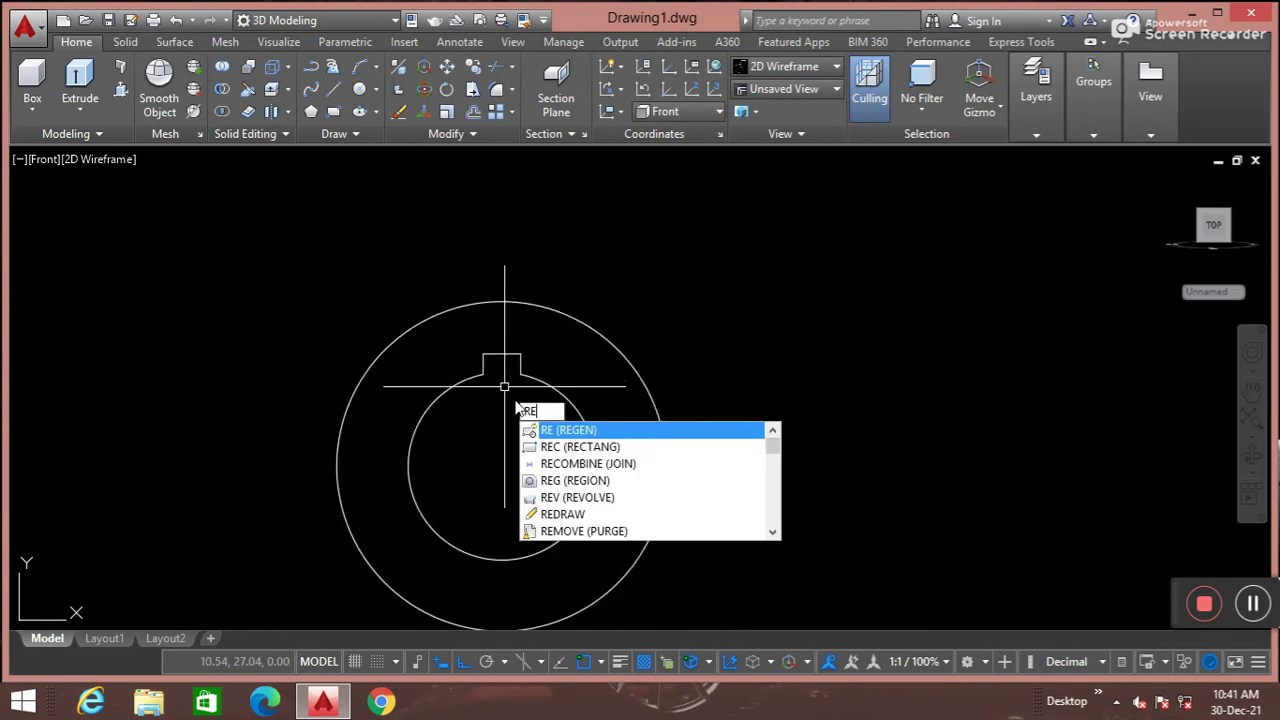
pyautogui.write('g')
pyautogui.press('Return')
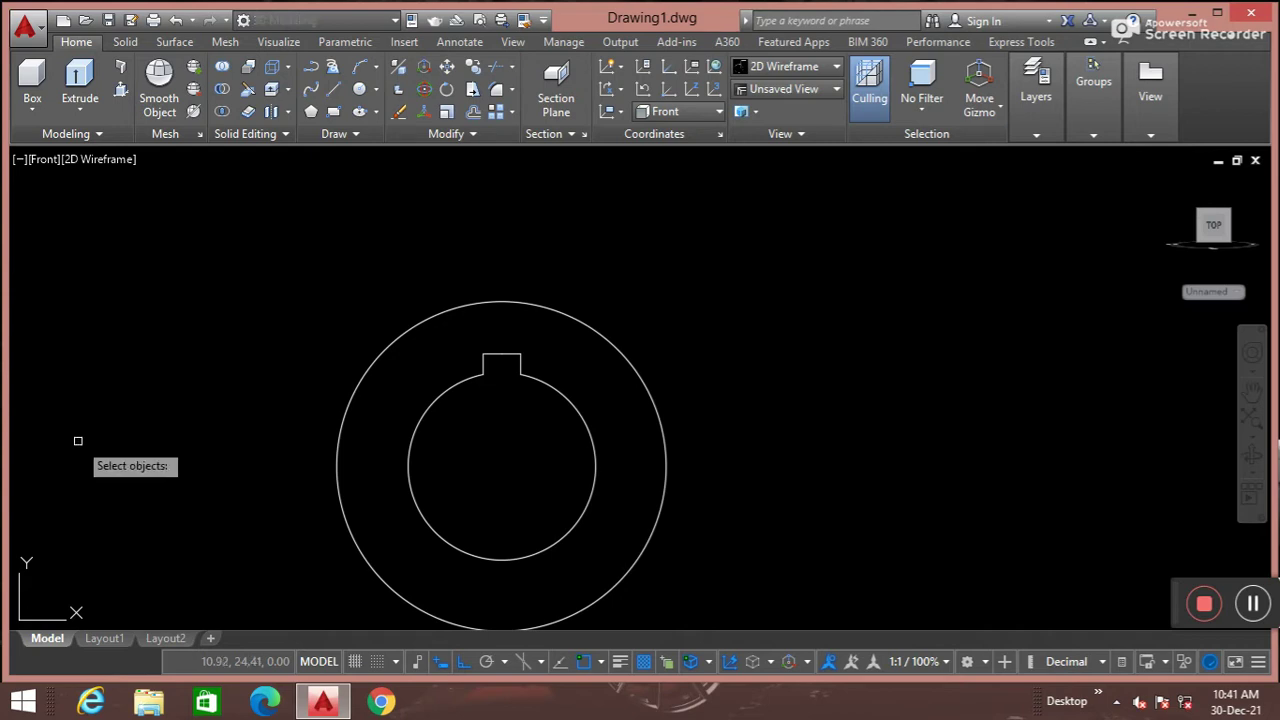
pyautogui.click(558, 427)
pyautogui.click(456, 345)
pyautogui.press('Return')
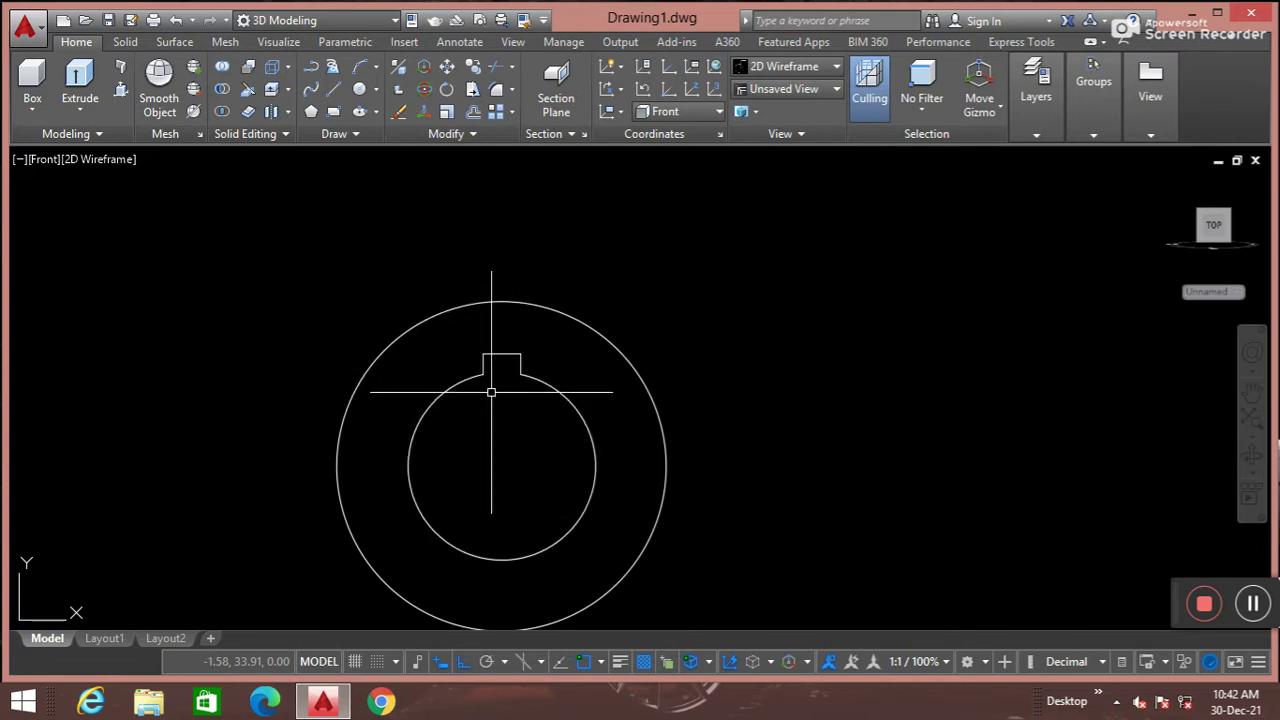
pyautogui.press('Return')
# Draw the right half: 40 up from the centre, 44 right, then down to the circle
pyautogui.click(501, 465)
pyautogui.moveTo(501, 257); pyautogui.dragTo(471, 277, button='middle')
pyautogui.scroll(-5, 430, 300)
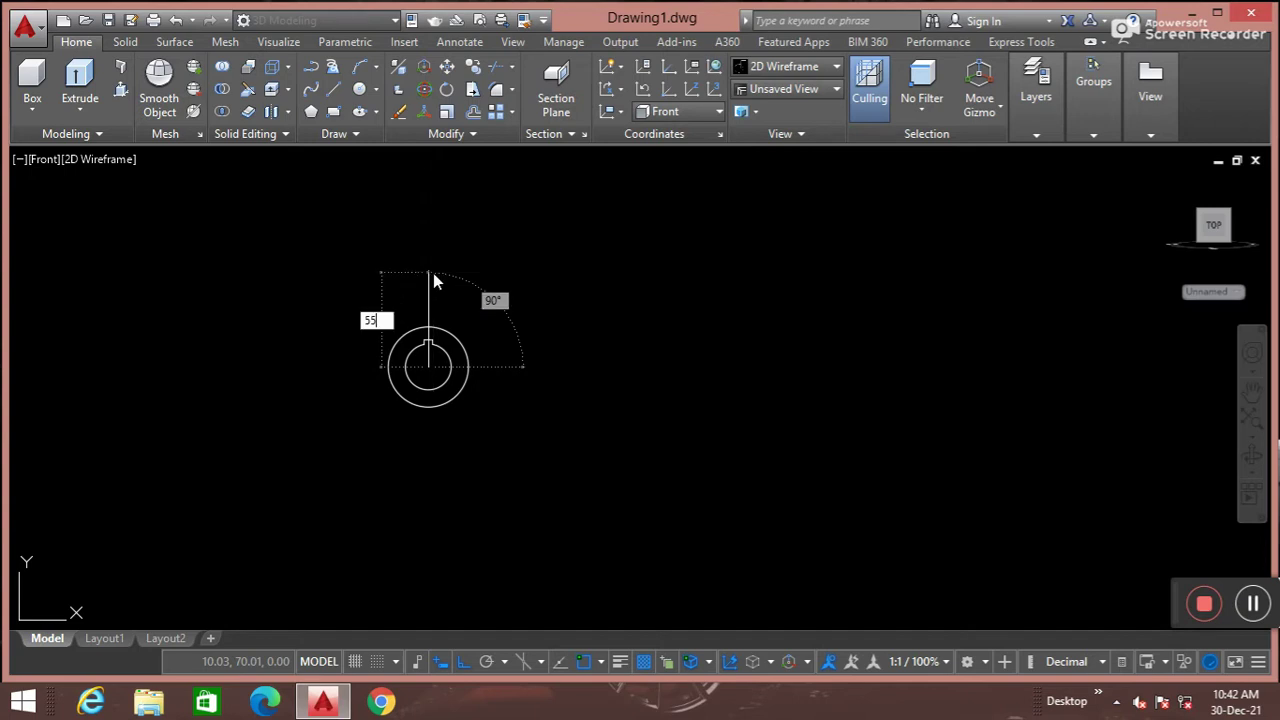
pyautogui.write('40')
pyautogui.press('Return')
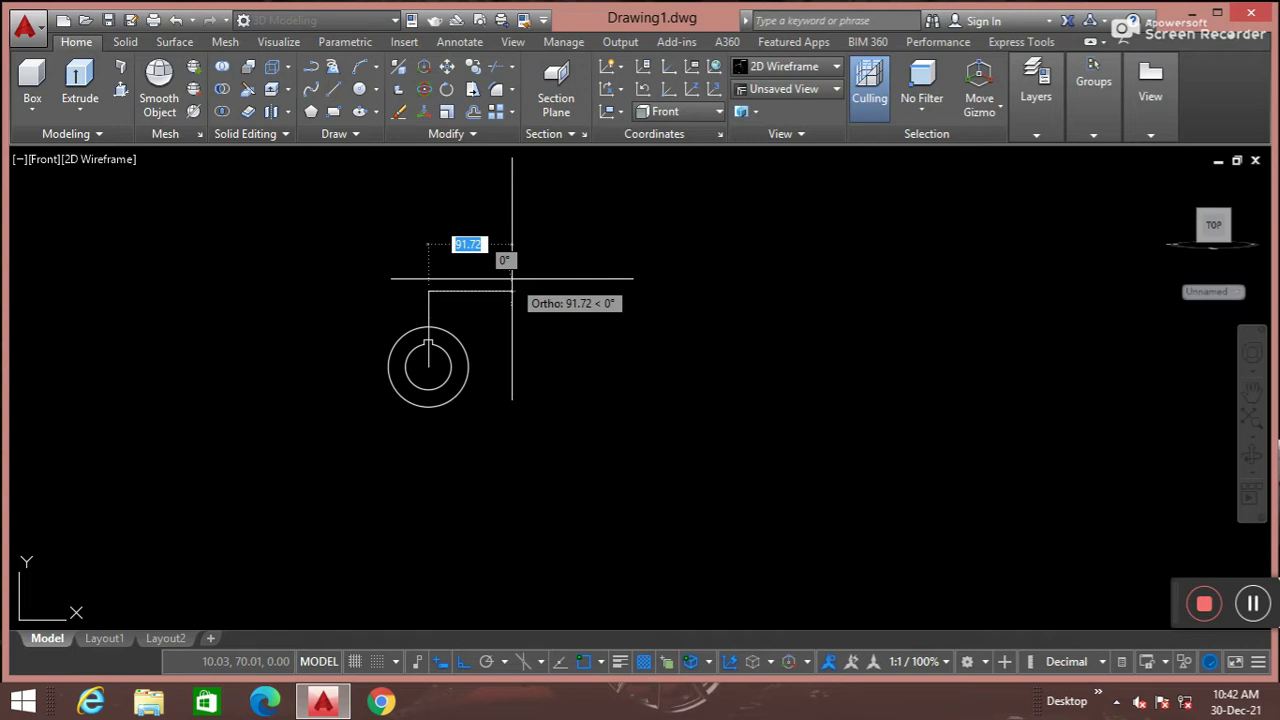
pyautogui.write('4')
pyautogui.press('Return')
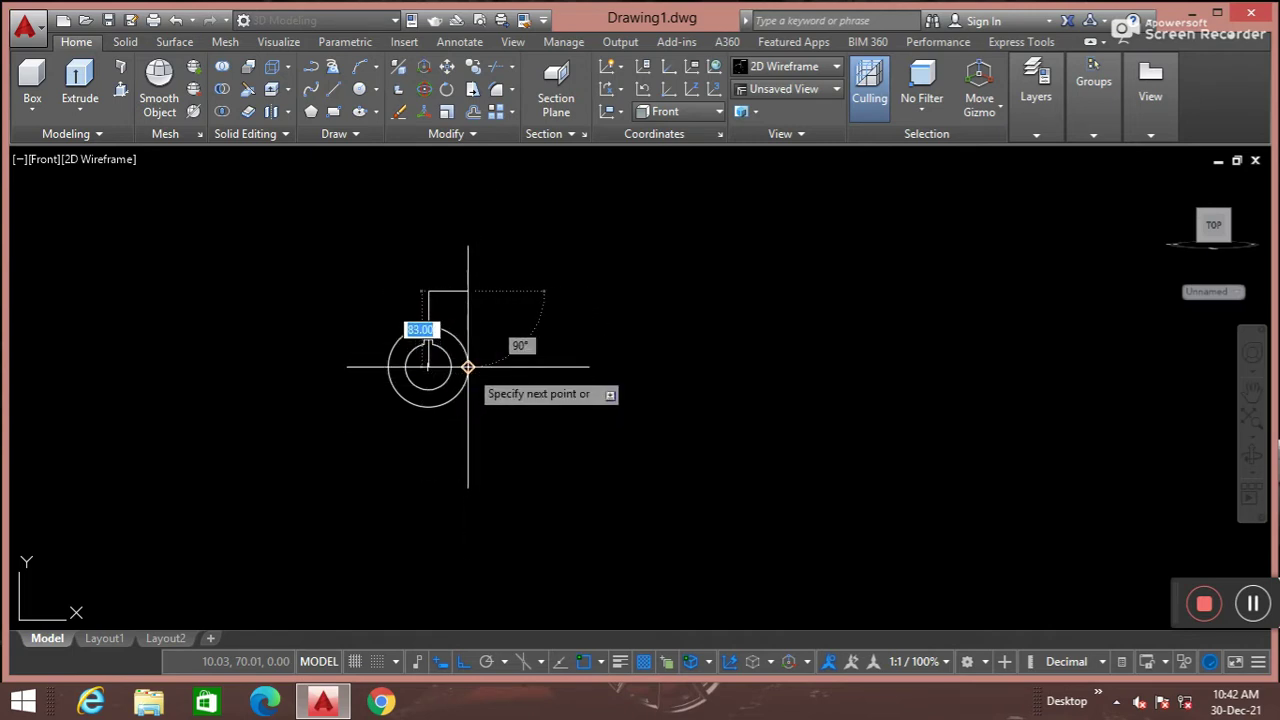
pyautogui.click(468, 365)
pyautogui.press('Return')
pyautogui.press('Return')
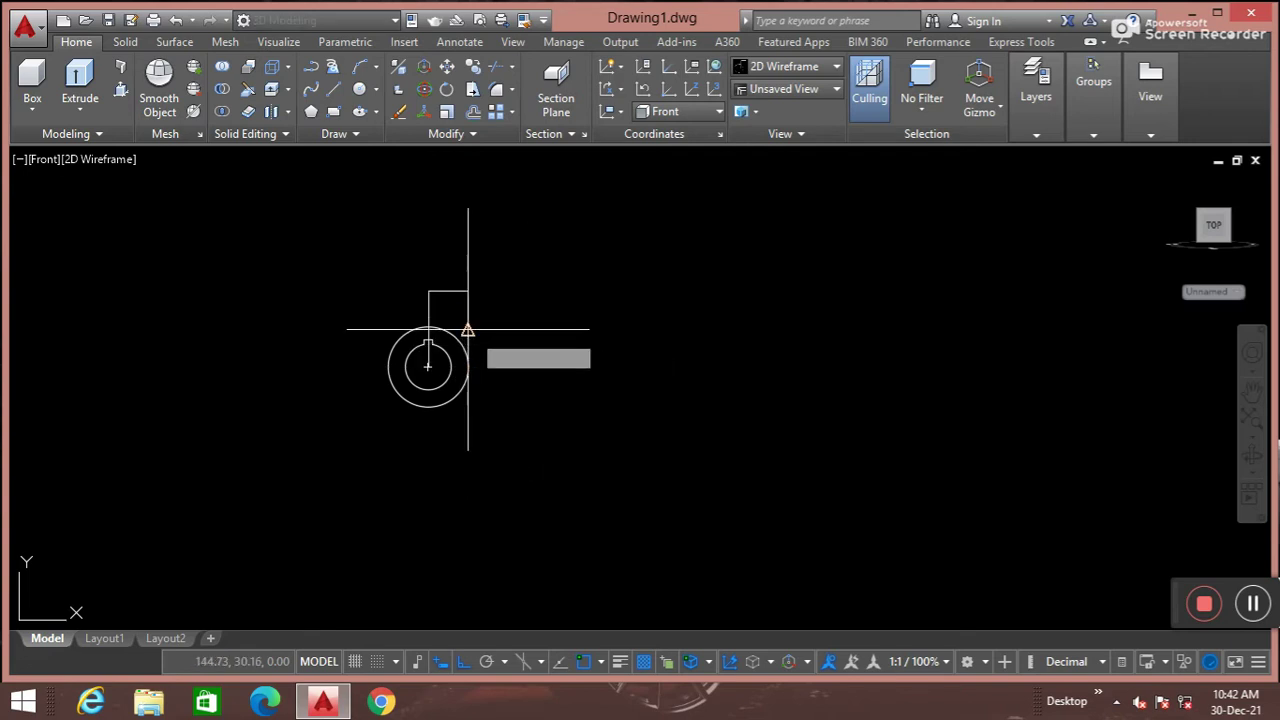
# Draw the left half: 44 left from the top corner, then down to the circle
pyautogui.click(428, 291)
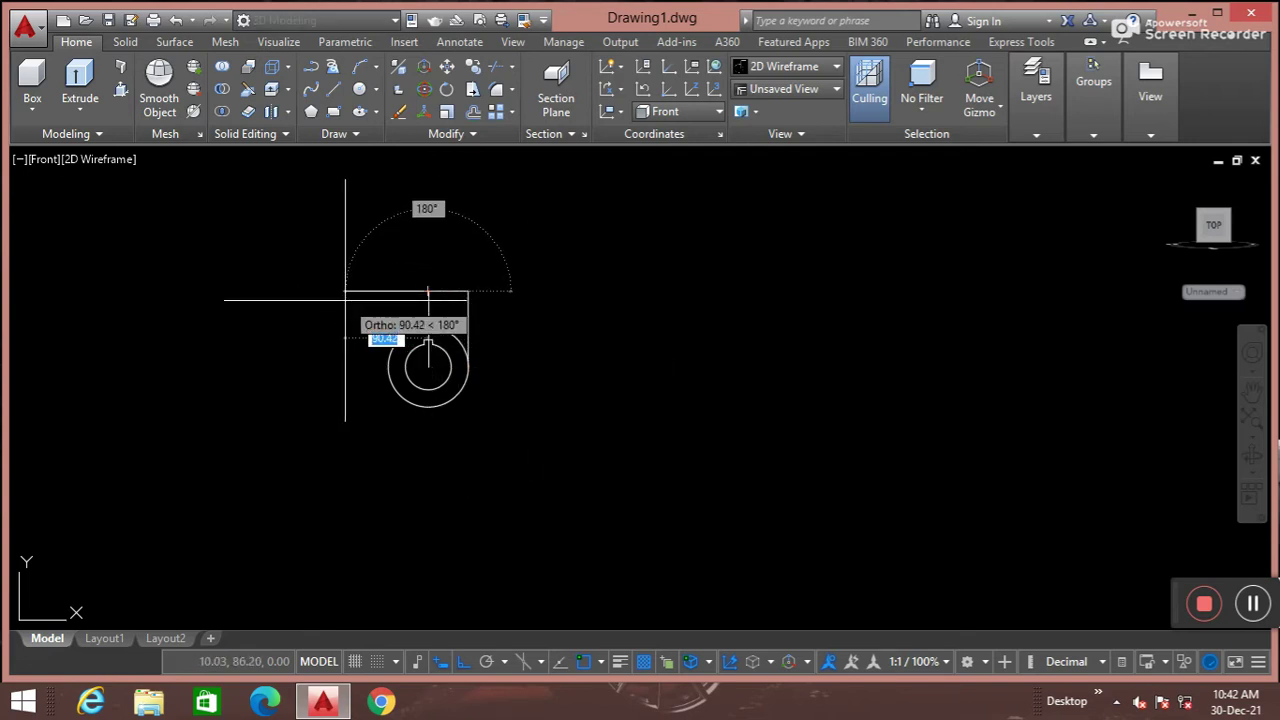
pyautogui.press('BackSpace')
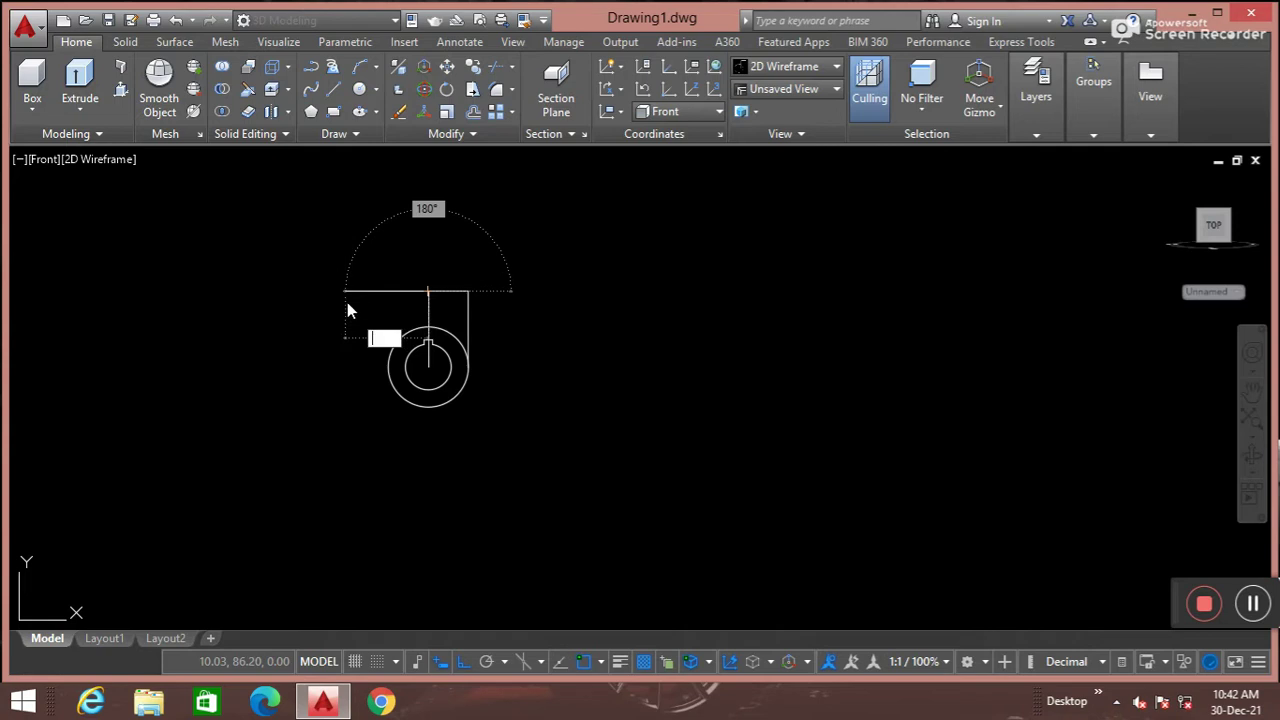
pyautogui.write('44')
pyautogui.press('Return')
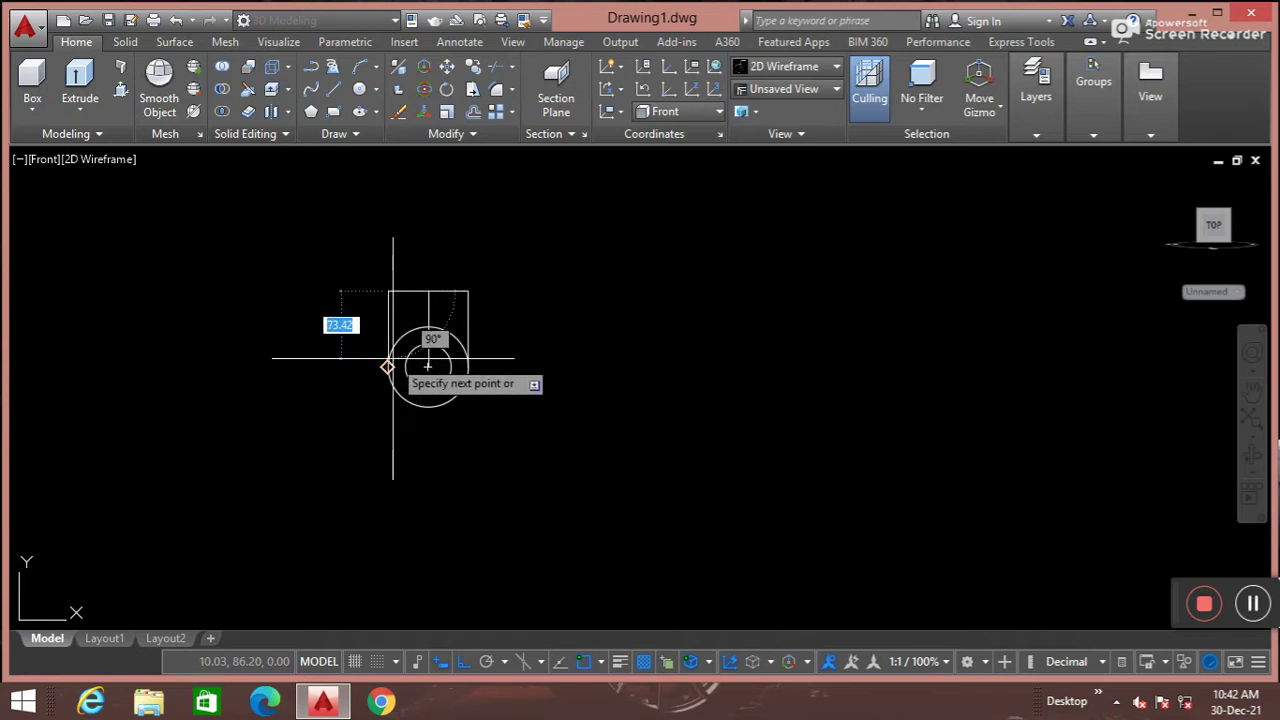
pyautogui.click(388, 367)
pyautogui.press('Return')
pyautogui.scroll(2, 438, 313)
pyautogui.write('mi')
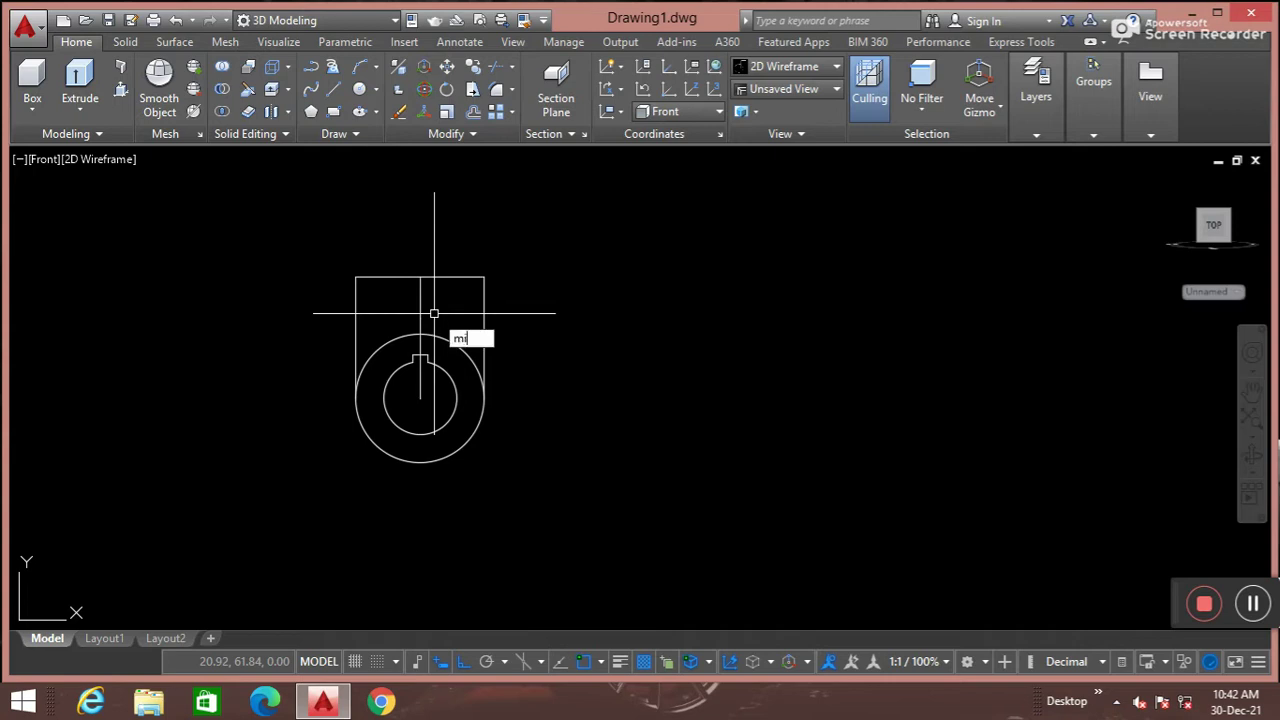
# Start a mirror and cancel it after a mistaken window selection
pyautogui.press('Return')
pyautogui.click(489, 291)
pyautogui.click(481, 309)
pyautogui.press('Escape')
# Mirror the outline's side edges about the horizontal centreline, keeping the originals
pyautogui.press('Return')
pyautogui.click(488, 298)
pyautogui.click(468, 276)
pyautogui.click(389, 311)
pyautogui.click(347, 276)
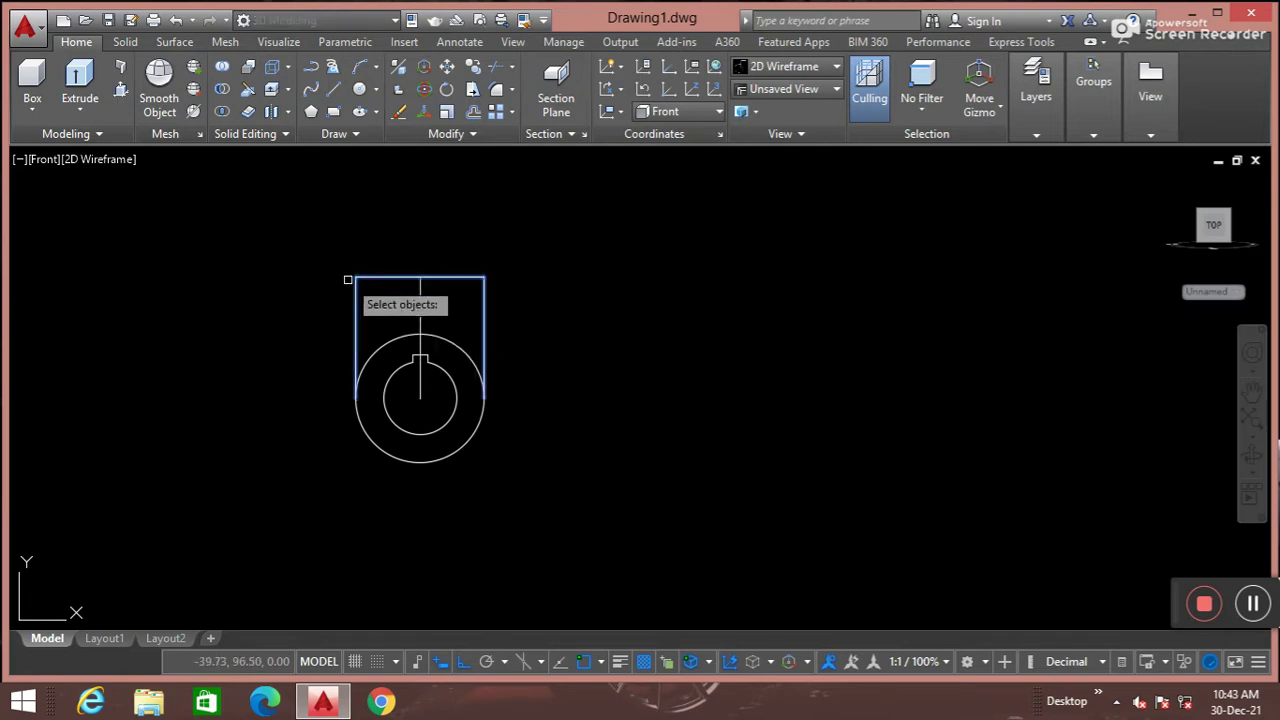
pyautogui.press('Return')
pyautogui.click(420, 399)
pyautogui.click(486, 401)
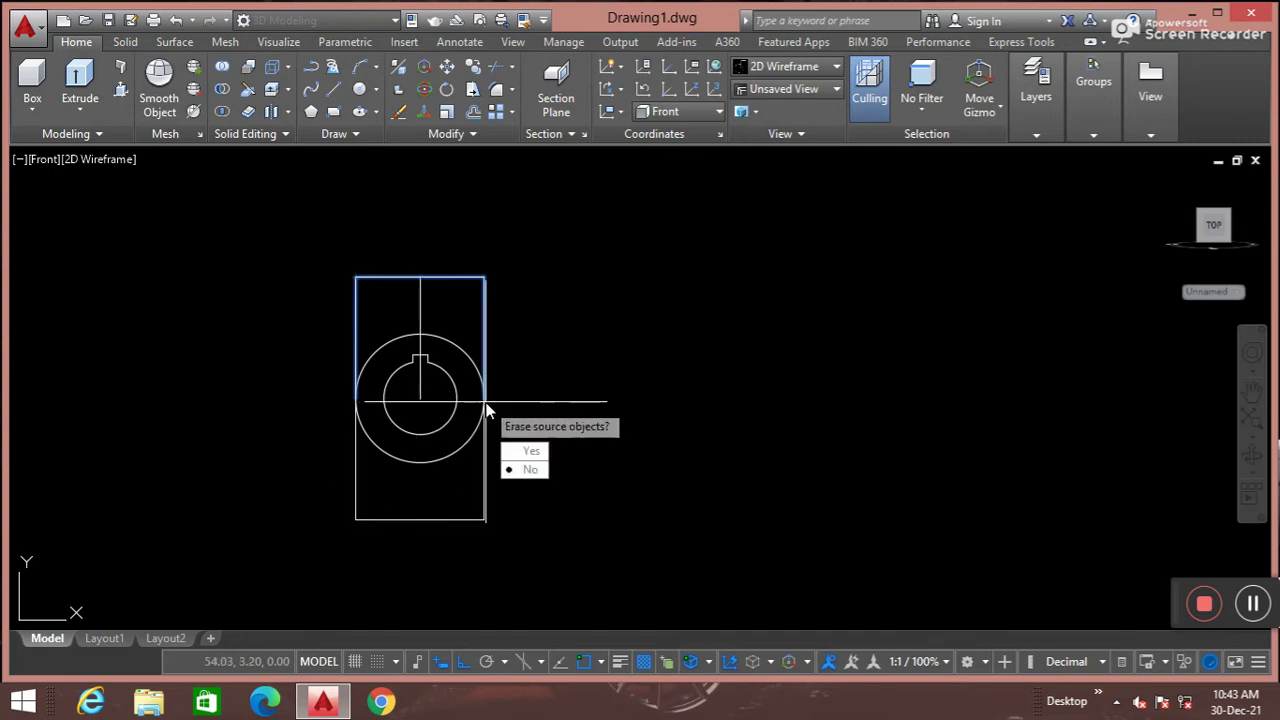
pyautogui.click(531, 470)
# Select the vertical centre line for removal
pyautogui.scroll(2, 435, 358)
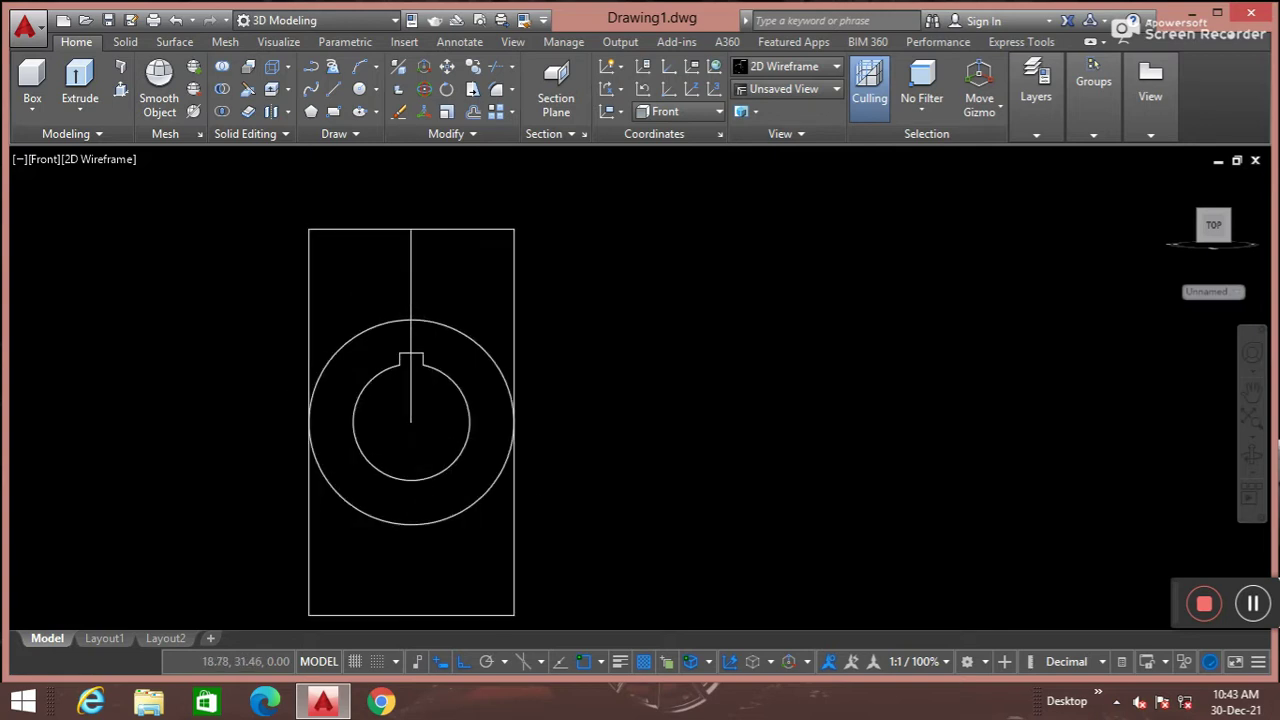
pyautogui.scroll(2, 430, 340)
pyautogui.click(421, 321)
pyautogui.click(380, 319)
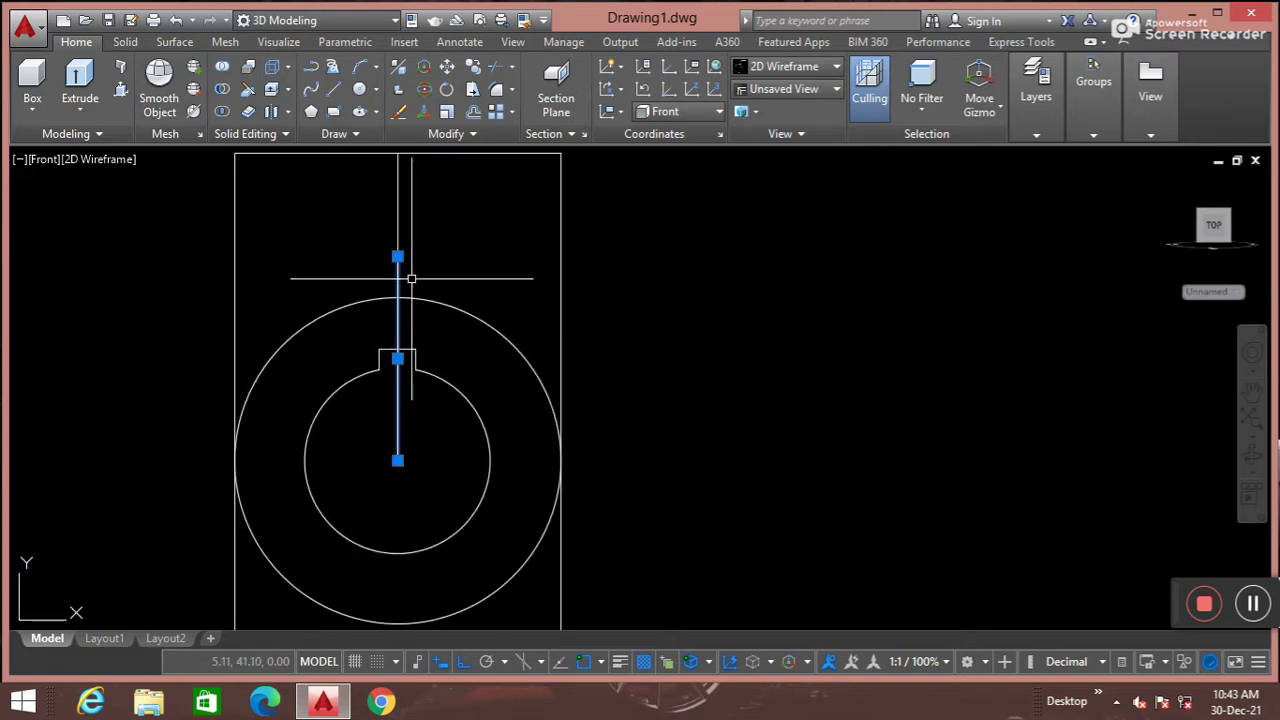
# Delete the vertical construction line segments
pyautogui.press('Delete')
pyautogui.click(397, 222)
pyautogui.press('Delete')
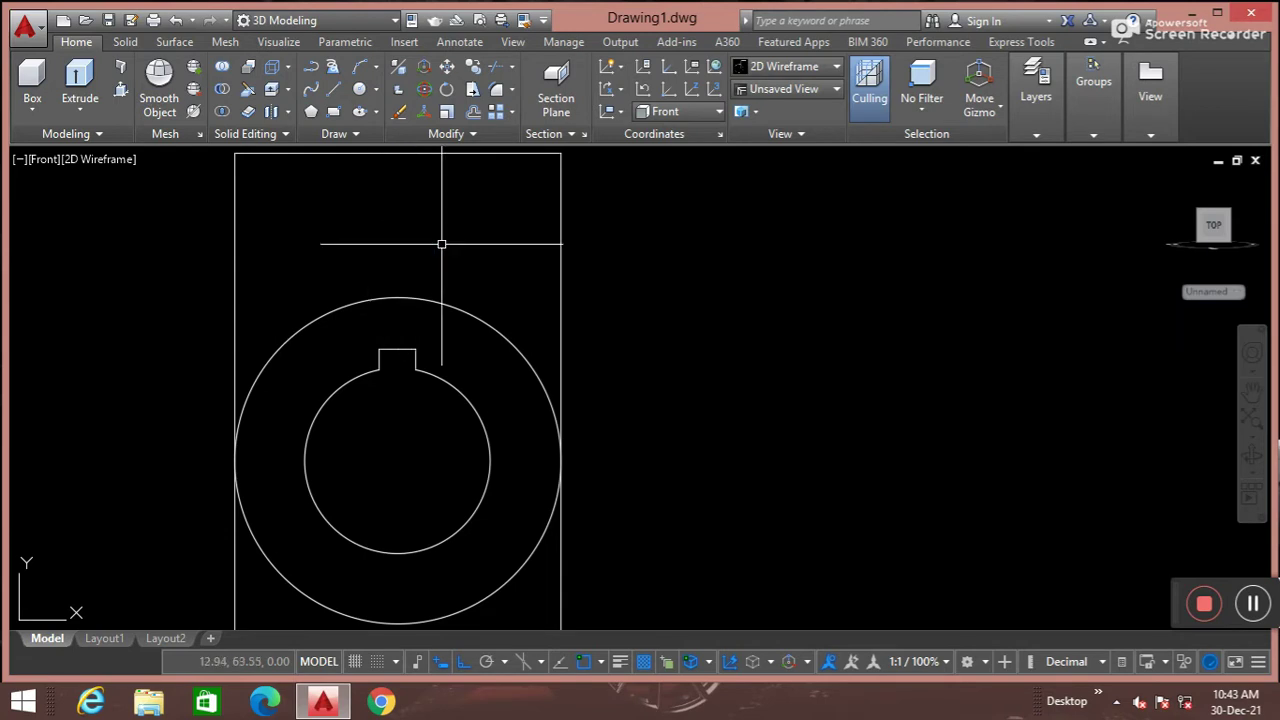
pyautogui.scroll(-4, 441, 243)
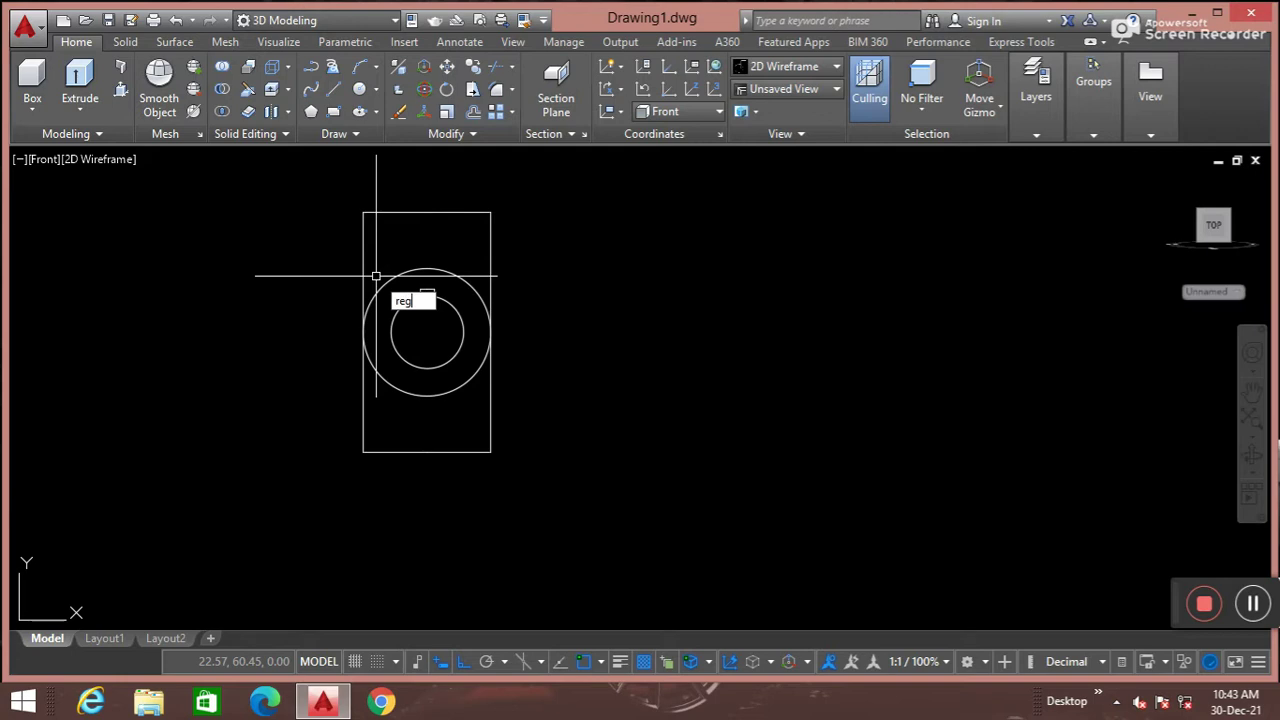
# Window-select all the rectangle's edges and convert them into a single region
pyautogui.press('Return')
pyautogui.click(523, 240)
pyautogui.click(340, 193)
pyautogui.click(524, 476)
pyautogui.click(340, 432)
pyautogui.press('Return')
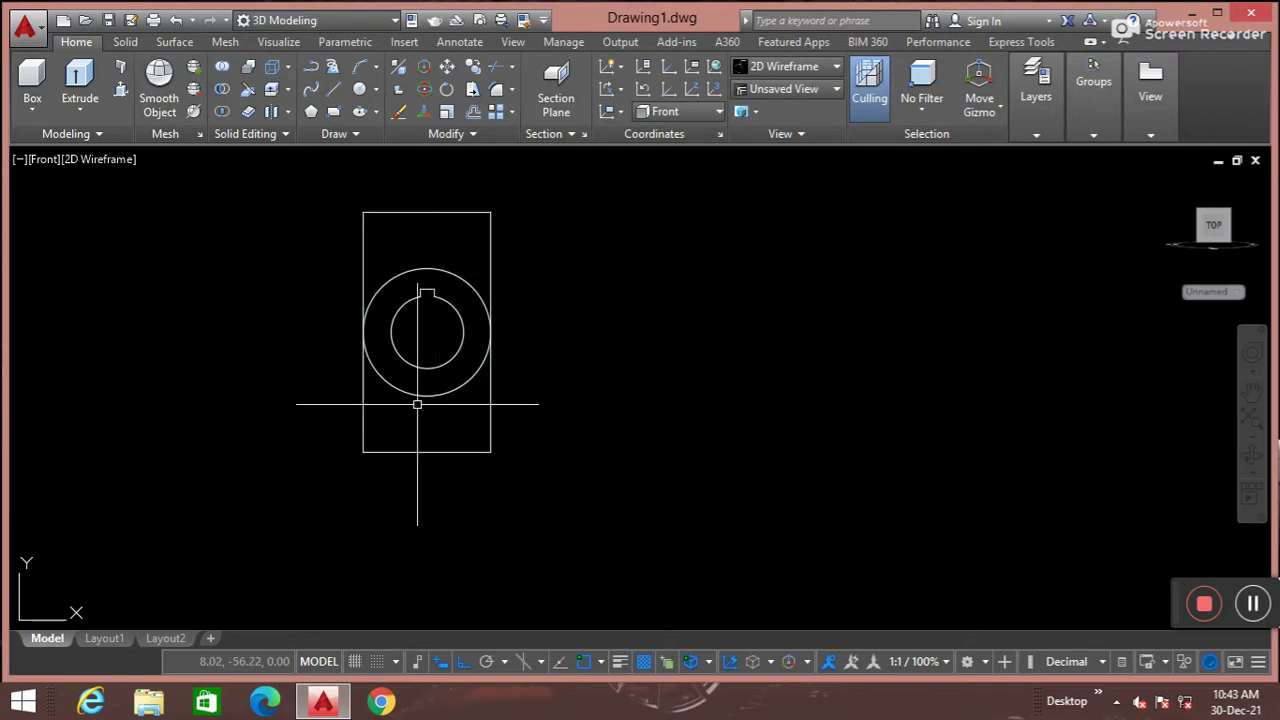
pyautogui.click(391, 212)
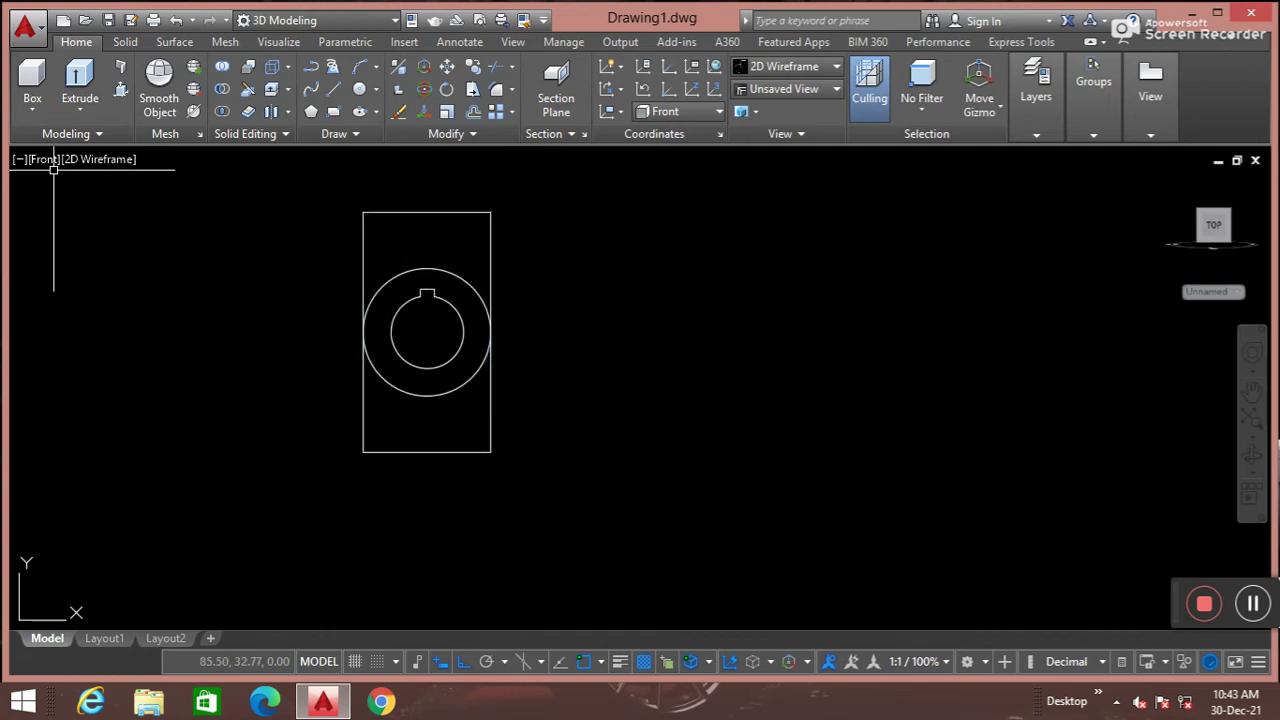
pyautogui.click(44, 161)
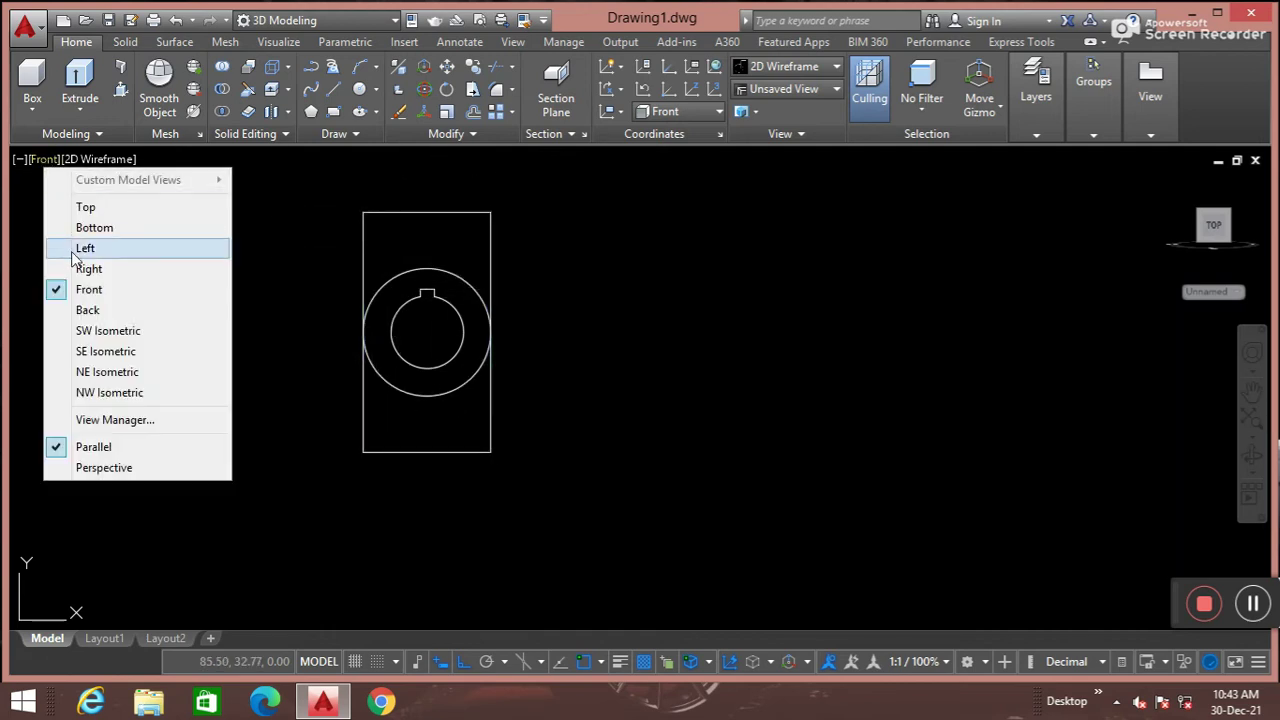
# Switch to SE Isometric view and make a first, cancelled extrude attempt
pyautogui.click(92, 358)
pyautogui.scroll(-3, 700, 428)
pyautogui.moveTo(777, 394); pyautogui.dragTo(524, 402, button='middle')
pyautogui.write('ext')
pyautogui.press('Return')
pyautogui.click(513, 330)
pyautogui.press('Return')
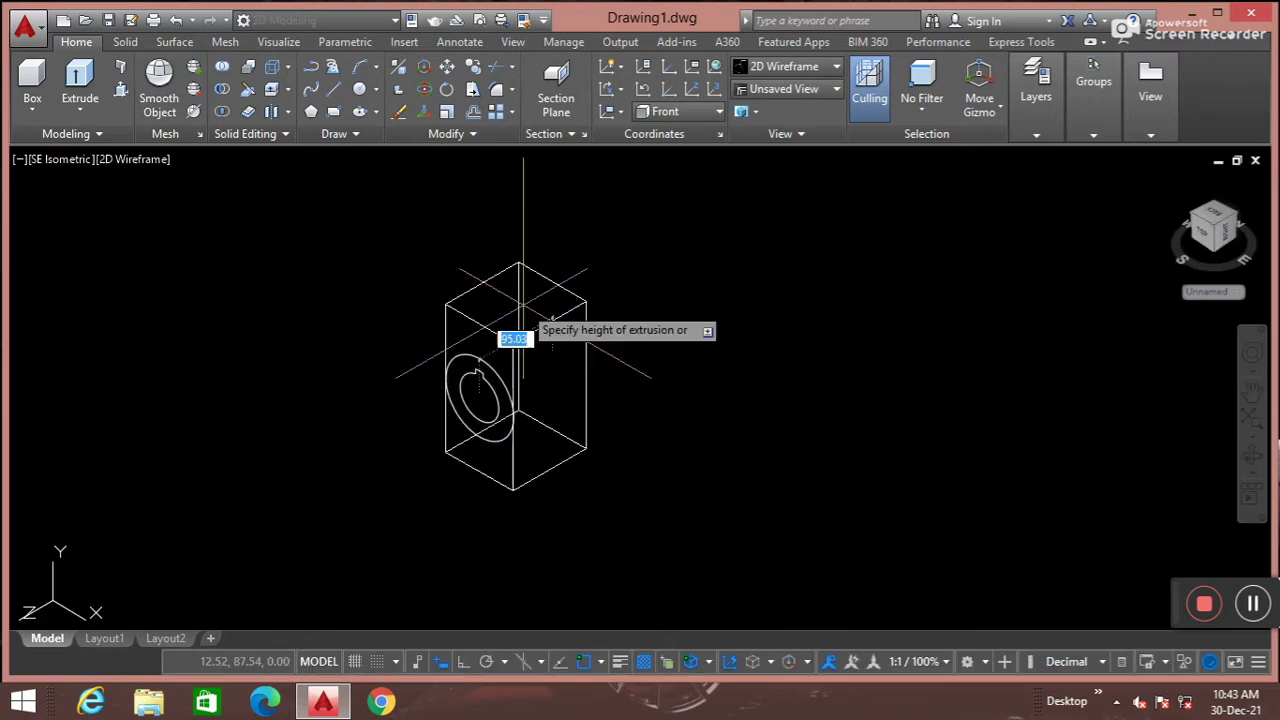
pyautogui.press('Escape')
pyautogui.write('e')
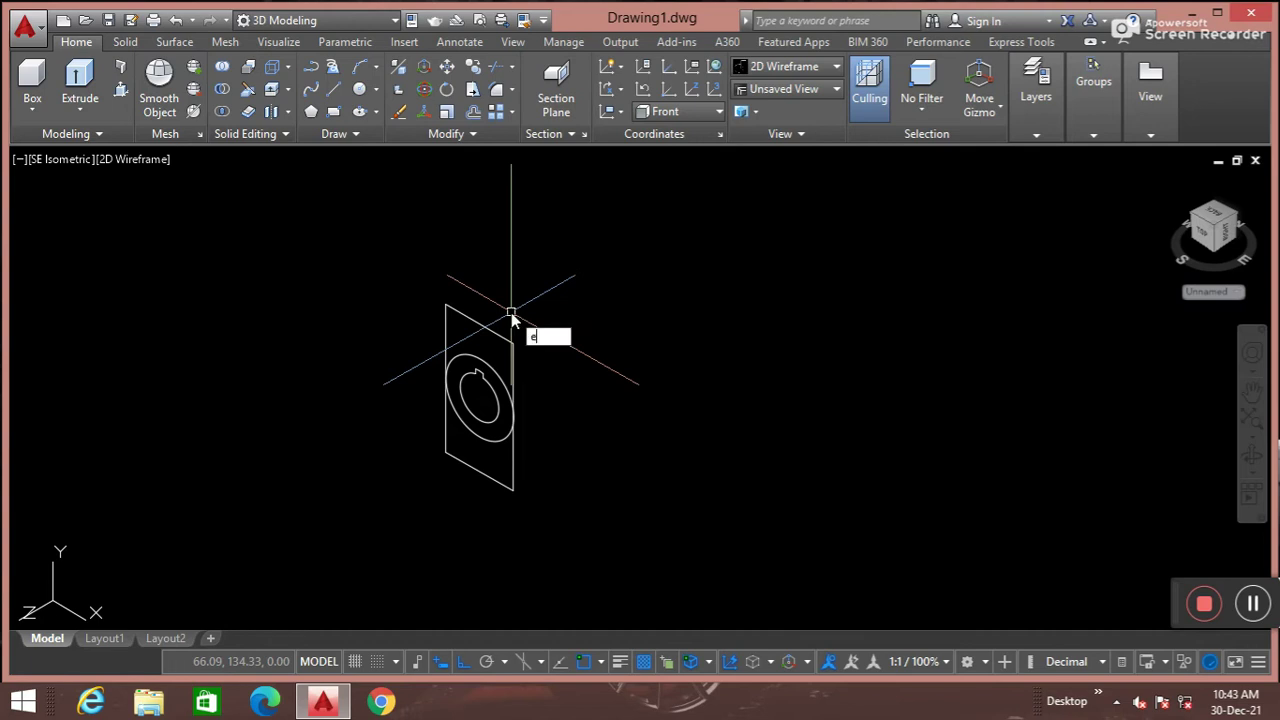
# Extrude the rectangular region 32 units into a solid plate
pyautogui.write('xt')
pyautogui.press('Return')
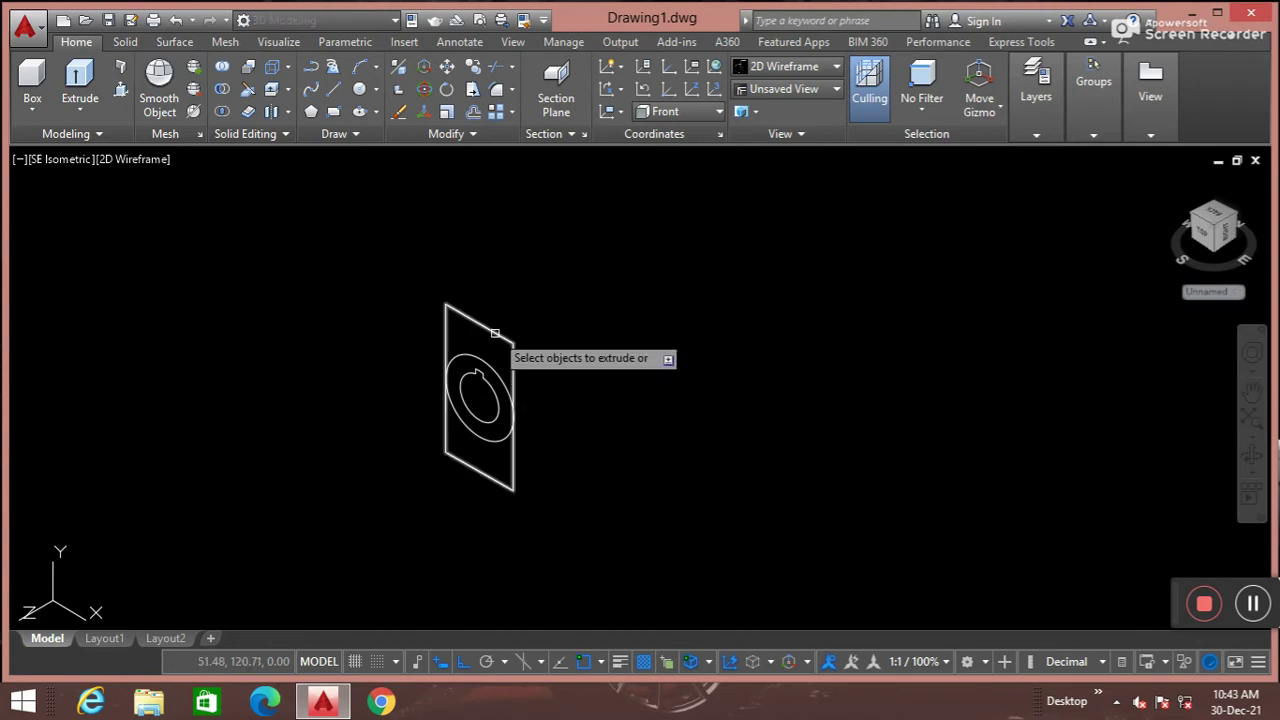
pyautogui.click(494, 333)
pyautogui.press('Return')
pyautogui.write('32')
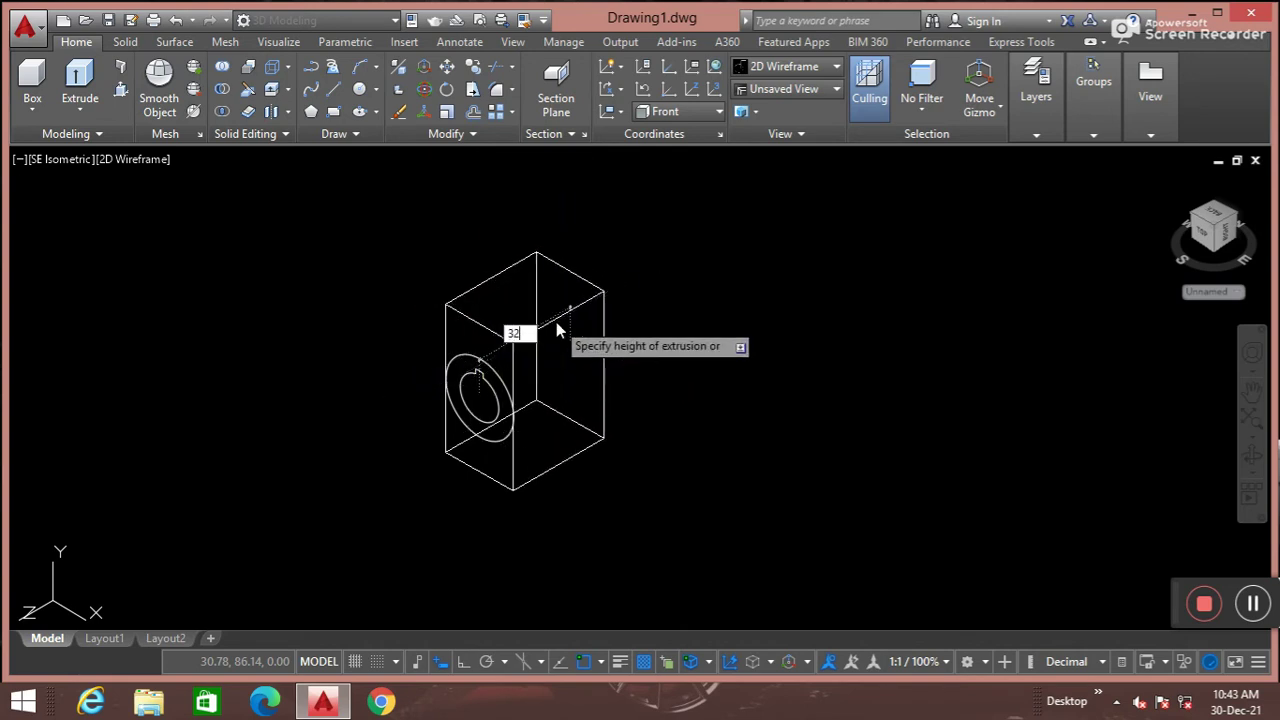
pyautogui.press('Return')
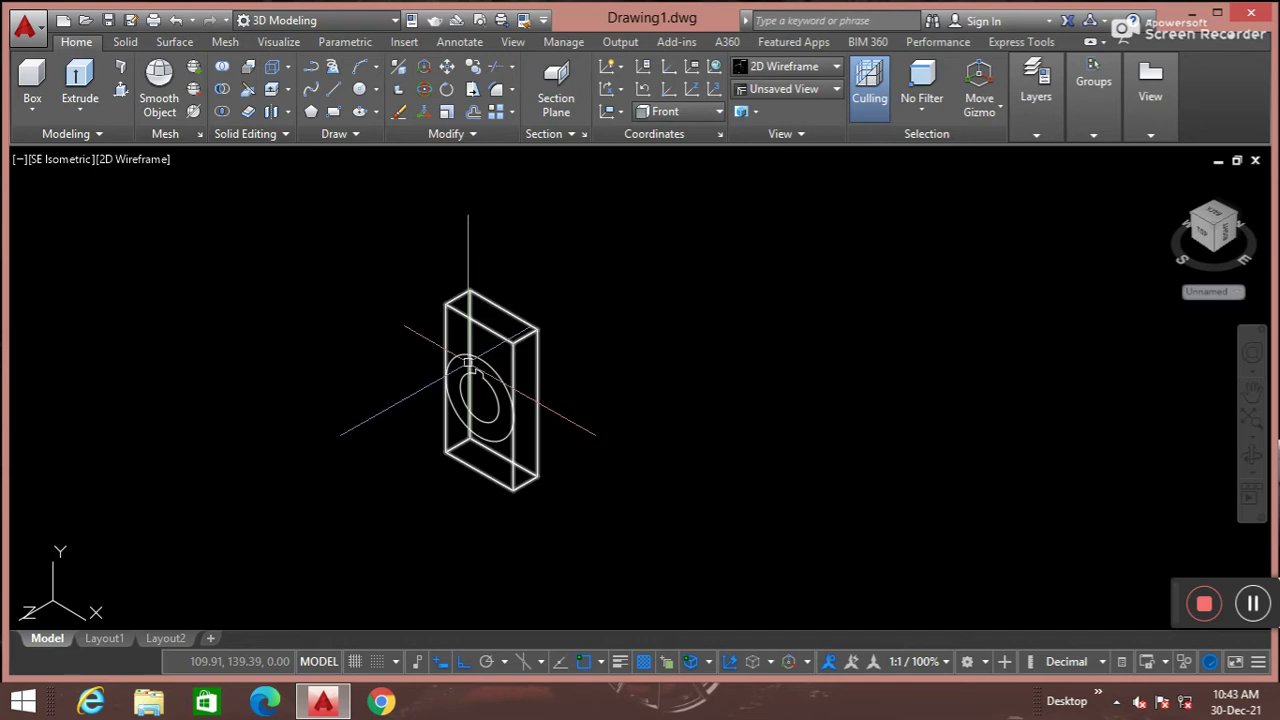
pyautogui.click(122, 89)
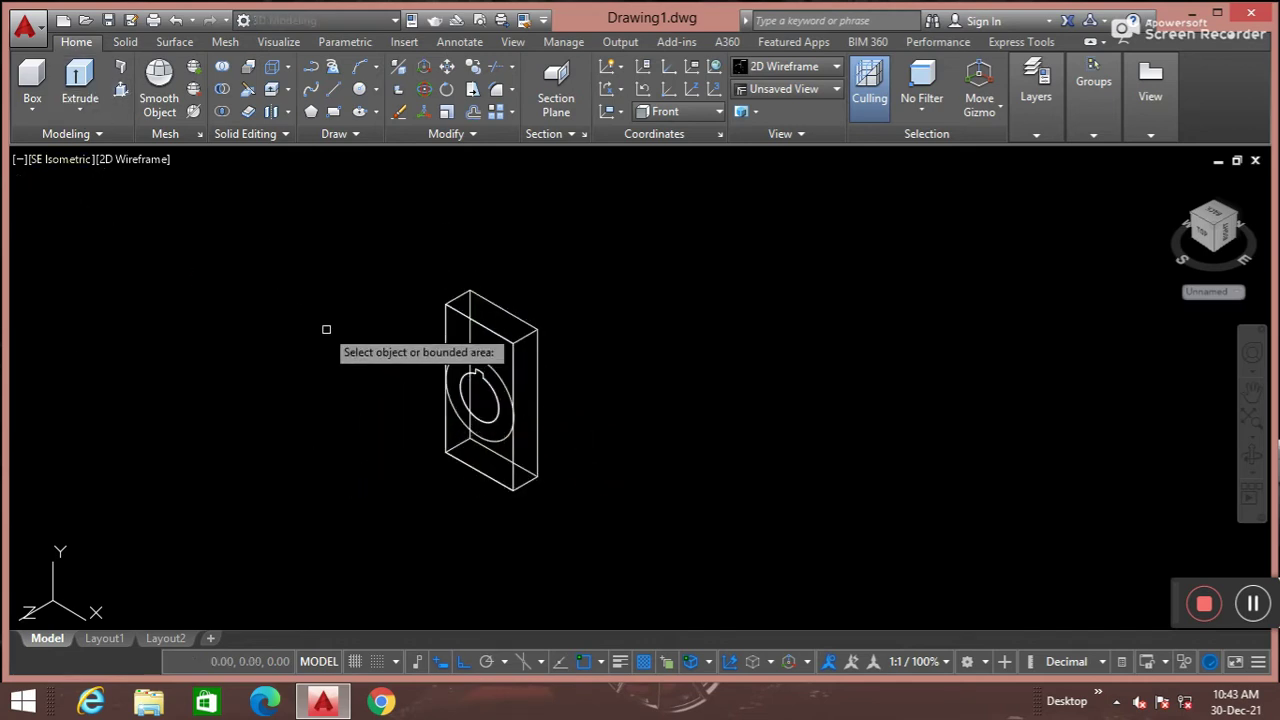
# Press-pull the ring between the two circles 56 units out into a cylindrical hub
pyautogui.click(478, 376)
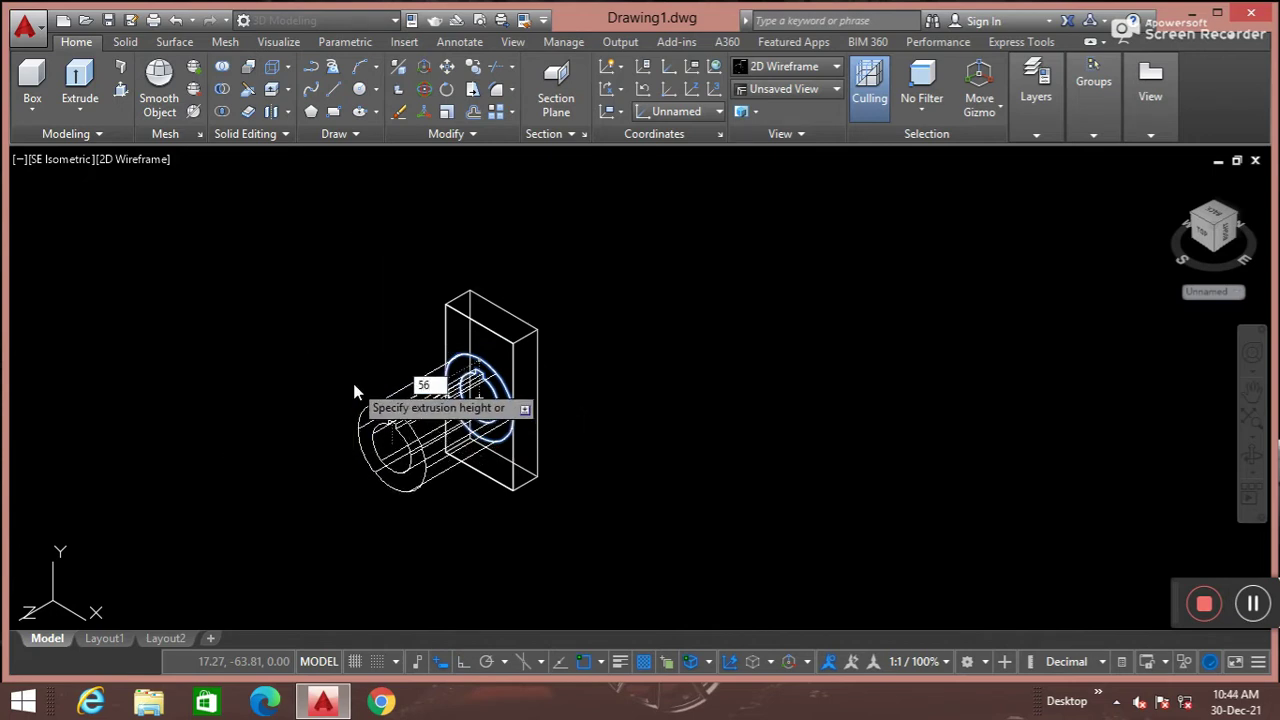
pyautogui.click(355, 390)
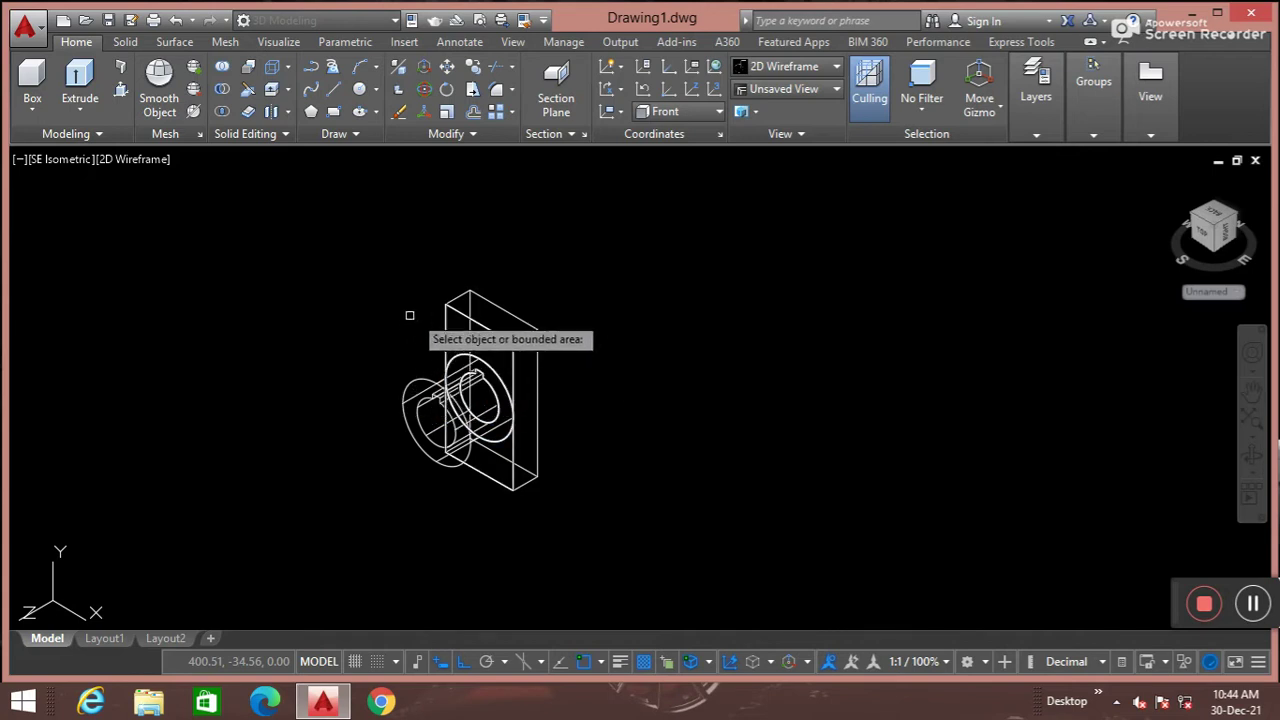
pyautogui.press('Escape')
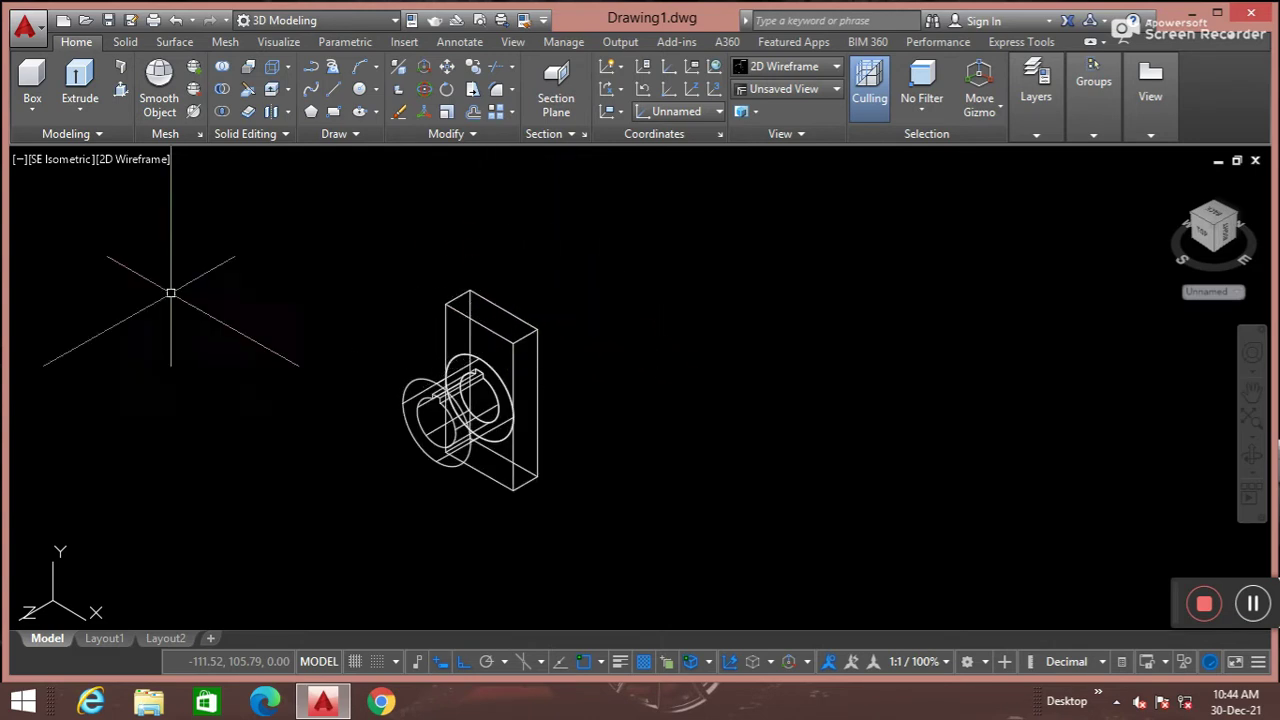
# Switch to the Top view and reposition the part in the window
pyautogui.click(70, 160)
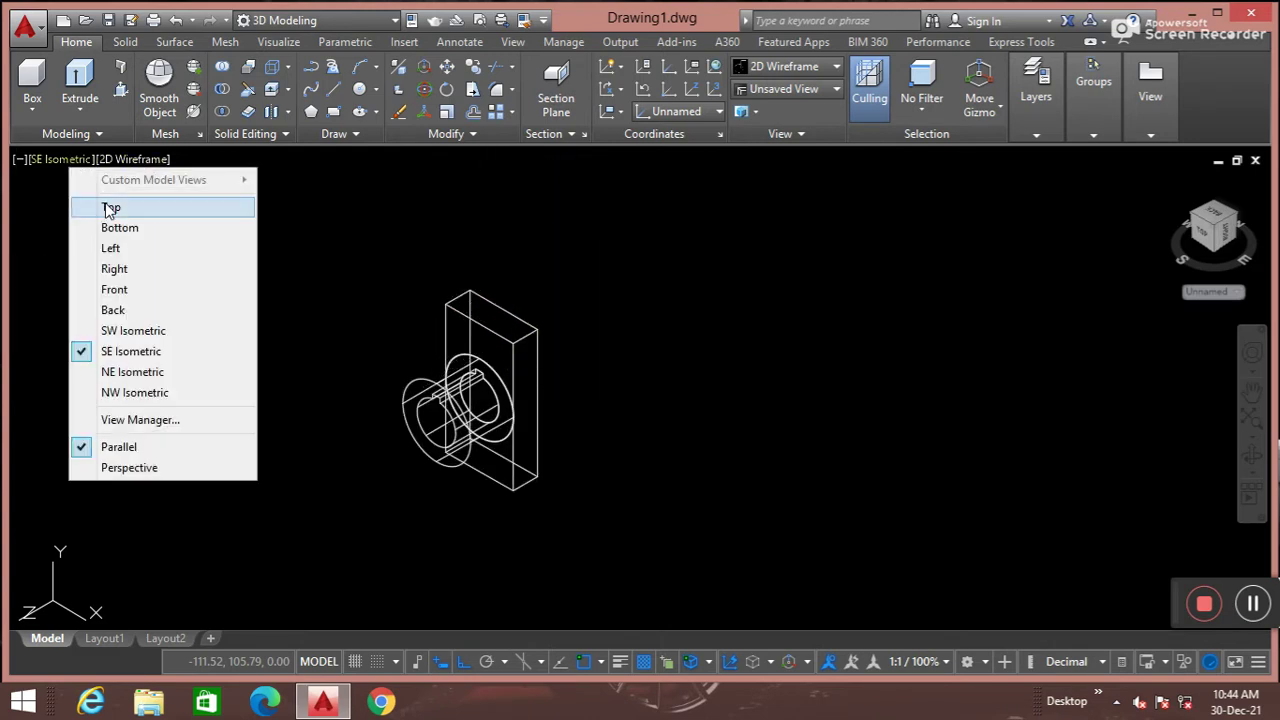
pyautogui.click(105, 207)
pyautogui.scroll(-4, 567, 267)
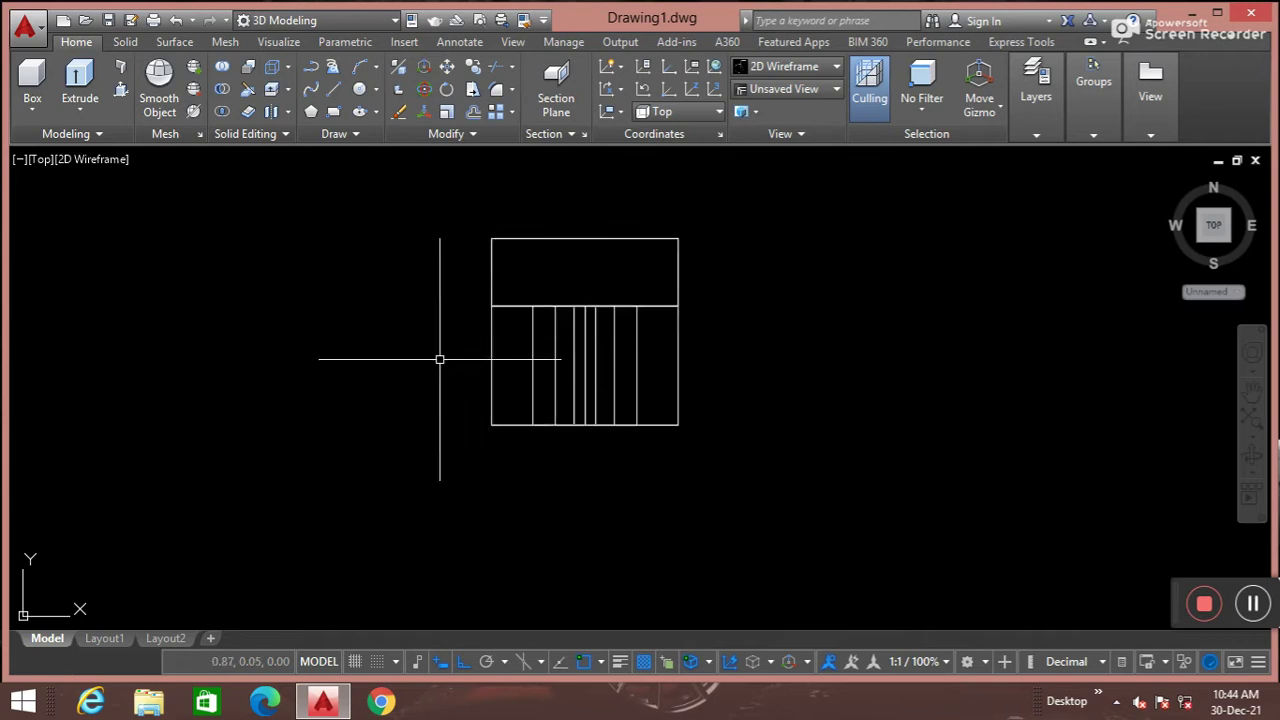
pyautogui.scroll(-3, 520, 257)
pyautogui.moveTo(543, 251); pyautogui.dragTo(400, 306, button='middle')
pyautogui.scroll(2, 400, 306)
# Start a line and pan the model lower in the view
pyautogui.press('Return')
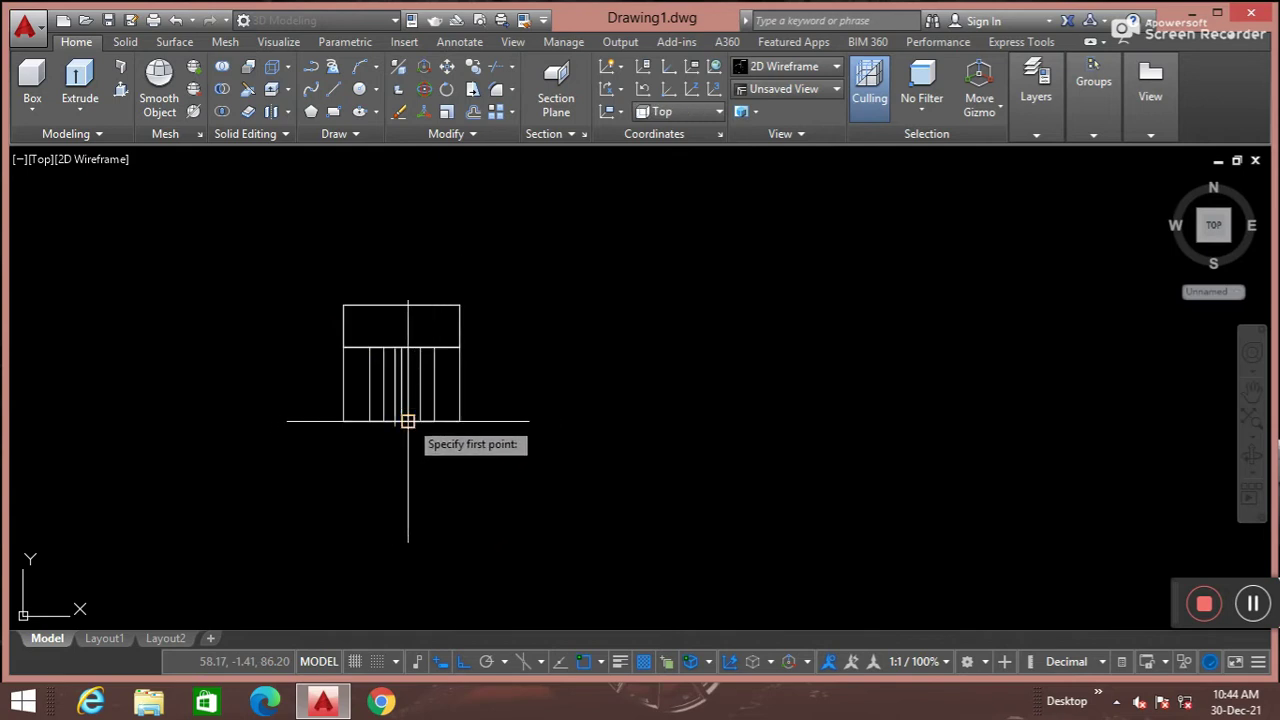
pyautogui.scroll(5, 407, 421)
pyautogui.moveTo(394, 246); pyautogui.dragTo(374, 394, button='middle')
pyautogui.scroll(-4, 350, 320)
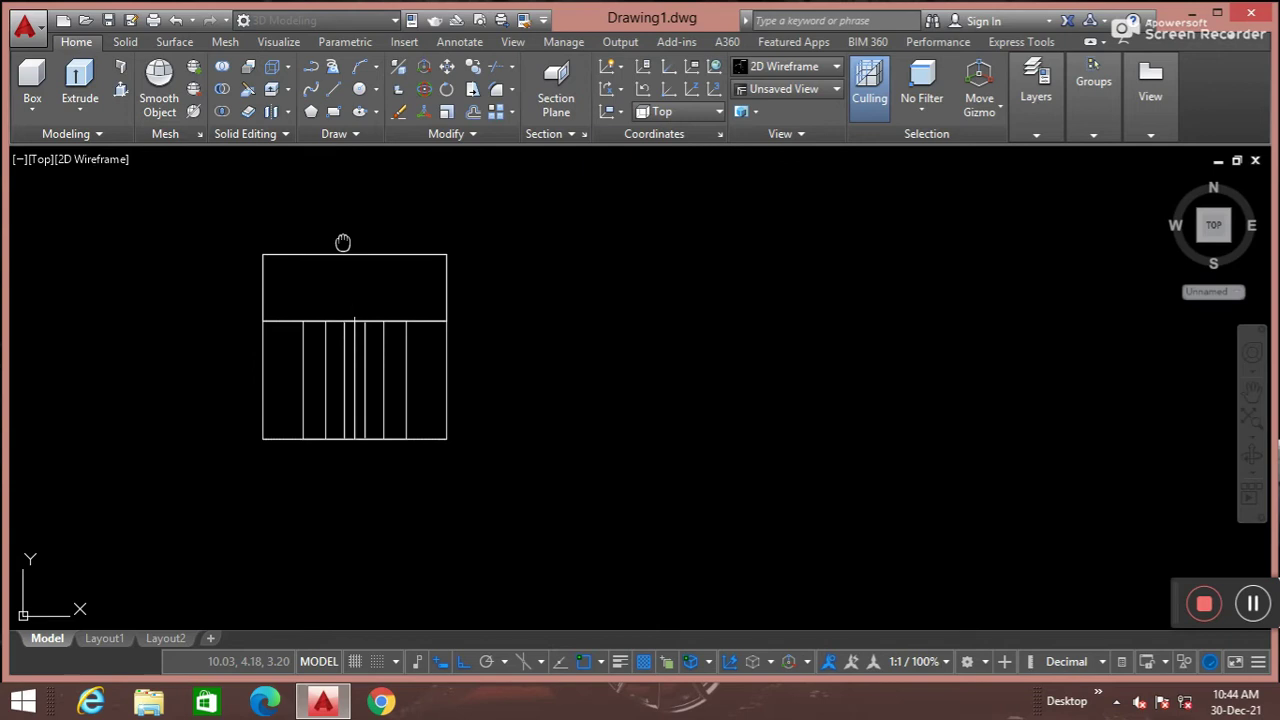
pyautogui.moveTo(354, 183); pyautogui.dragTo(337, 268, button='middle')
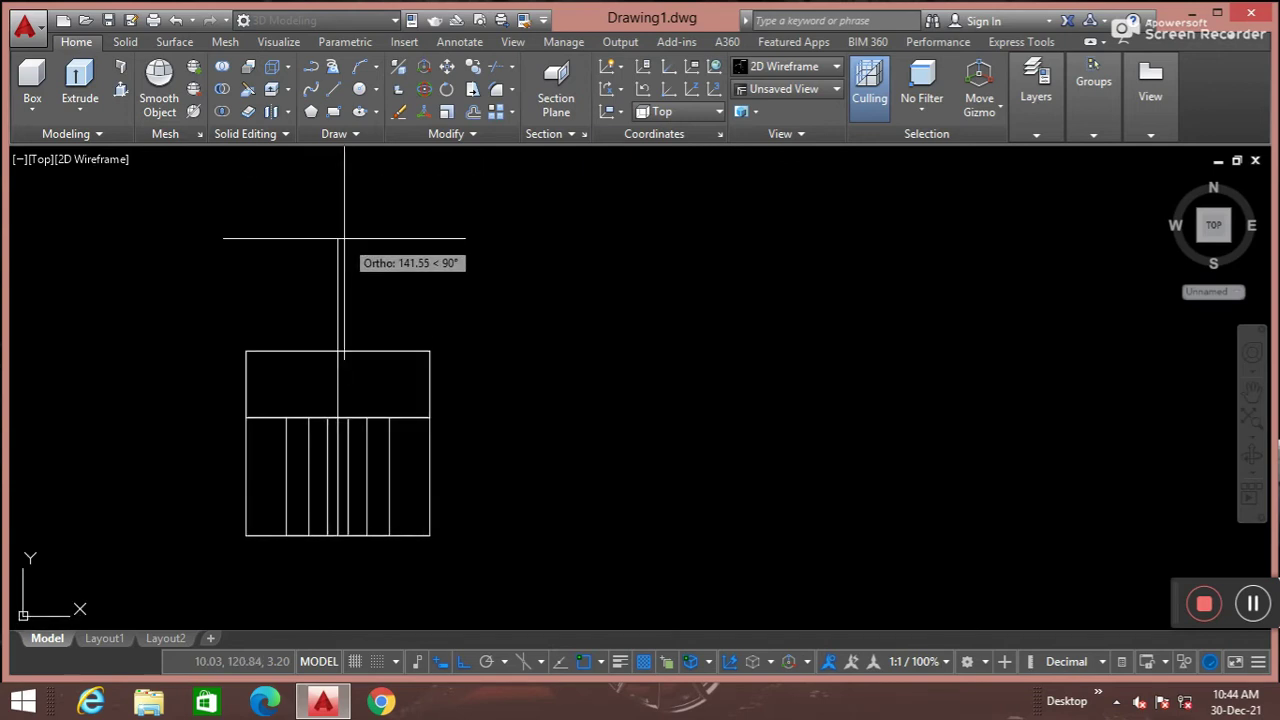
# Finish the 130-unit vertical line and draw a 32-diameter circle at its top end
pyautogui.write('130')
pyautogui.press('Return')
pyautogui.press('Return')
pyautogui.write('c')
pyautogui.press('Return')
pyautogui.click(338, 263)
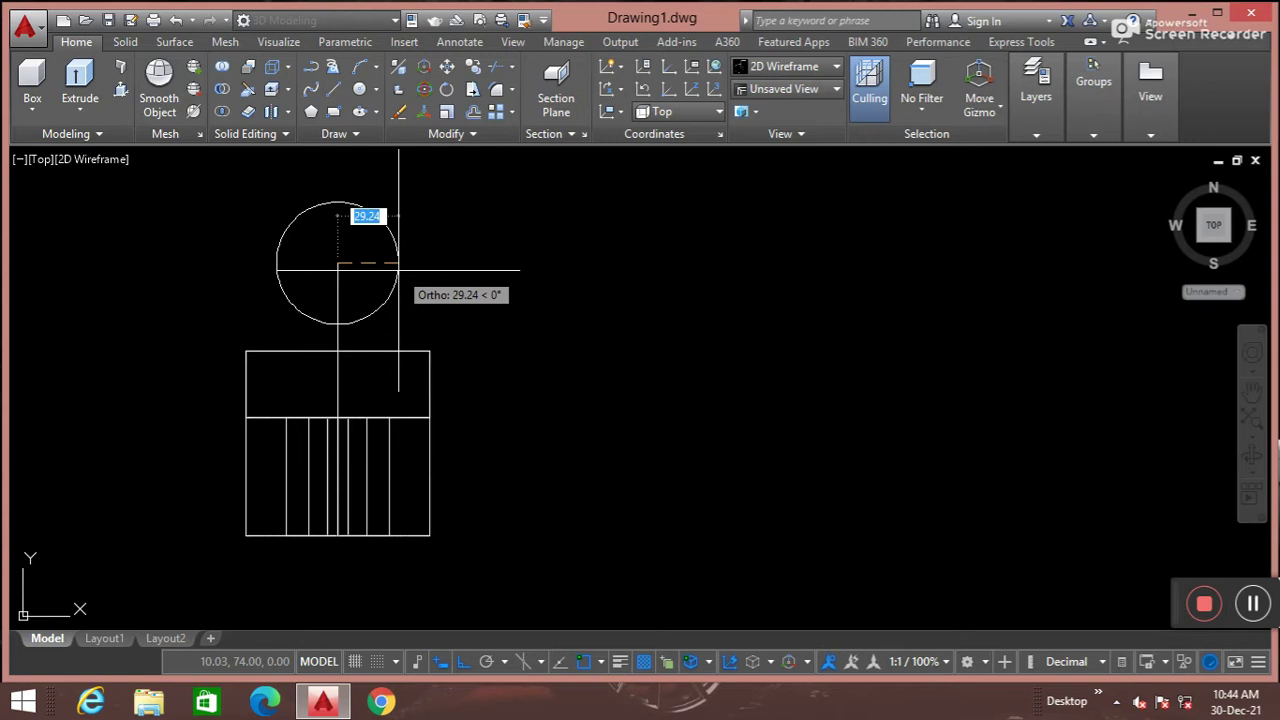
pyautogui.write('32')
pyautogui.write('d')
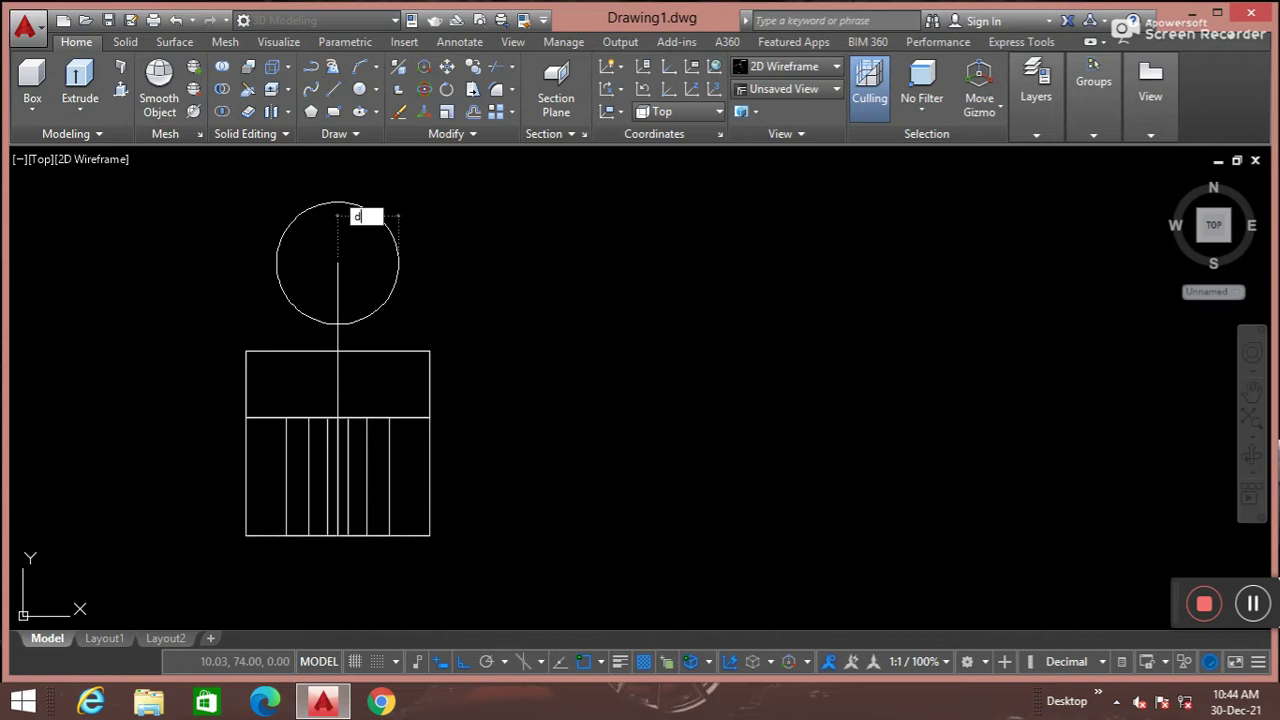
pyautogui.press('Return')
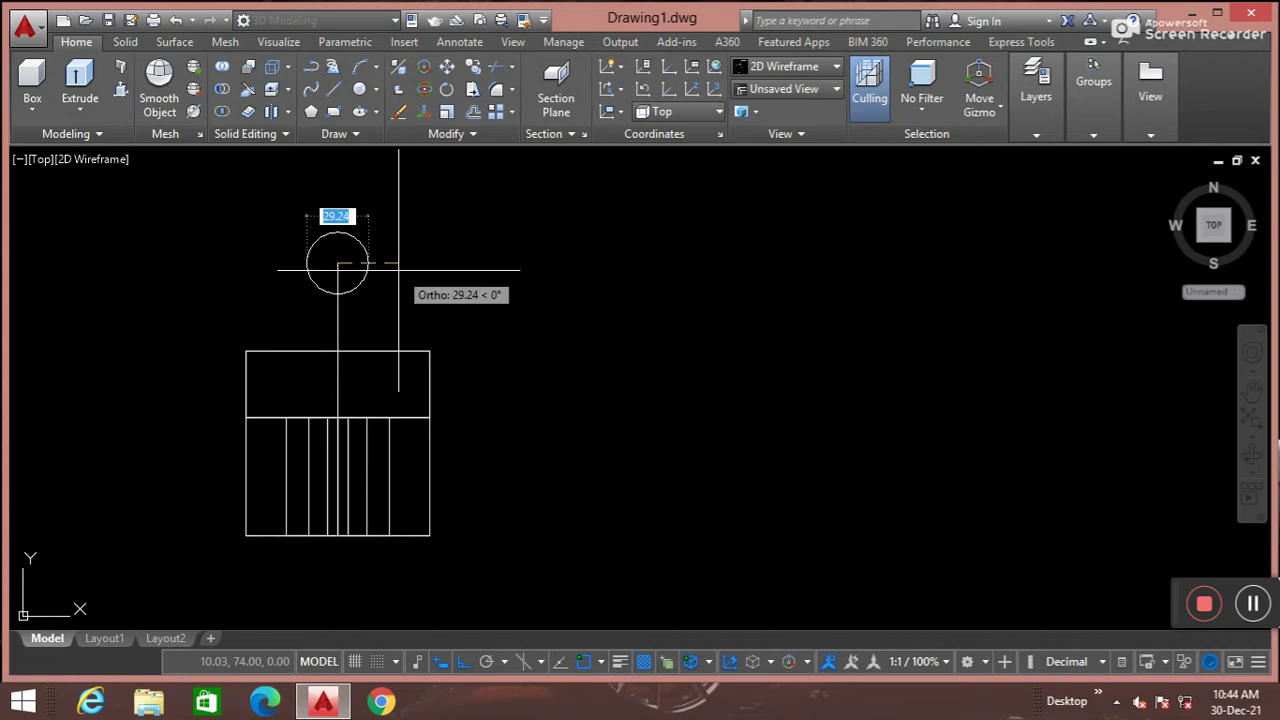
pyautogui.write('32')
pyautogui.press('Return')
pyautogui.press('Return')
# Draw a larger outer circle concentric with the 32-diameter circle
pyautogui.click(337, 263)
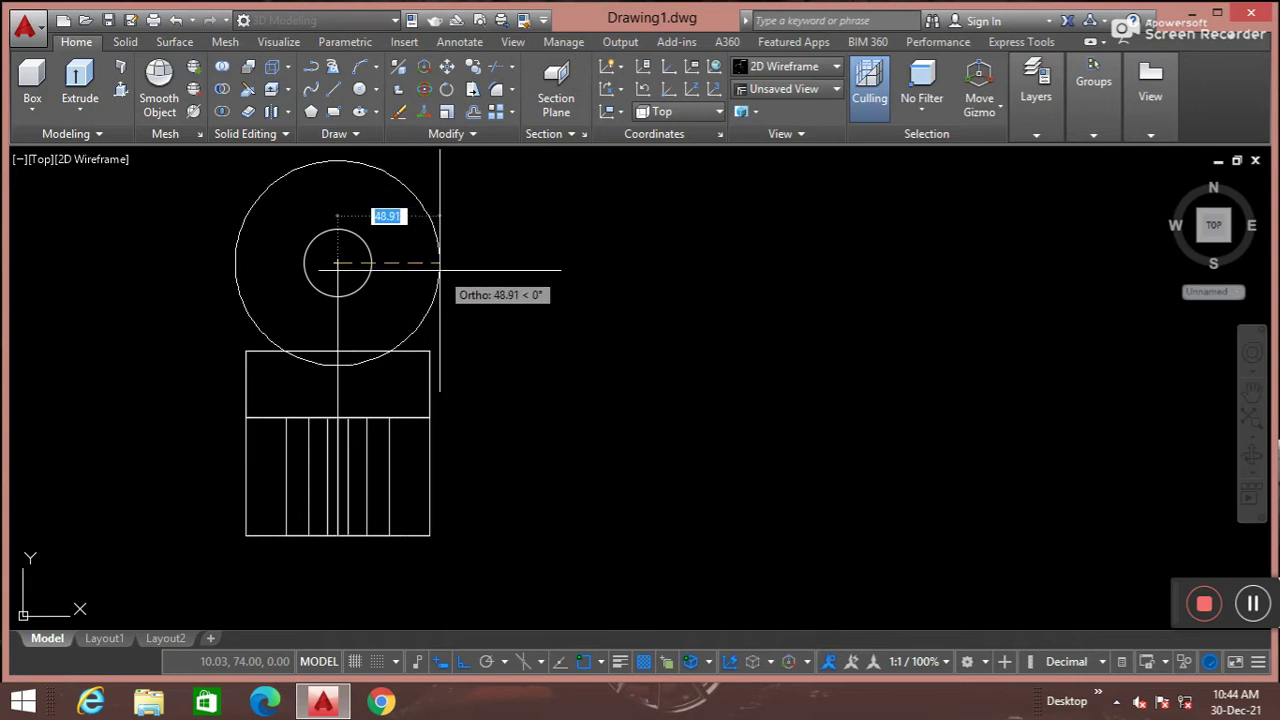
pyautogui.write('d')
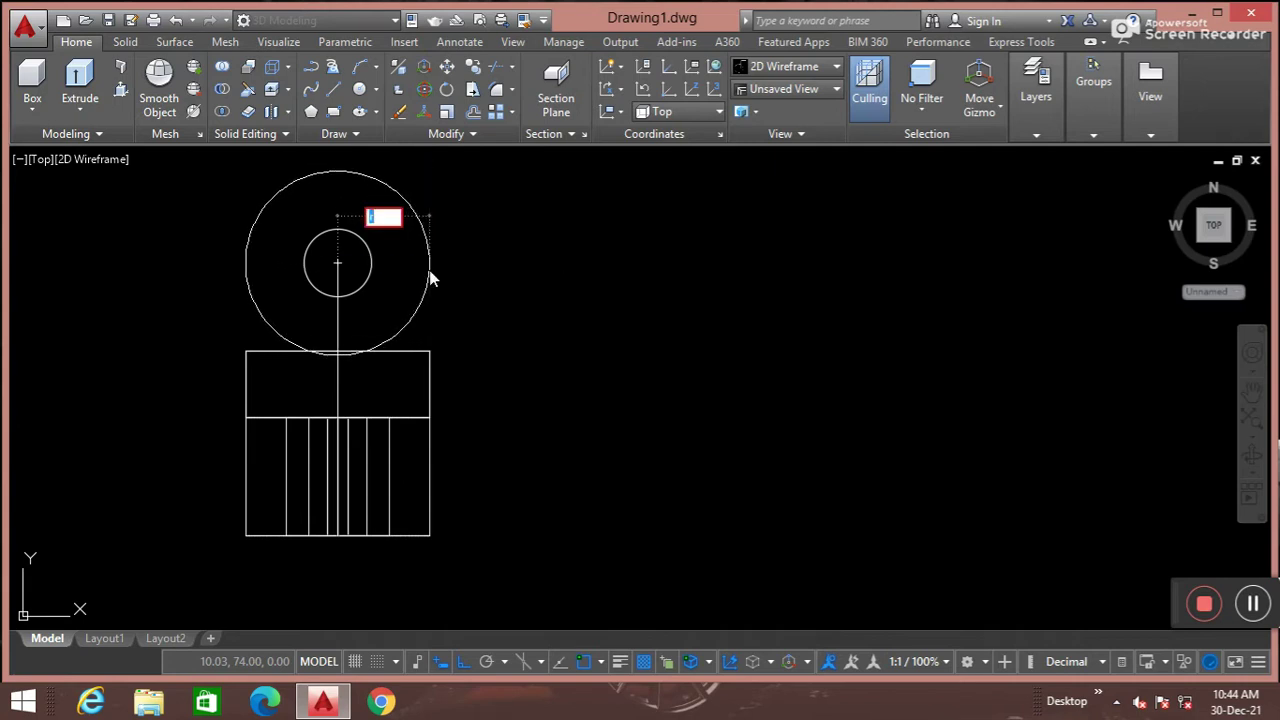
pyautogui.write('38')
pyautogui.press('Return')
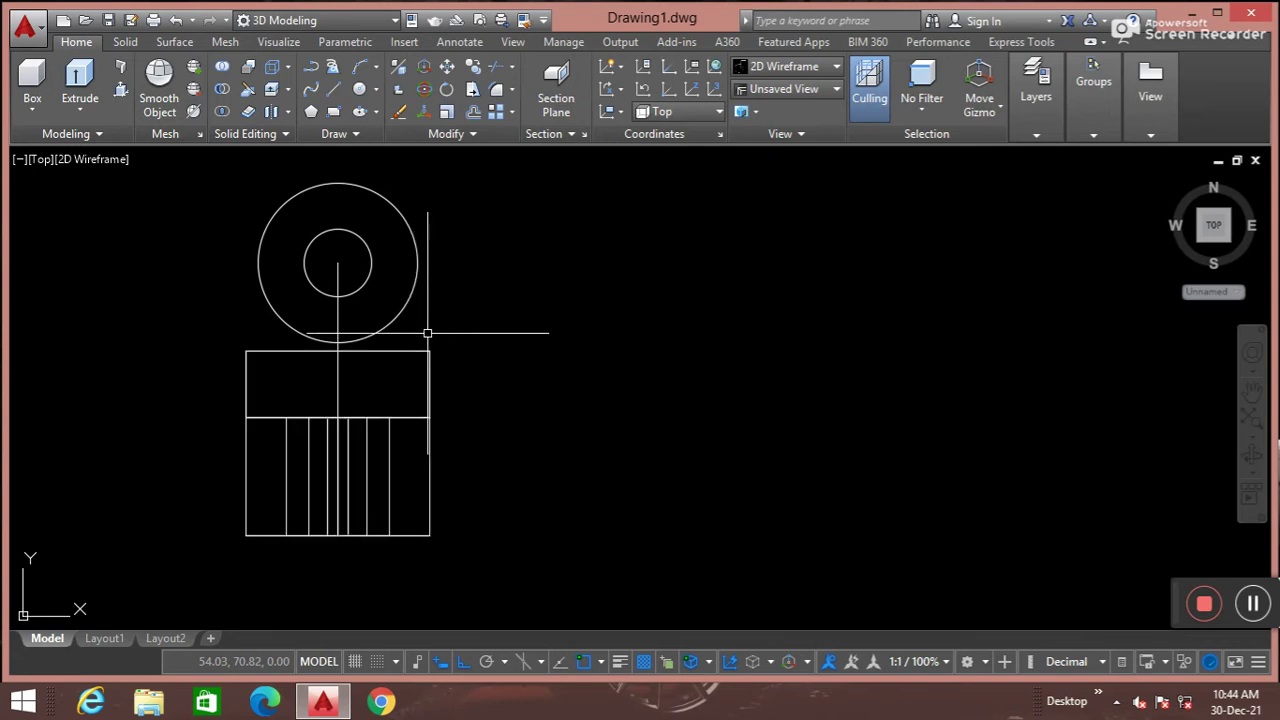
pyautogui.press('Return')
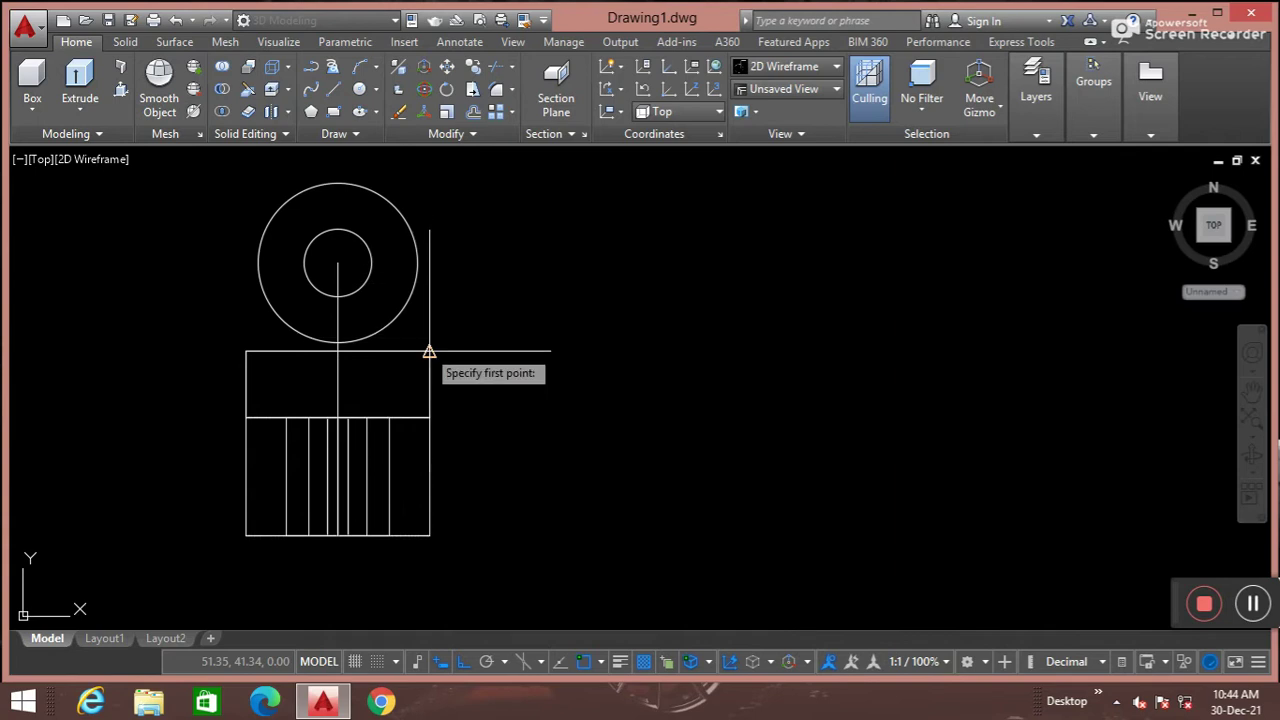
# Draw two tangent lines from the plate's top corners to the outer circle
pyautogui.click(417, 258)
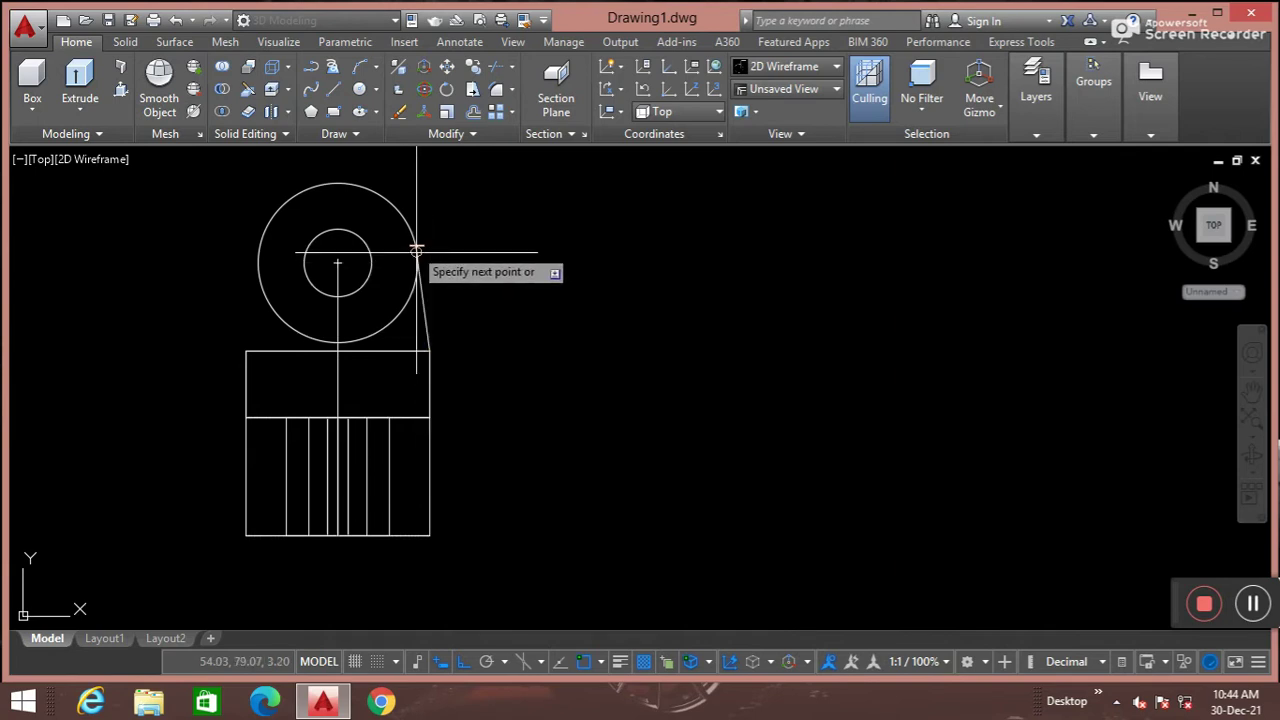
pyautogui.click(417, 249)
pyautogui.press('Return')
pyautogui.press('Return')
pyautogui.click(245, 351)
pyautogui.click(258, 252)
pyautogui.press('Escape')
# Draw a horizontal helper line across the circle from its left edge to its right edge
pyautogui.write('tr')
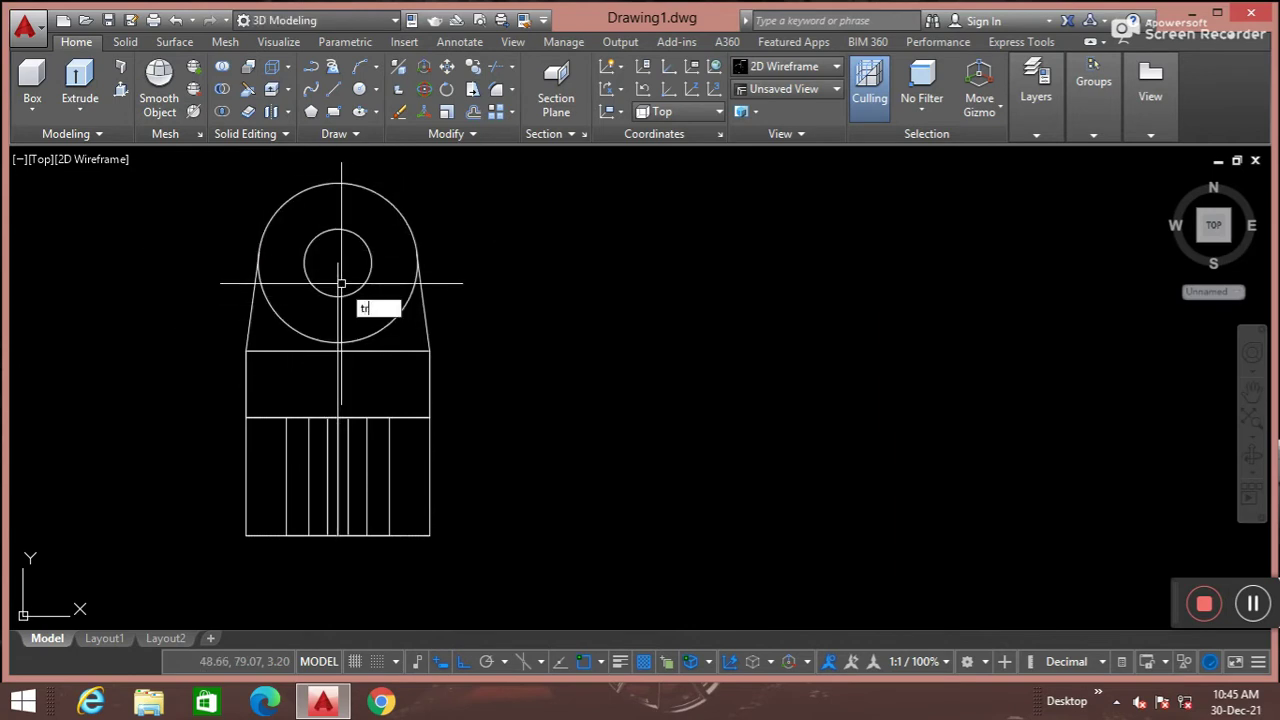
pyautogui.press('Return')
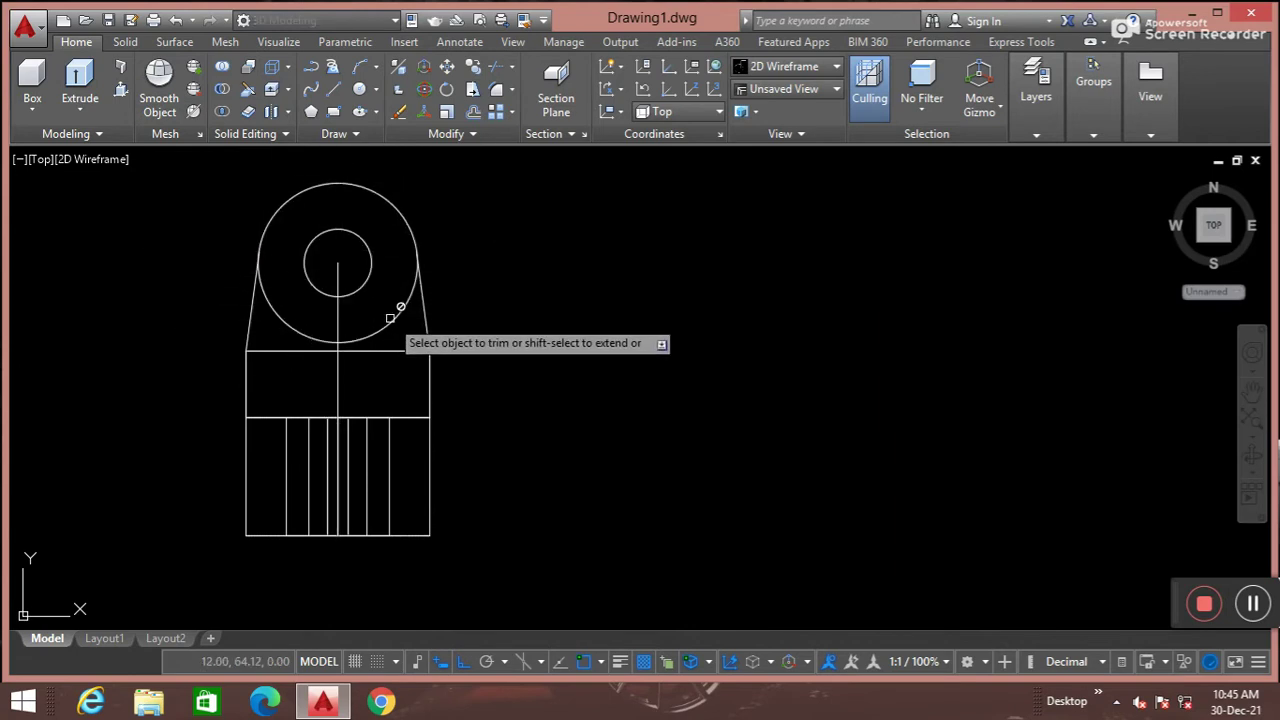
pyautogui.press('Escape')
pyautogui.write('l')
pyautogui.press('Return')
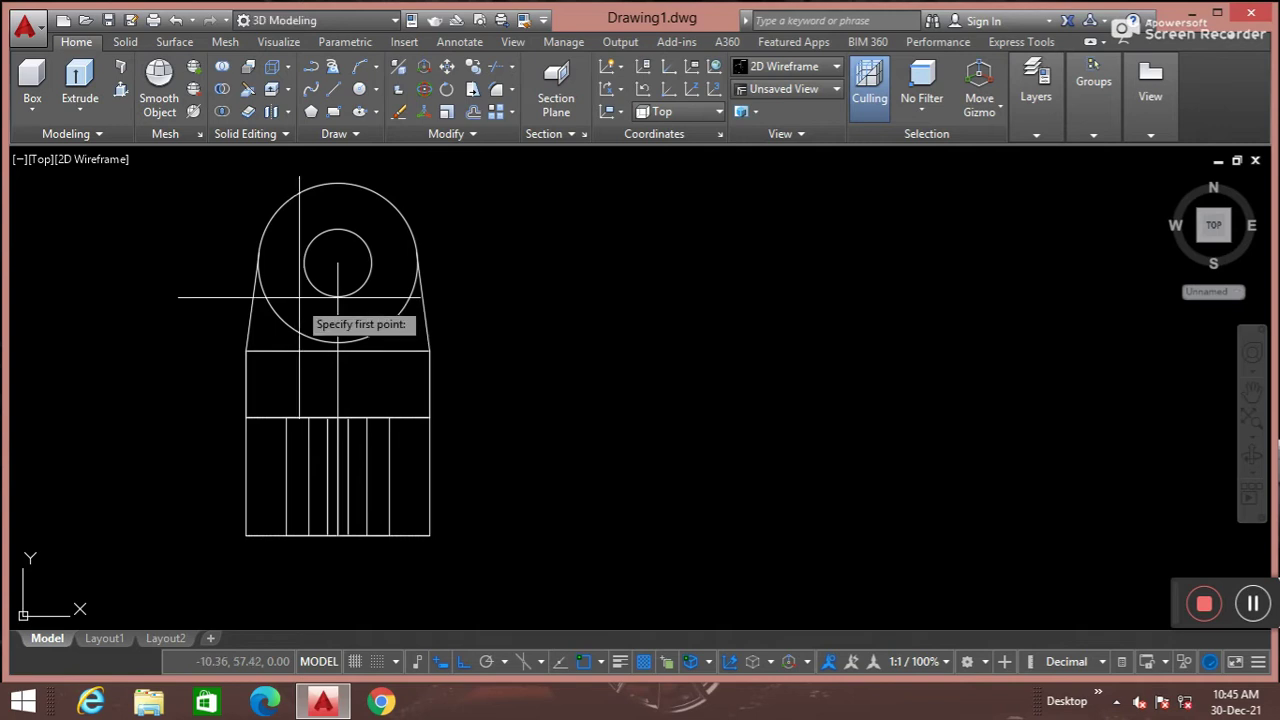
pyautogui.click(258, 253)
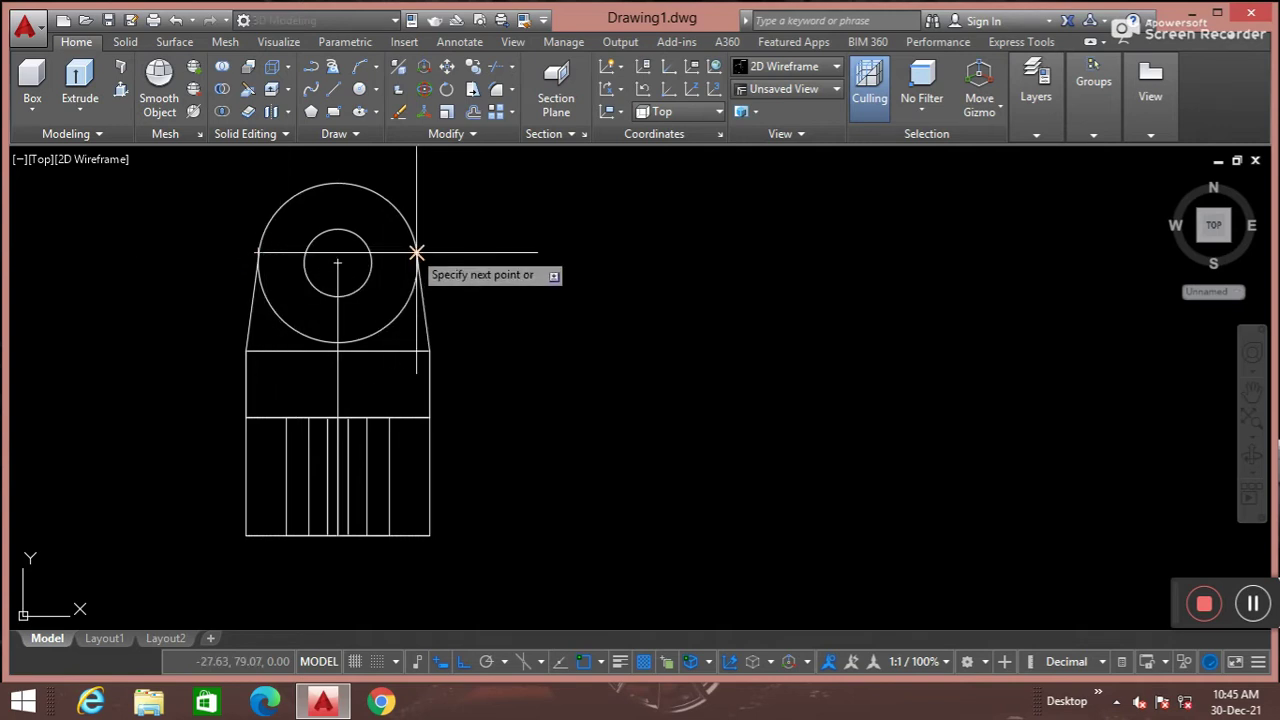
pyautogui.click(416, 253)
pyautogui.press('Return')
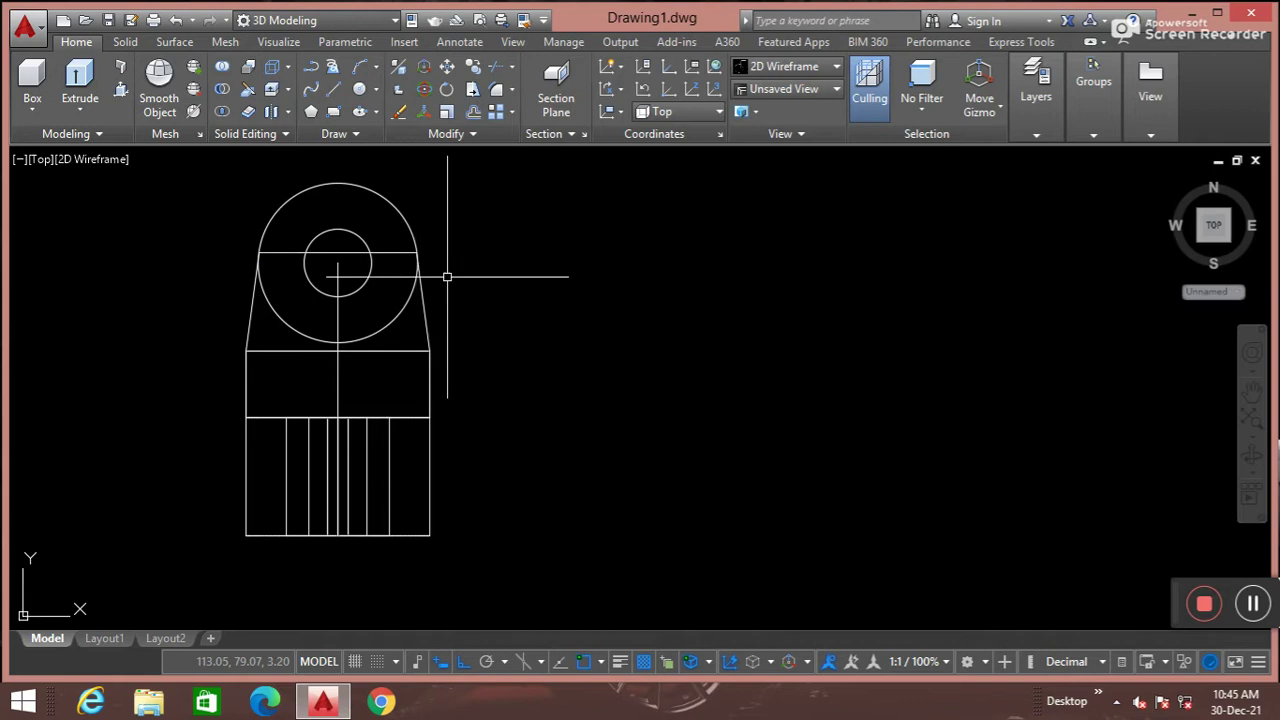
pyautogui.write('tr')
# Trim away the circle's lower arc against the horizontal helper line
pyautogui.press('Return')
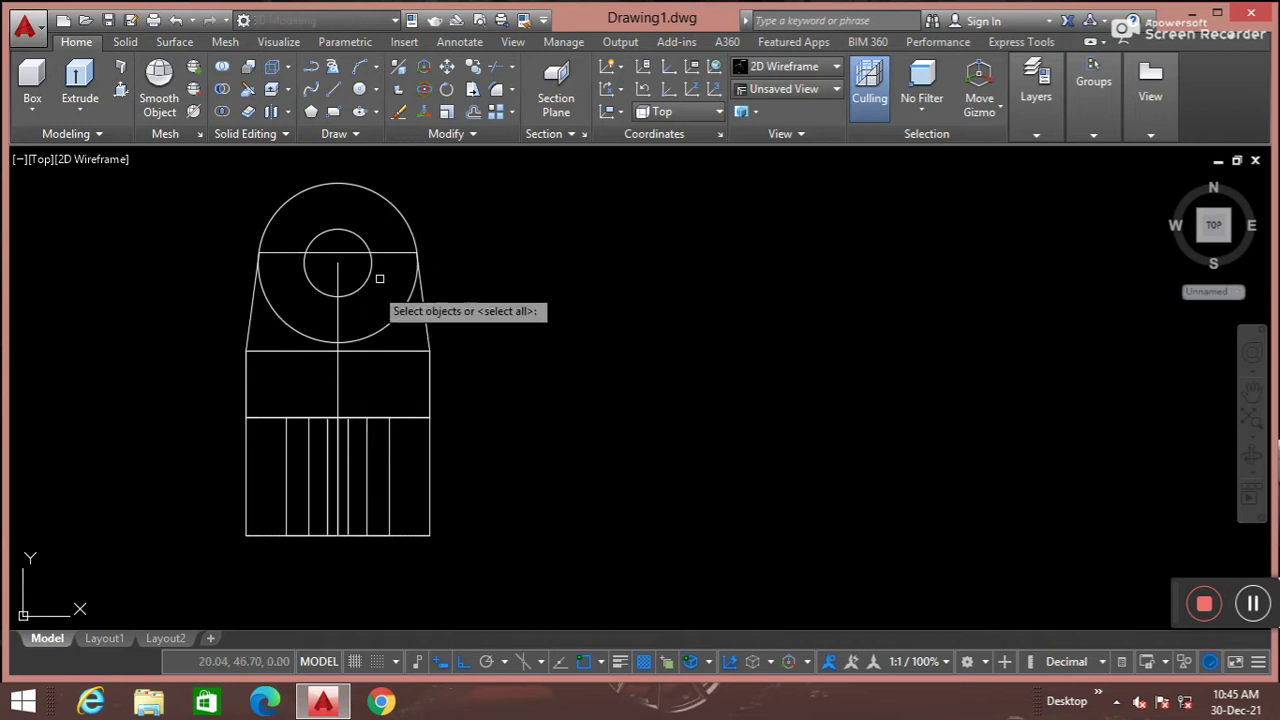
pyautogui.click(385, 255)
pyautogui.press('Return')
pyautogui.click(386, 325)
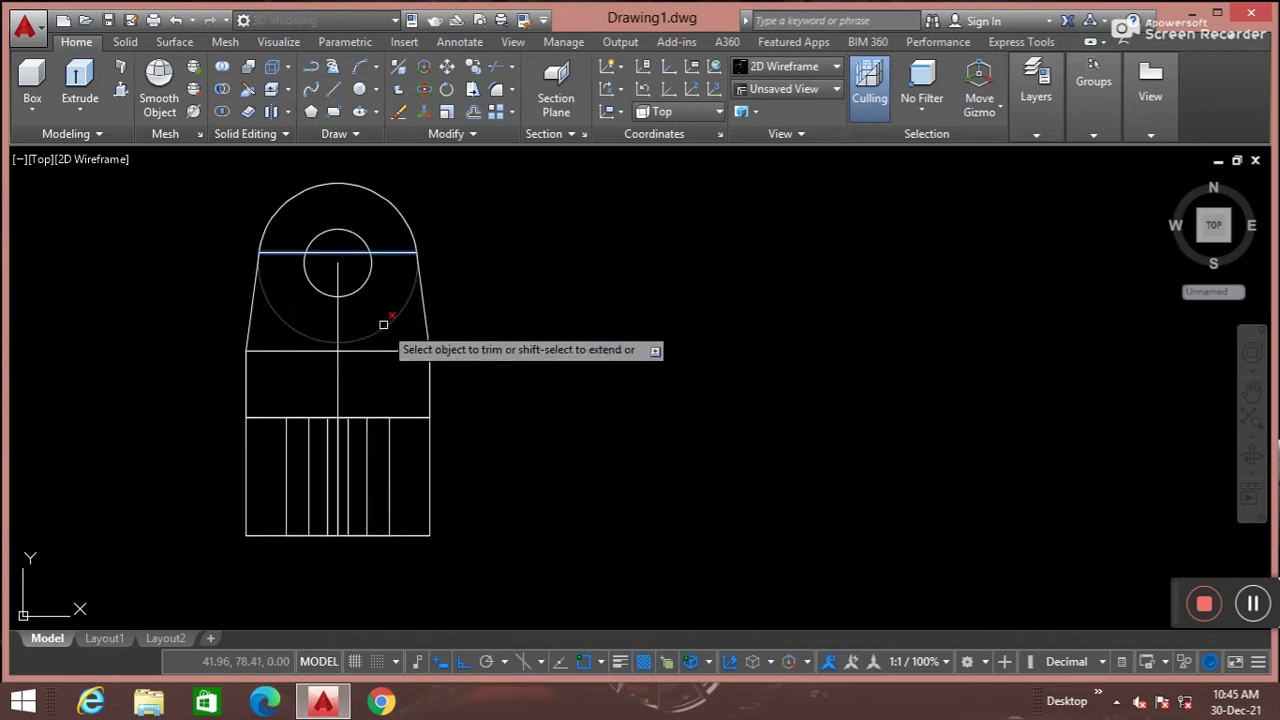
pyautogui.press('Return')
# Delete the horizontal helper line and the vertical centre line
pyautogui.click(378, 267)
pyautogui.click(428, 256)
pyautogui.click(389, 255)
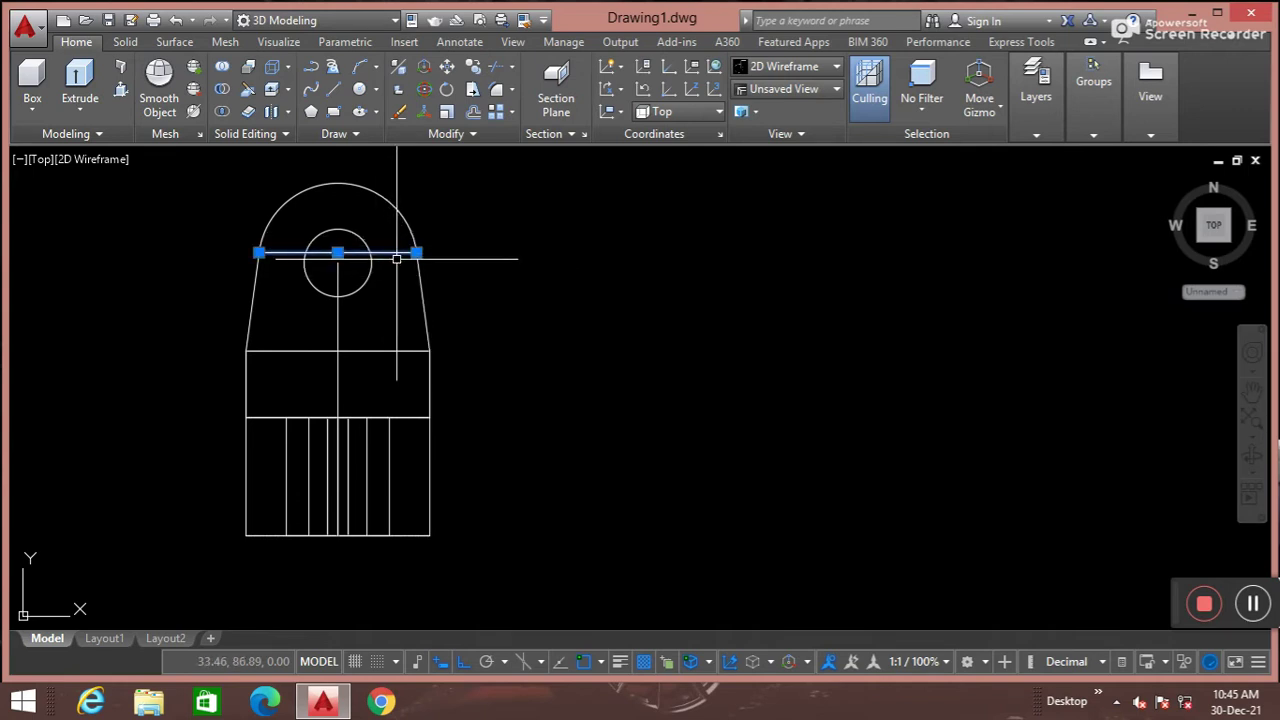
pyautogui.click(338, 337)
pyautogui.press('Delete')
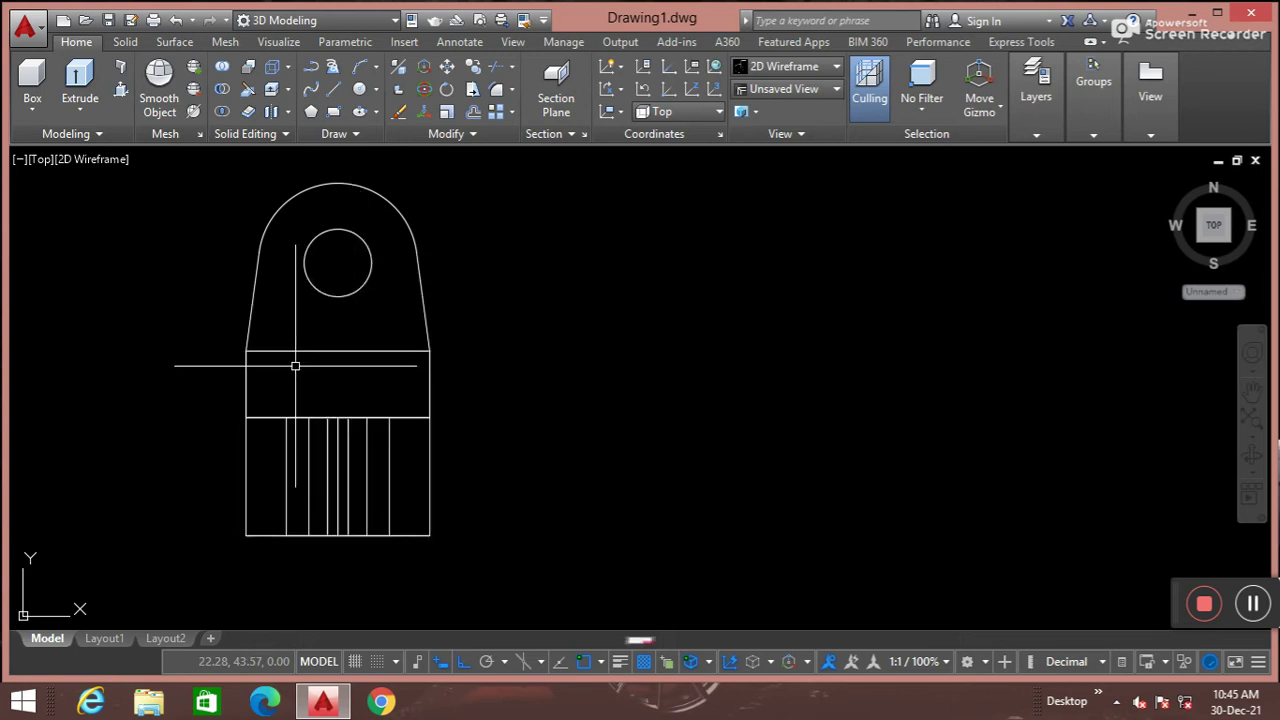
# Join the top arc, both slanted edges and the bottom edge into one lug outline
pyautogui.write('l')
pyautogui.press('Return')
pyautogui.click(246, 350)
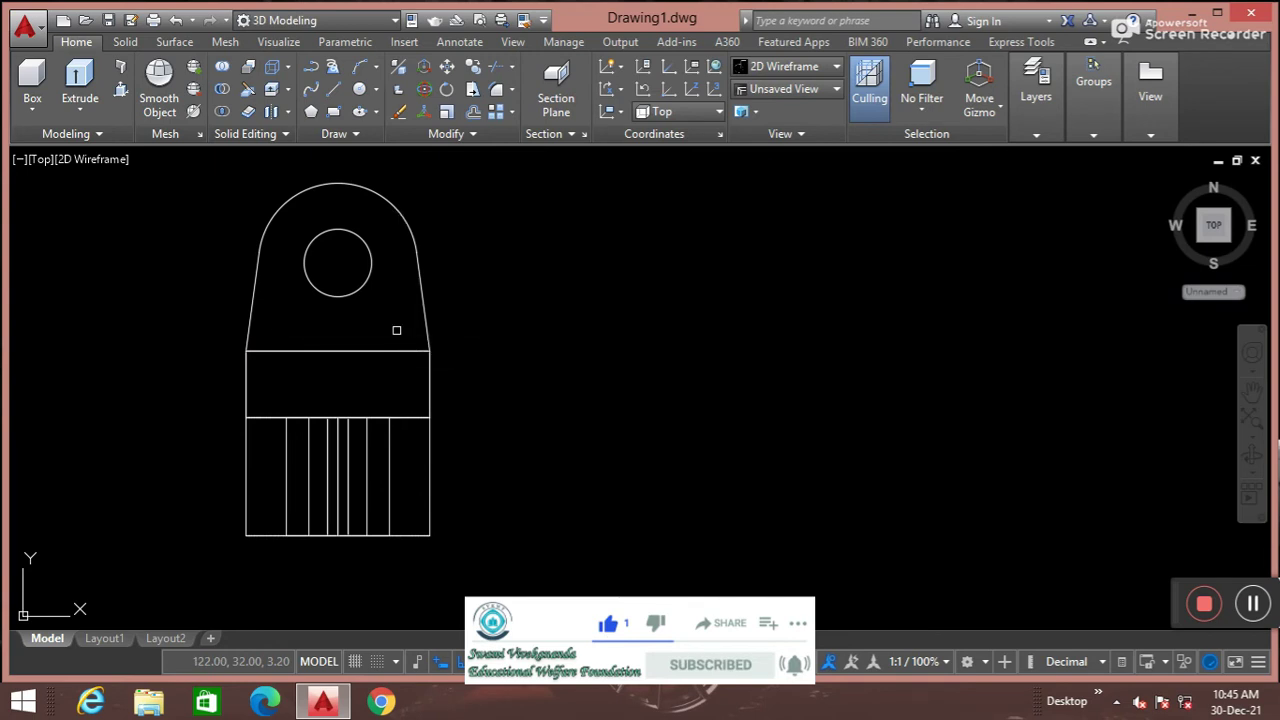
pyautogui.click(417, 294)
pyautogui.click(411, 224)
pyautogui.click(250, 320)
pyautogui.click(275, 349)
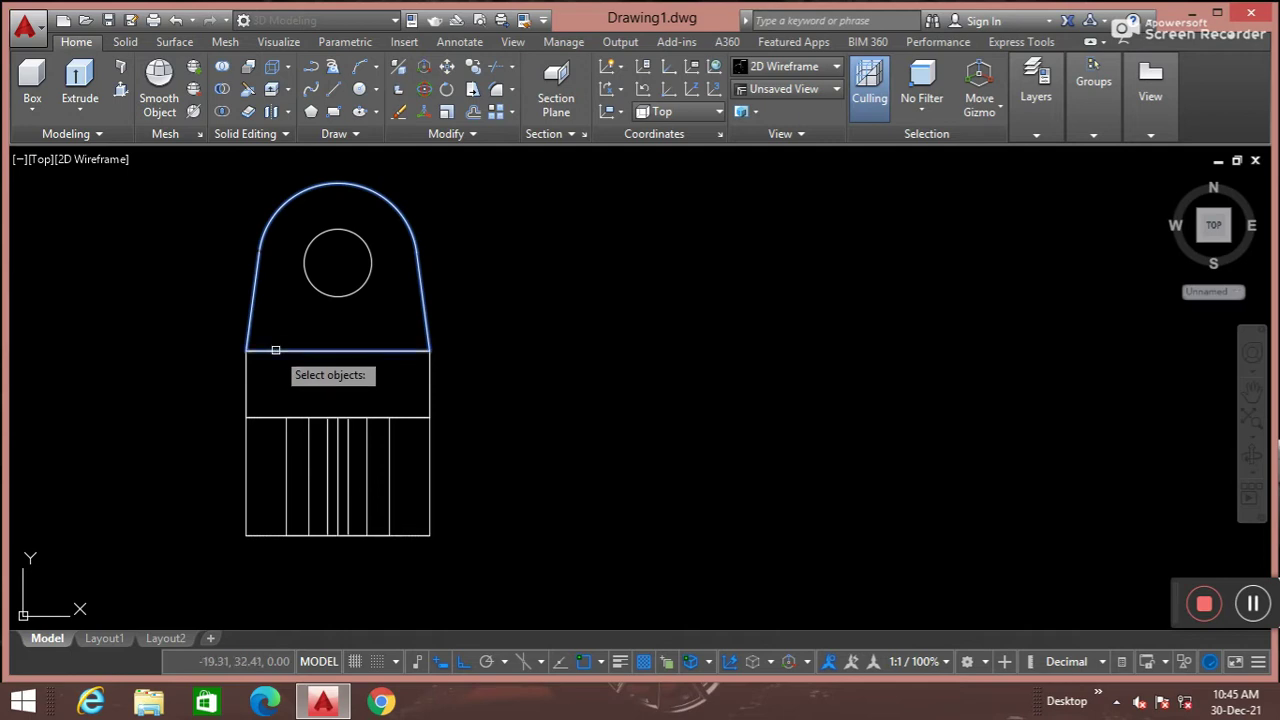
pyautogui.press('Return')
# Select the joined outline to check it, then bring up the preset views list
pyautogui.click(421, 309)
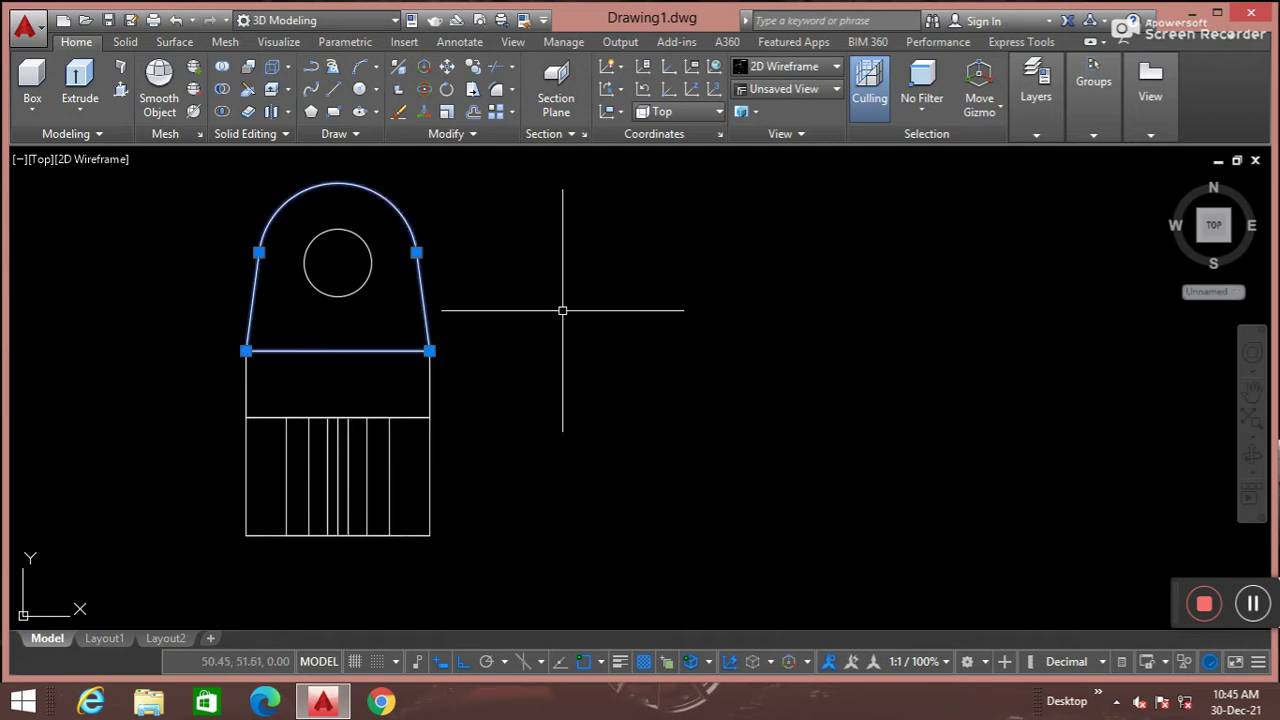
pyautogui.press('Escape')
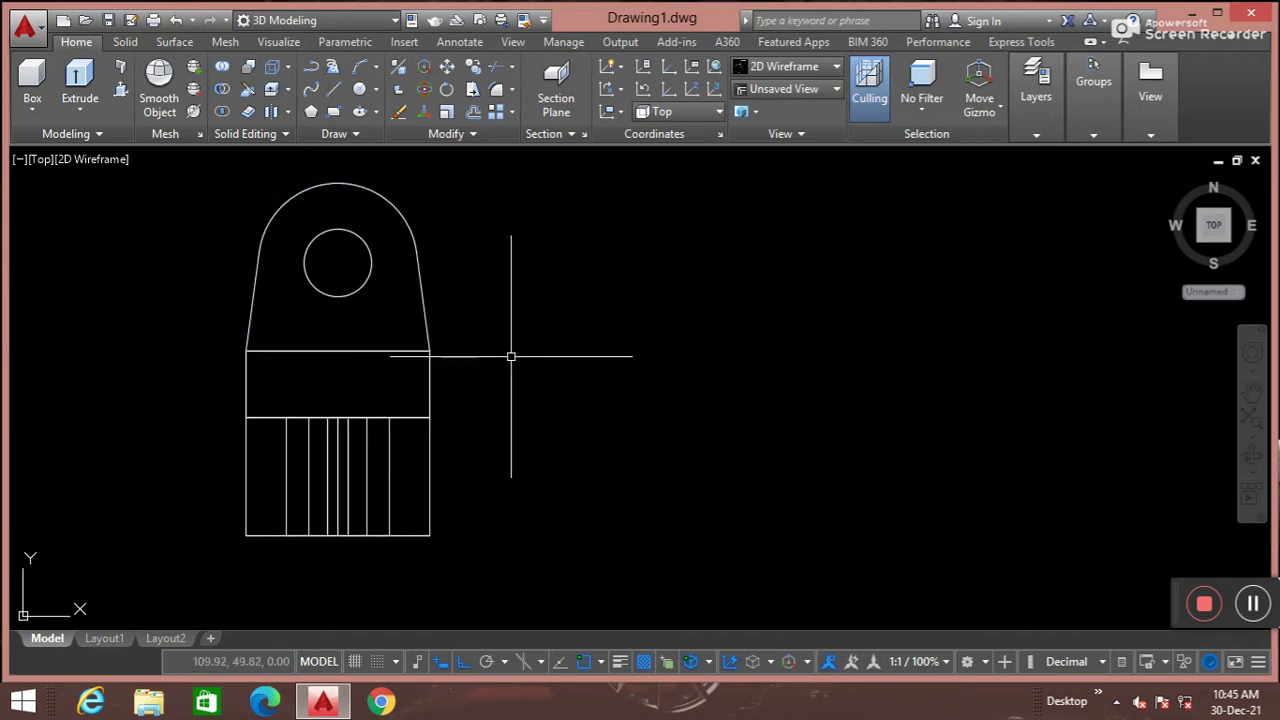
pyautogui.click(42, 161)
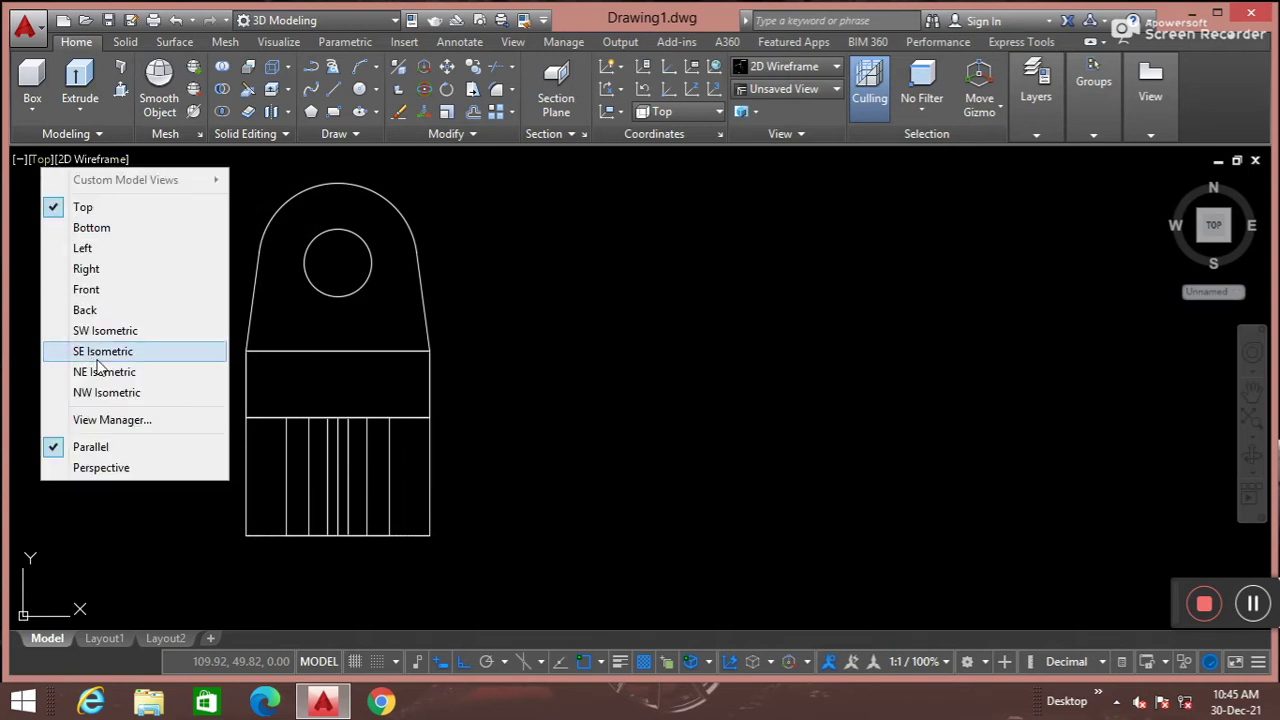
# In SE Isometric, move the lug outline from its bottom corner onto the upright's top
pyautogui.click(98, 358)
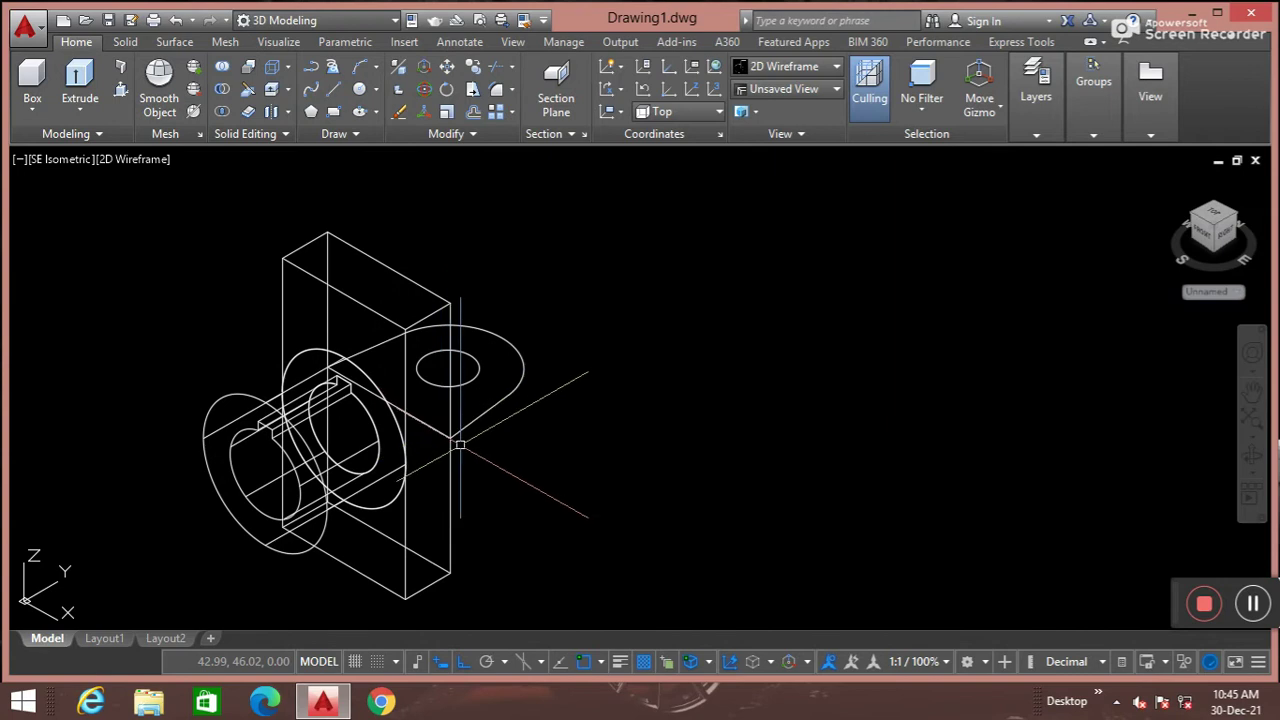
pyautogui.scroll(2, 459, 441)
pyautogui.press('Return')
pyautogui.click(534, 411)
pyautogui.click(492, 345)
pyautogui.press('Return')
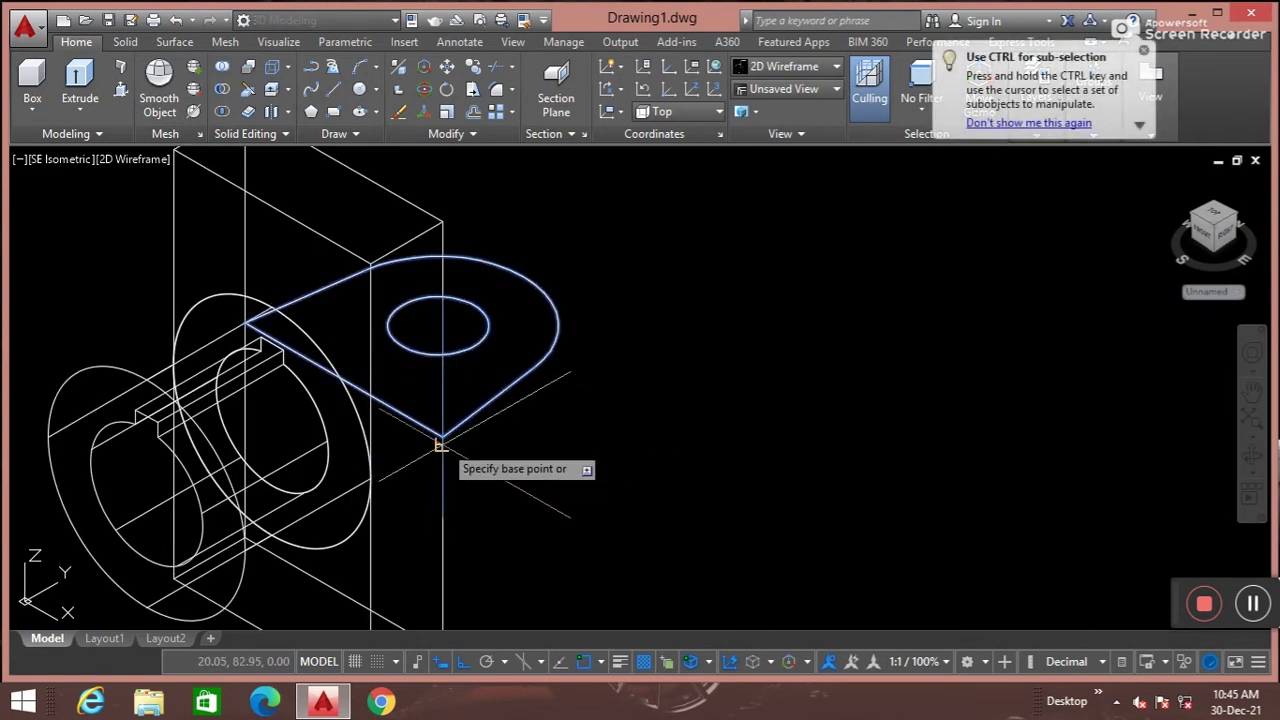
pyautogui.click(443, 436)
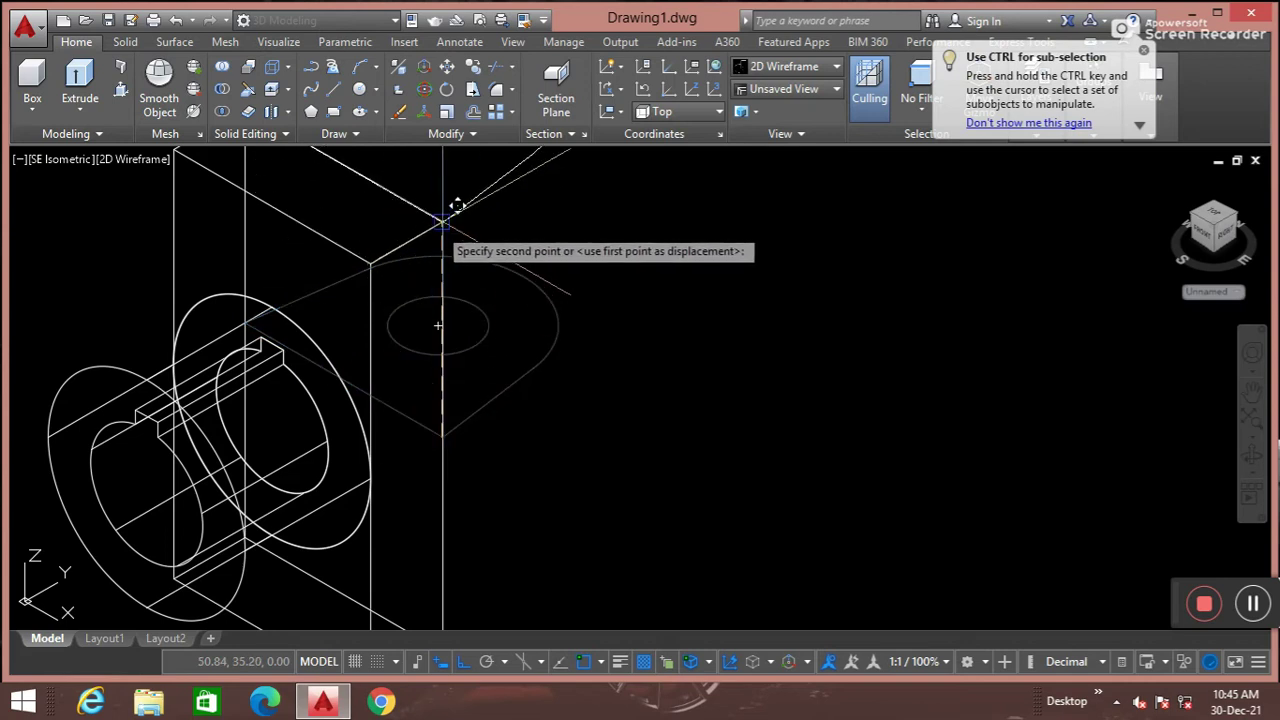
pyautogui.click(445, 219)
# Copy the lug outline so matching outlines sit on top and at the base
pyautogui.scroll(-2, 453, 224)
pyautogui.moveTo(453, 224); pyautogui.dragTo(392, 349, button='middle')
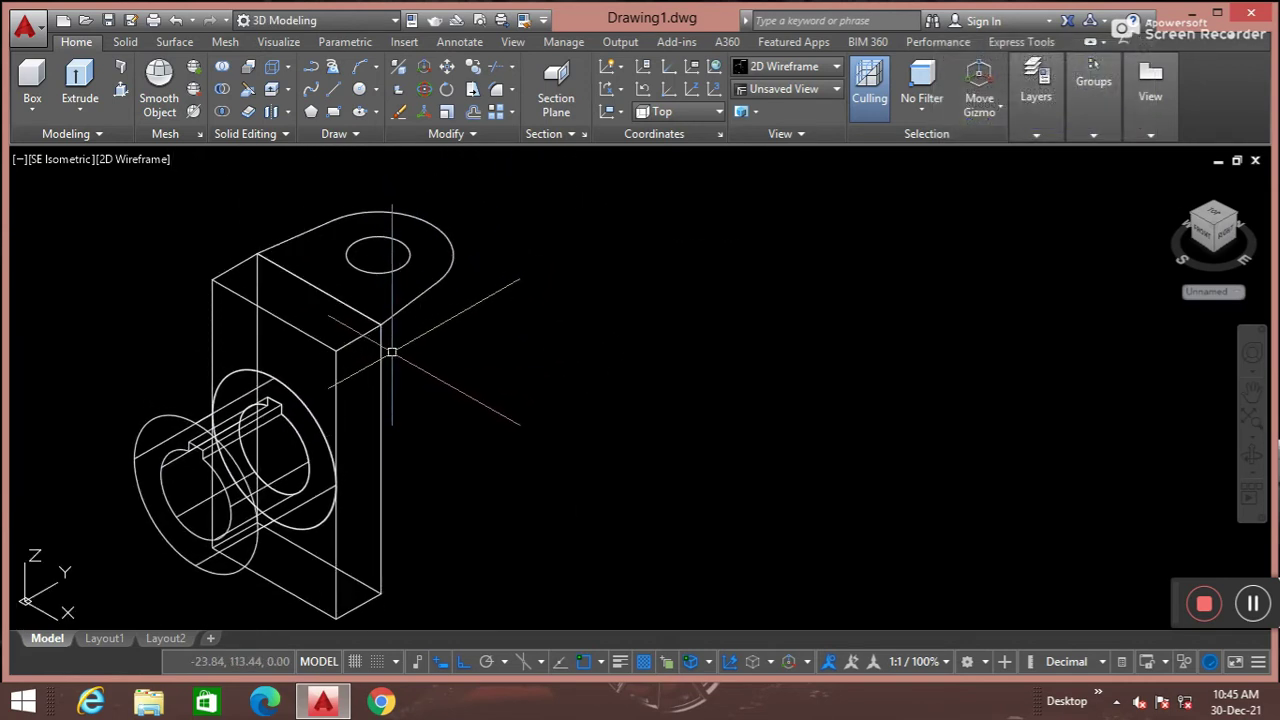
pyautogui.write('p')
pyautogui.press('Return')
pyautogui.click(485, 322)
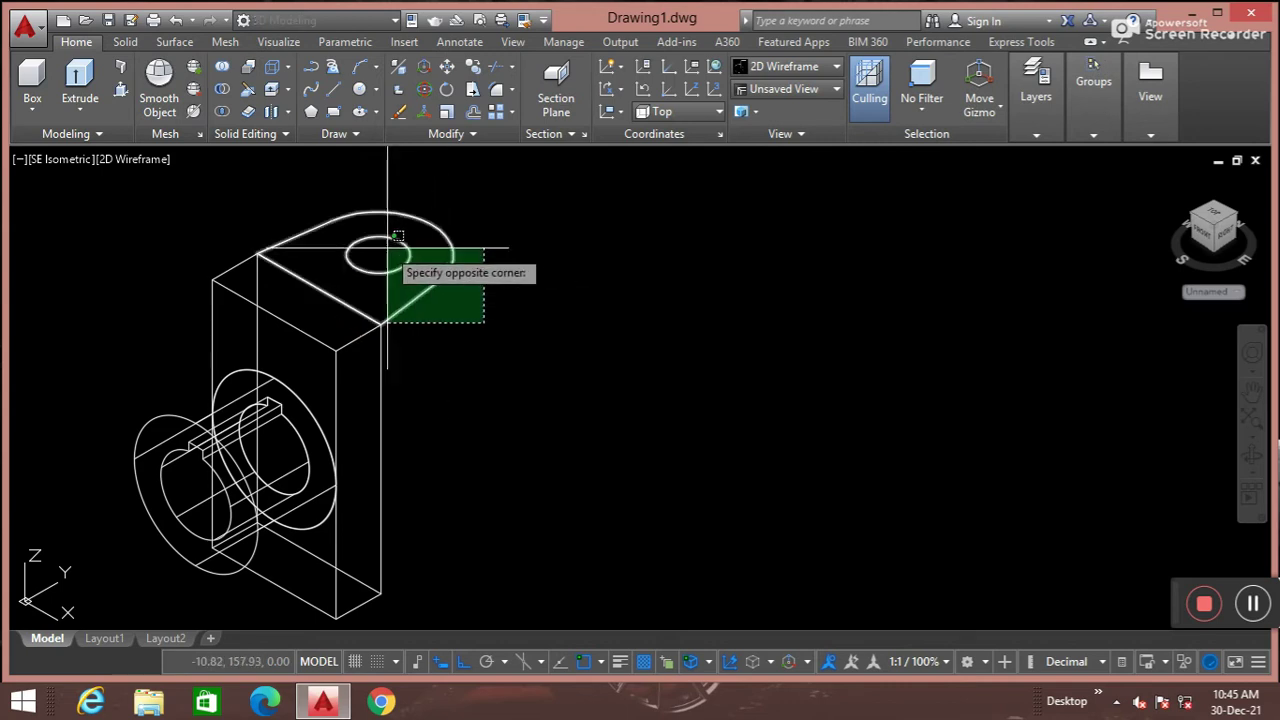
pyautogui.click(398, 237)
pyautogui.press('Return')
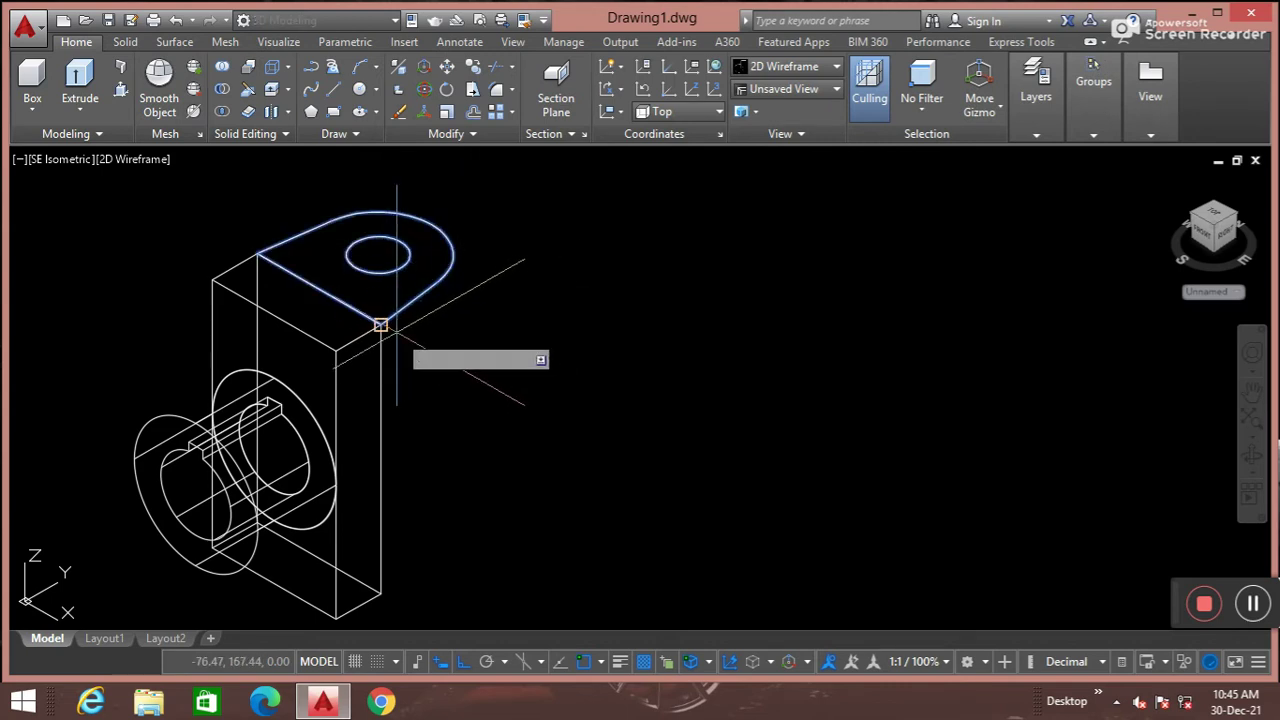
pyautogui.click(381, 323)
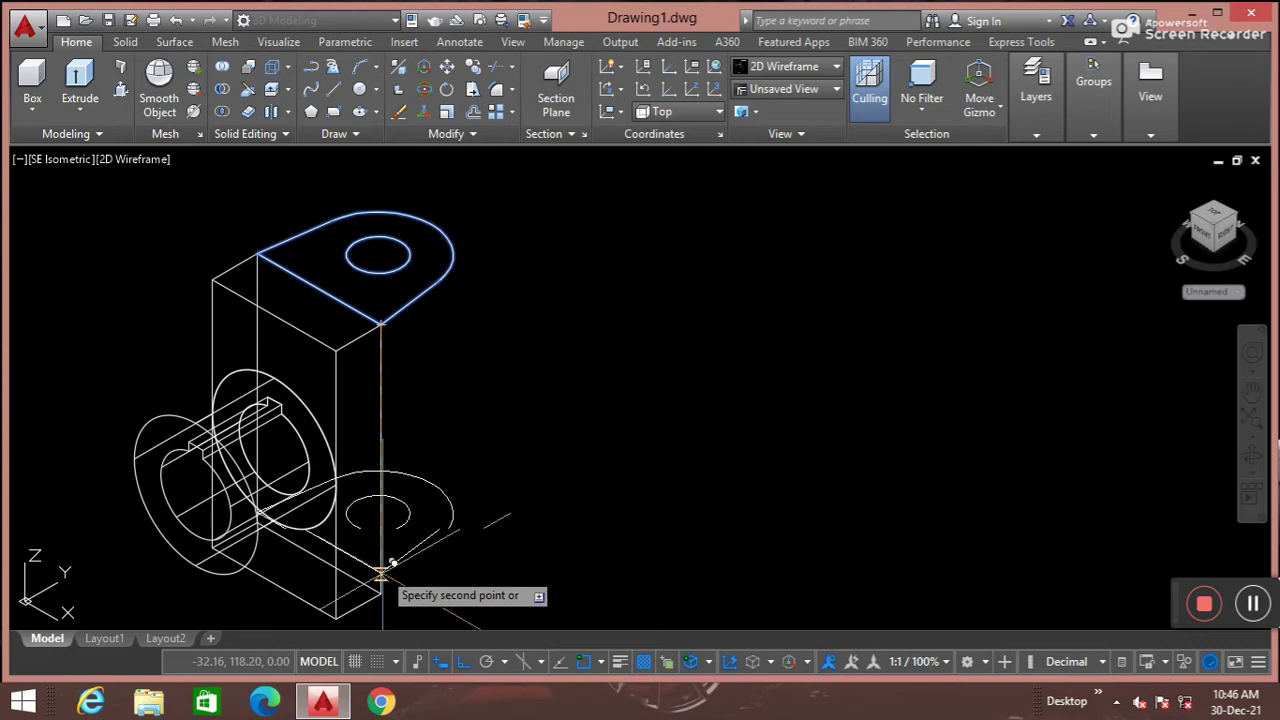
pyautogui.press('Escape')
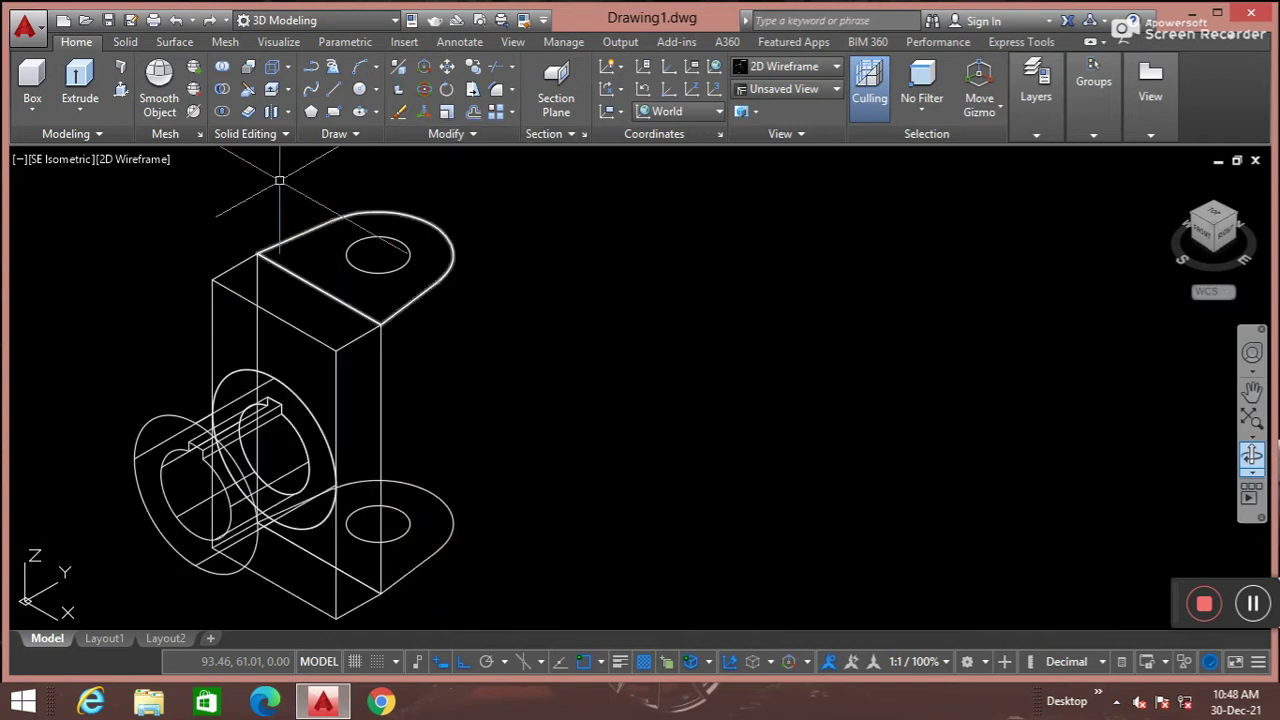
# Try the Extrude and Presspull tools on the upper lug outline
pyautogui.click(80, 80)
pyautogui.click(424, 277)
pyautogui.click(434, 289)
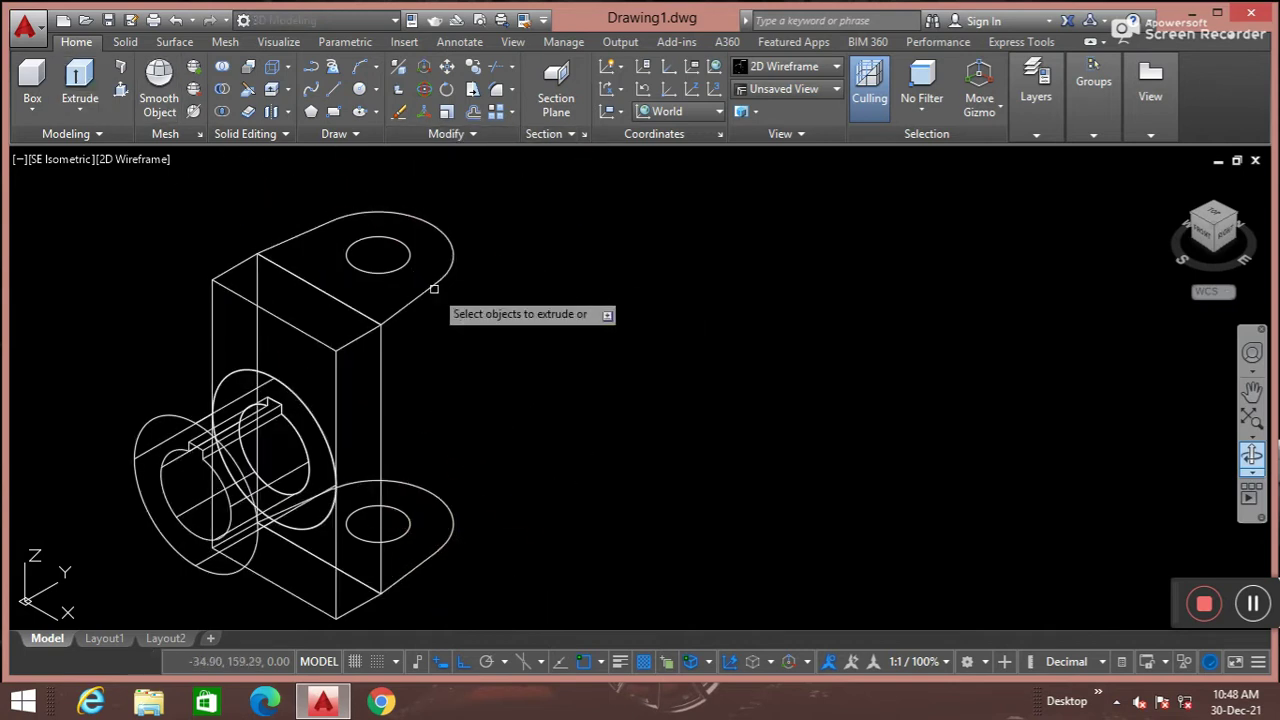
pyautogui.click(119, 91)
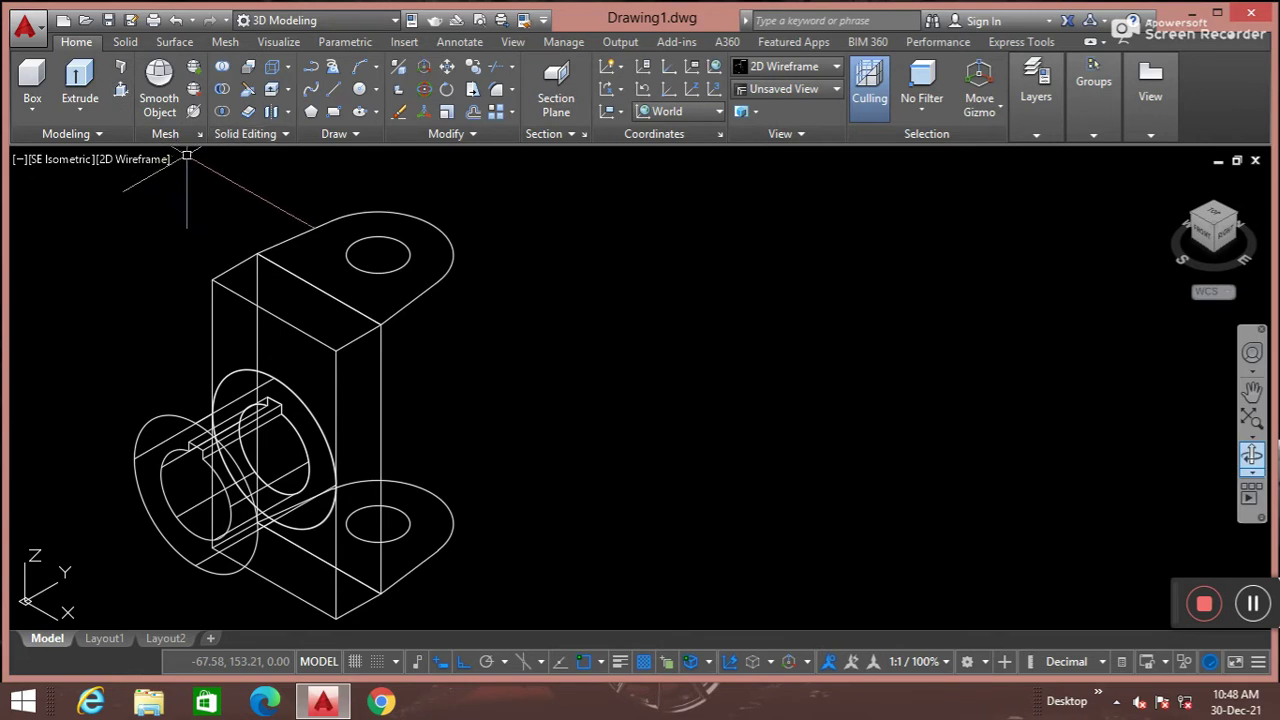
# Extrude the upper lug outline 28 units into a solid lug with EXT
pyautogui.write('ext')
pyautogui.press('Return')
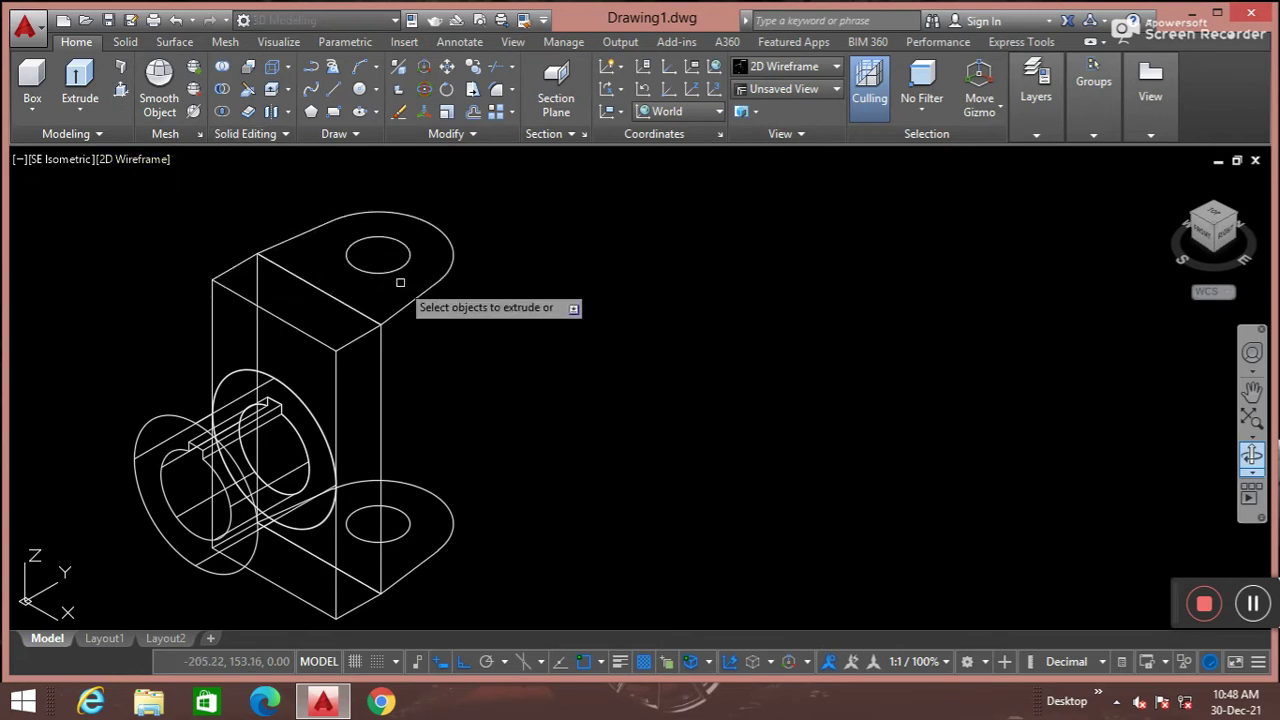
pyautogui.click(418, 295)
pyautogui.press('Return')
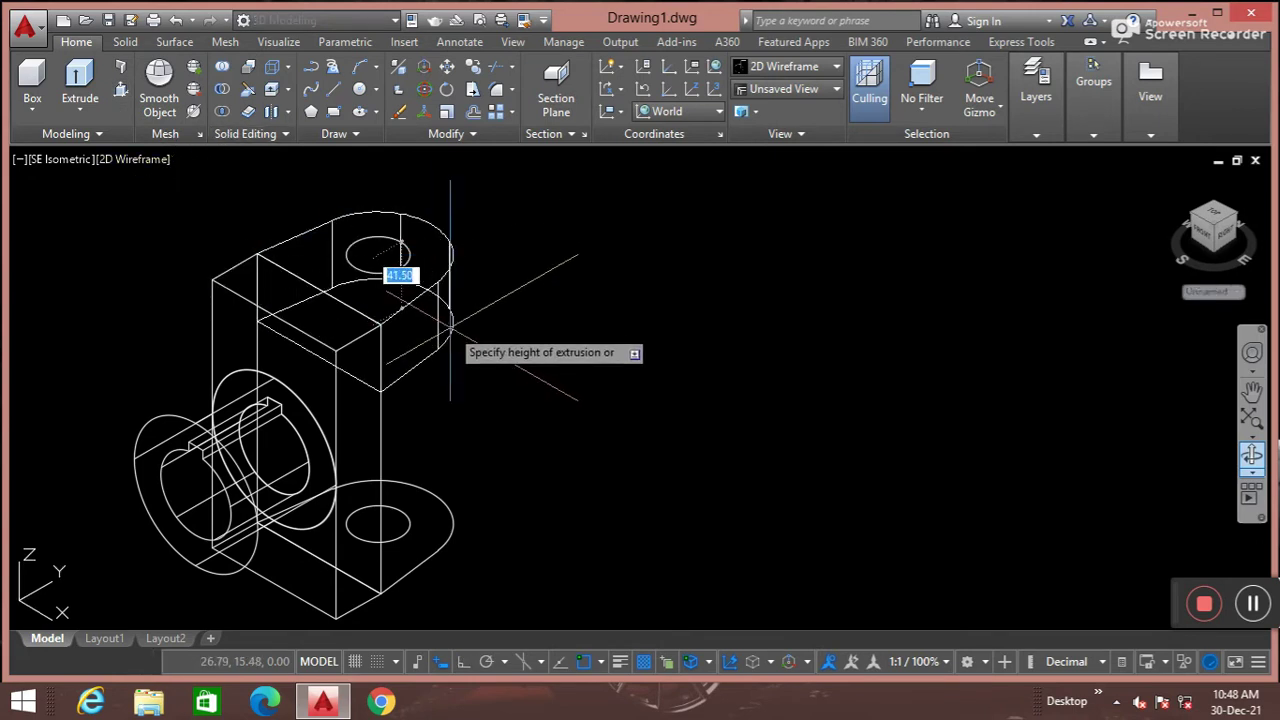
pyautogui.press('Return')
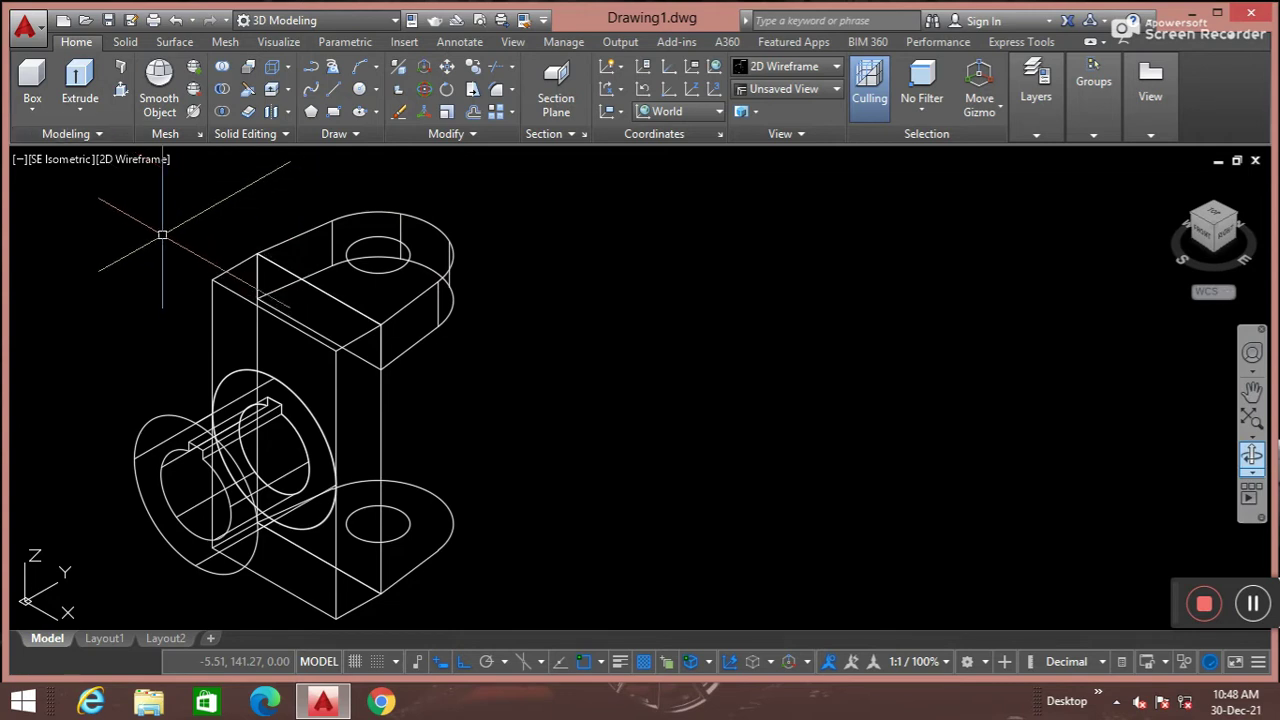
pyautogui.write('PRESSPULL')
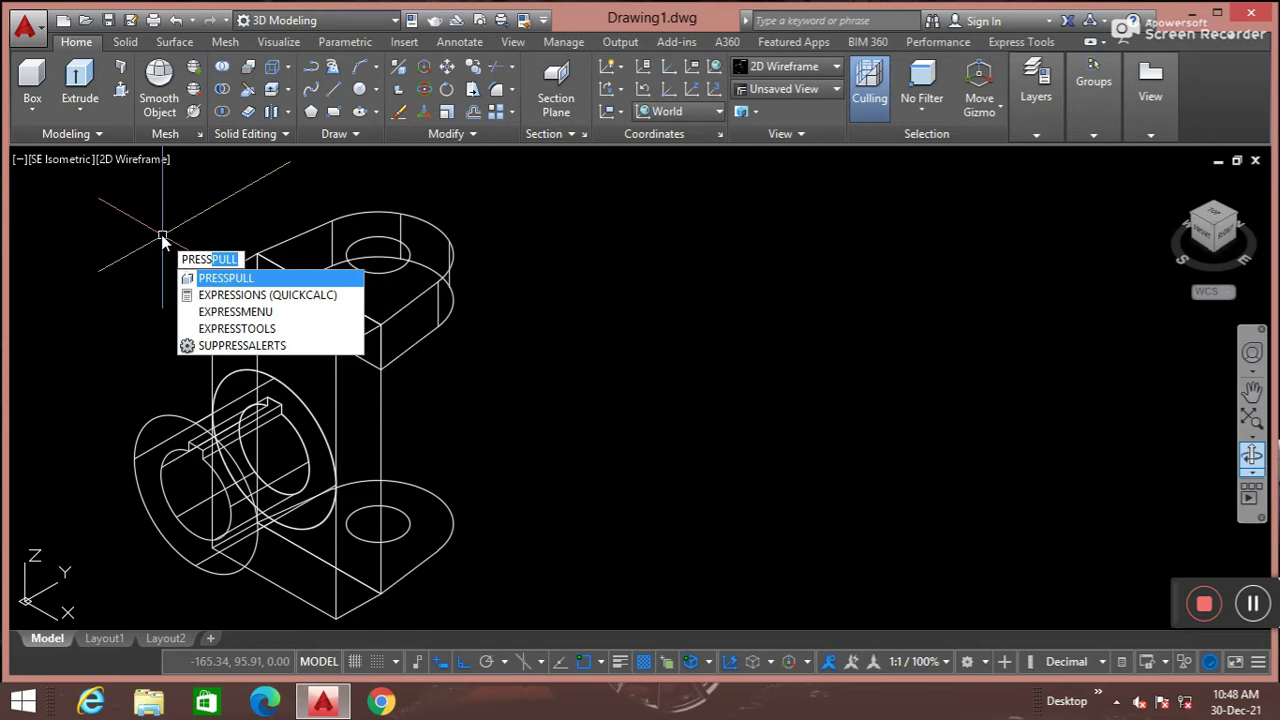
# Press-pull the lug's top face, cut its hole, and raise a cylinder from the lower hole circle
pyautogui.press('Return')
pyautogui.click(425, 272)
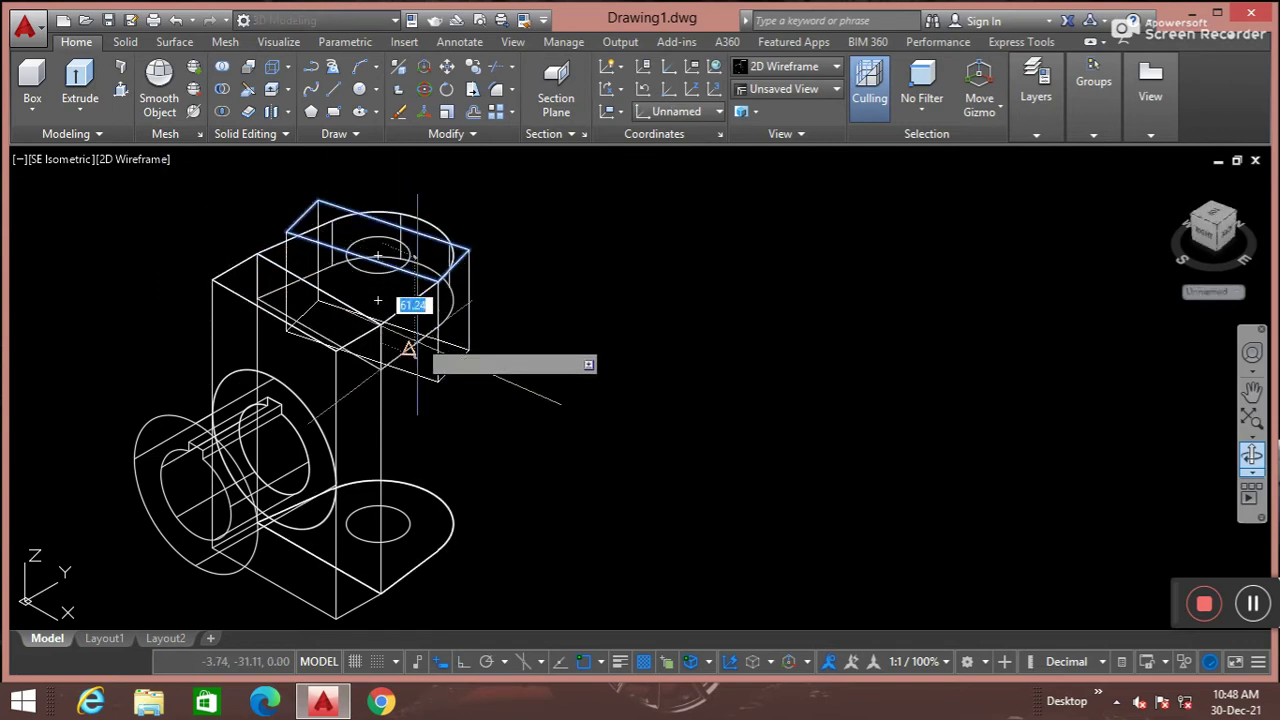
pyautogui.click(408, 212)
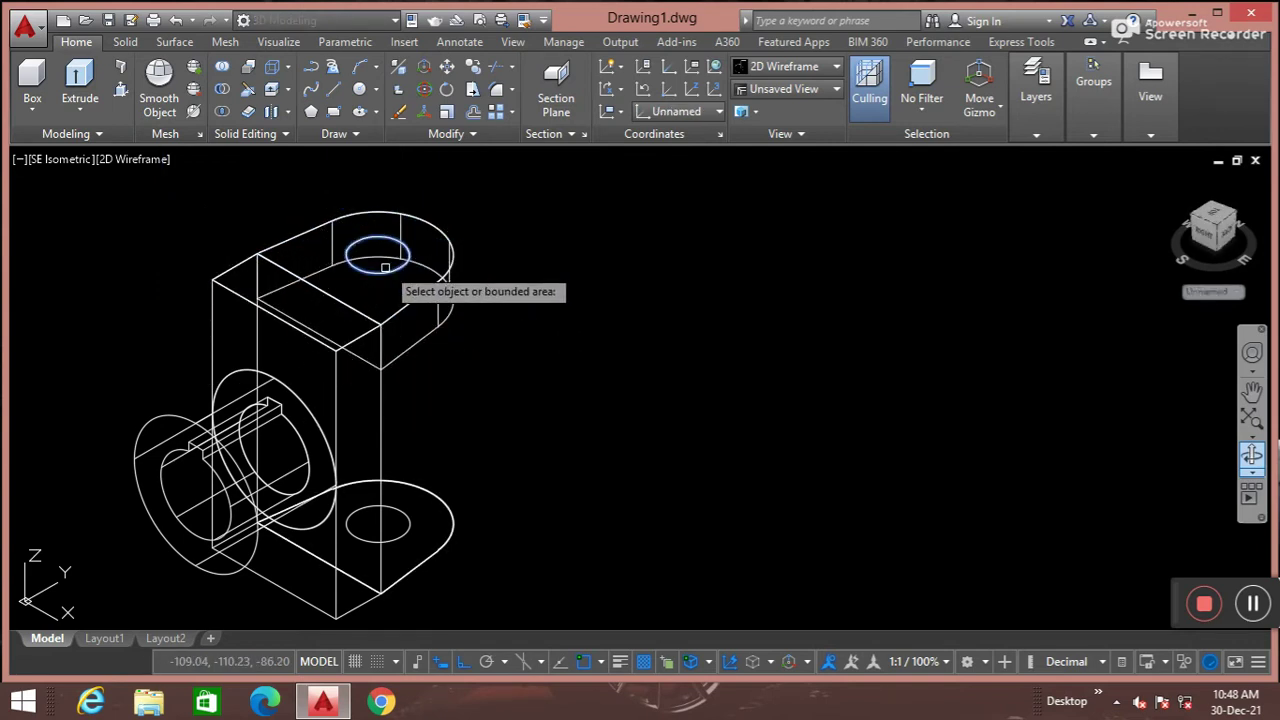
pyautogui.click(385, 267)
pyautogui.click(416, 369)
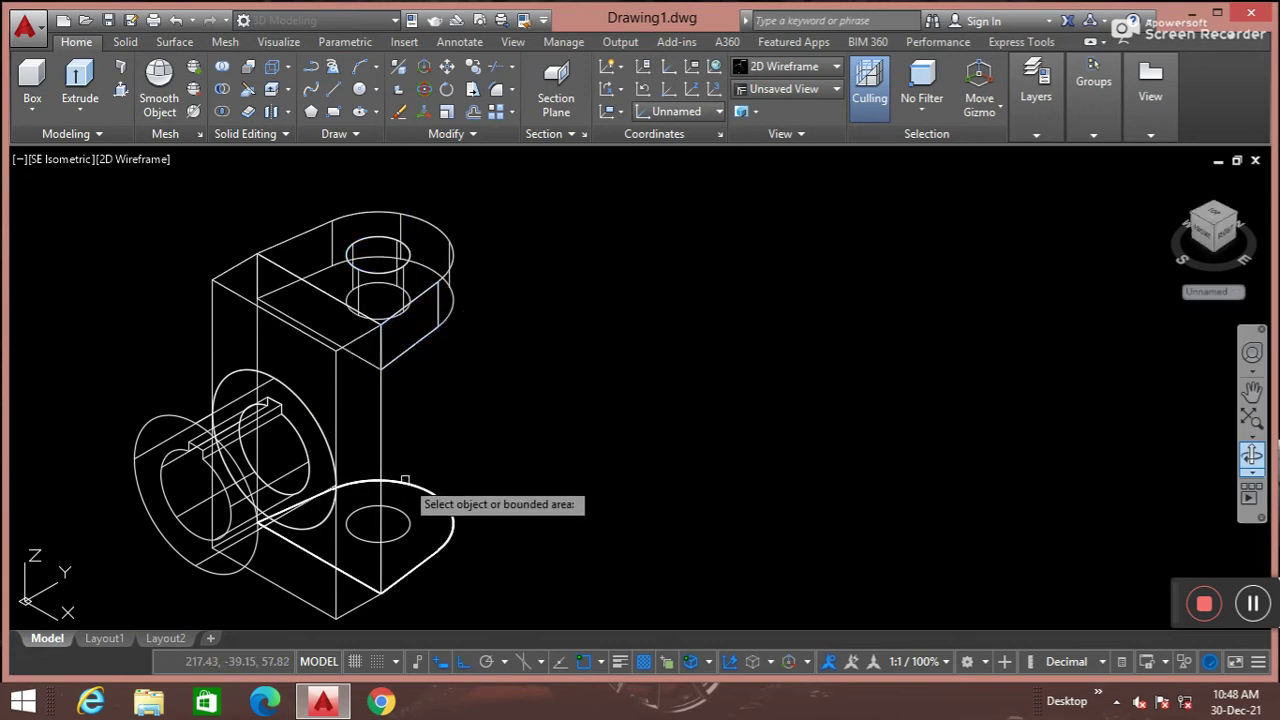
pyautogui.click(409, 529)
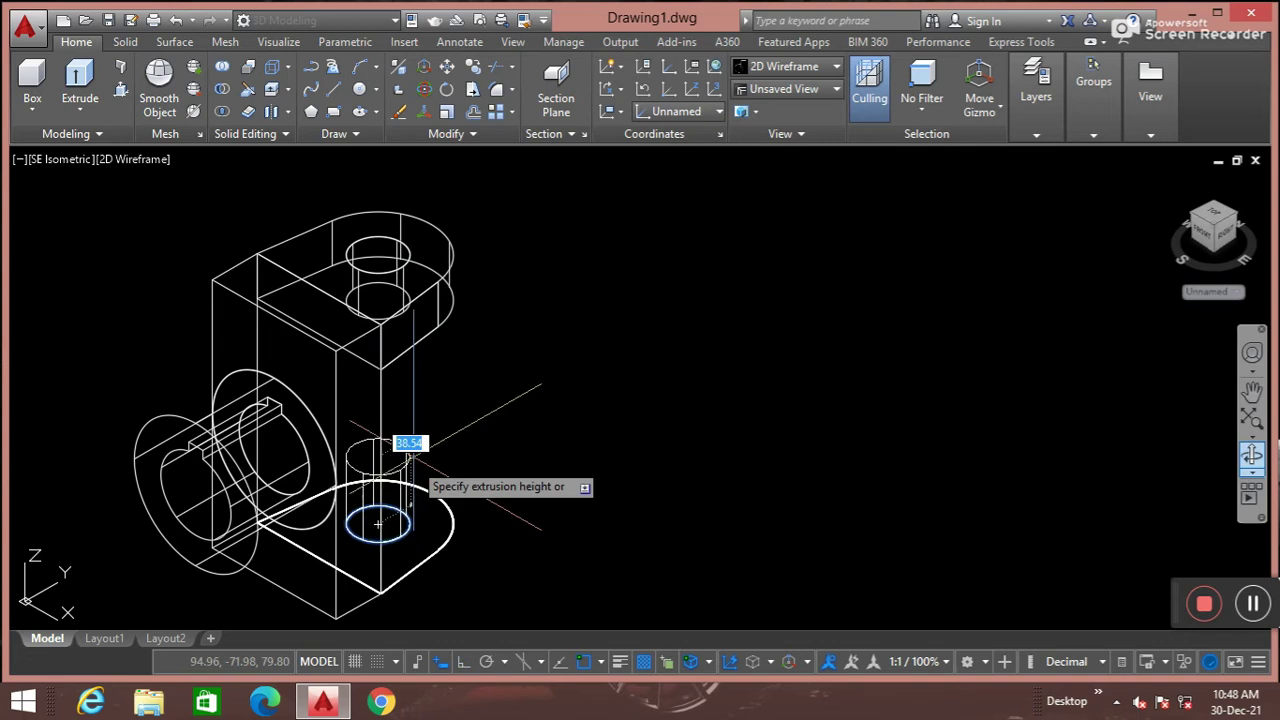
pyautogui.click(441, 426)
pyautogui.press('Return')
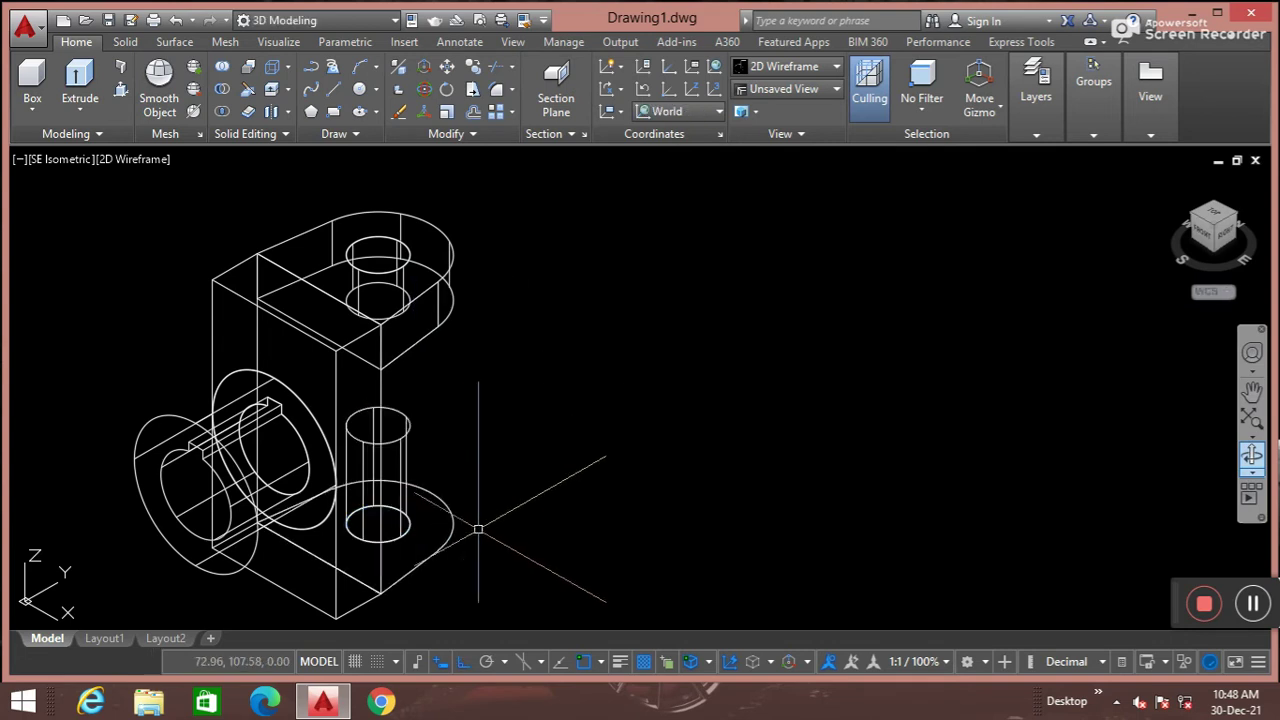
# Extrude the lower base lug profile into a solid plate
pyautogui.write('E')
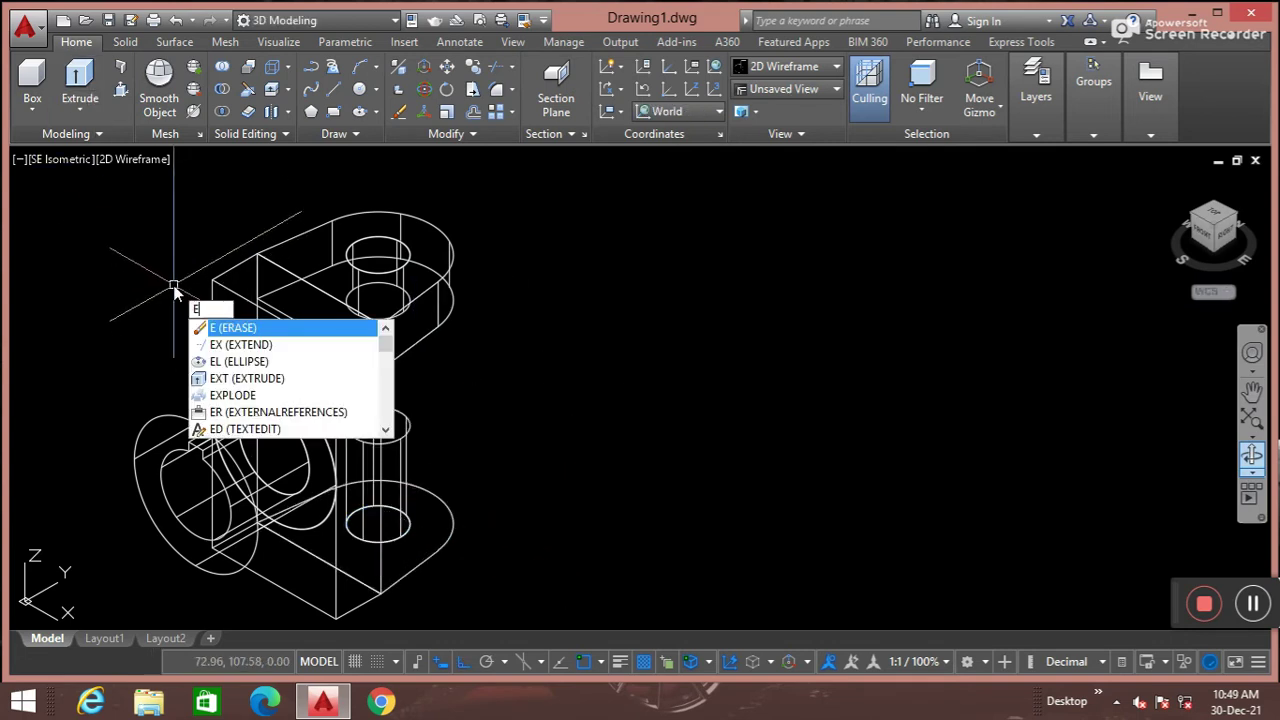
pyautogui.write('Xty')
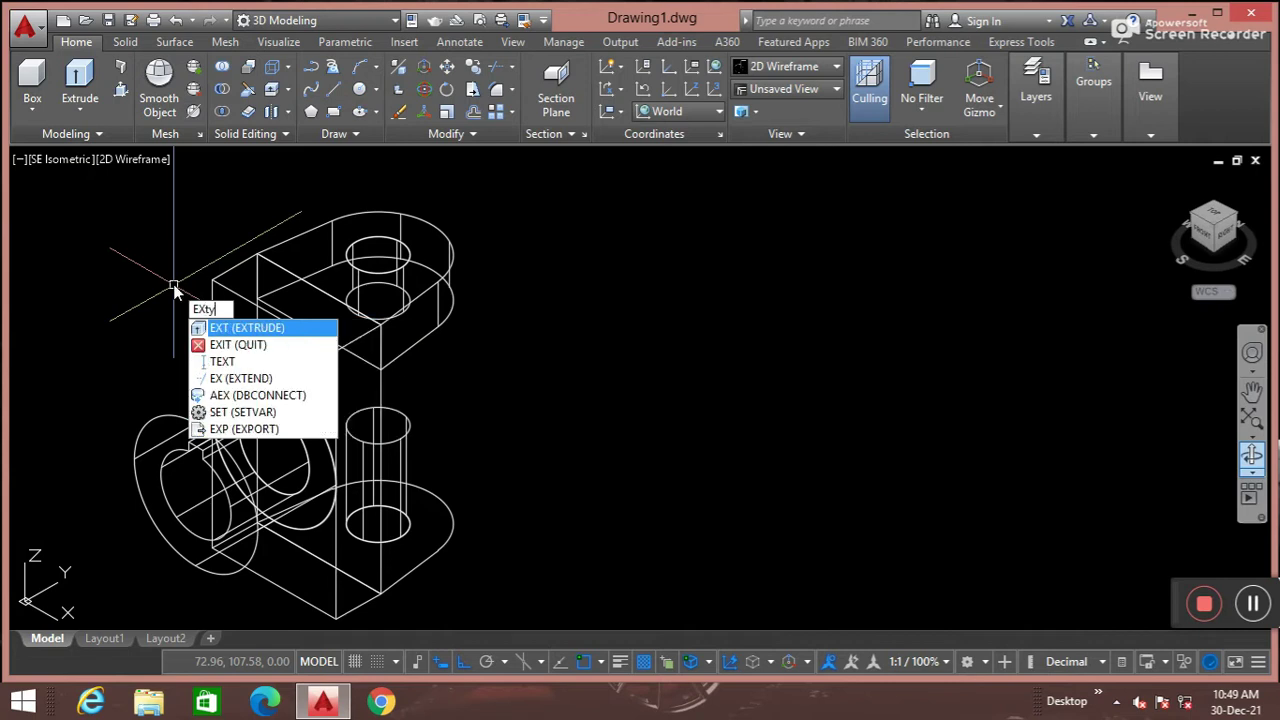
pyautogui.press('Return')
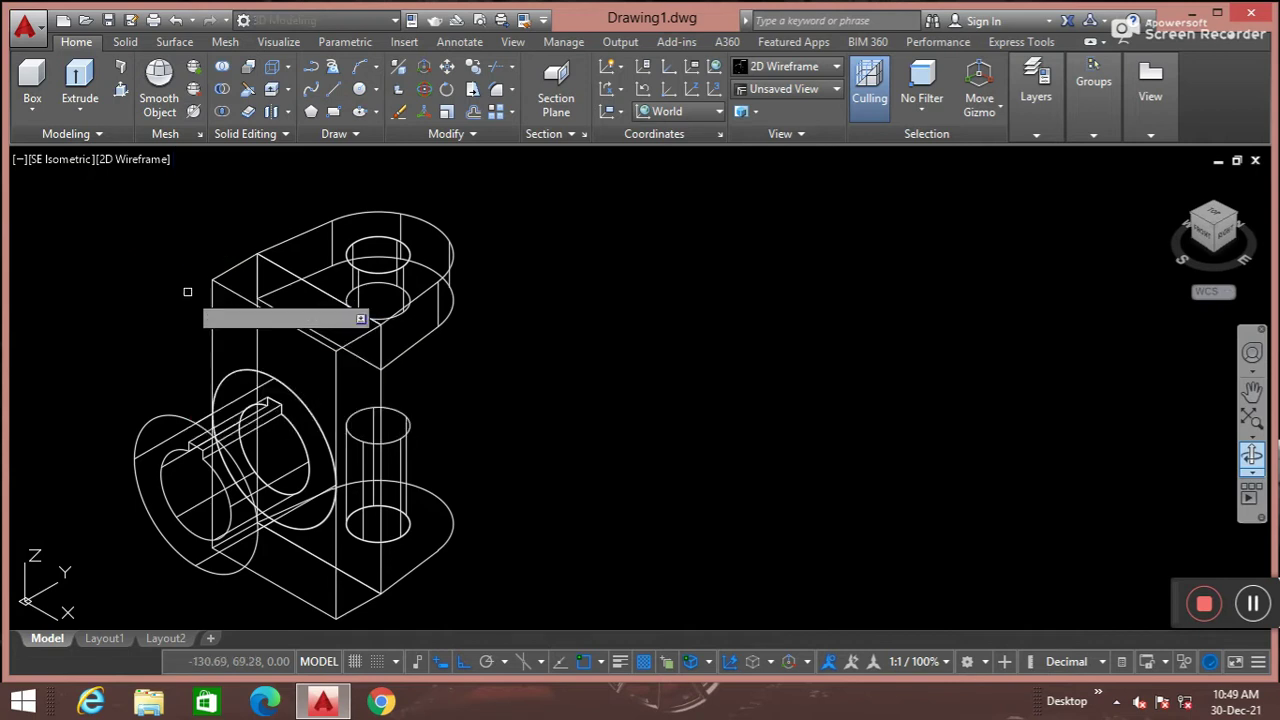
pyautogui.click(436, 552)
pyautogui.click(447, 541)
pyautogui.click(443, 530)
pyautogui.press('Return')
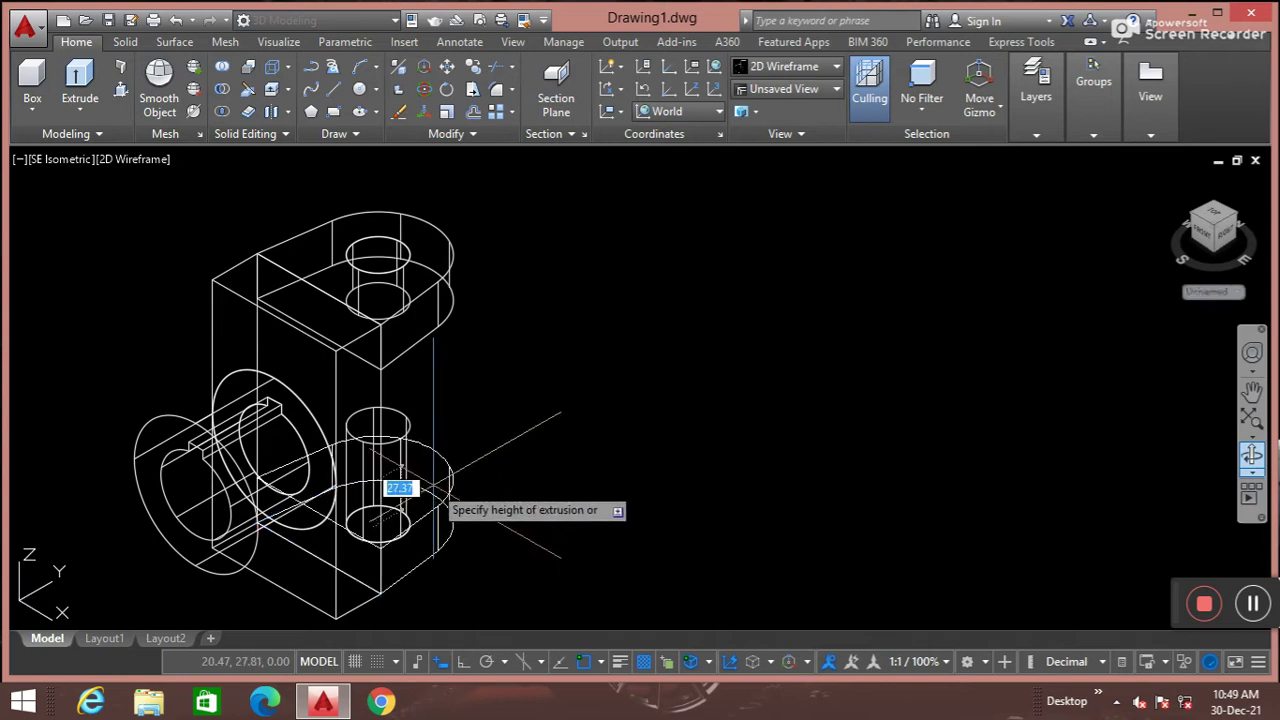
pyautogui.write('2')
pyautogui.press('Return')
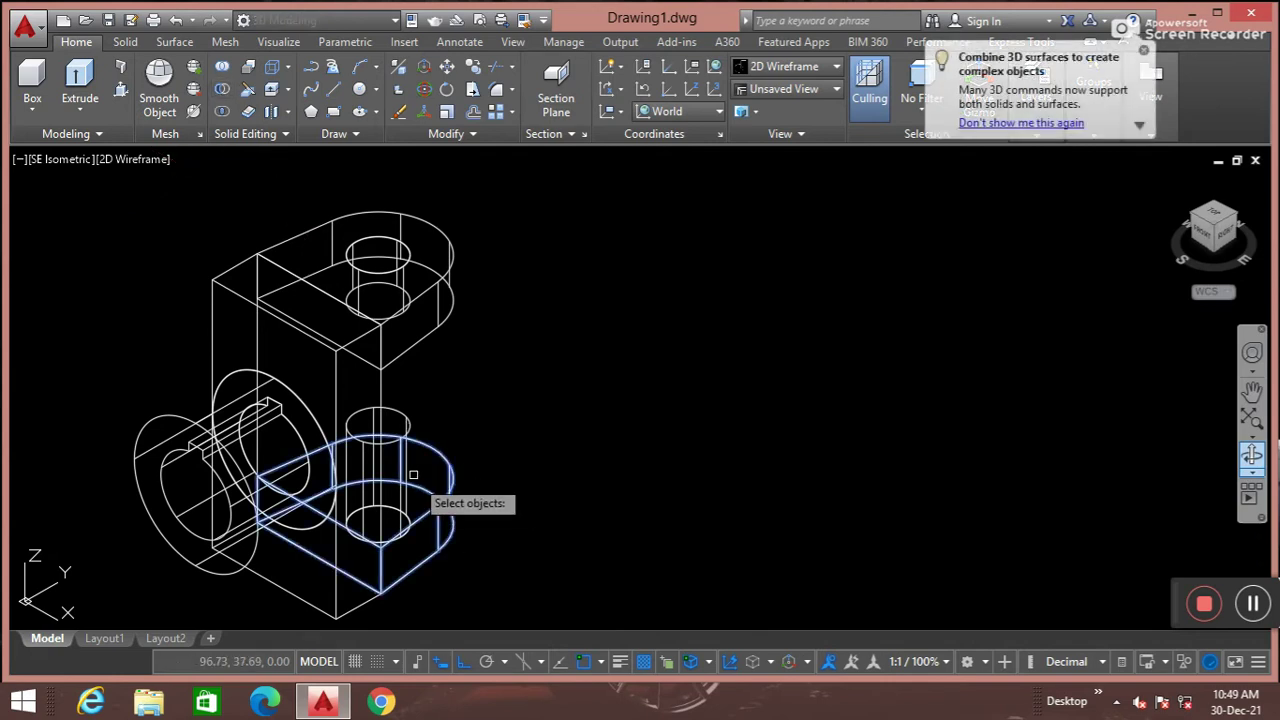
# Subtract the cylinder from the lower plate and shade the model in Conceptual style
pyautogui.click(408, 432)
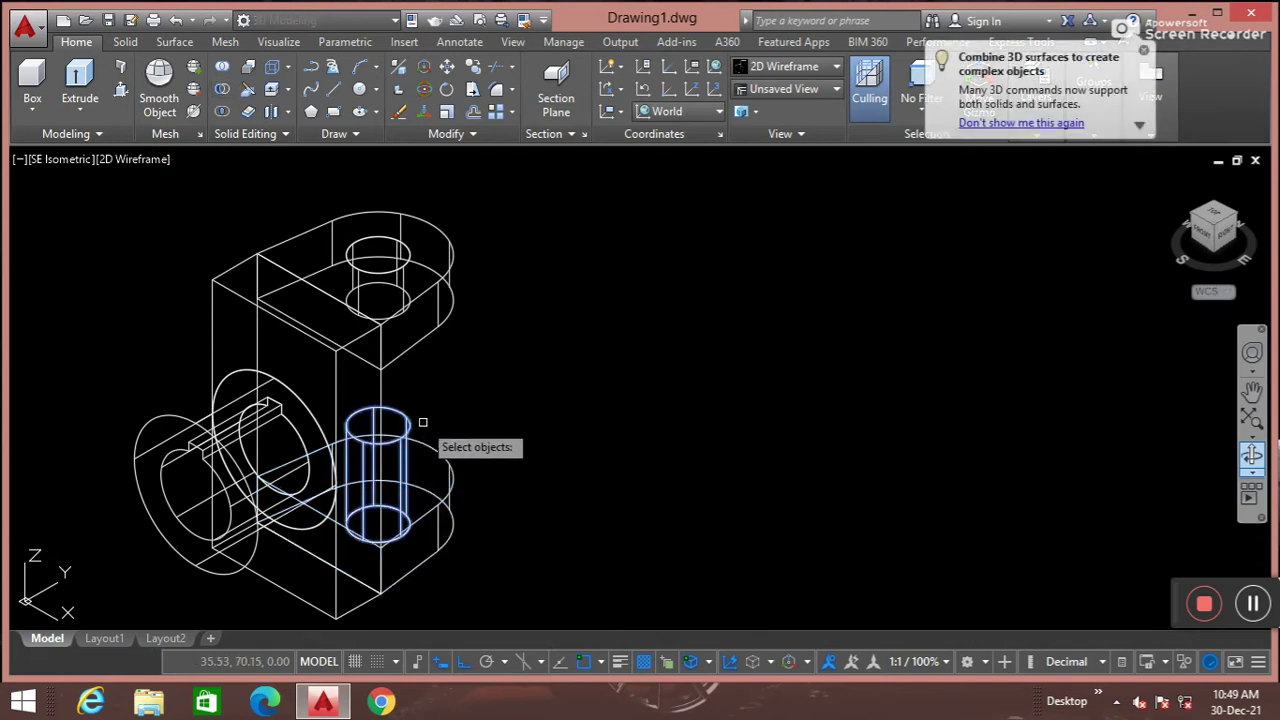
pyautogui.click(439, 427)
pyautogui.press('Return')
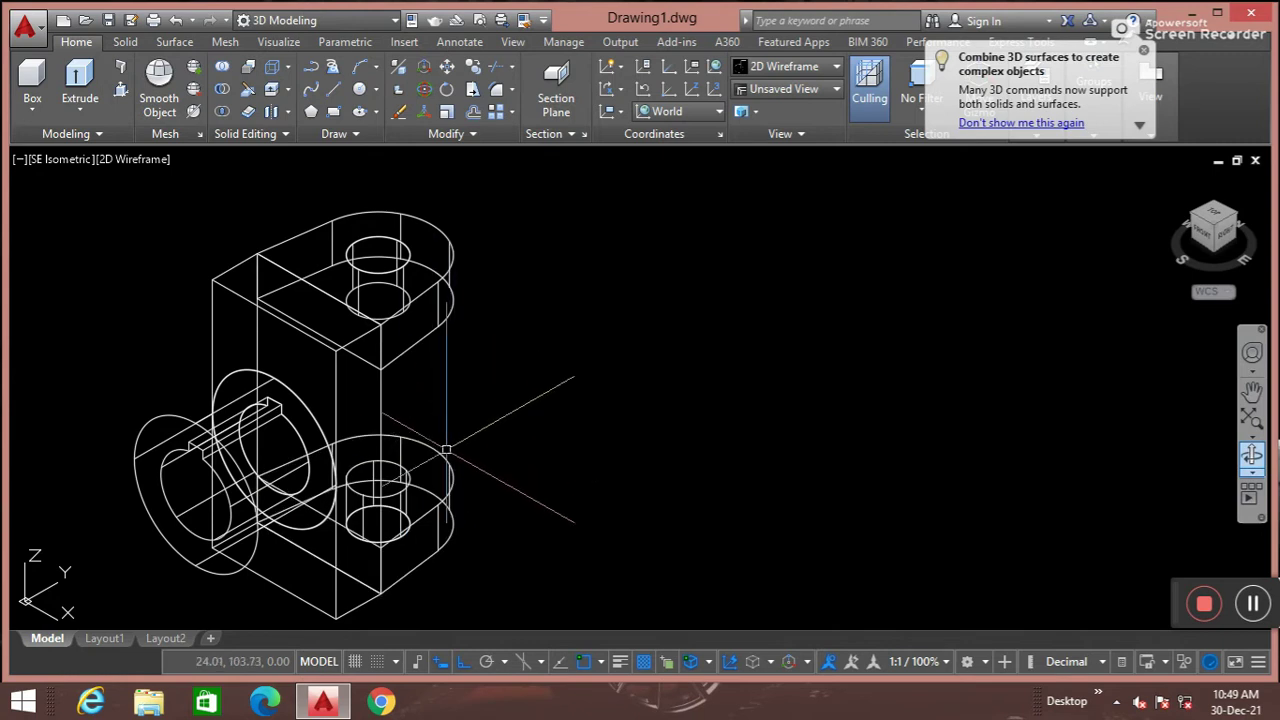
pyautogui.click(133, 159)
pyautogui.click(170, 228)
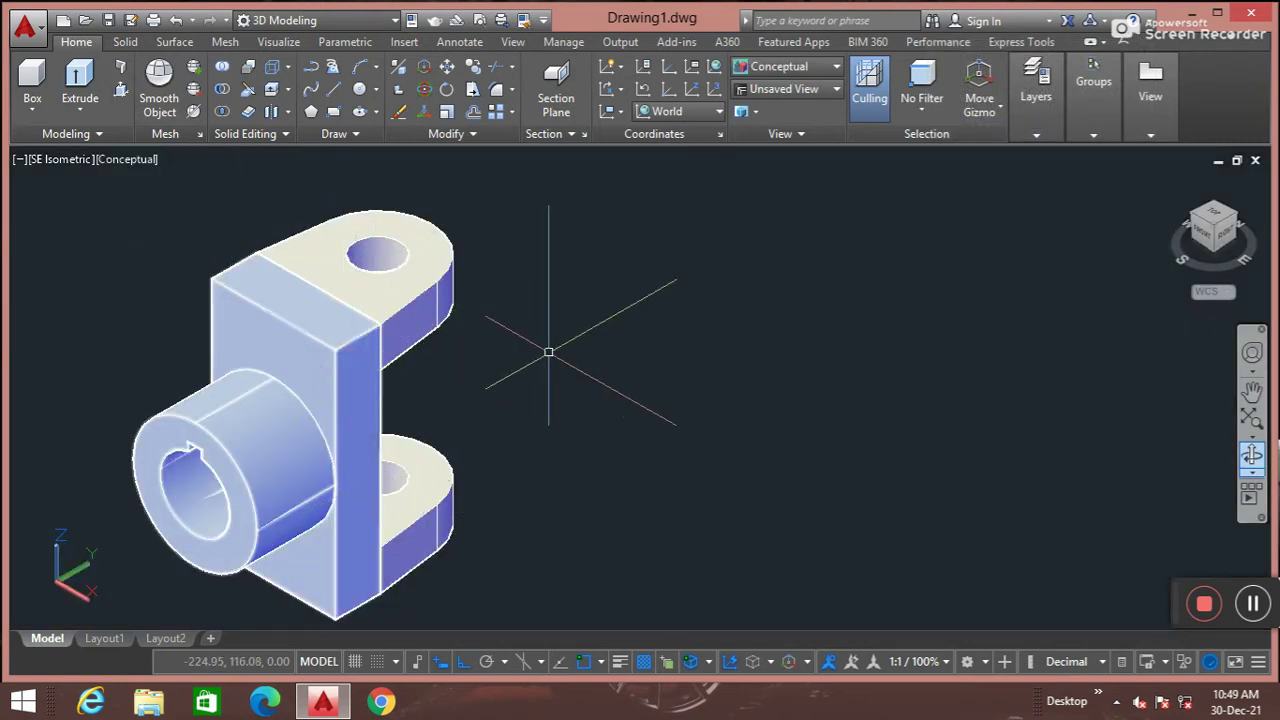
pyautogui.click(1252, 455)
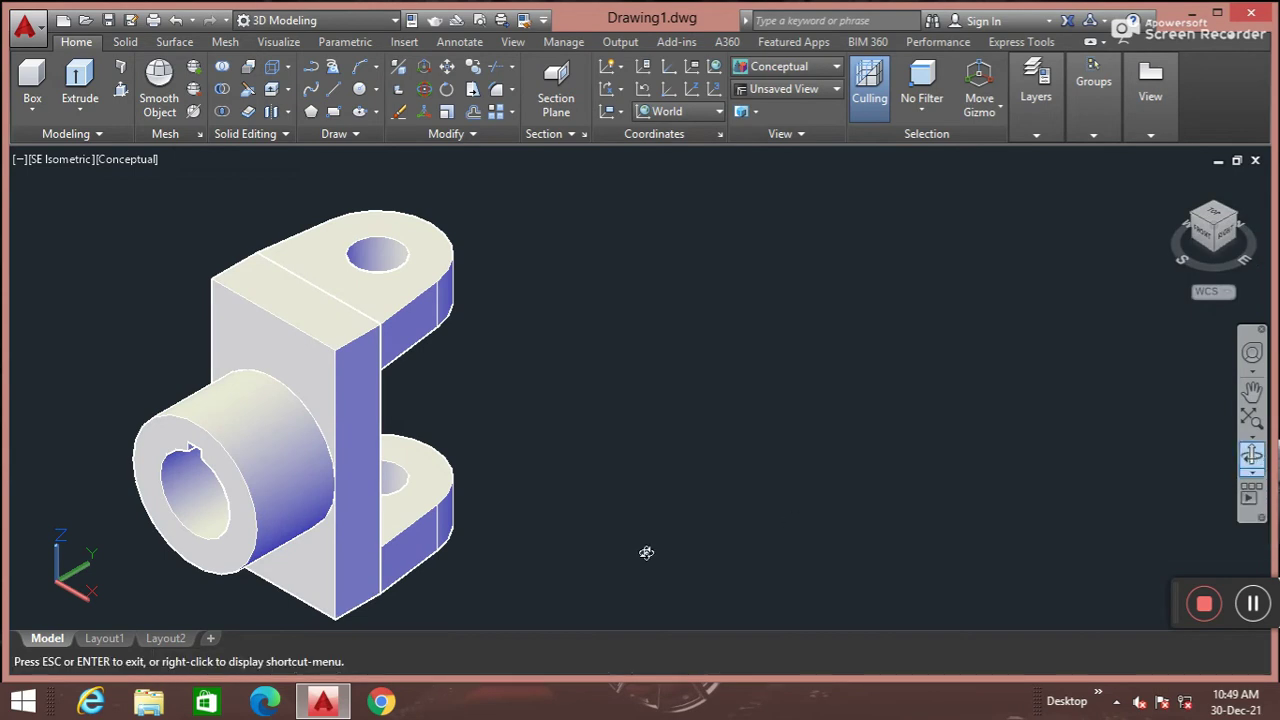
pyautogui.moveTo(646, 551); pyautogui.dragTo(378, 517)
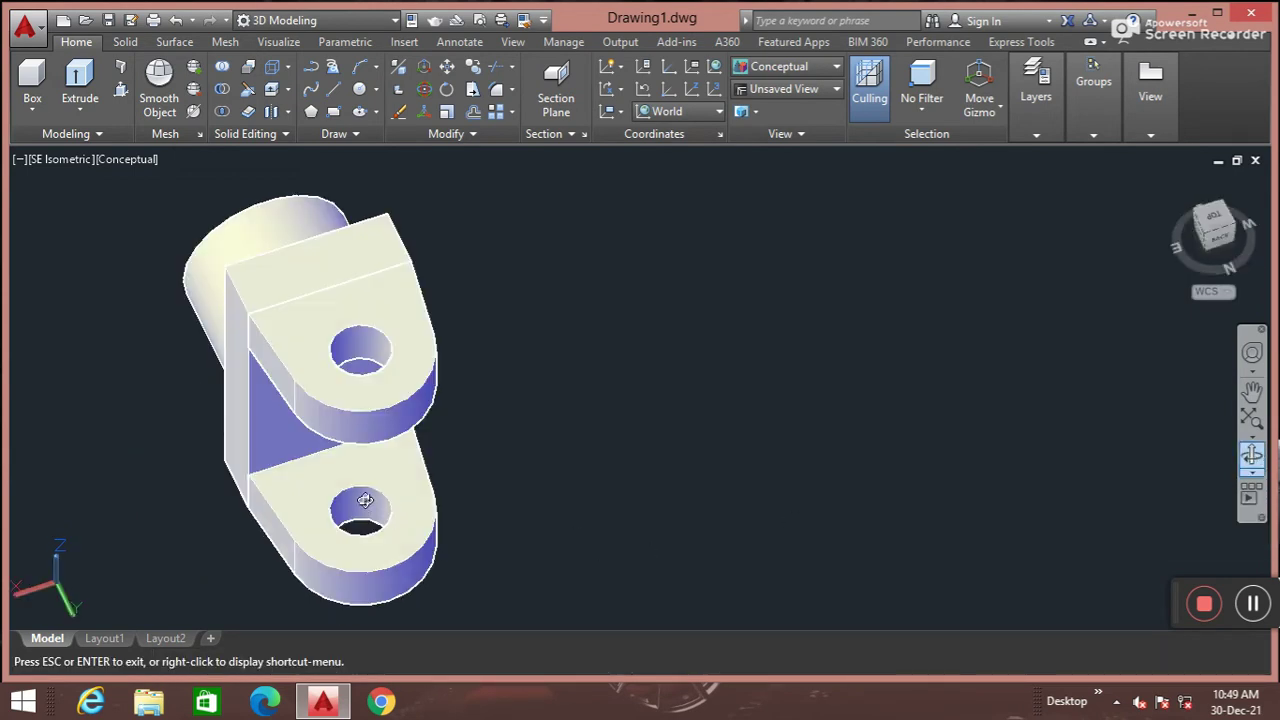
pyautogui.press('Escape')
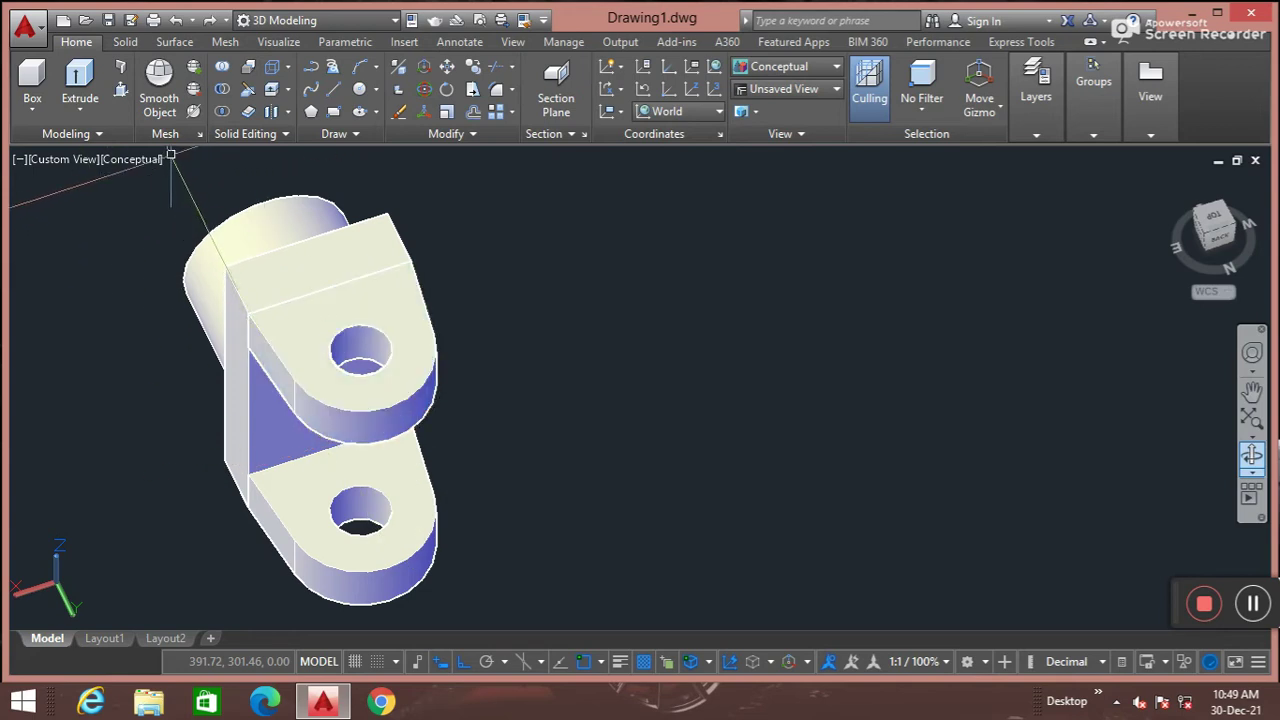
# Return to SE Isometric view, zoom out and pan the bracket left
pyautogui.click(76, 157)
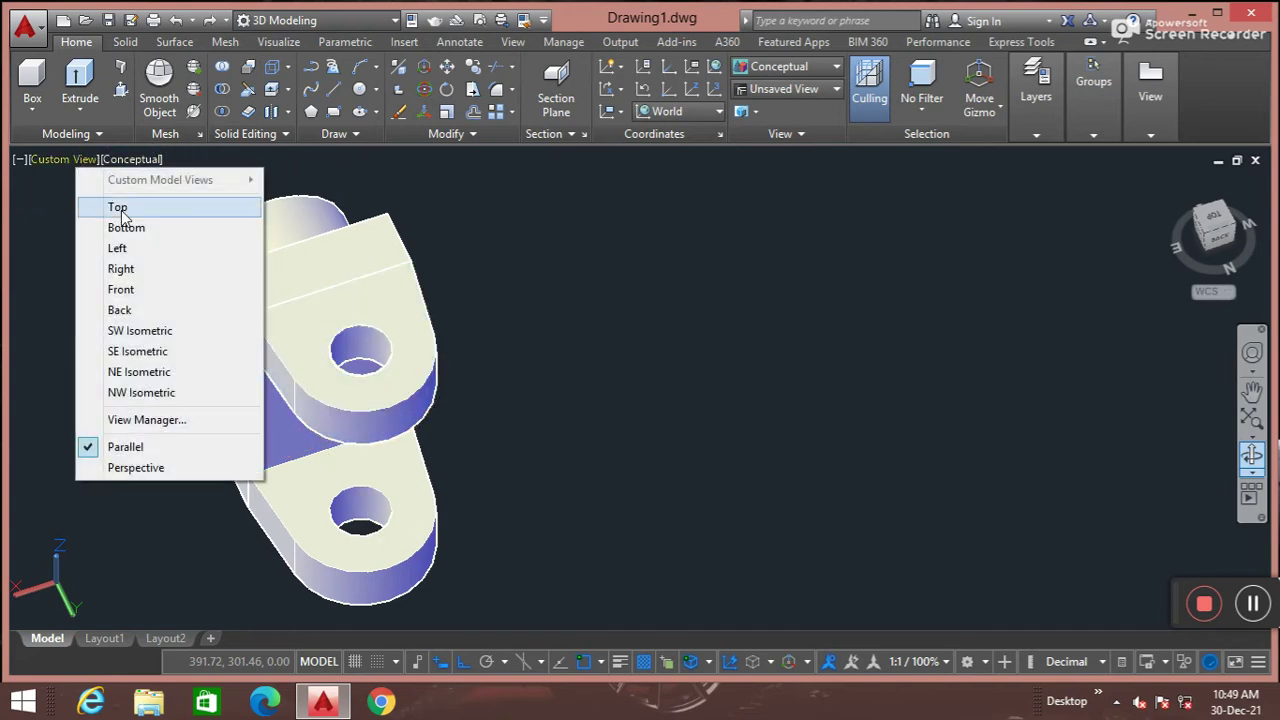
pyautogui.click(137, 351)
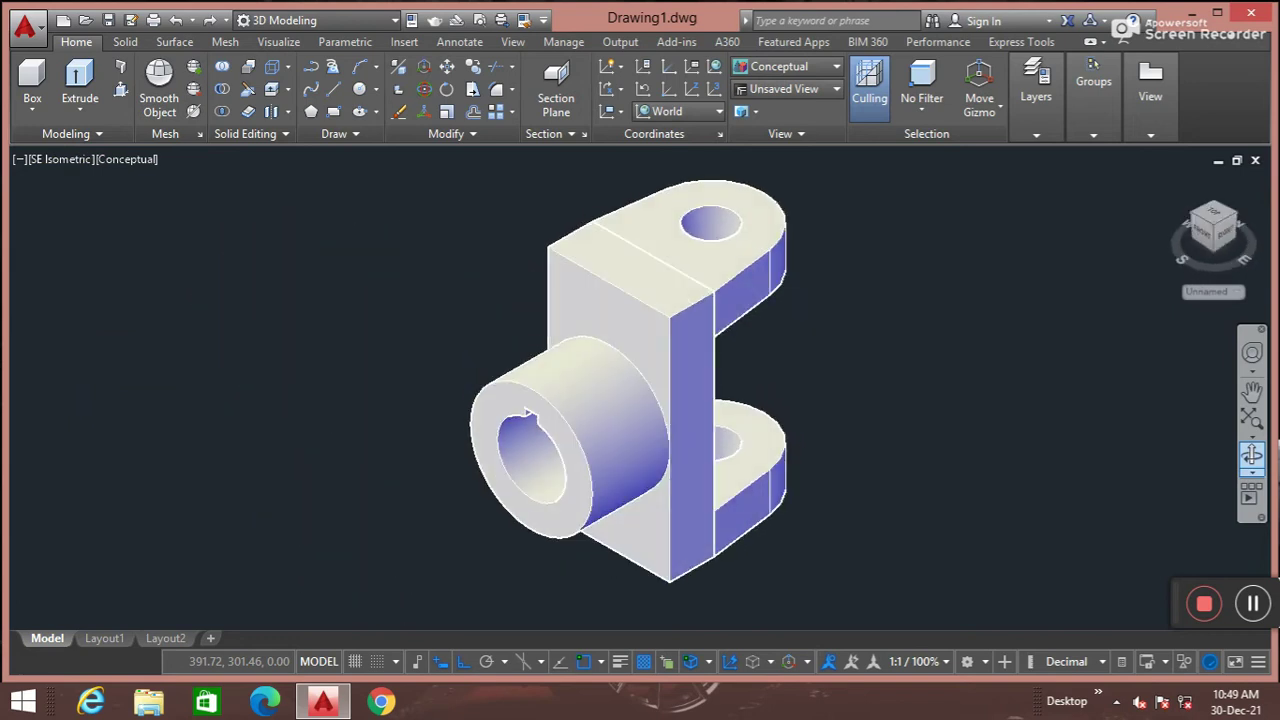
pyautogui.scroll(-2, 791, 353)
pyautogui.moveTo(791, 353); pyautogui.dragTo(646, 370, button='middle')
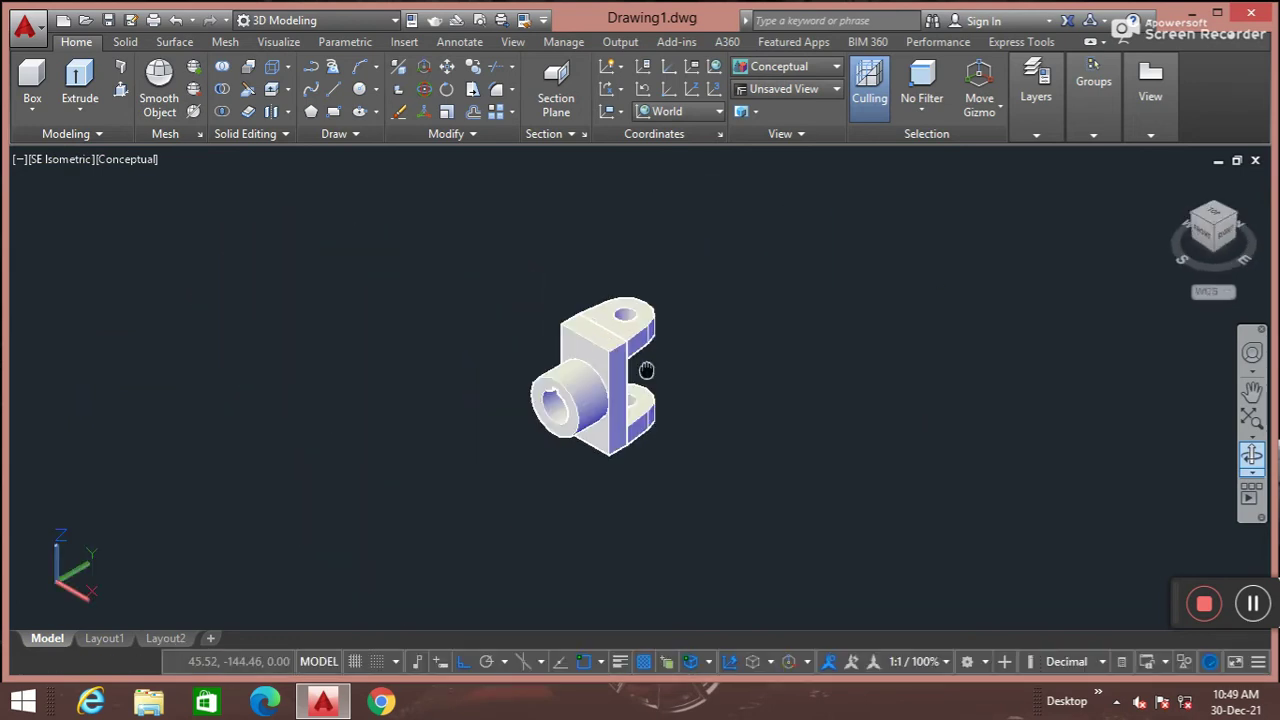
pyautogui.click(60, 159)
pyautogui.click(100, 207)
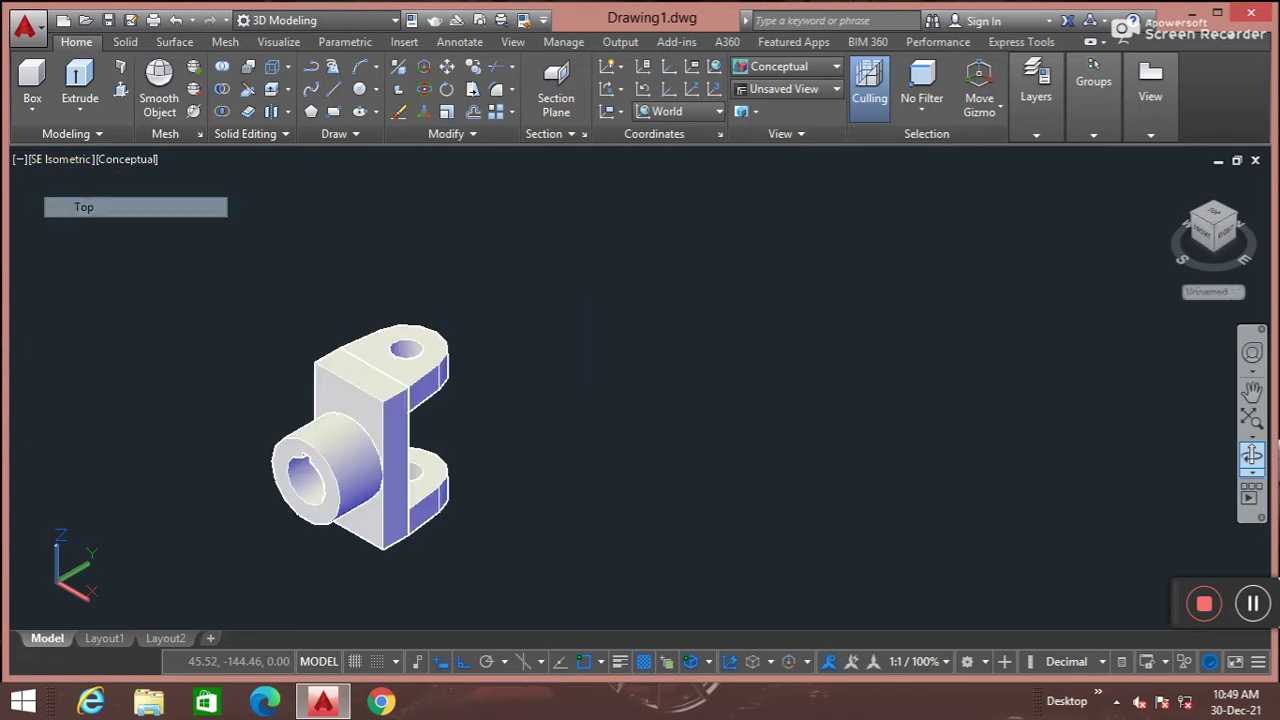
# Draw a 100-diameter circle to the right of the bracket
pyautogui.middleClick(918, 340)
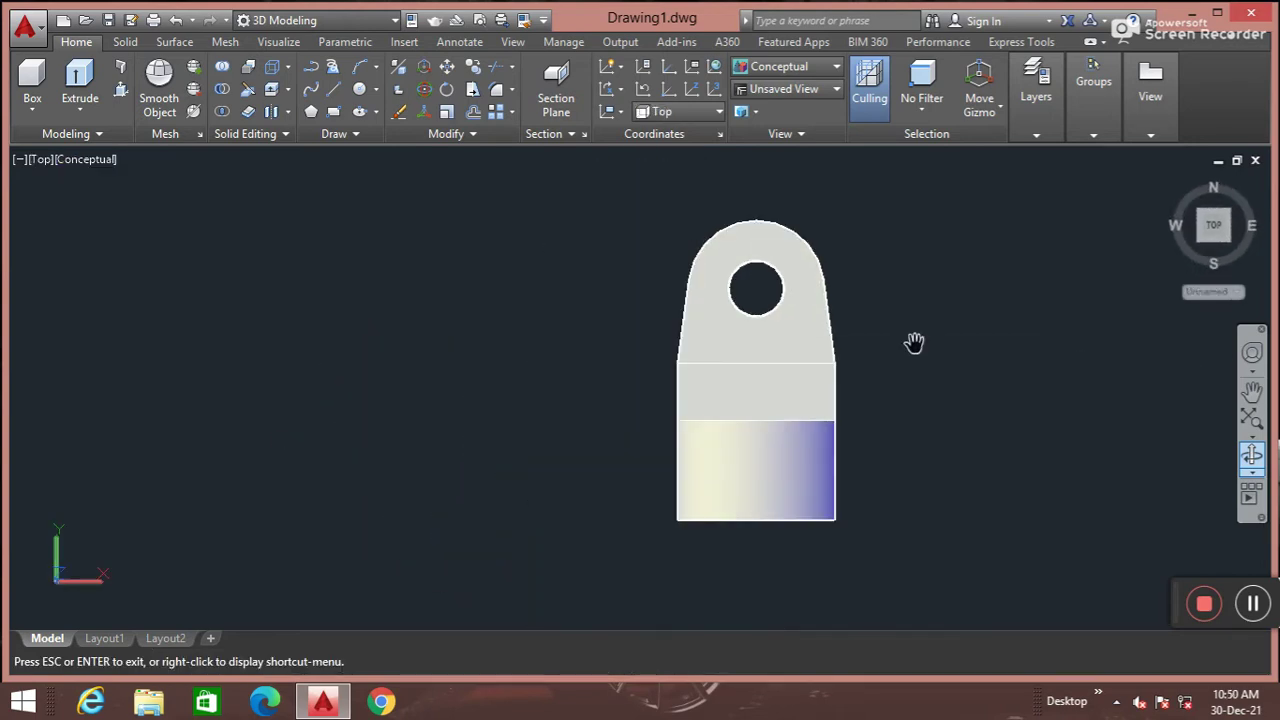
pyautogui.moveTo(914, 342); pyautogui.dragTo(765, 362, button='middle')
pyautogui.write('c')
pyautogui.press('Return')
pyautogui.click(873, 333)
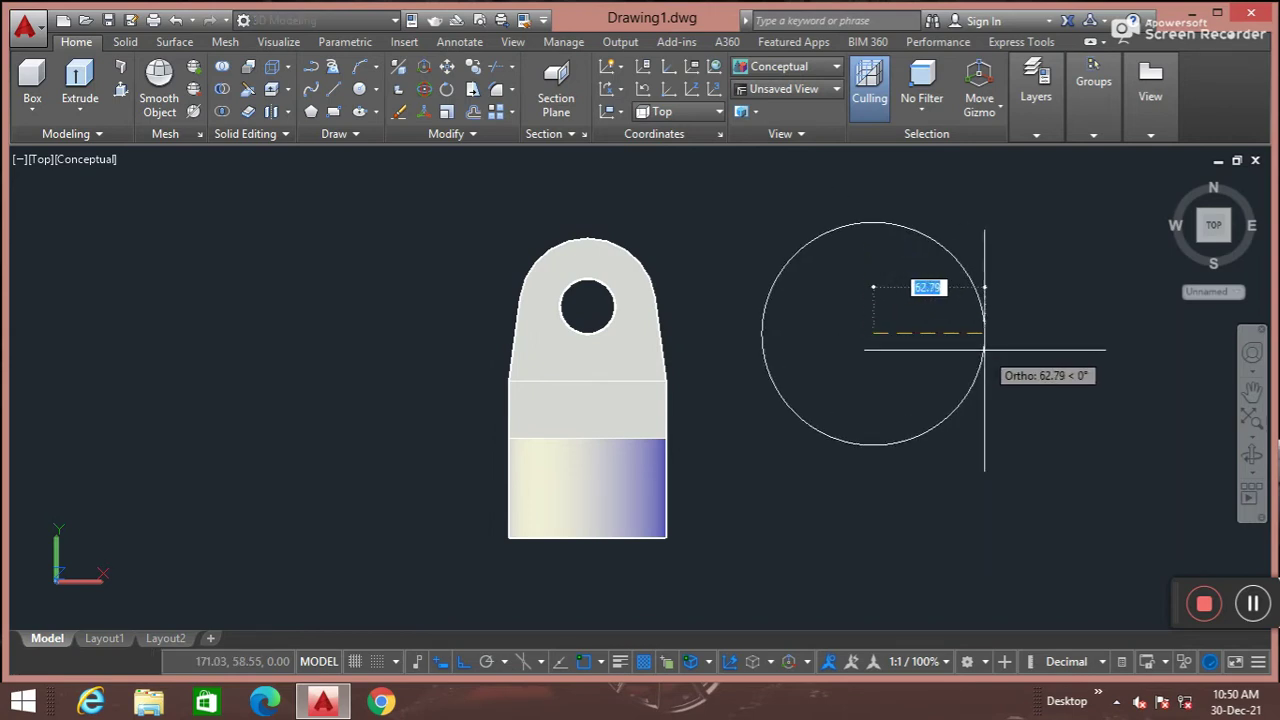
pyautogui.write('d')
pyautogui.press('Return')
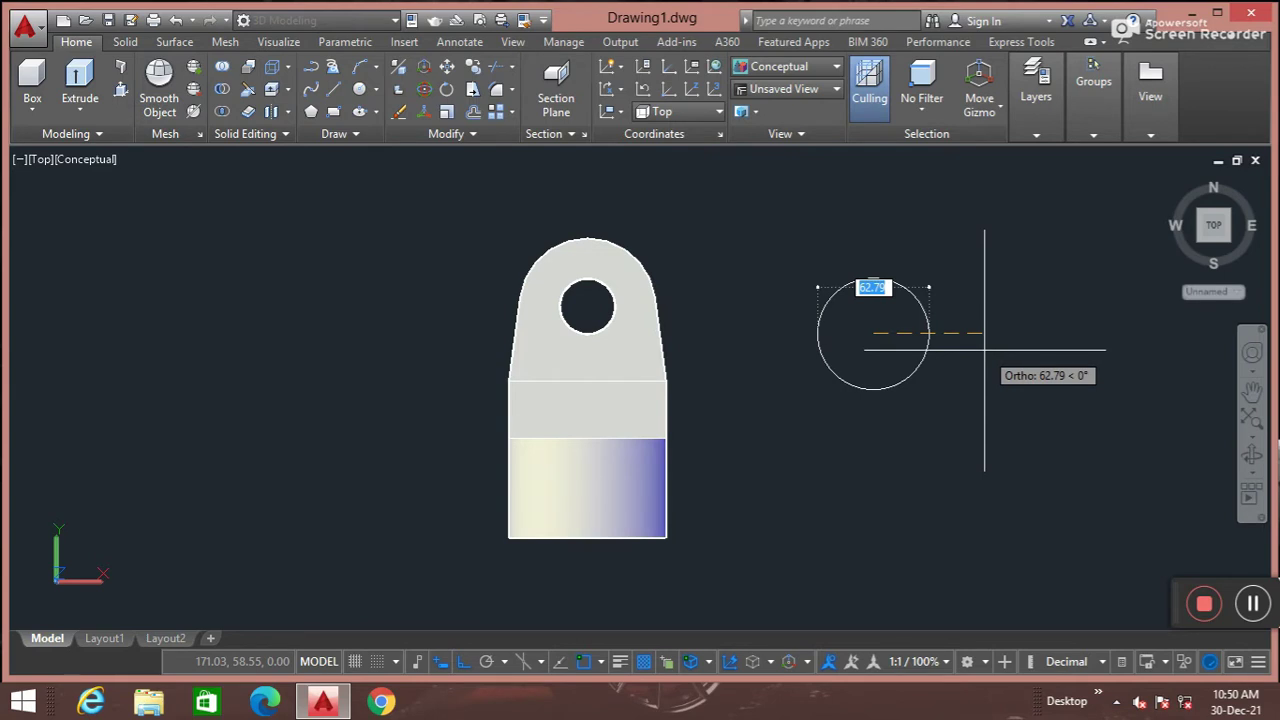
pyautogui.write('100')
pyautogui.press('Return')
pyautogui.press('Return')
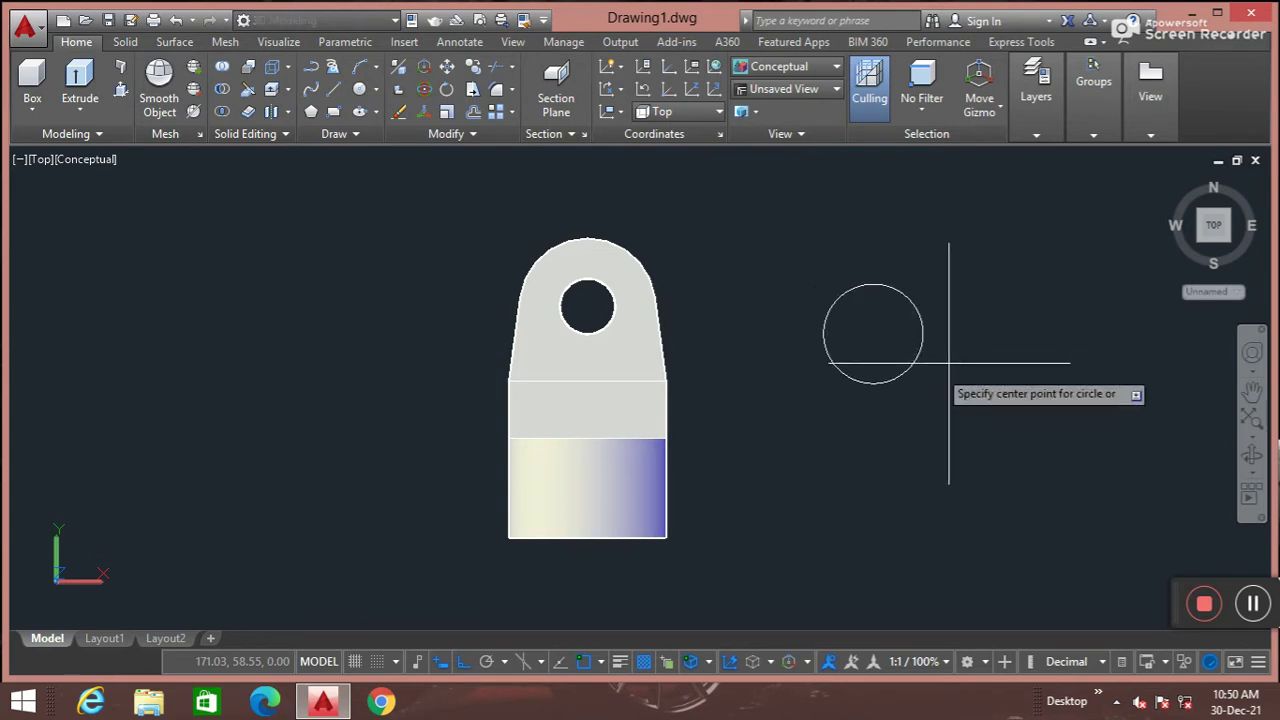
# Draw a concentric 32-diameter inner circle at the same centre
pyautogui.click(873, 333)
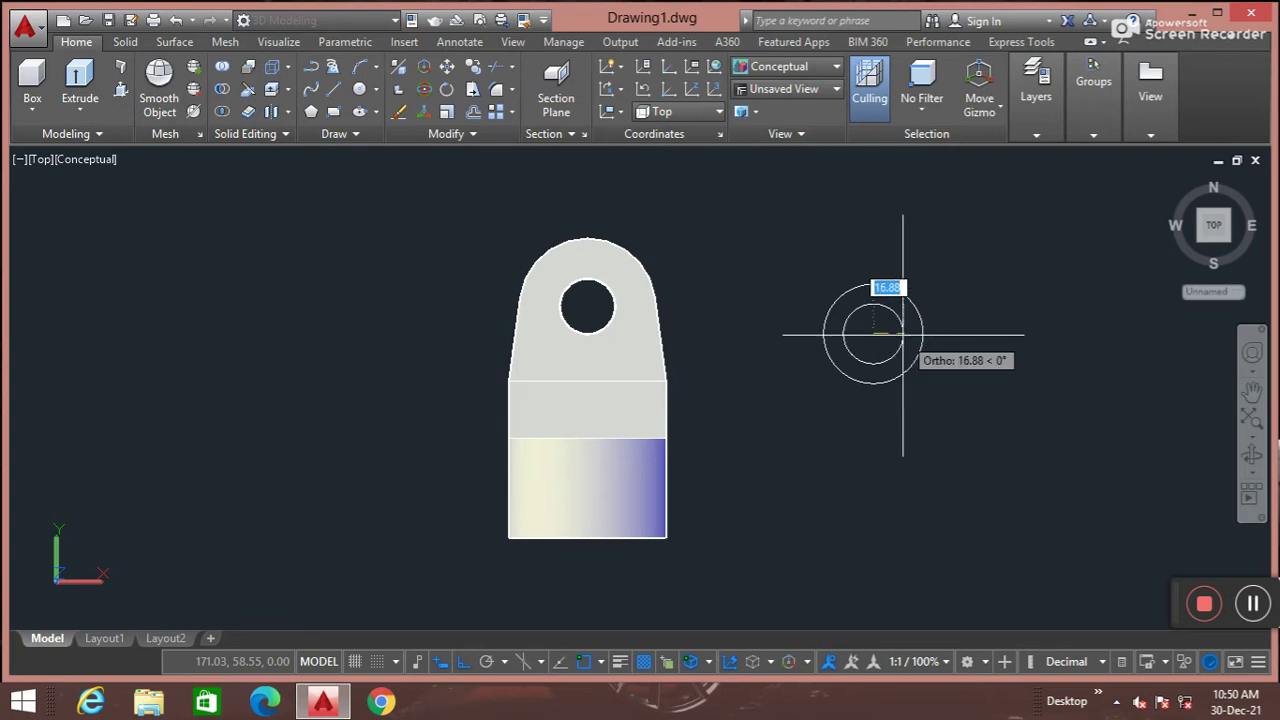
pyautogui.write('d')
pyautogui.press('Return')
pyautogui.write('32')
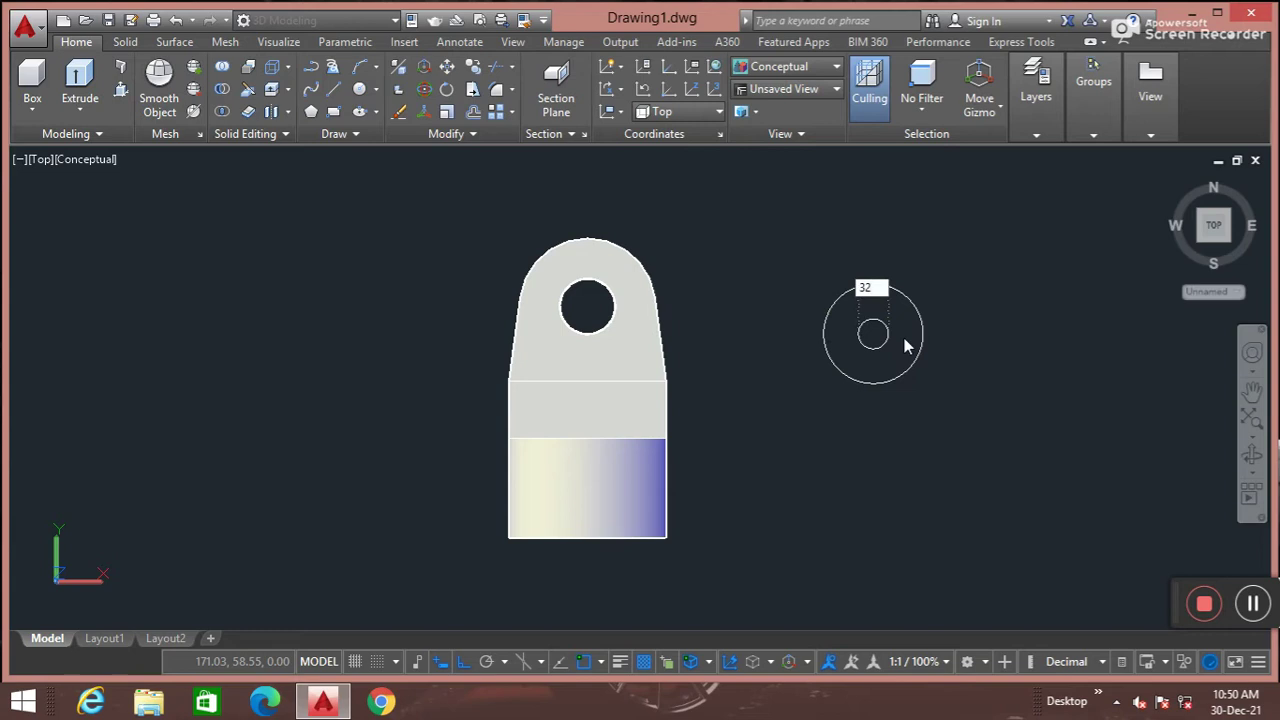
pyautogui.press('Return')
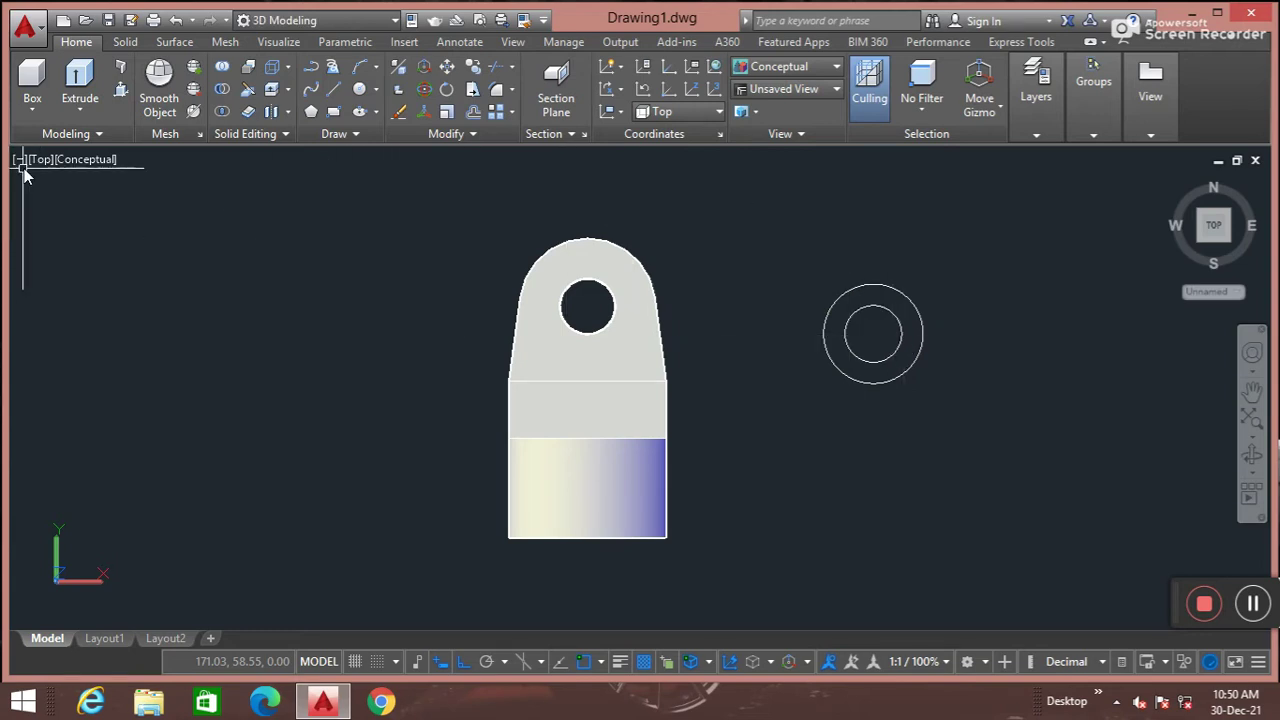
pyautogui.click(40, 162)
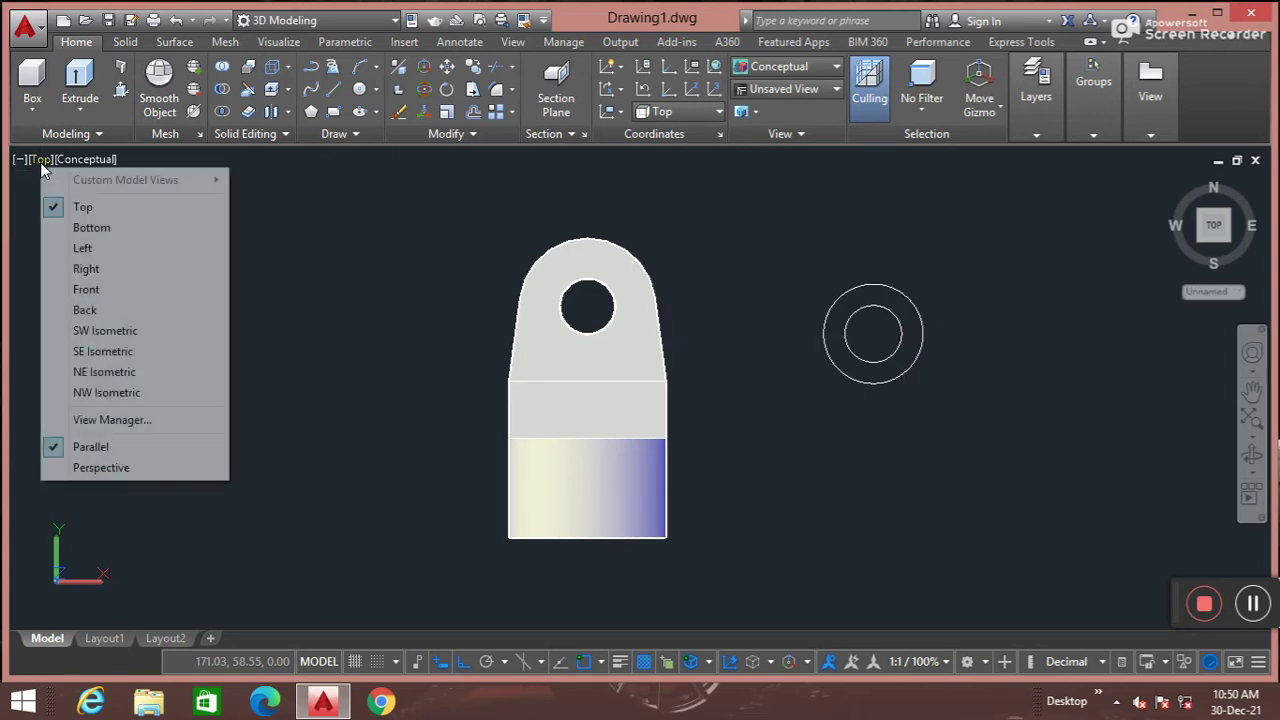
# In SE Isometric, press-pull the ring between the circles into a 110-tall tube
pyautogui.click(80, 351)
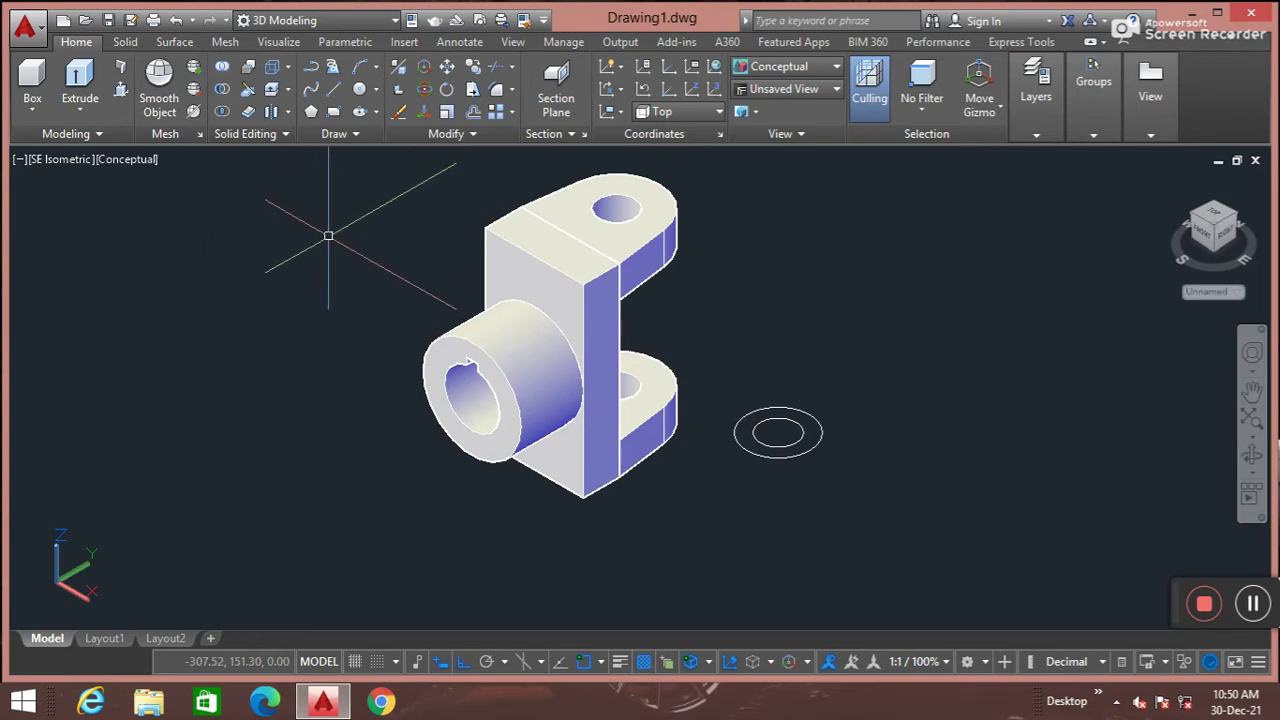
pyautogui.write('pres')
pyautogui.press('Return')
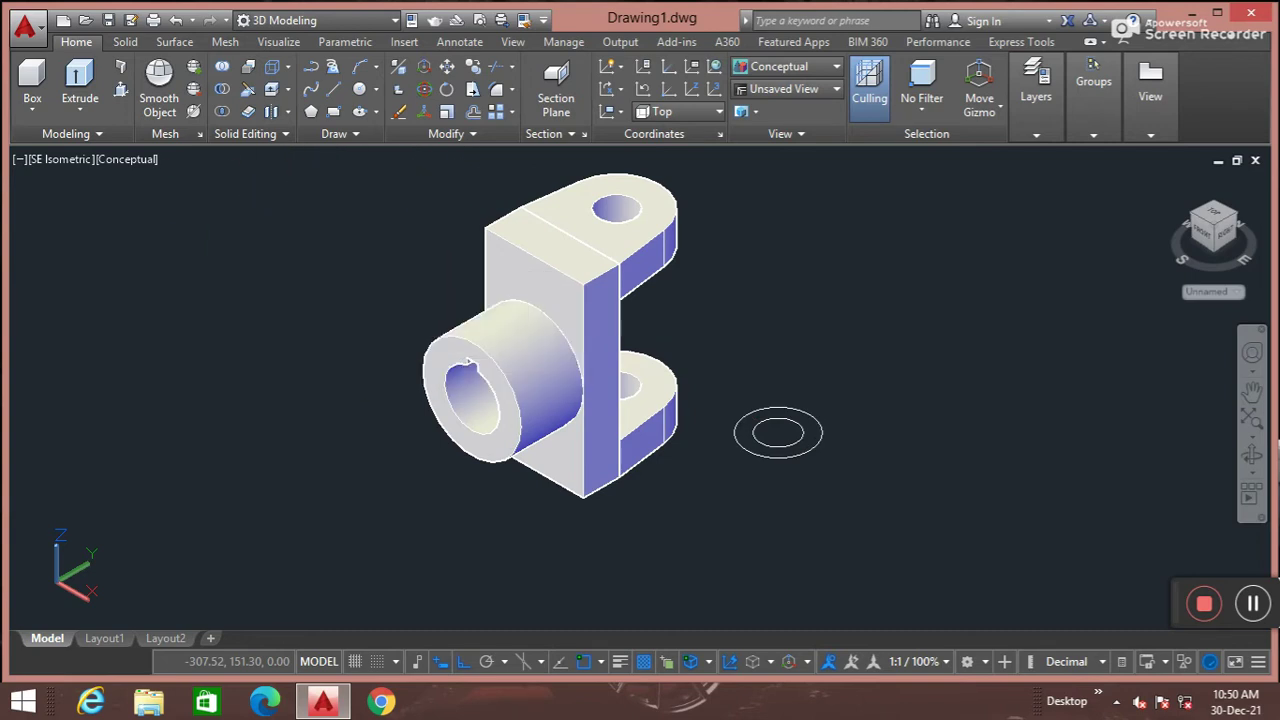
pyautogui.click(790, 451)
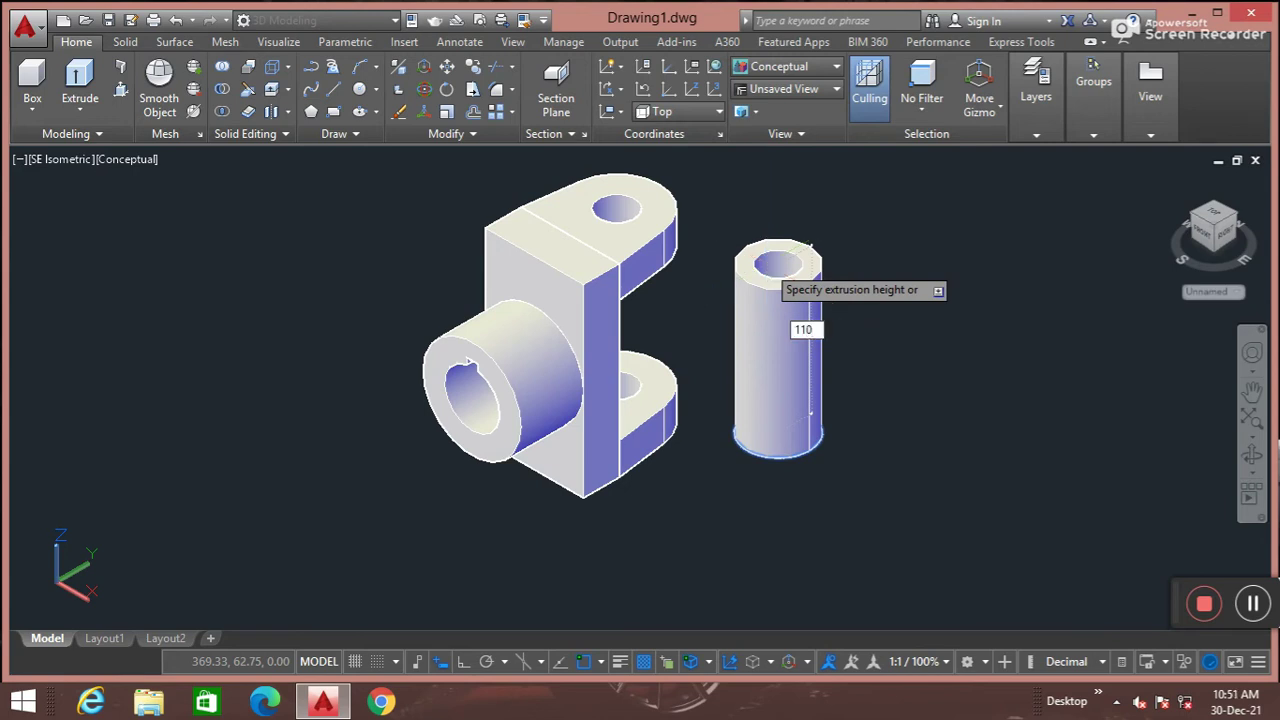
pyautogui.press('Return')
pyautogui.press('Escape')
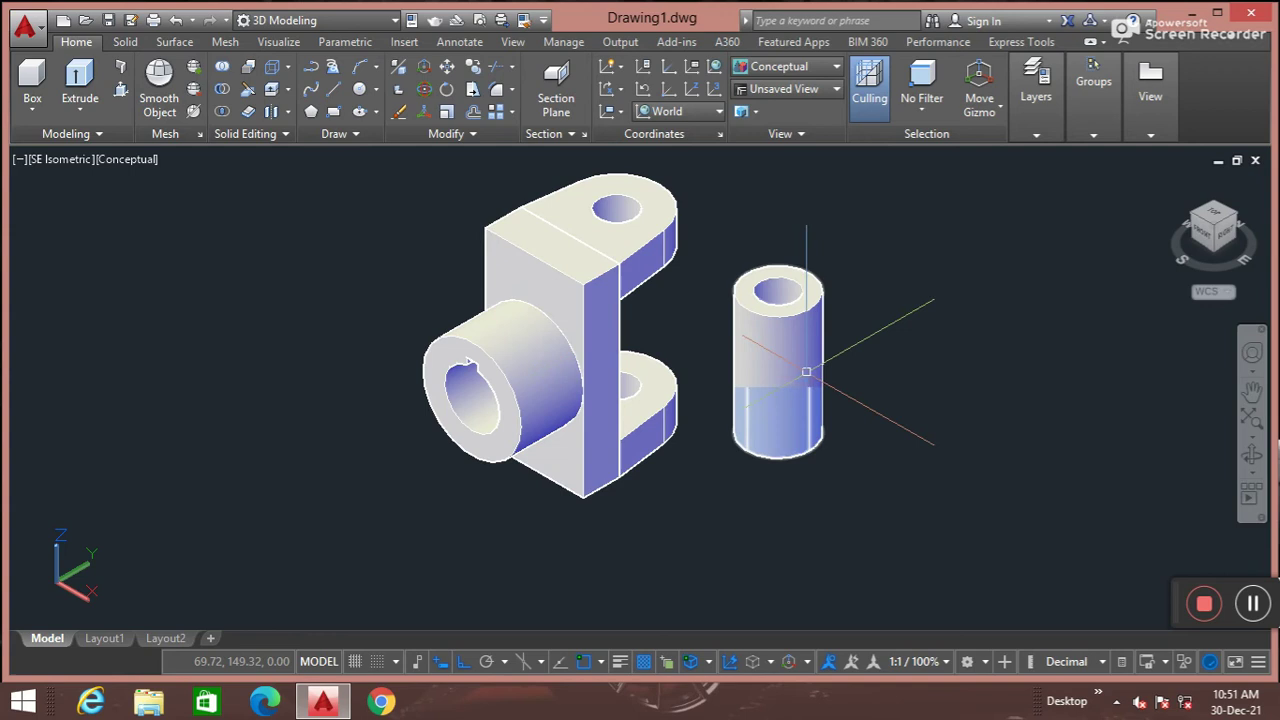
pyautogui.scroll(-2, 846, 392)
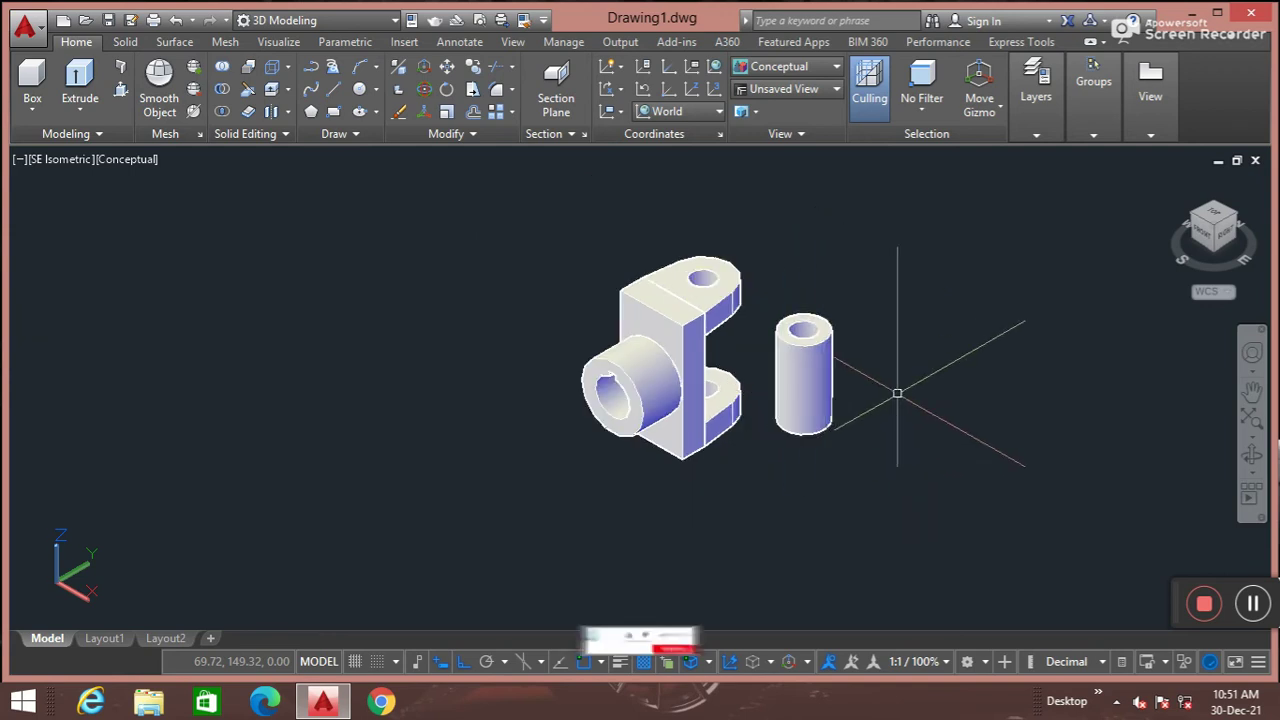
pyautogui.write('c')
pyautogui.press('Return')
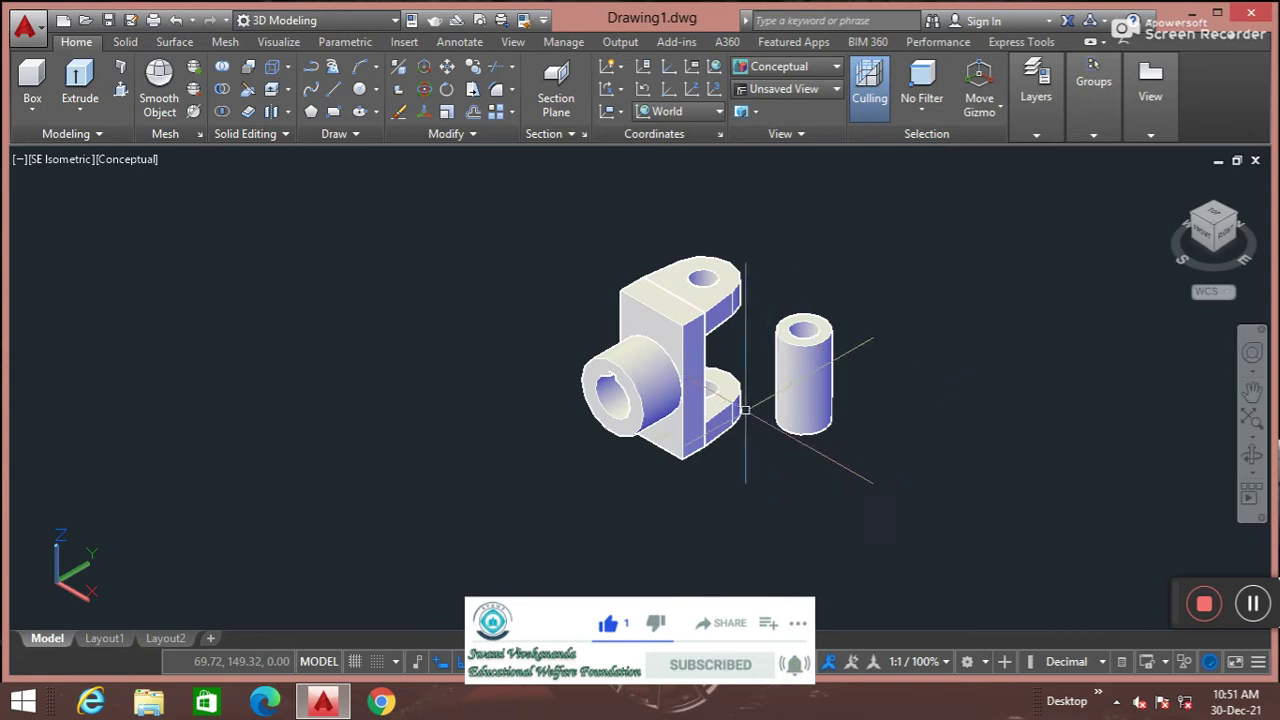
# Copy the tube to the right of the original, using its top as the base point
pyautogui.write('o')
pyautogui.press('Return')
pyautogui.click(856, 430)
pyautogui.click(775, 312)
pyautogui.press('Return')
pyautogui.click(804, 330)
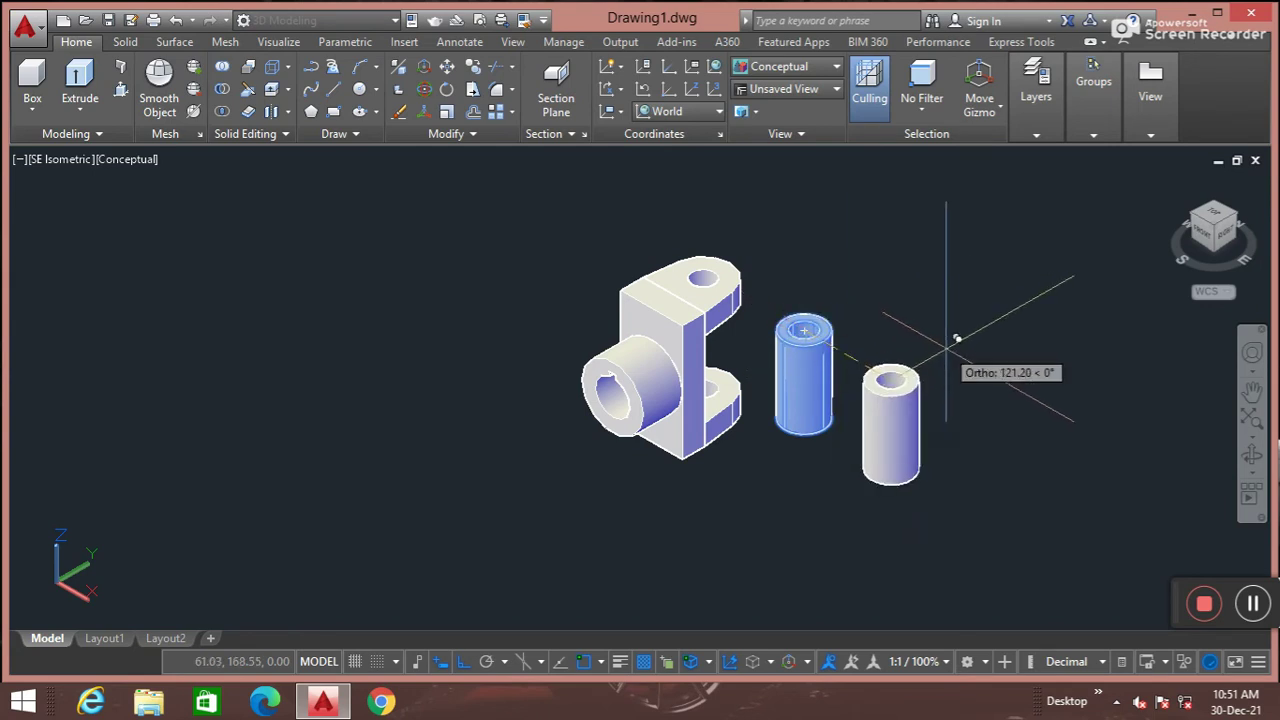
pyautogui.click(962, 379)
pyautogui.press('Return')
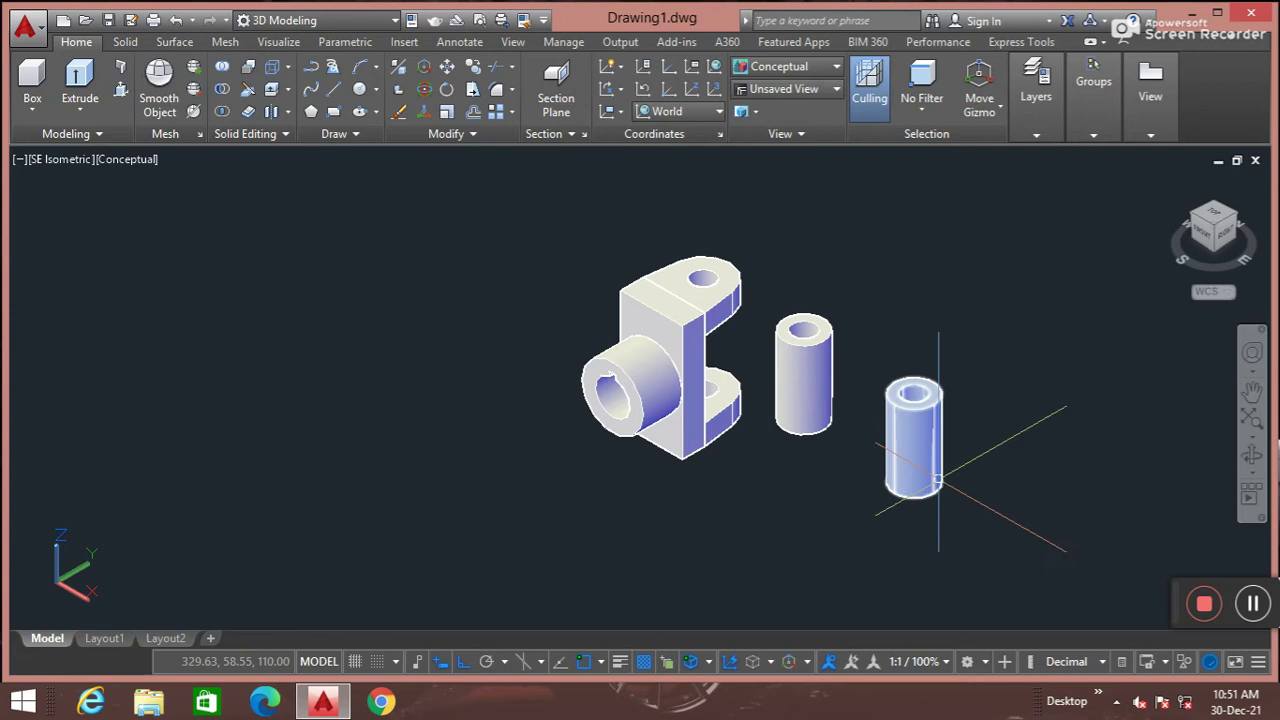
pyautogui.write('3')
# Rotate the copied tube 90° with 3DROTATE so it lies horizontally
pyautogui.press('Return')
pyautogui.click(986, 516)
pyautogui.click(896, 361)
pyautogui.press('Return')
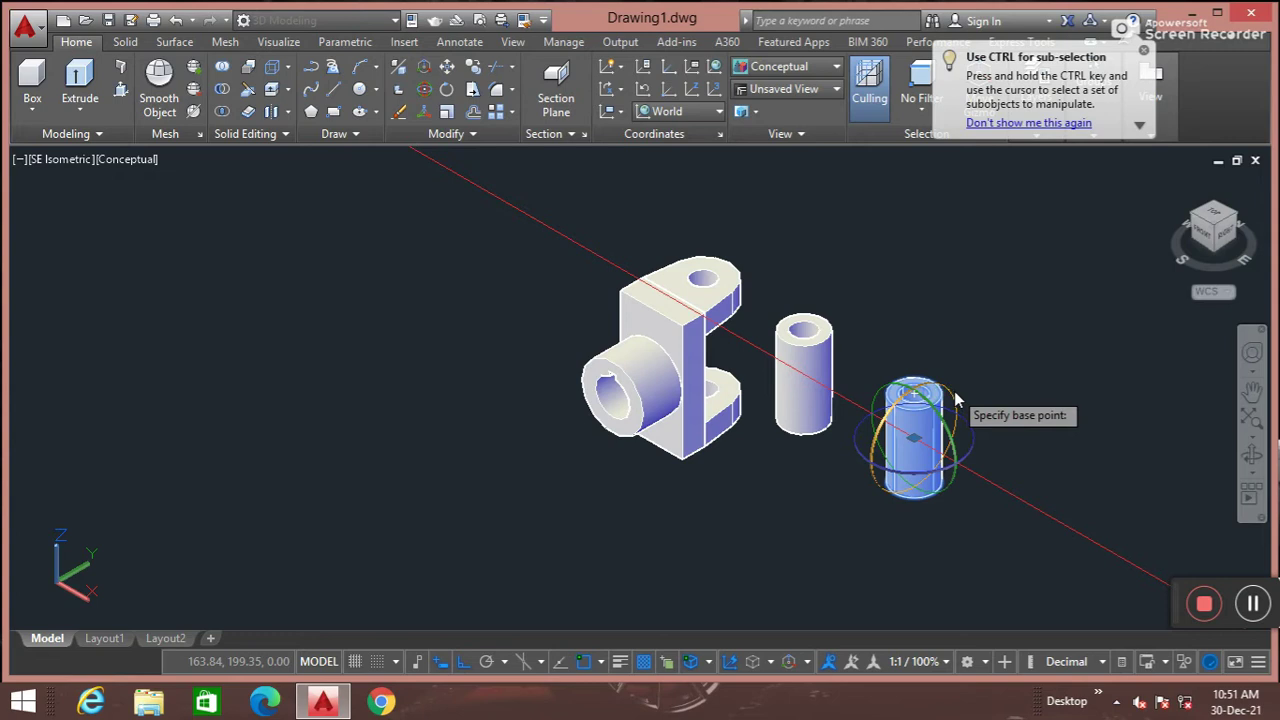
pyautogui.click(955, 398)
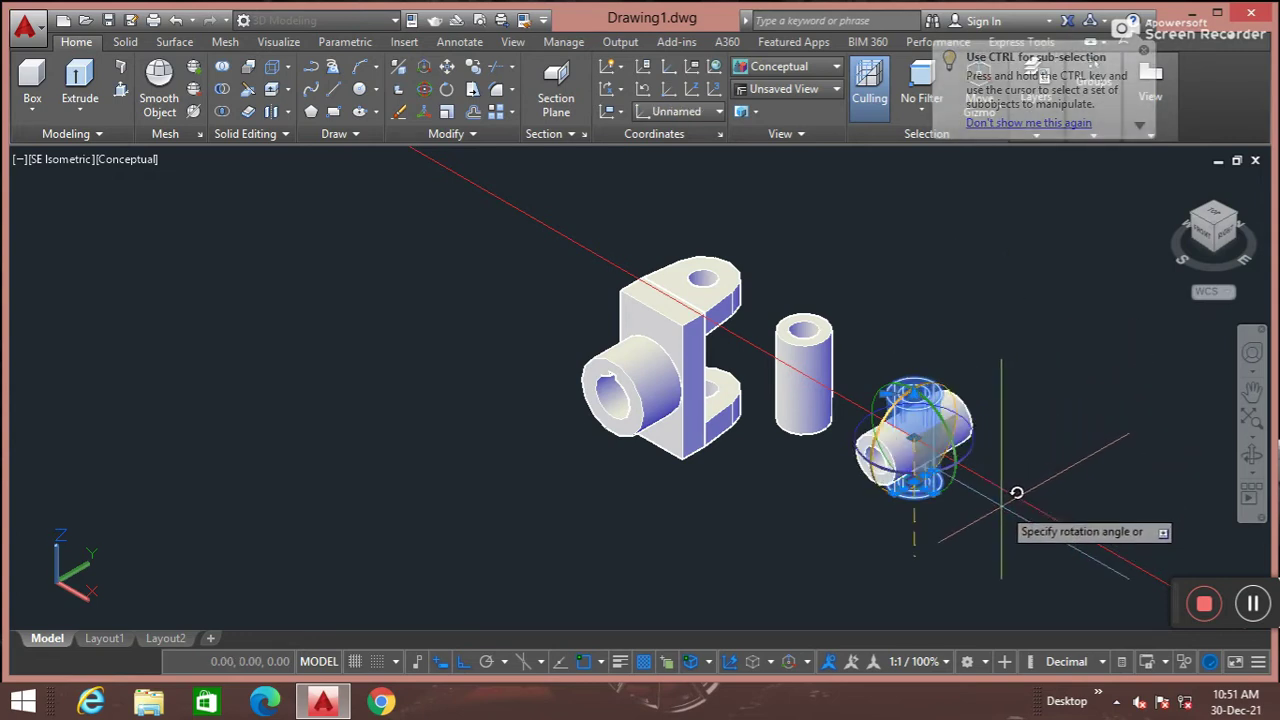
pyautogui.write('90')
pyautogui.press('Return')
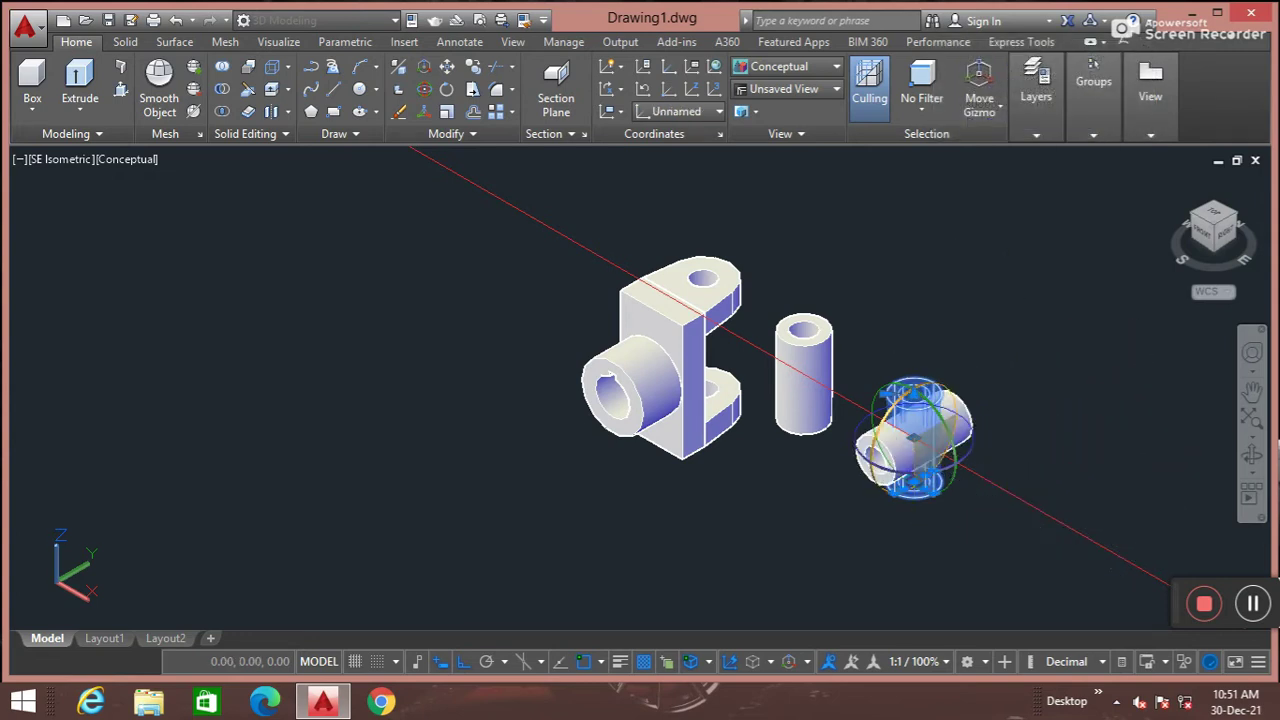
pyautogui.scroll(2, 910, 437)
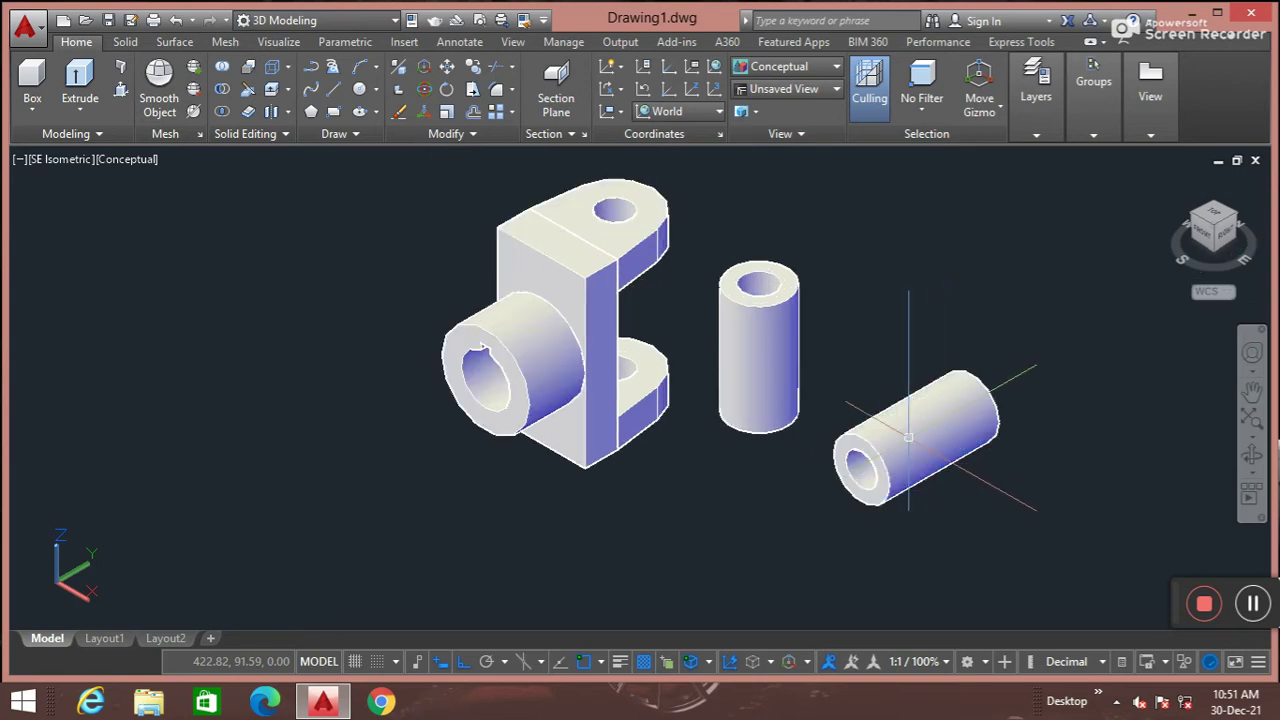
pyautogui.scroll(2, 910, 437)
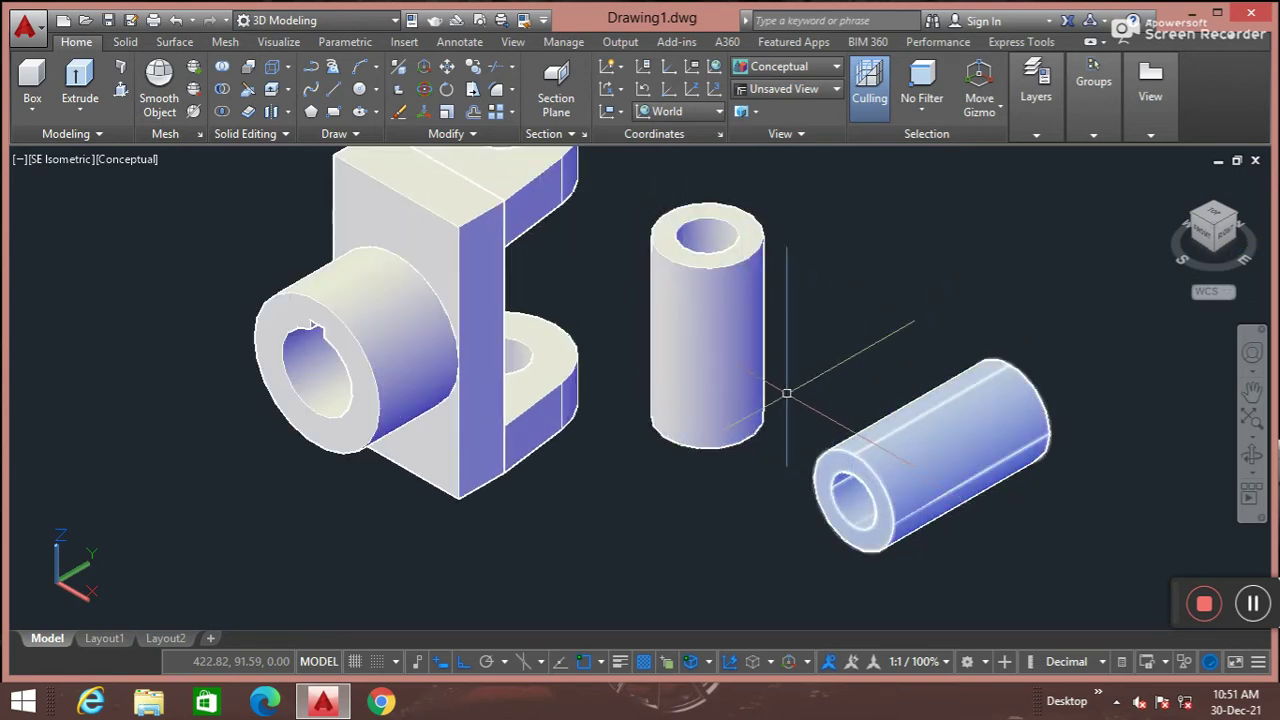
# Switch to 2D Wireframe and draw a 55-unit guide line down from the top circle's centre
pyautogui.click(128, 161)
pyautogui.click(180, 205)
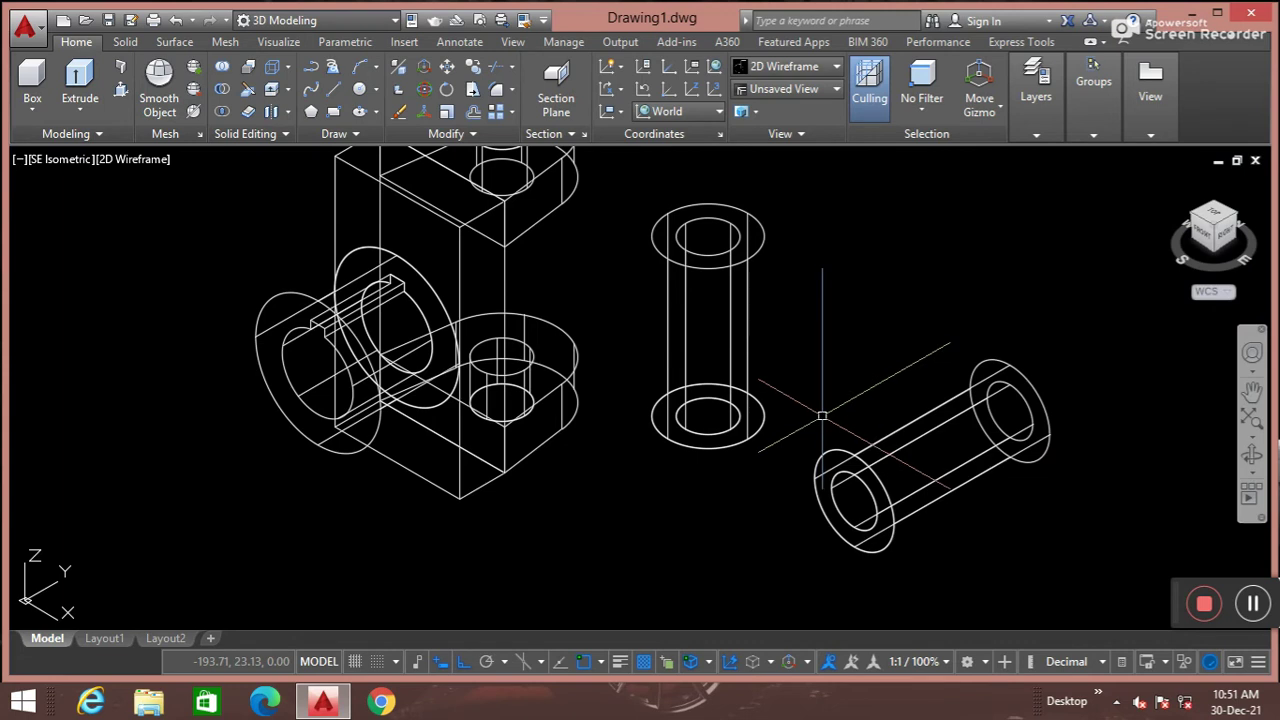
pyautogui.write('l')
pyautogui.press('Return')
pyautogui.click(708, 237)
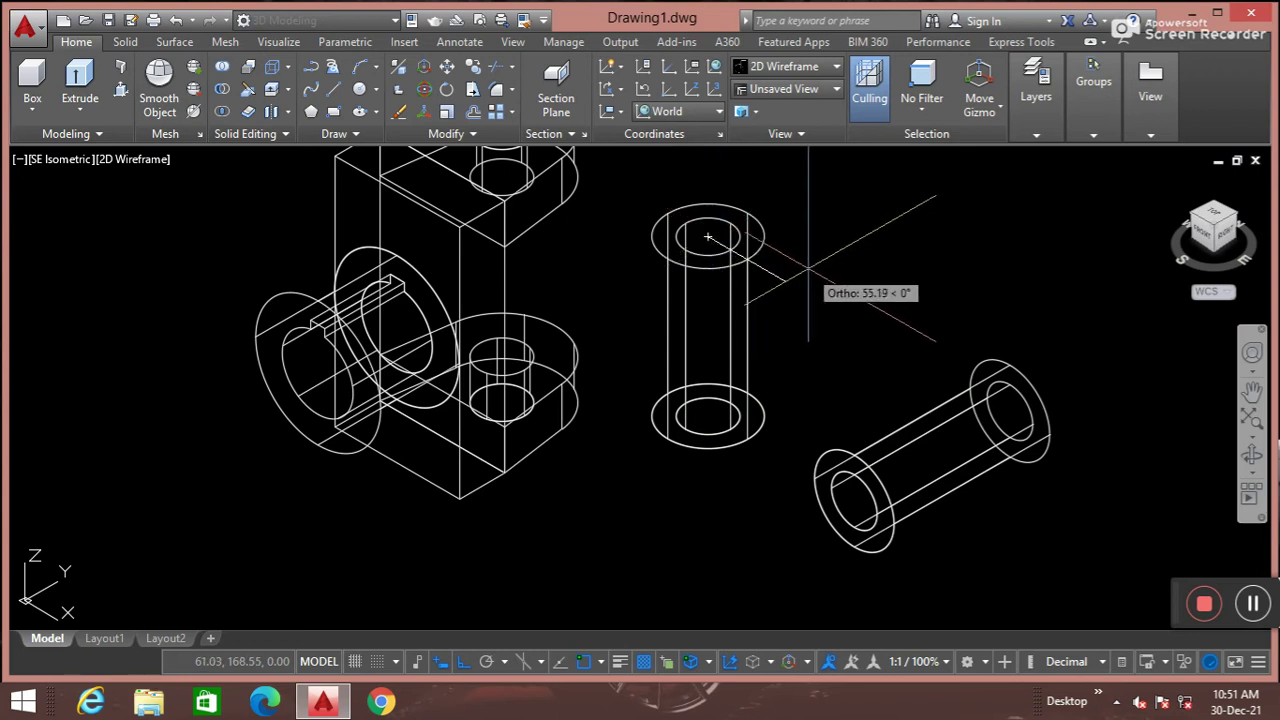
pyautogui.write('38')
pyautogui.click(805, 275)
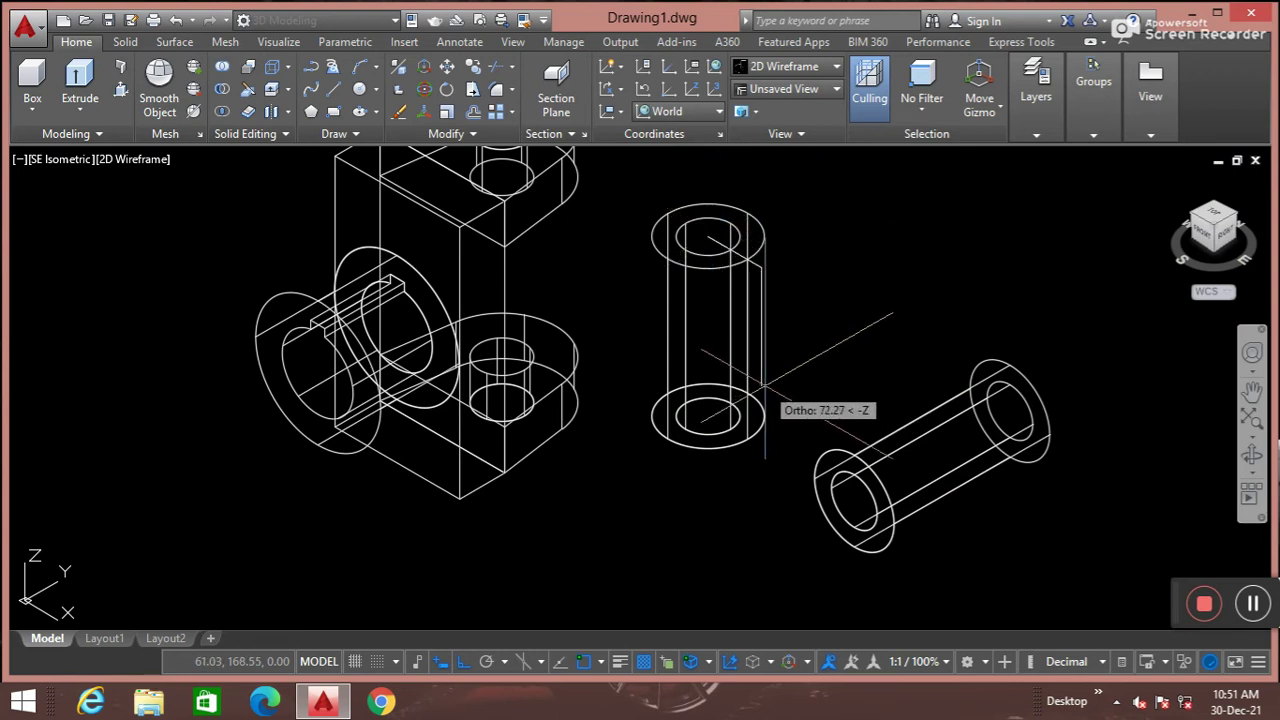
pyautogui.write('55')
pyautogui.press('Return')
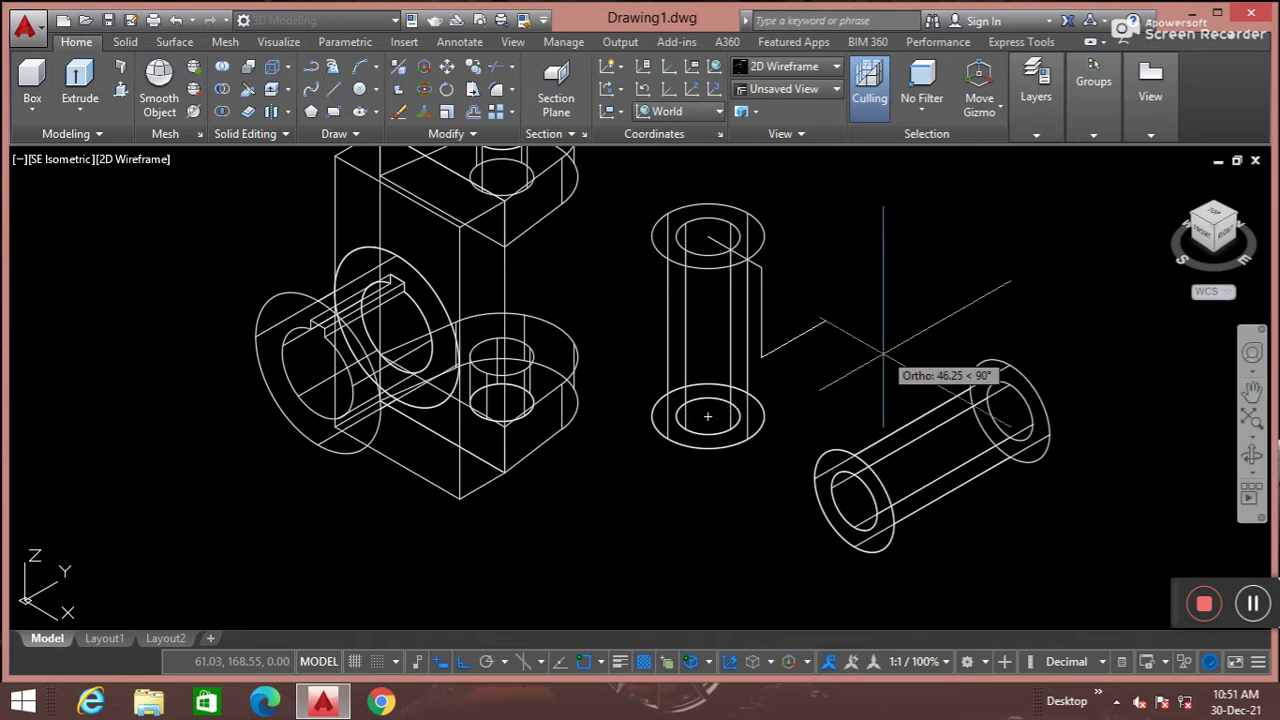
pyautogui.press('Return')
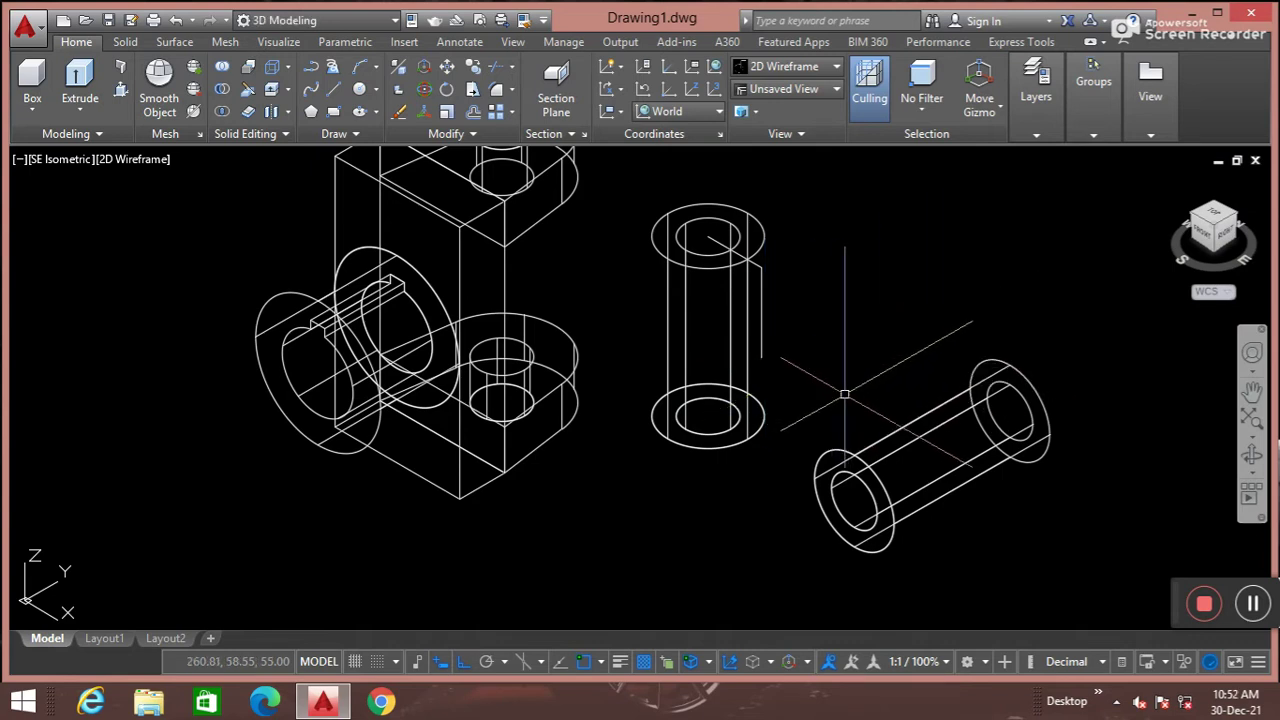
# Draw an axis line between the horizontal tube's two end centres
pyautogui.press('Return')
pyautogui.click(853, 500)
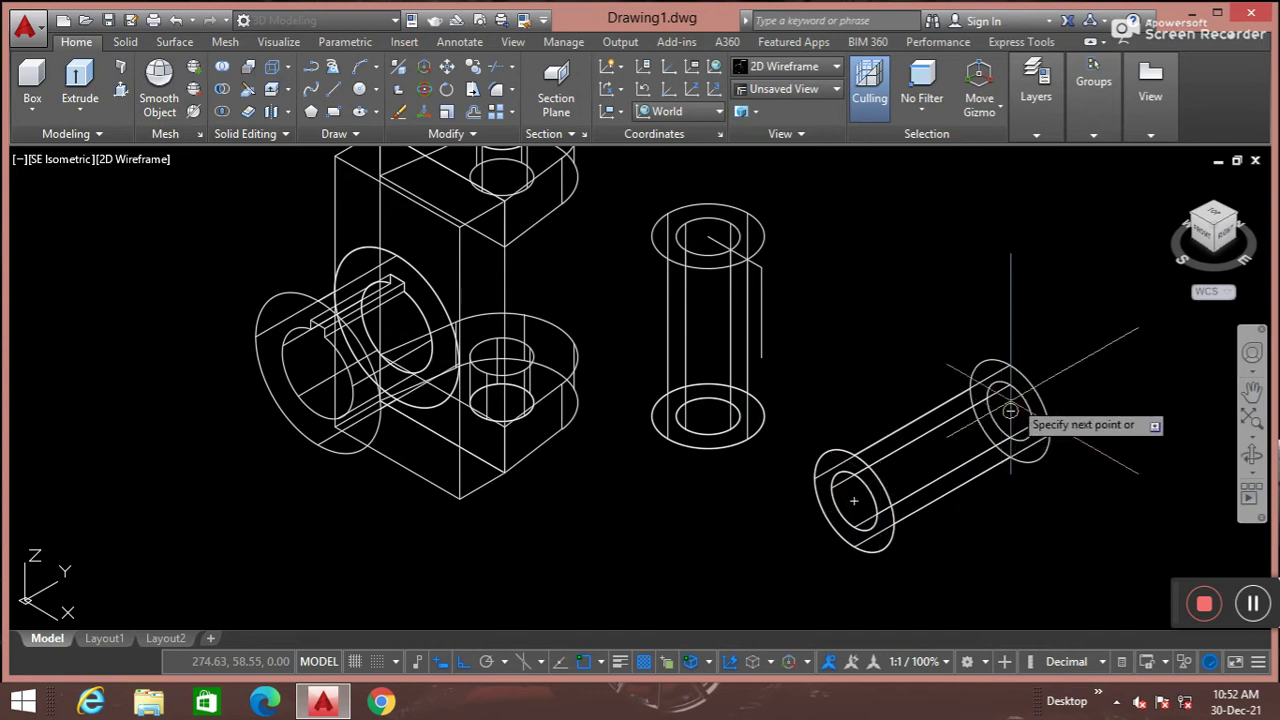
pyautogui.click(1089, 396)
pyautogui.press('Return')
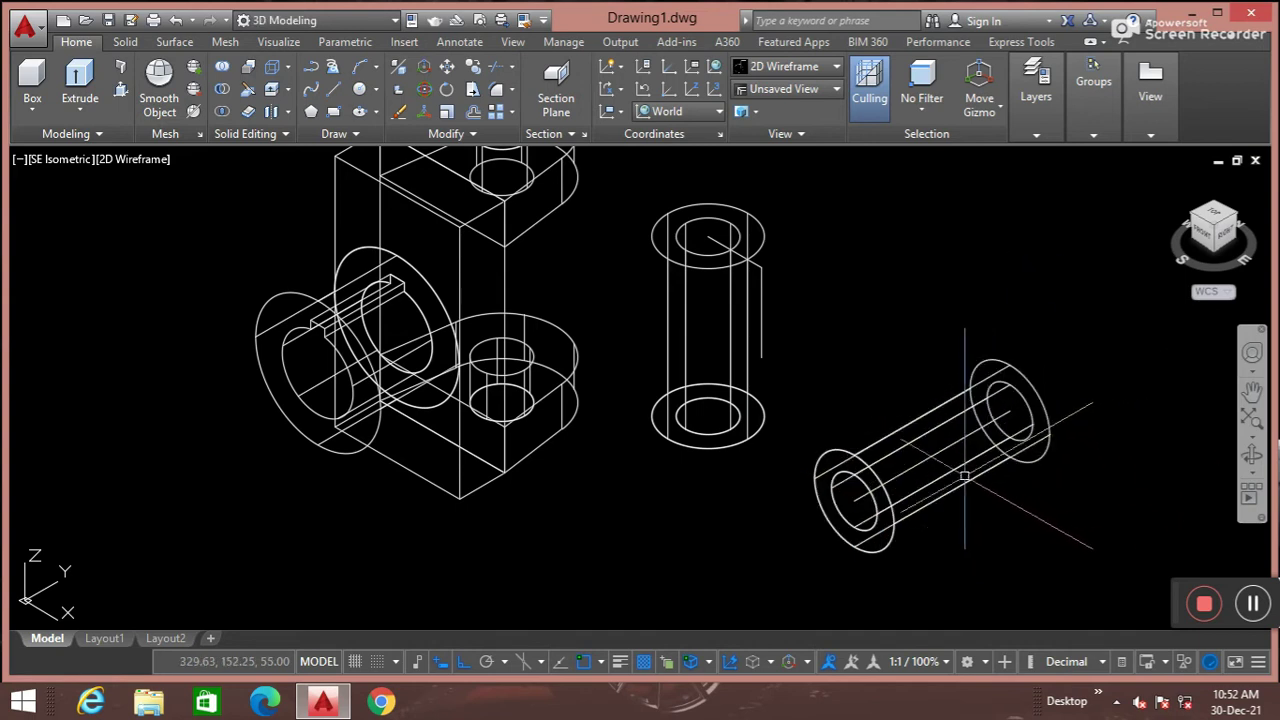
pyautogui.write('m')
# Move the horizontal tube by its axis midpoint onto the guide line, then restore Conceptual shading
pyautogui.press('Return')
pyautogui.click(900, 408)
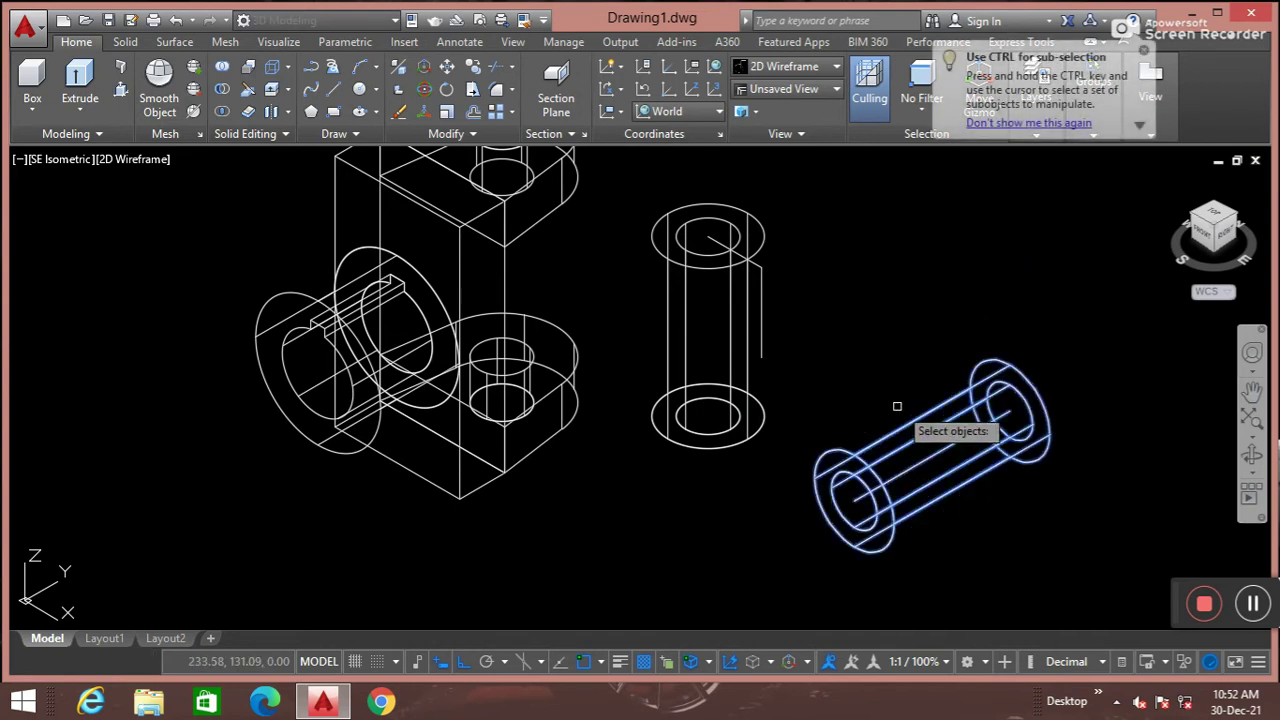
pyautogui.press('Return')
pyautogui.click(932, 455)
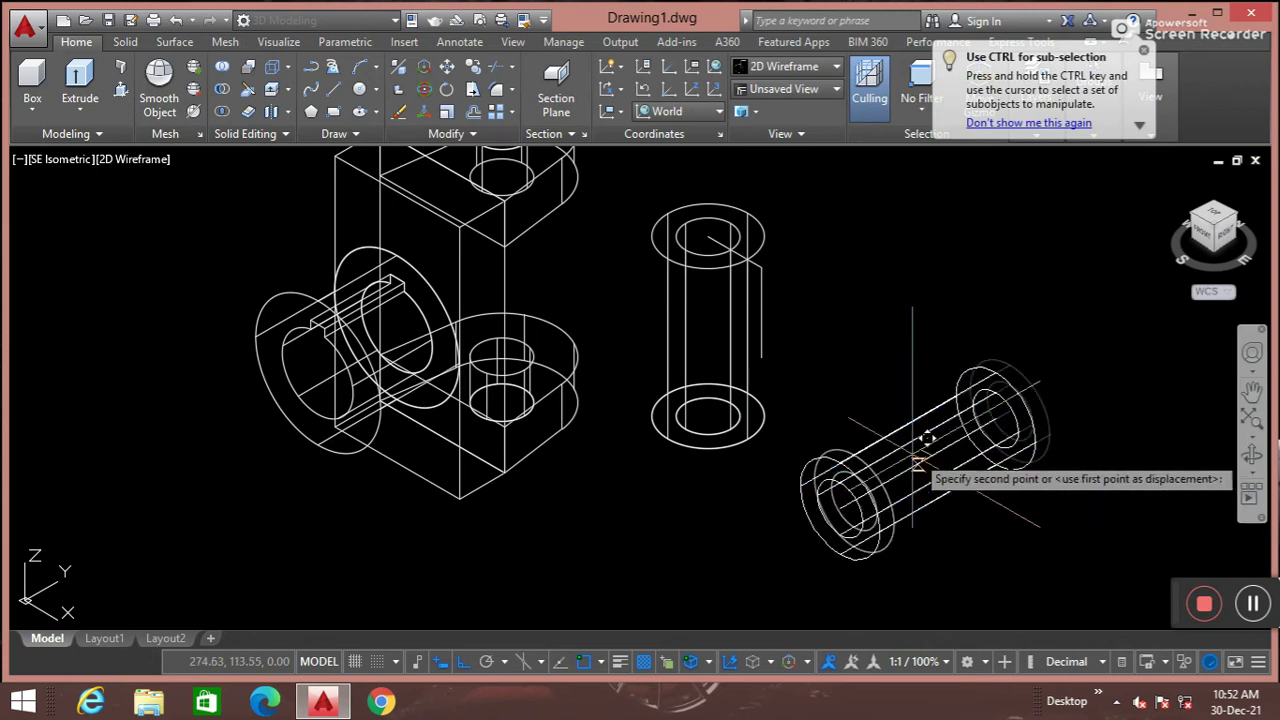
pyautogui.click(776, 342)
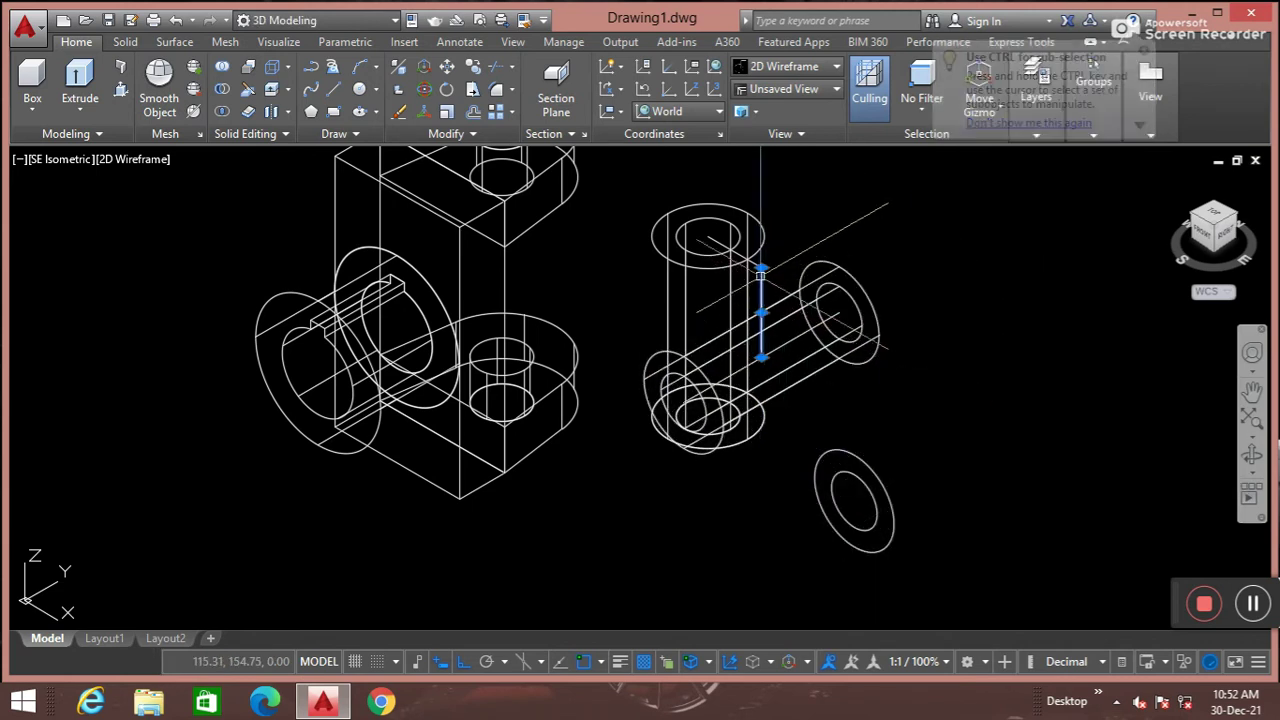
pyautogui.click(142, 158)
pyautogui.click(207, 227)
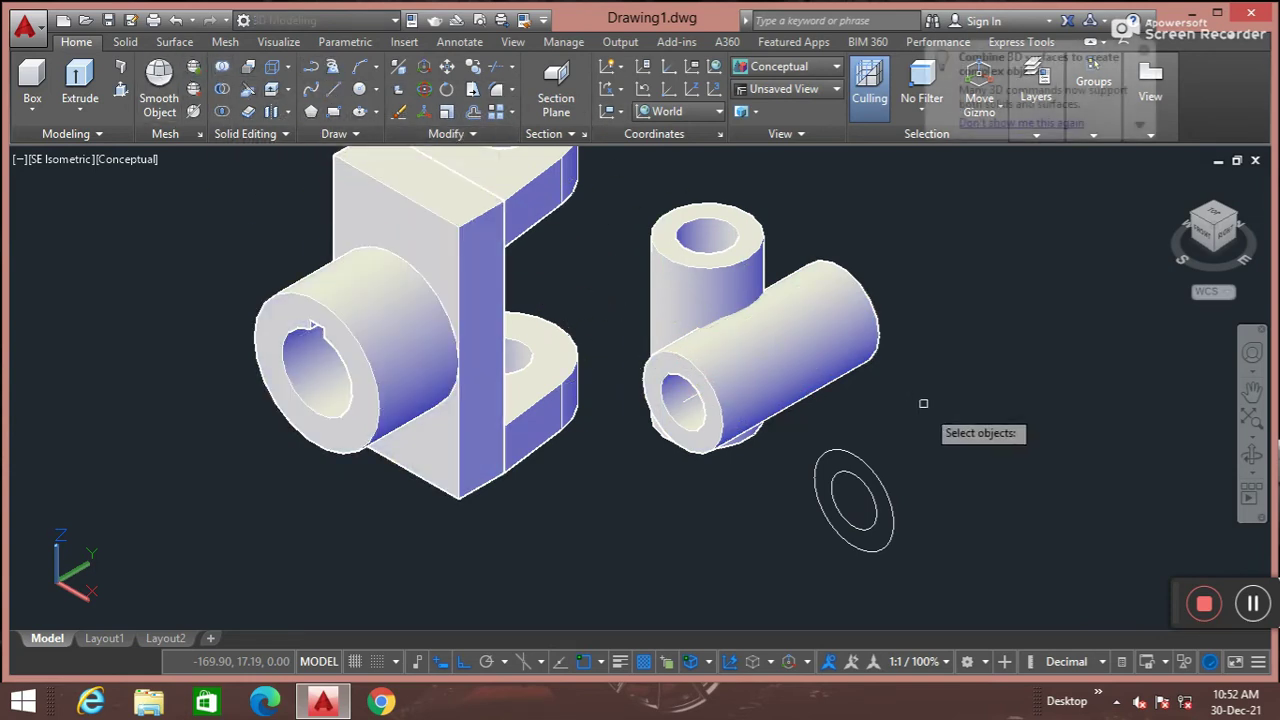
# Union the horizontal and upright tubes into one T-shaped solid
pyautogui.click(900, 429)
pyautogui.click(657, 223)
pyautogui.press('Return')
pyautogui.write('UN')
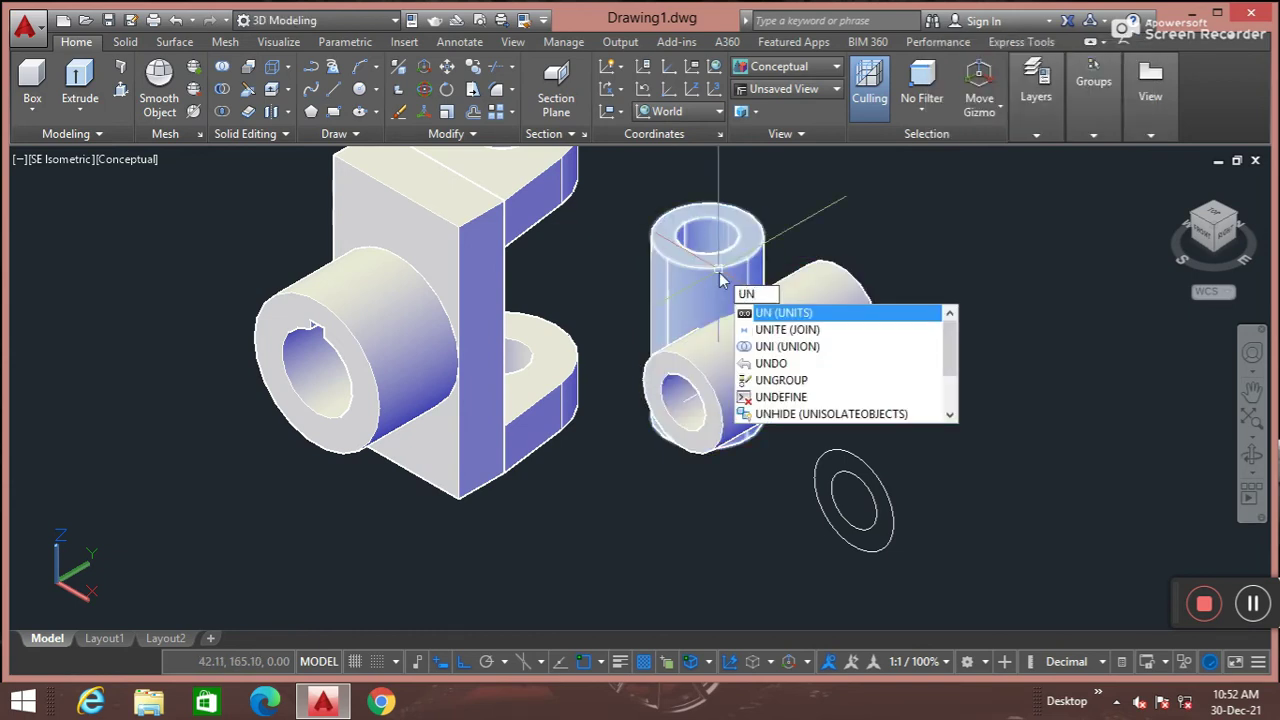
pyautogui.write('i')
pyautogui.press('Return')
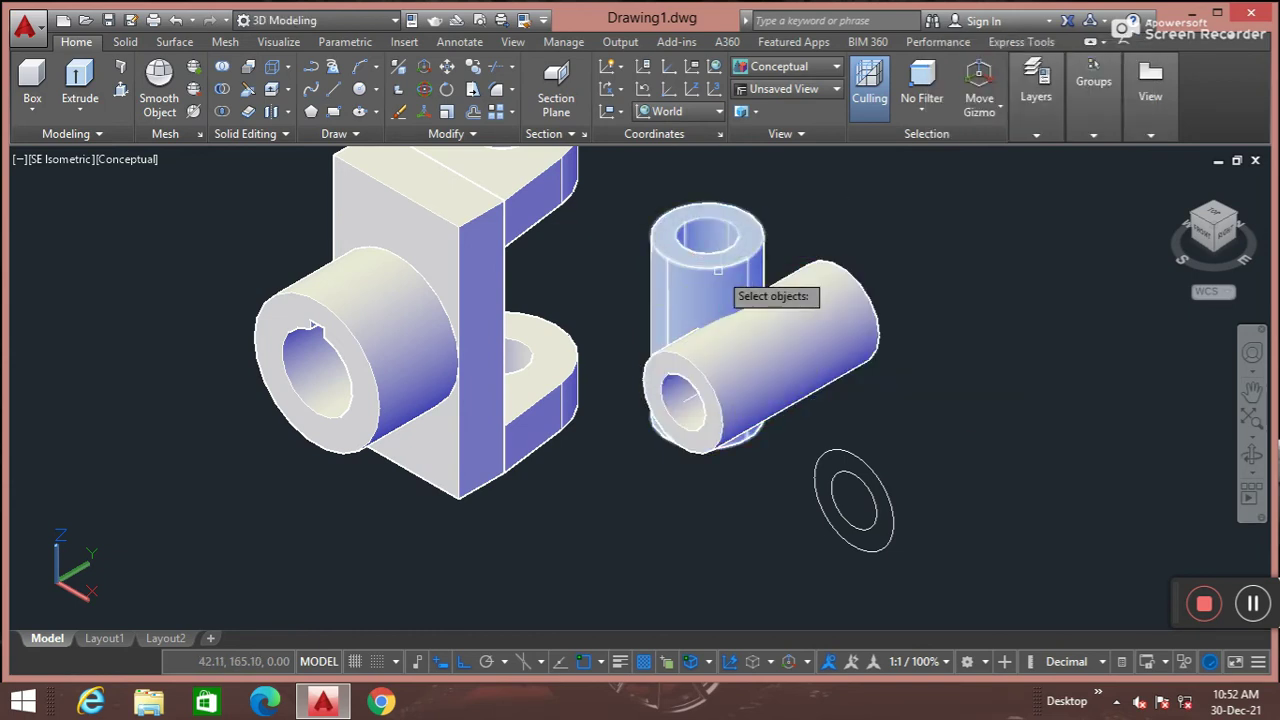
pyautogui.click(826, 408)
pyautogui.click(669, 243)
pyautogui.press('Return')
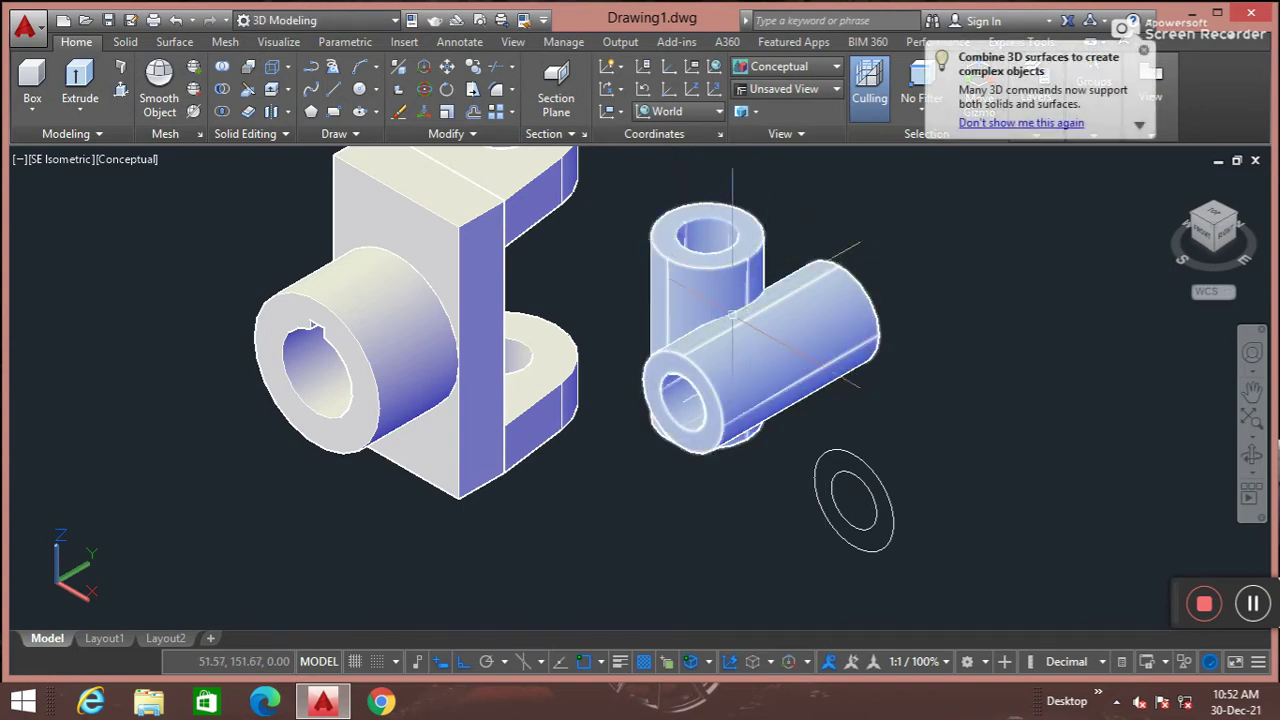
pyautogui.scroll(2, 707, 325)
pyautogui.scroll(2, 707, 325)
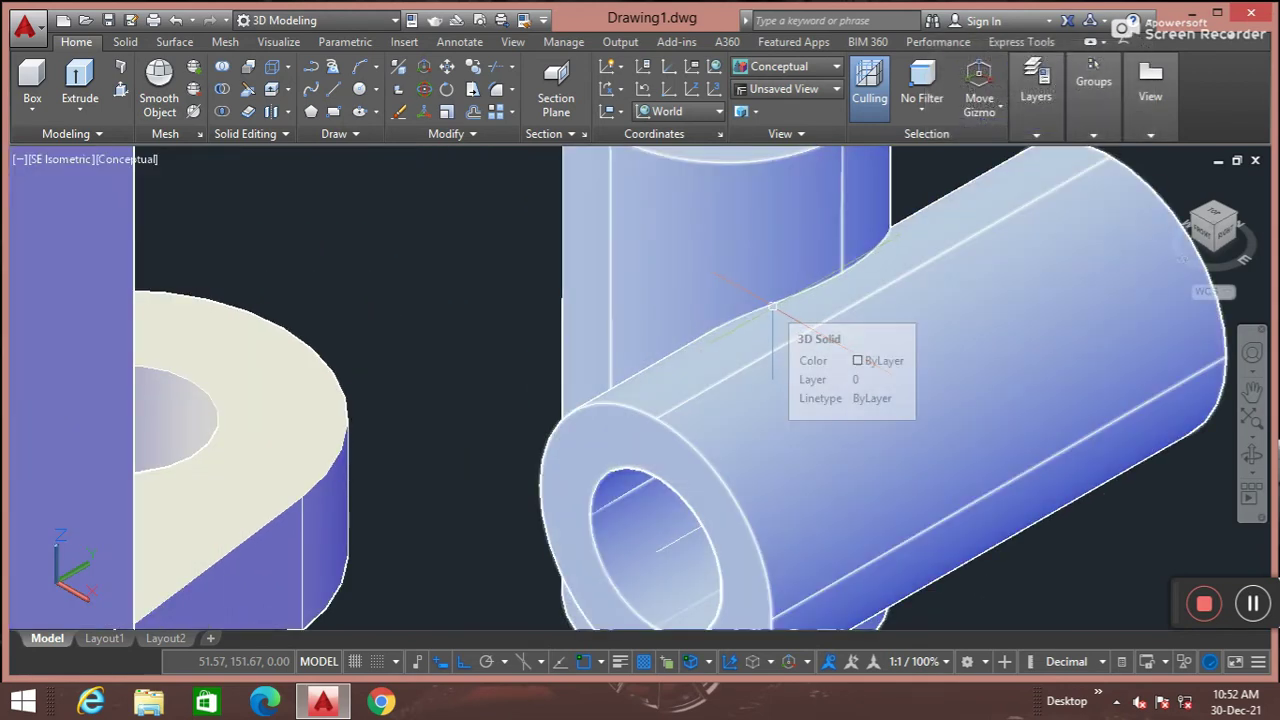
# Fillet the junction edge between the tubes with radius 1
pyautogui.write('f')
pyautogui.press('Return')
pyautogui.click(773, 307)
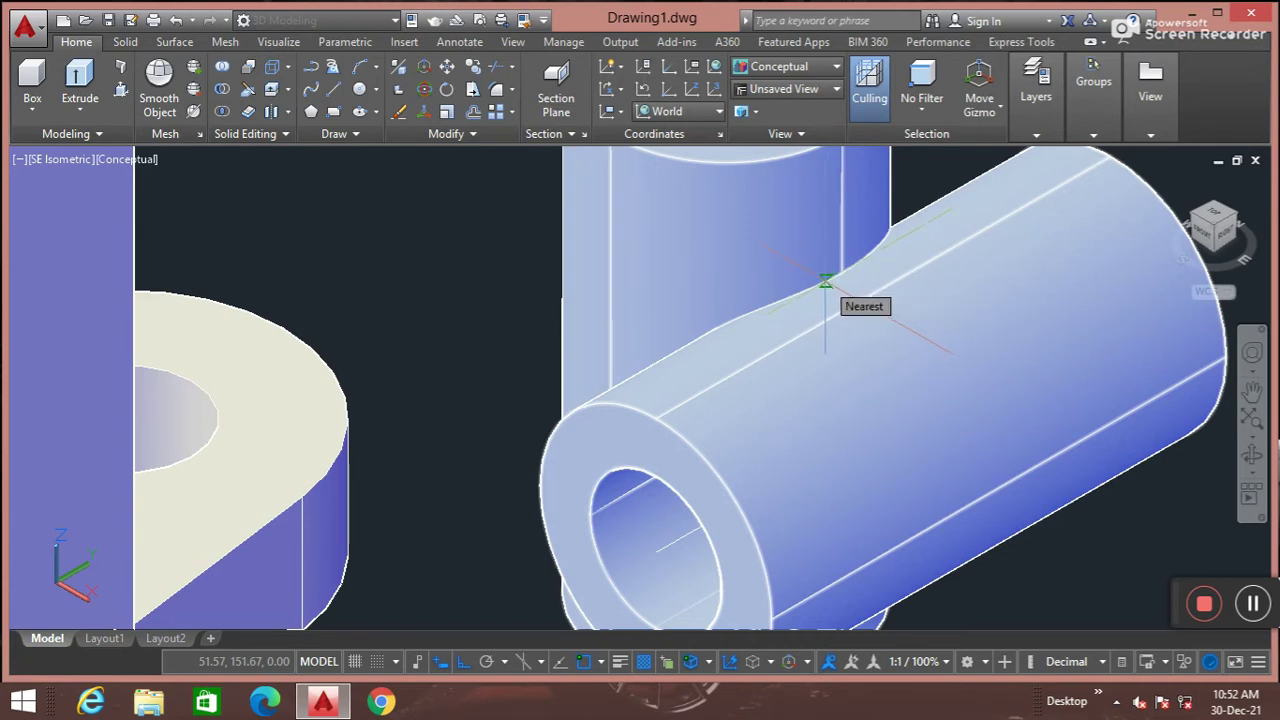
pyautogui.write('1')
pyautogui.press('Return')
pyautogui.click(825, 283)
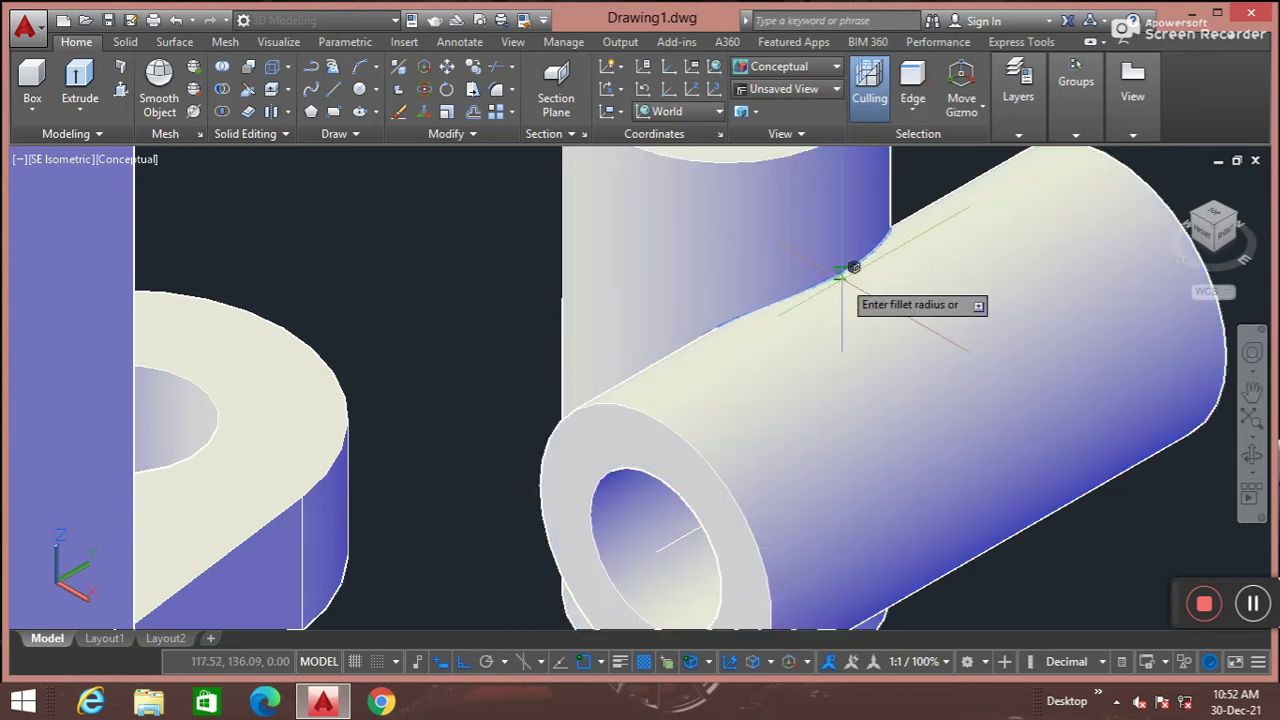
pyautogui.press('Return')
pyautogui.scroll(-2, 833, 363)
pyautogui.scroll(-2, 833, 363)
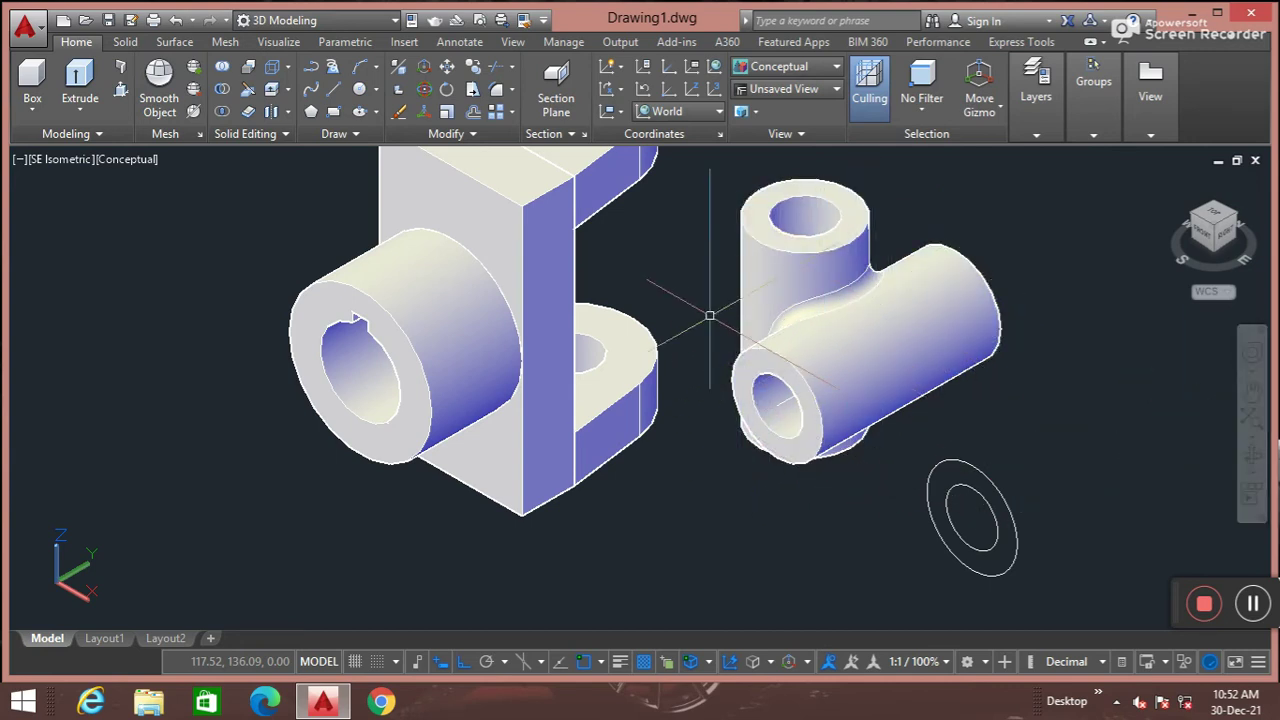
pyautogui.scroll(-3, 709, 316)
pyautogui.middleClick(676, 318)
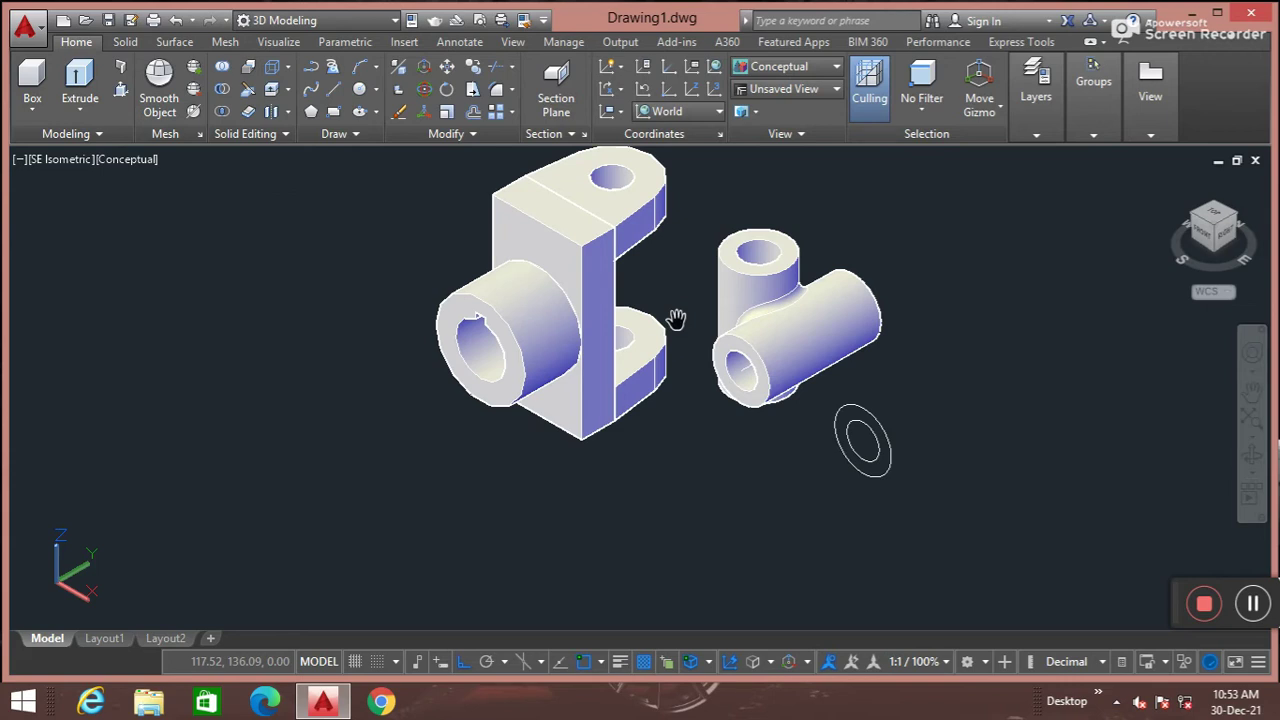
# Delete the small leftover ring beside the parts
pyautogui.moveTo(676, 318); pyautogui.dragTo(567, 370, button='middle')
pyautogui.click(810, 515)
pyautogui.click(733, 465)
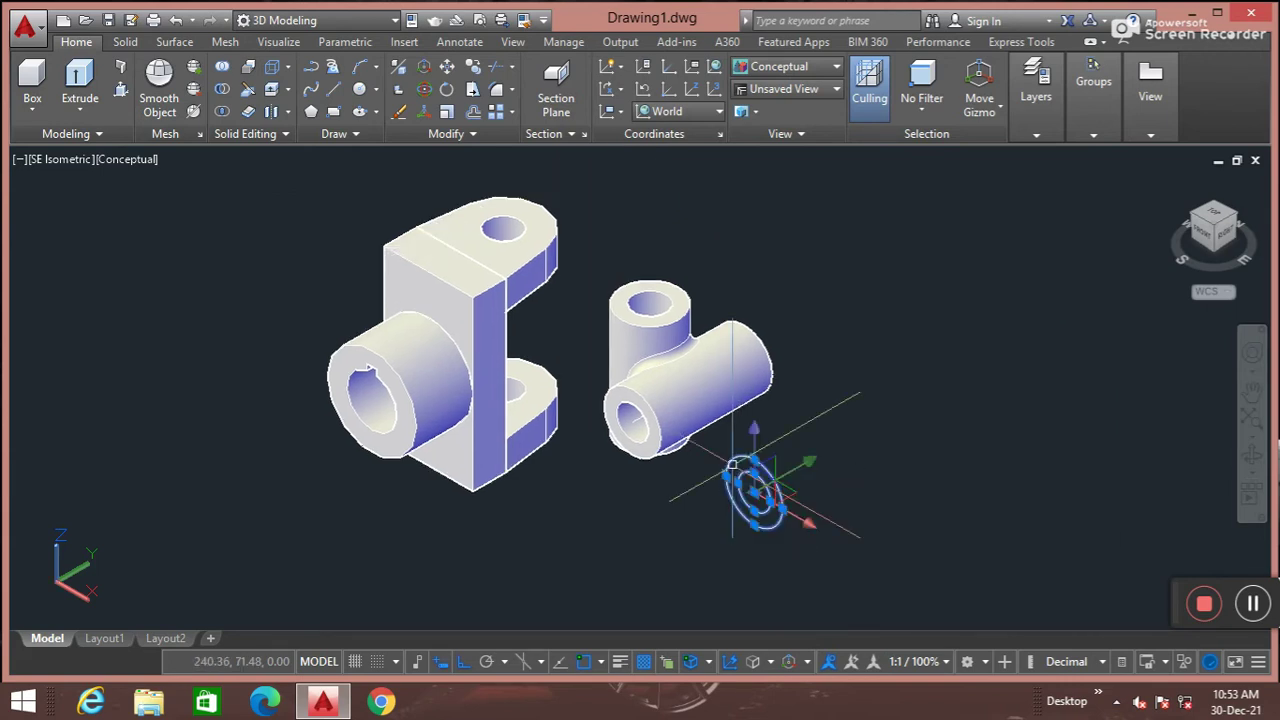
pyautogui.press('Delete')
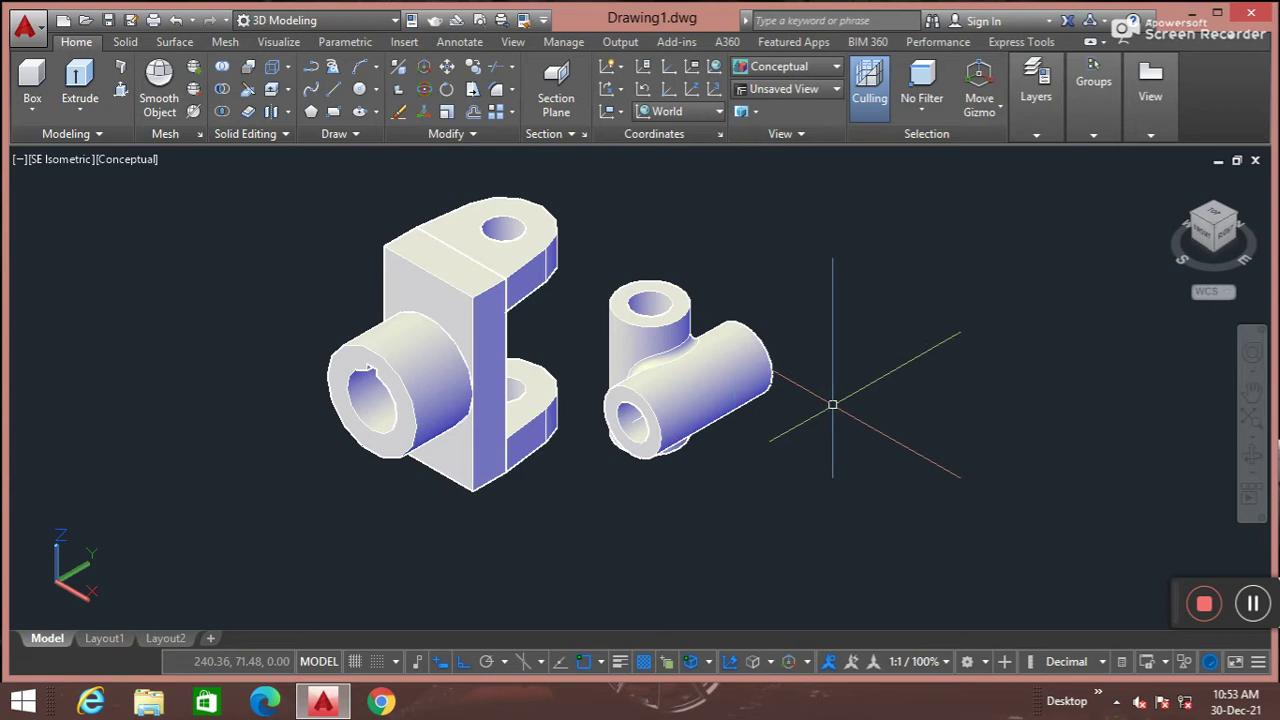
pyautogui.write('c')
# Draw a circle of diameter 50 to the right of the parts
pyautogui.press('Return')
pyautogui.click(917, 446)
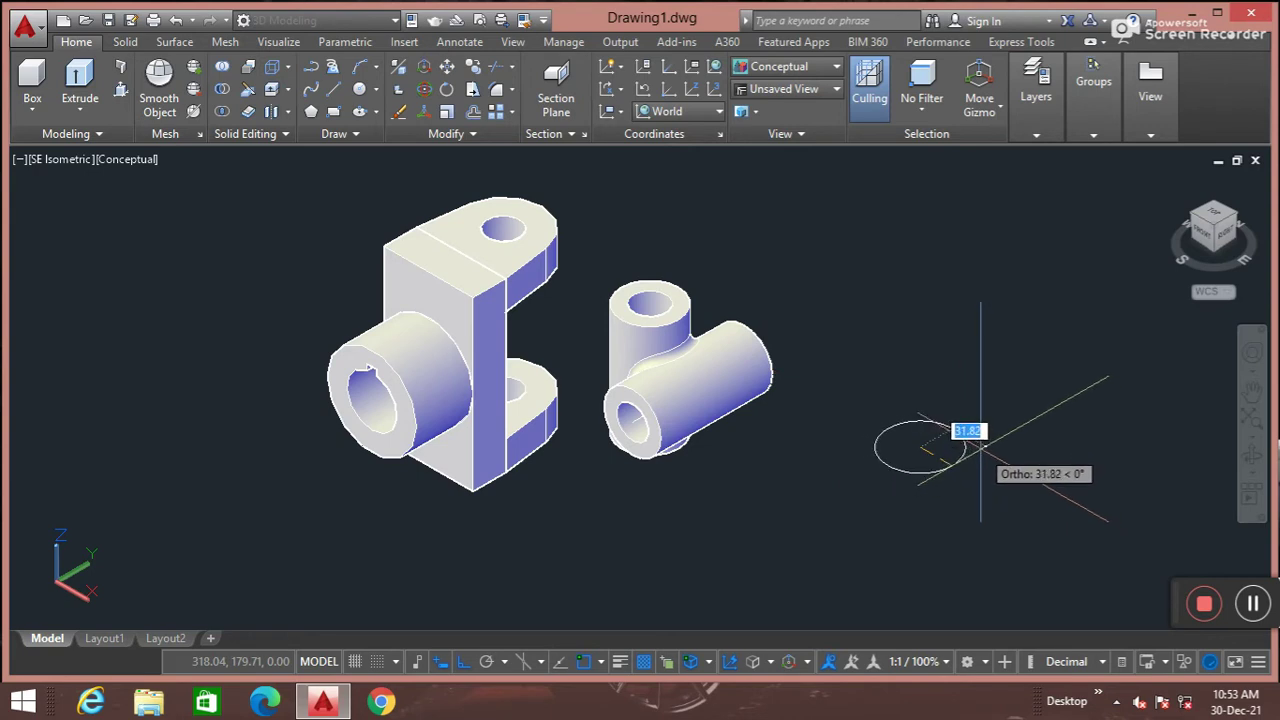
pyautogui.write('d')
pyautogui.press('Return')
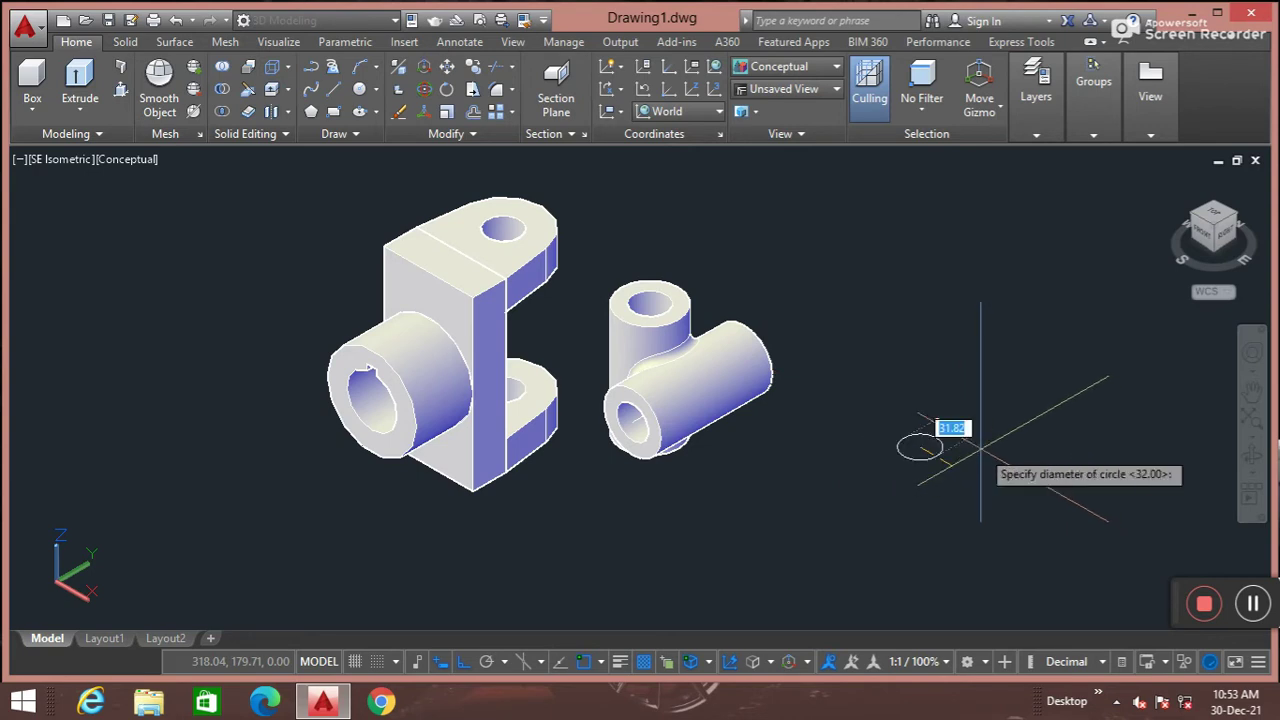
pyautogui.write('50')
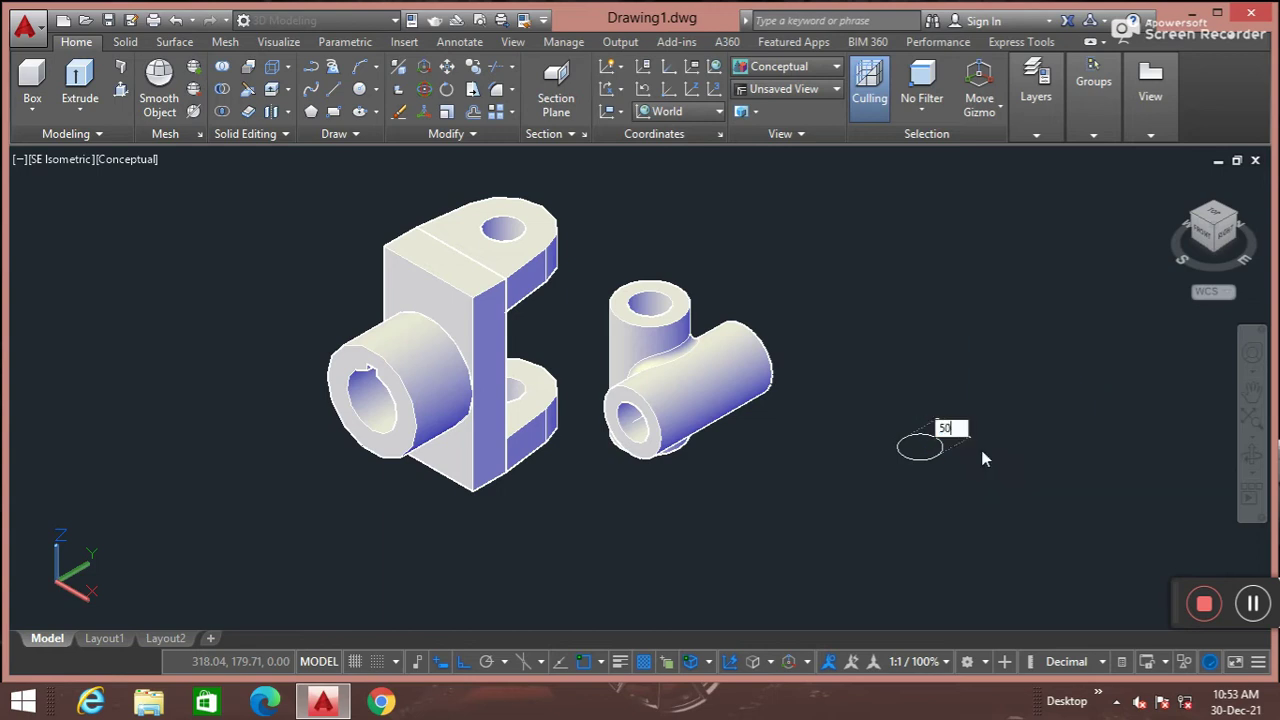
pyautogui.press('Return')
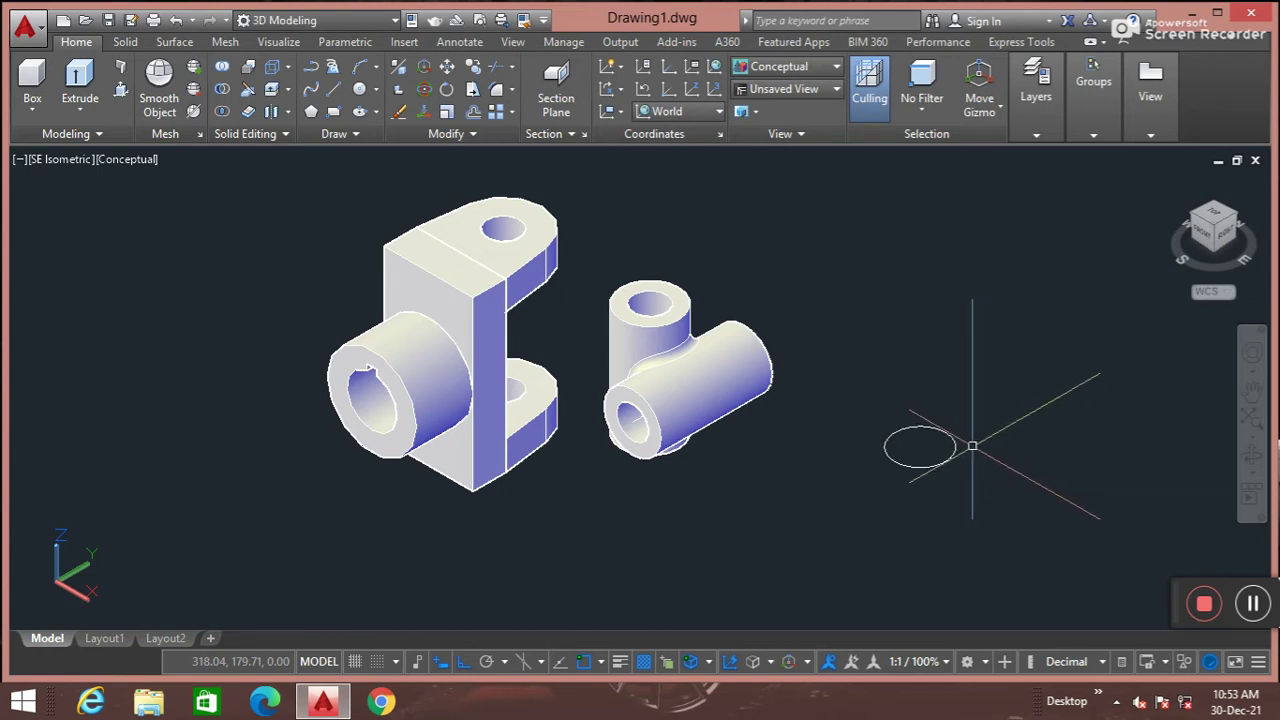
# Extrude the circle 12 units into a flat disc
pyautogui.click(80, 85)
pyautogui.write('ext')
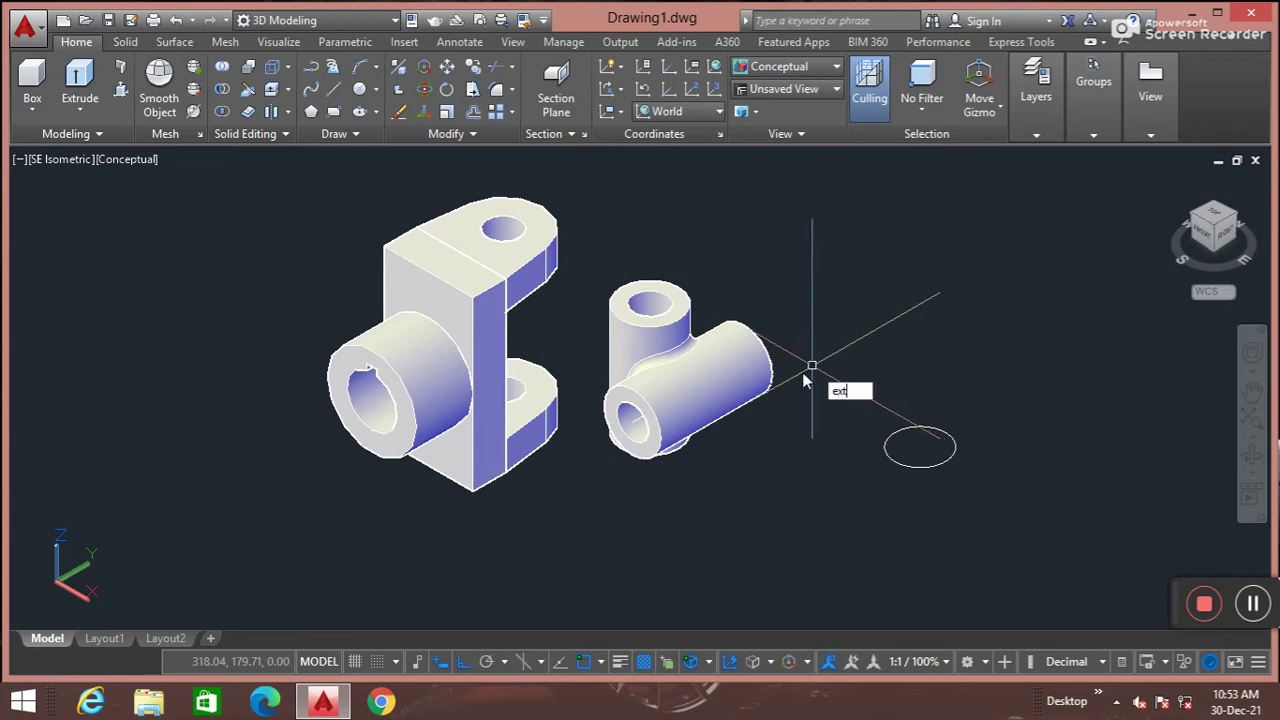
pyautogui.press('Return')
pyautogui.click(947, 460)
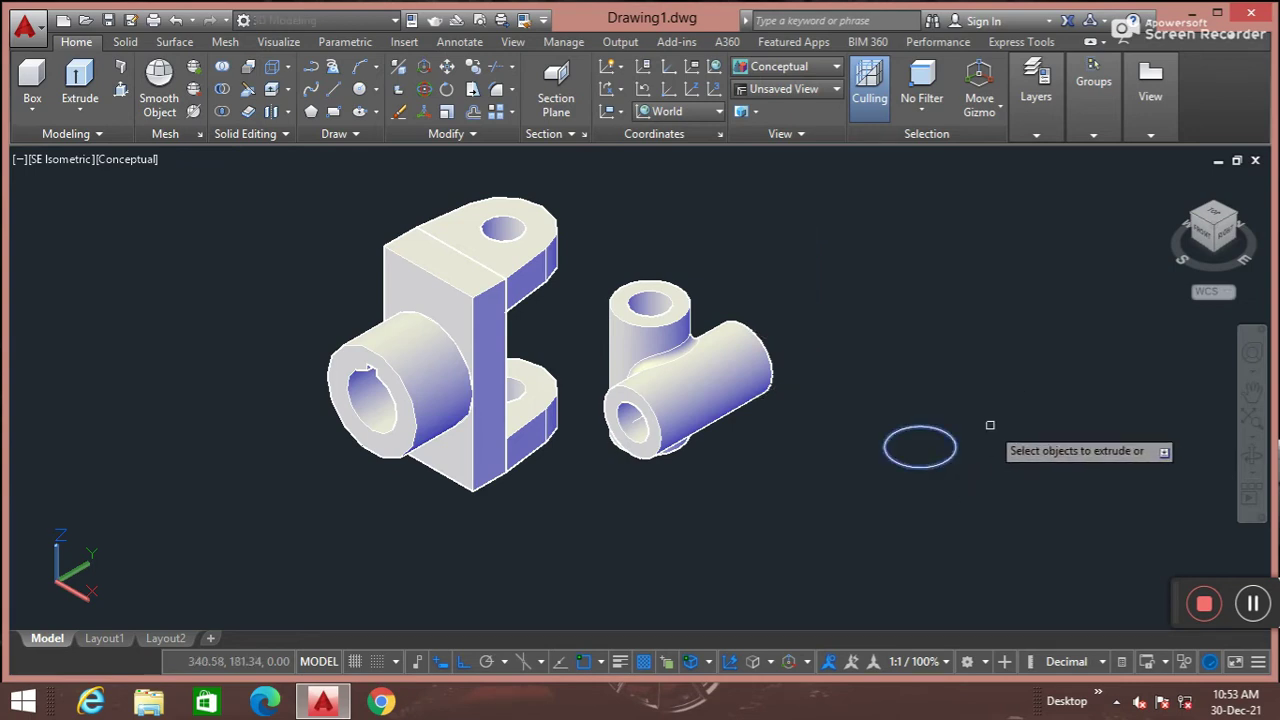
pyautogui.press('Return')
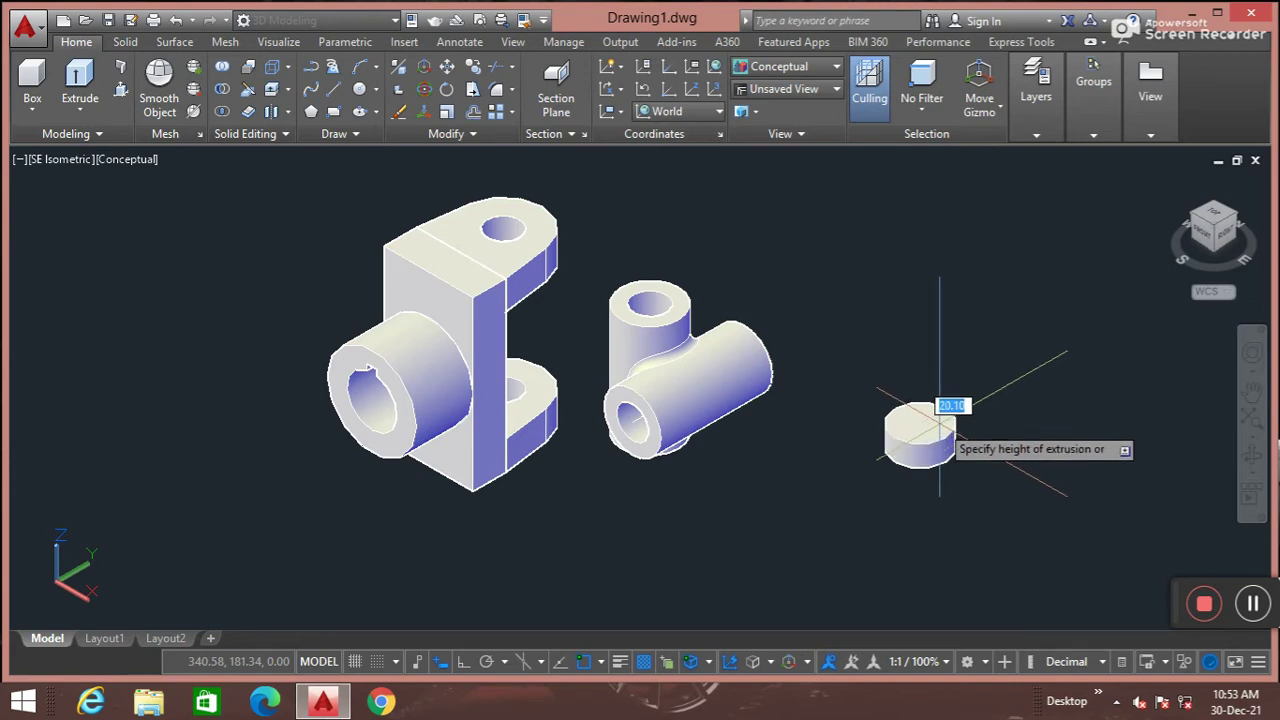
pyautogui.press('Return')
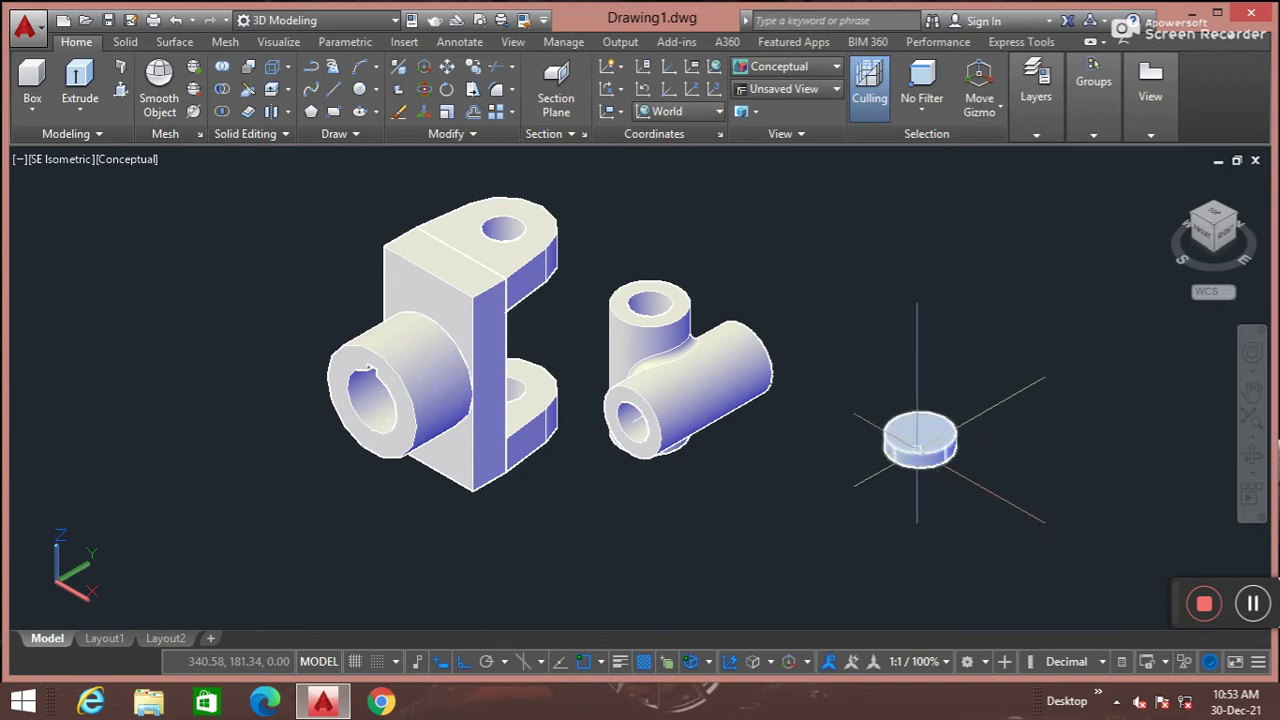
# Draw a diameter-32 circle centred on the disc's top face
pyautogui.write('c')
pyautogui.press('Return')
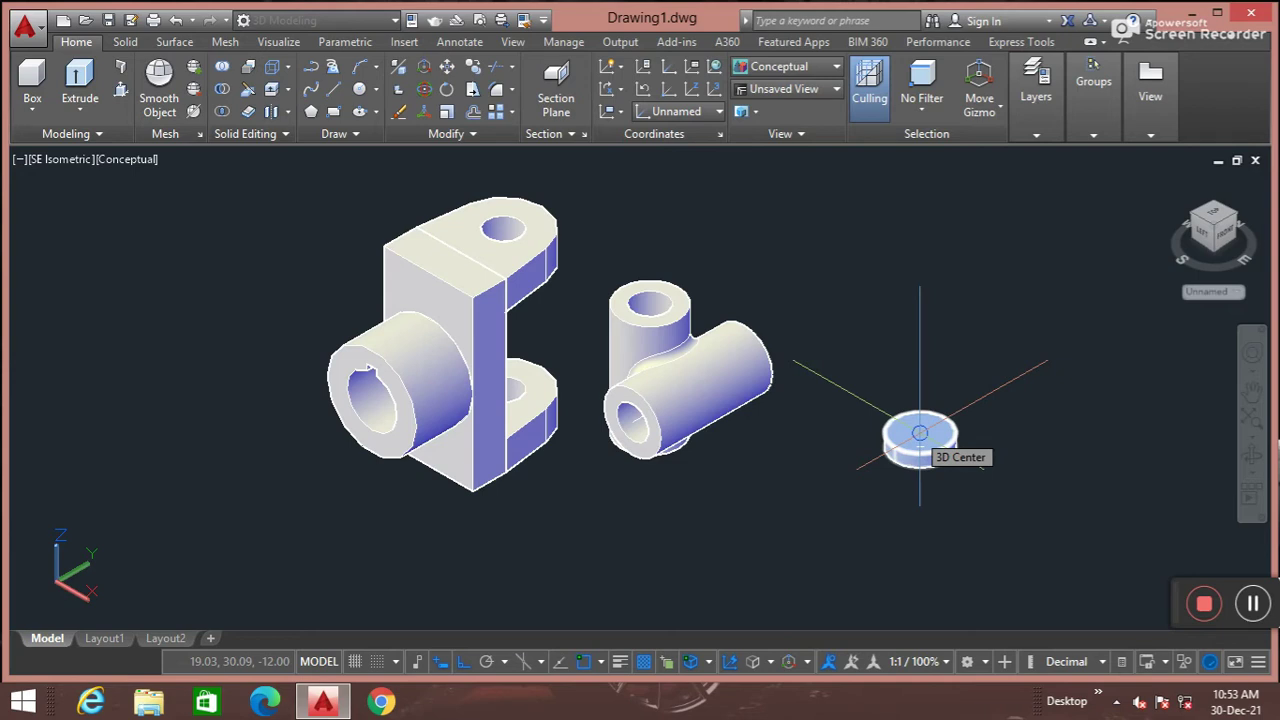
pyautogui.click(920, 433)
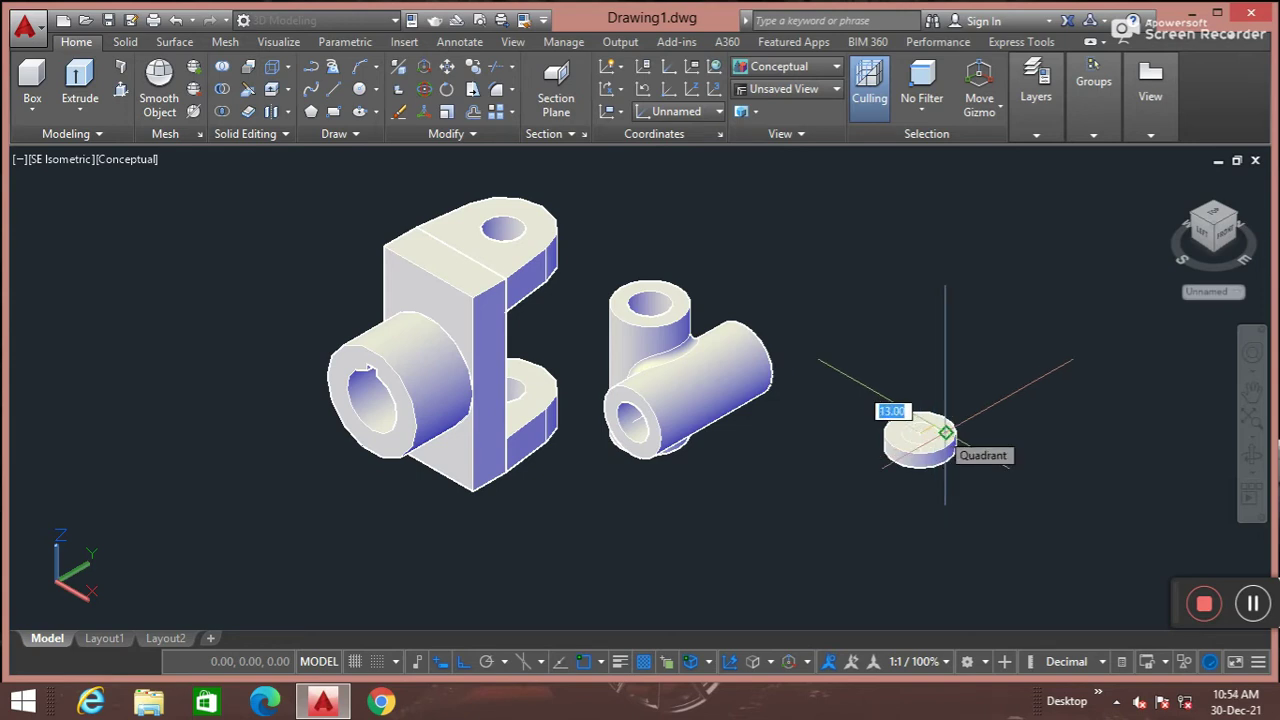
pyautogui.write('d')
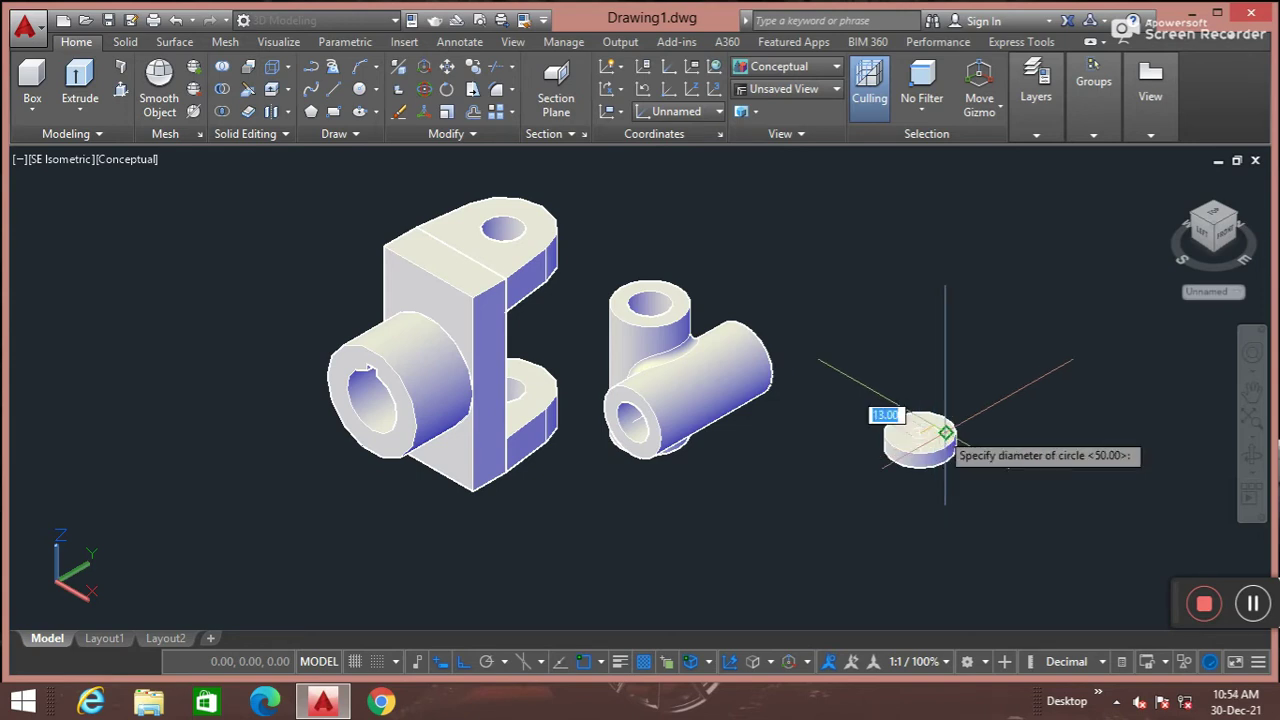
pyautogui.write('32')
pyautogui.press('Return')
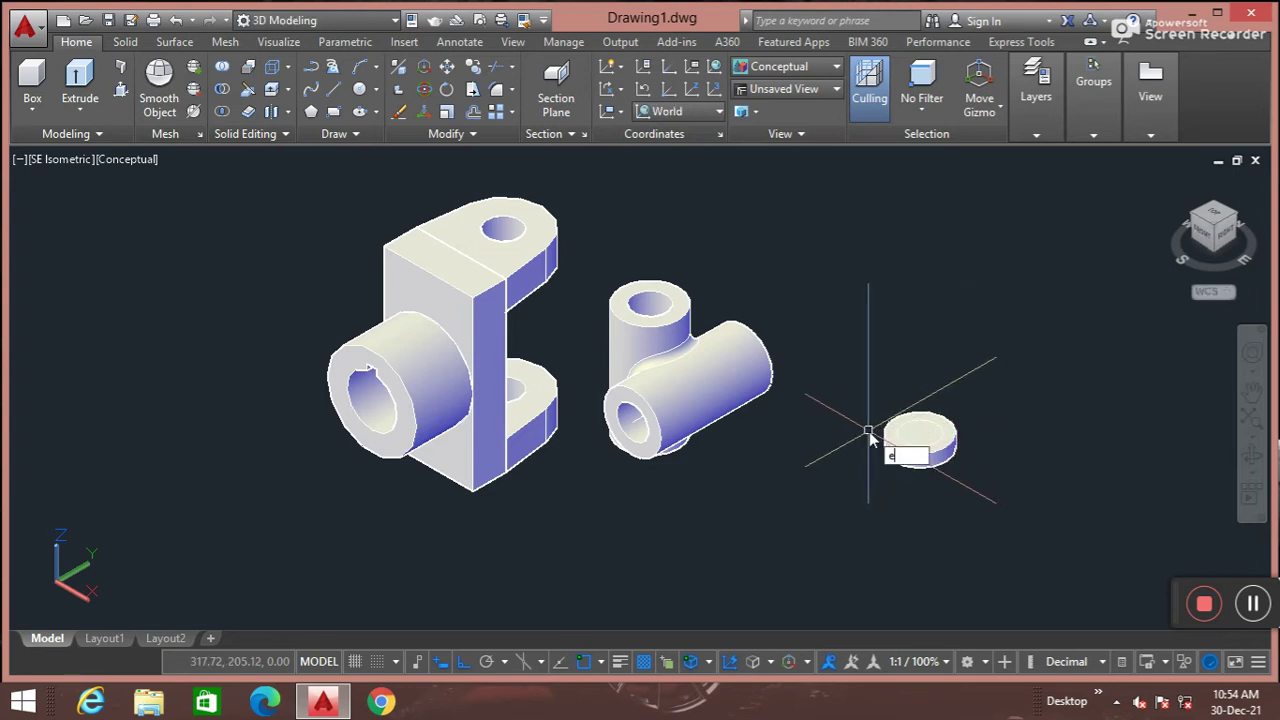
pyautogui.write('xt')
pyautogui.press('Return')
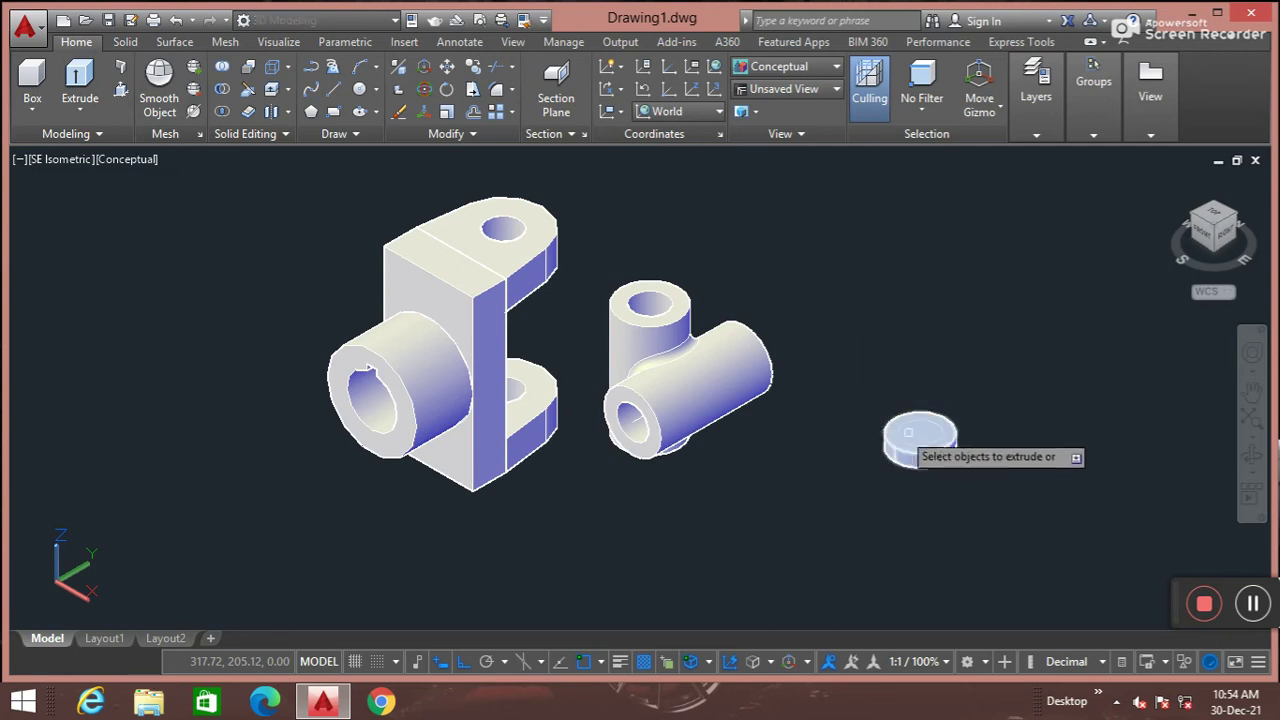
# Extrude the top circle 180 units upward as the pin shank and fit all parts in view
pyautogui.click(918, 433)
pyautogui.press('Return')
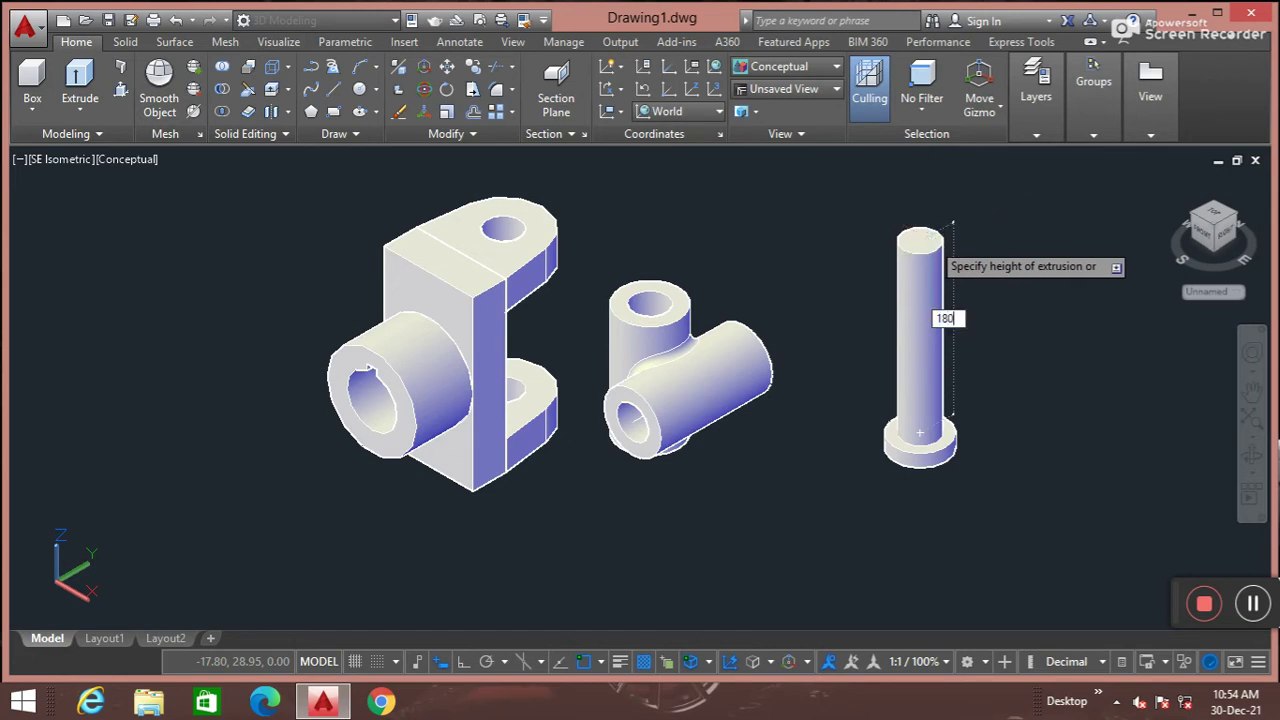
pyautogui.press('Return')
pyautogui.scroll(-2, 920, 230)
pyautogui.moveTo(939, 342); pyautogui.dragTo(921, 350, button='middle')
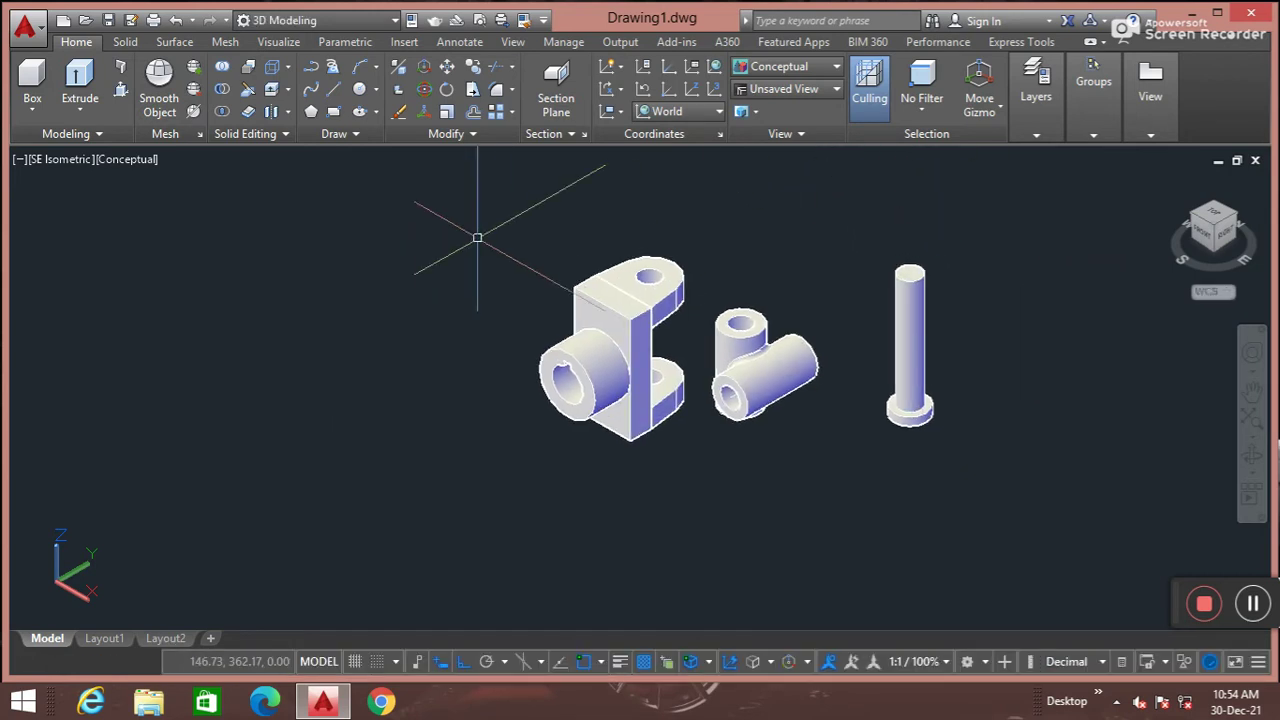
pyautogui.click(60, 160)
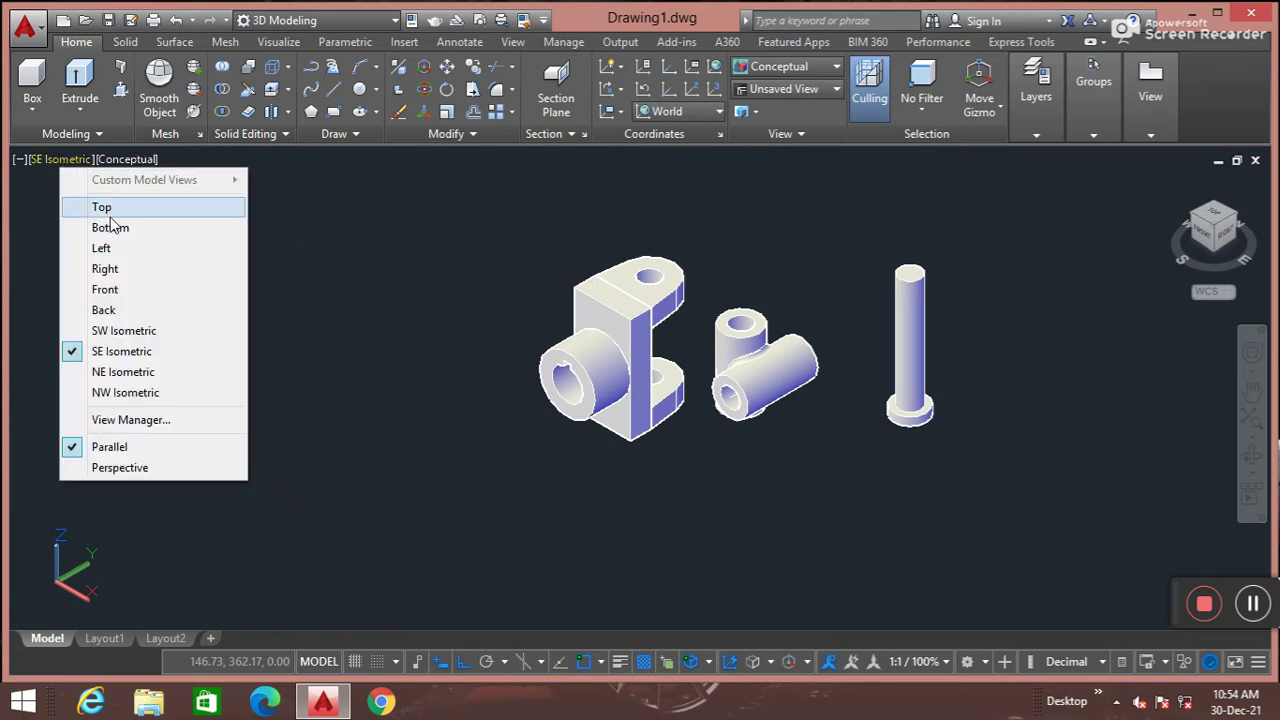
# Switch to Front view in 2D Wireframe and draw an 80-unit line from the pin's top
pyautogui.click(105, 289)
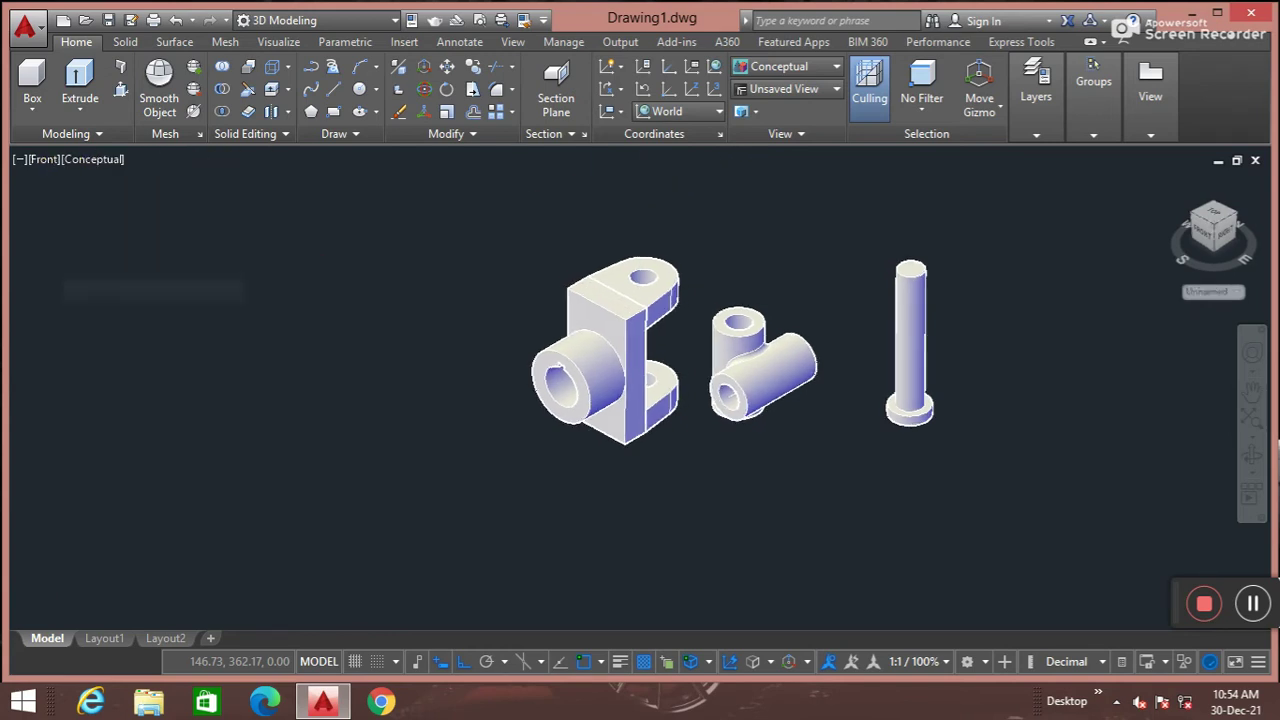
pyautogui.click(95, 159)
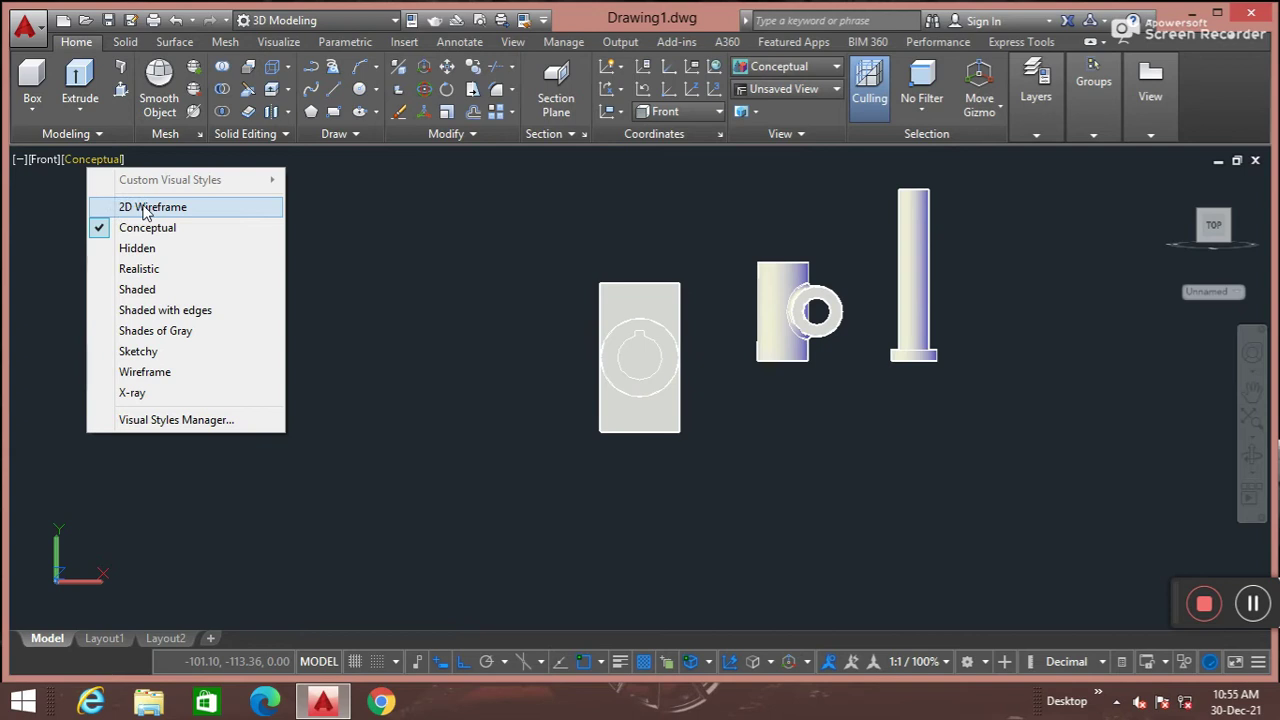
pyautogui.click(148, 210)
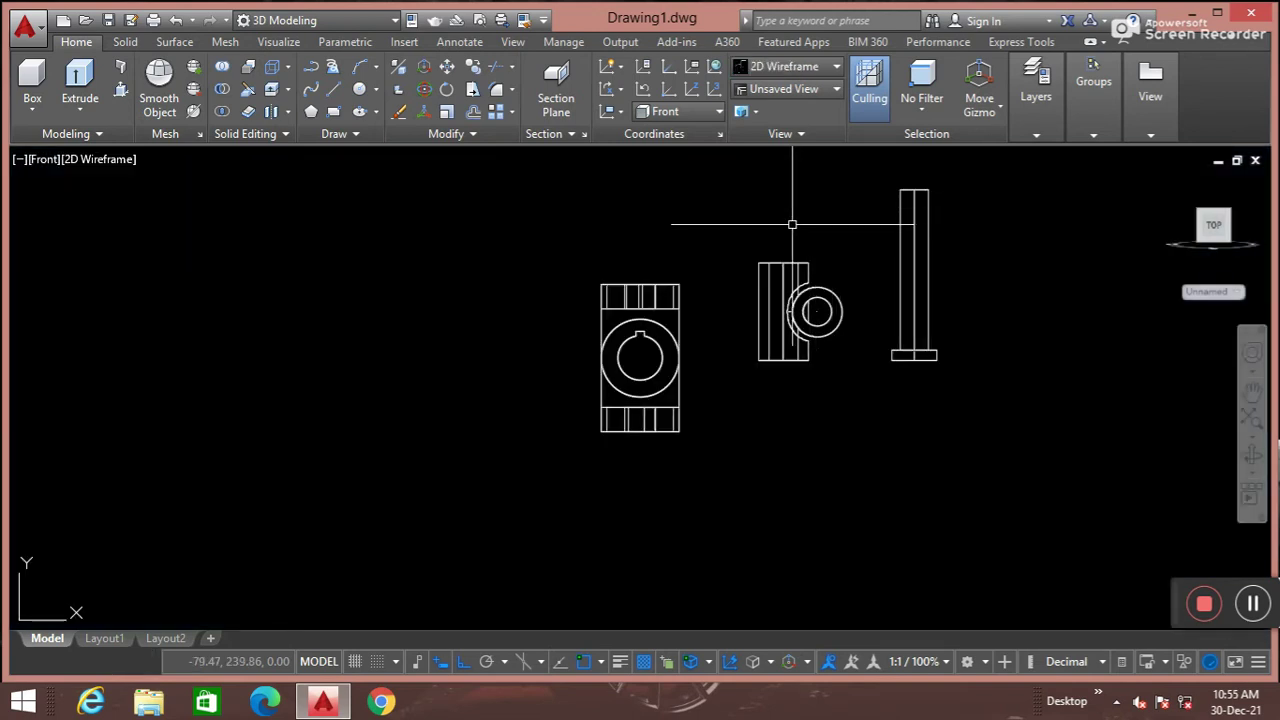
pyautogui.write('l')
pyautogui.press('Return')
pyautogui.click(914, 189)
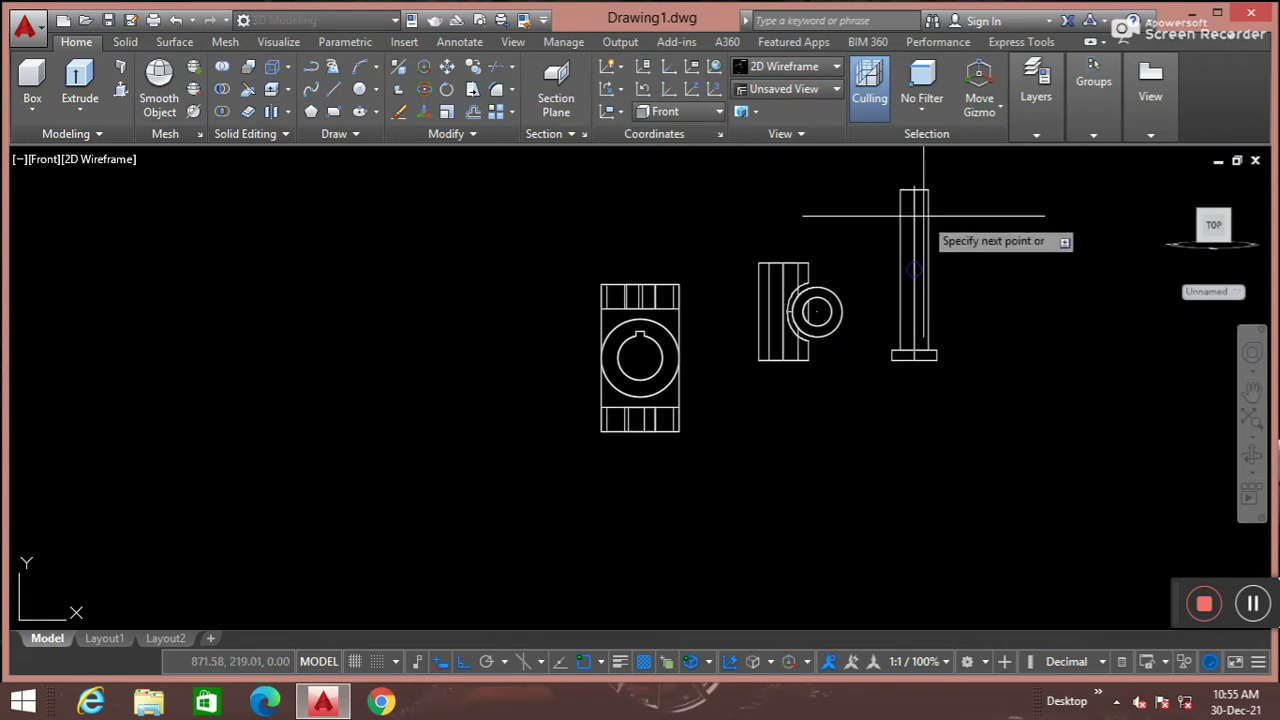
pyautogui.scroll(3, 908, 214)
pyautogui.moveTo(910, 155); pyautogui.dragTo(874, 318, button='middle')
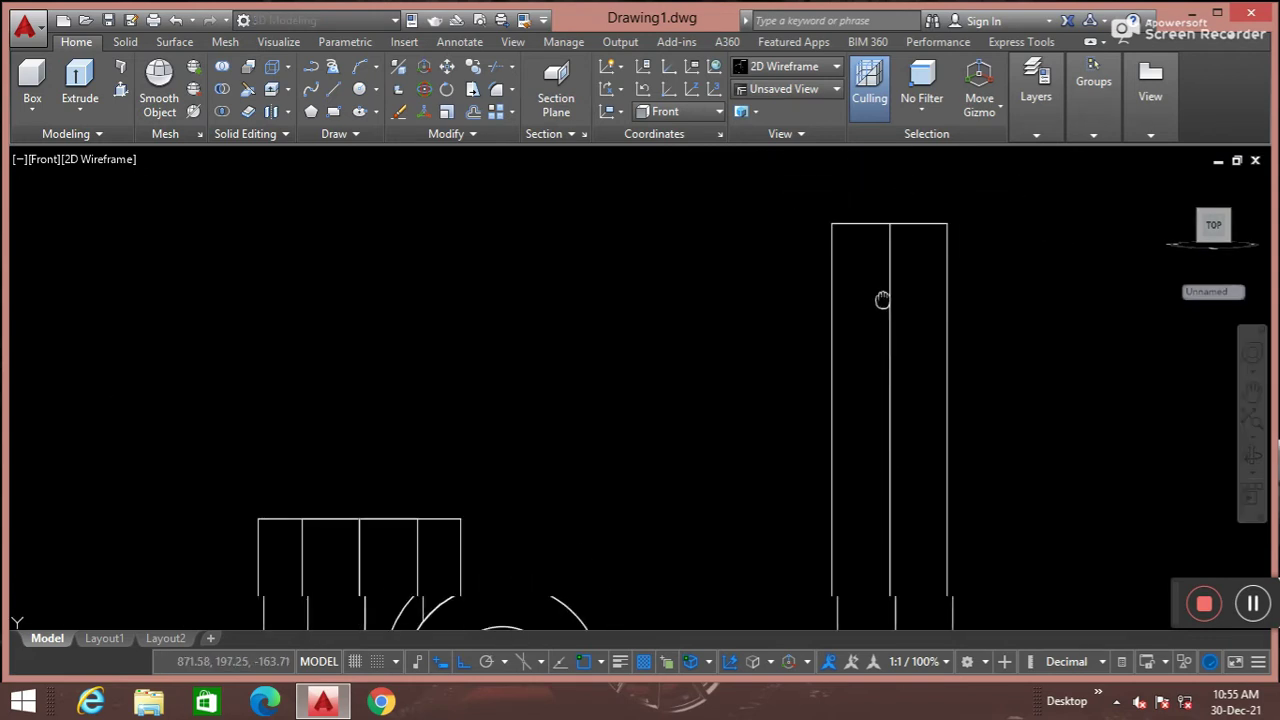
pyautogui.write('80')
pyautogui.press('Return')
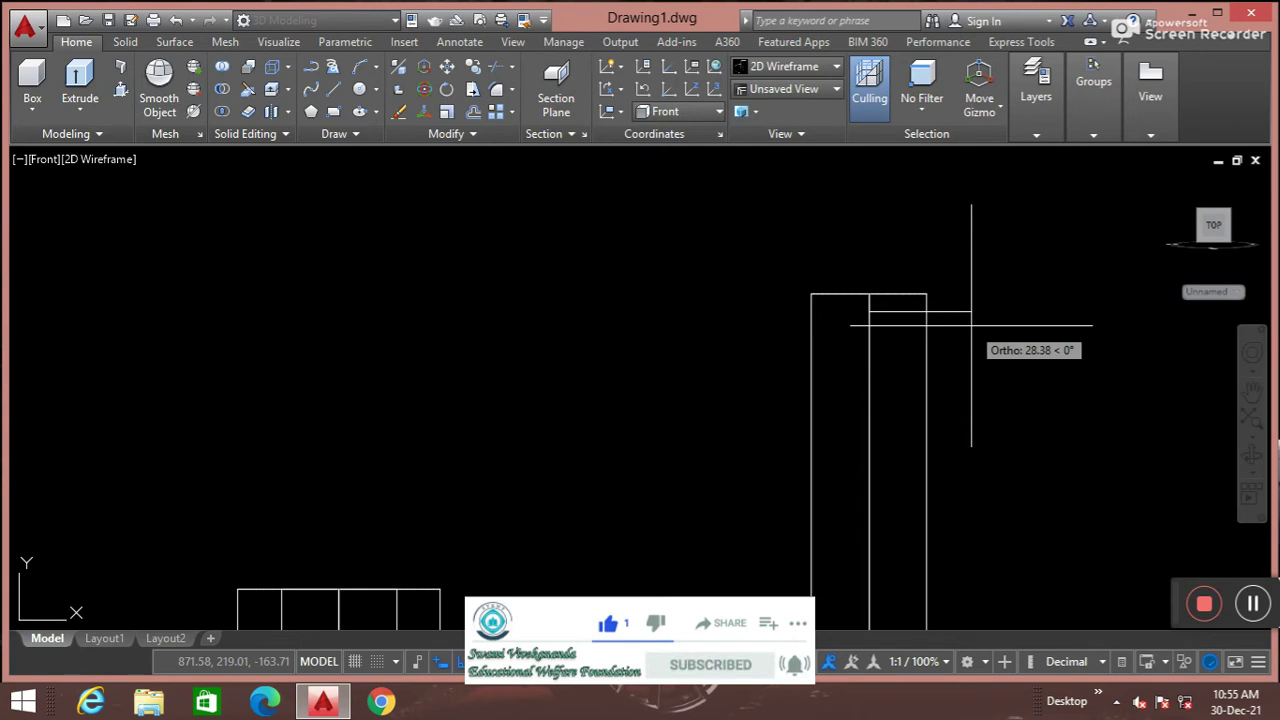
pyautogui.press('Escape')
# Draw a small circle centred on the pin's centre line near its top
pyautogui.write('c')
pyautogui.press('Return')
pyautogui.click(869, 311)
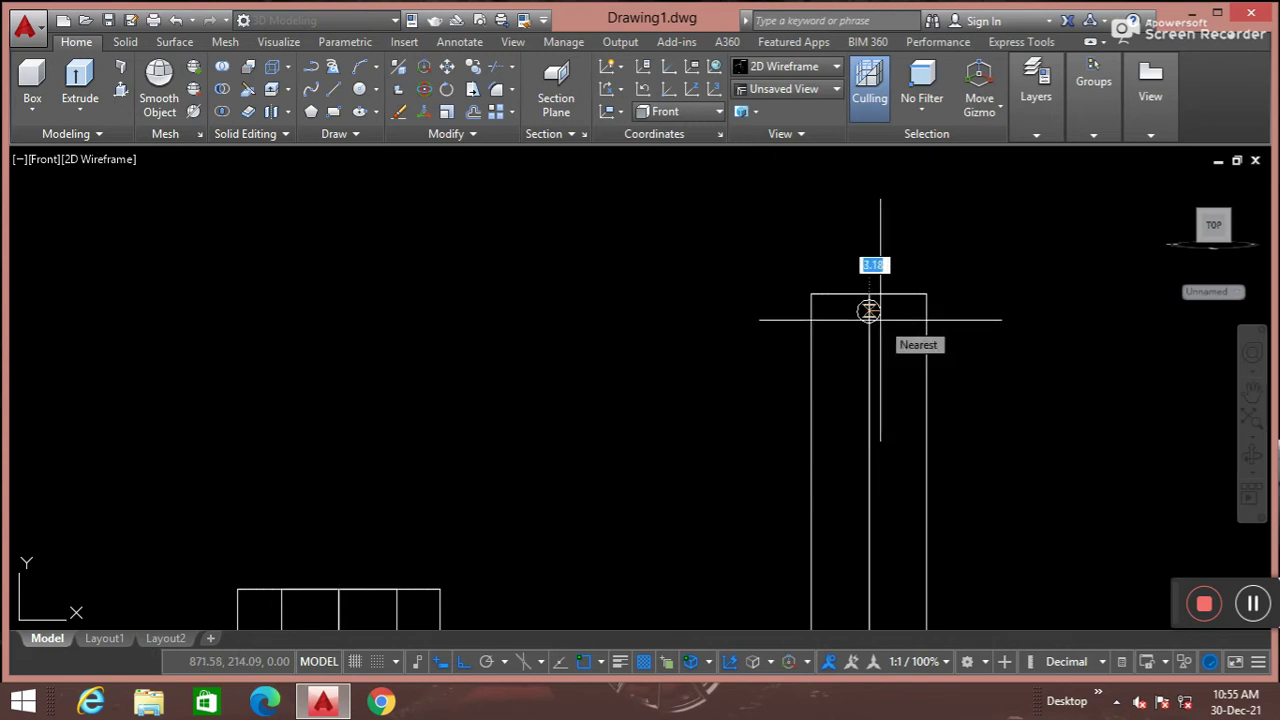
pyautogui.write('d')
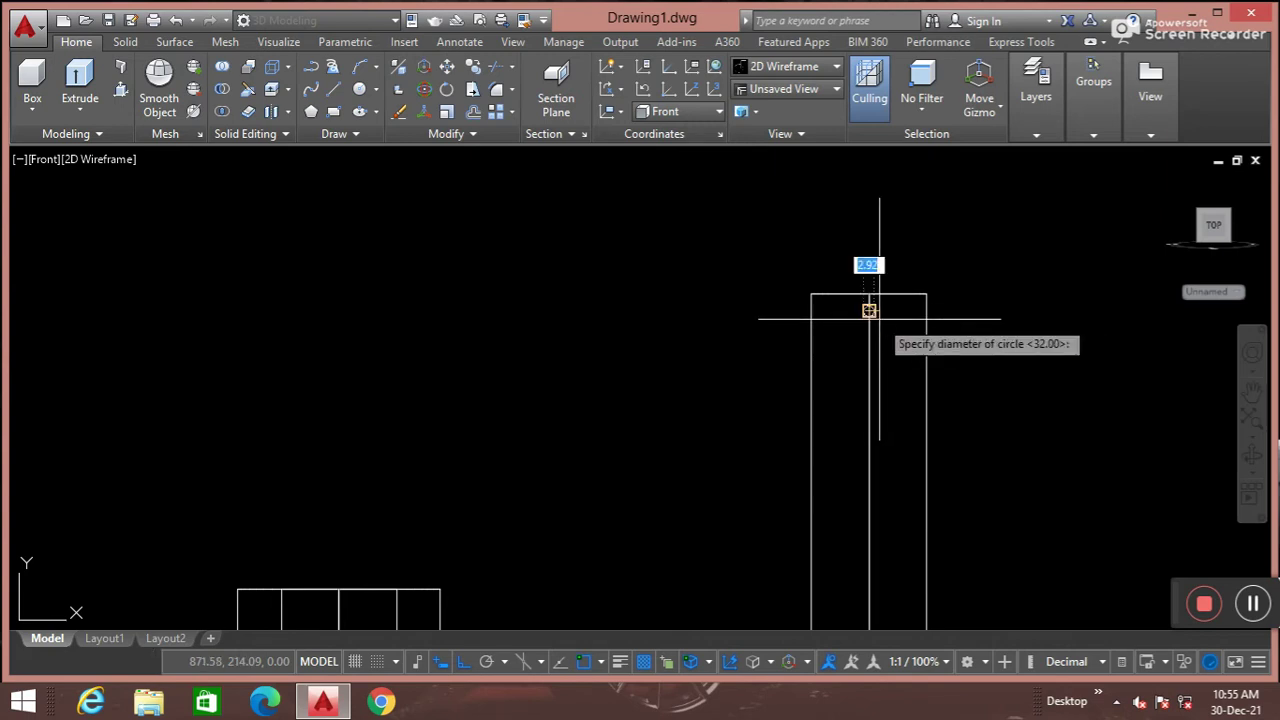
pyautogui.click(869, 310)
pyautogui.scroll(4, 869, 310)
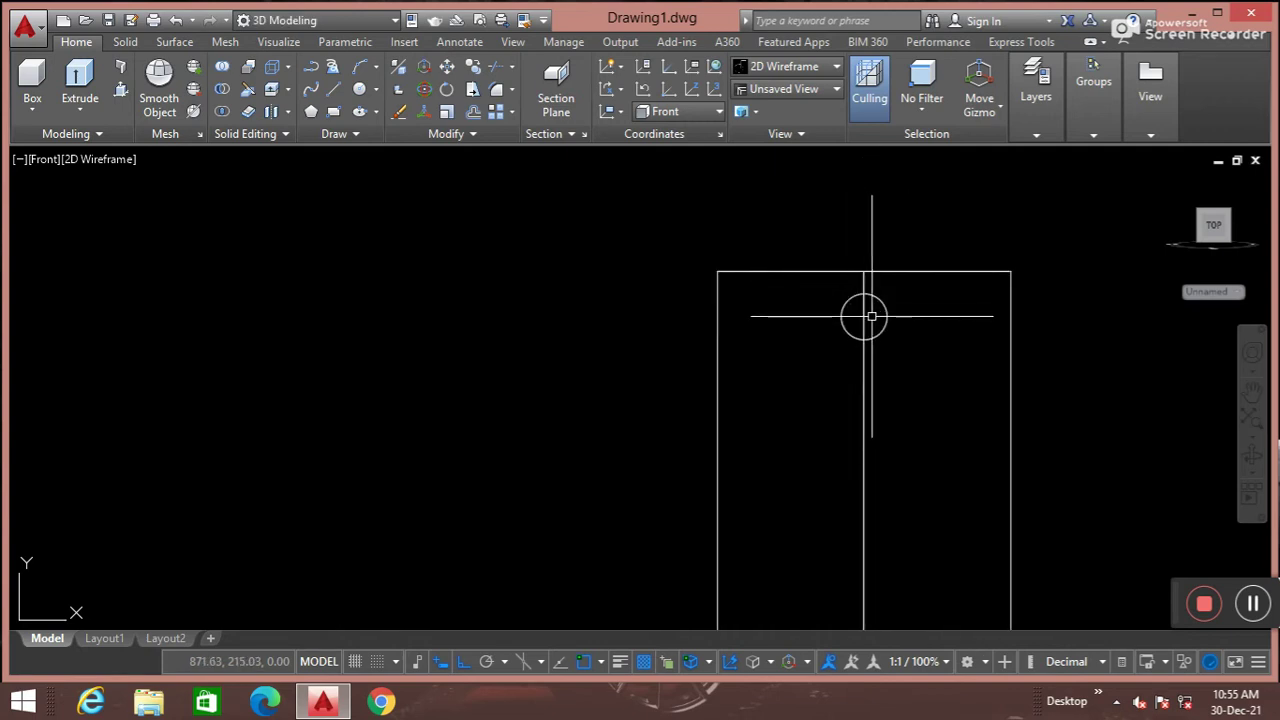
pyautogui.scroll(-4, 860, 314)
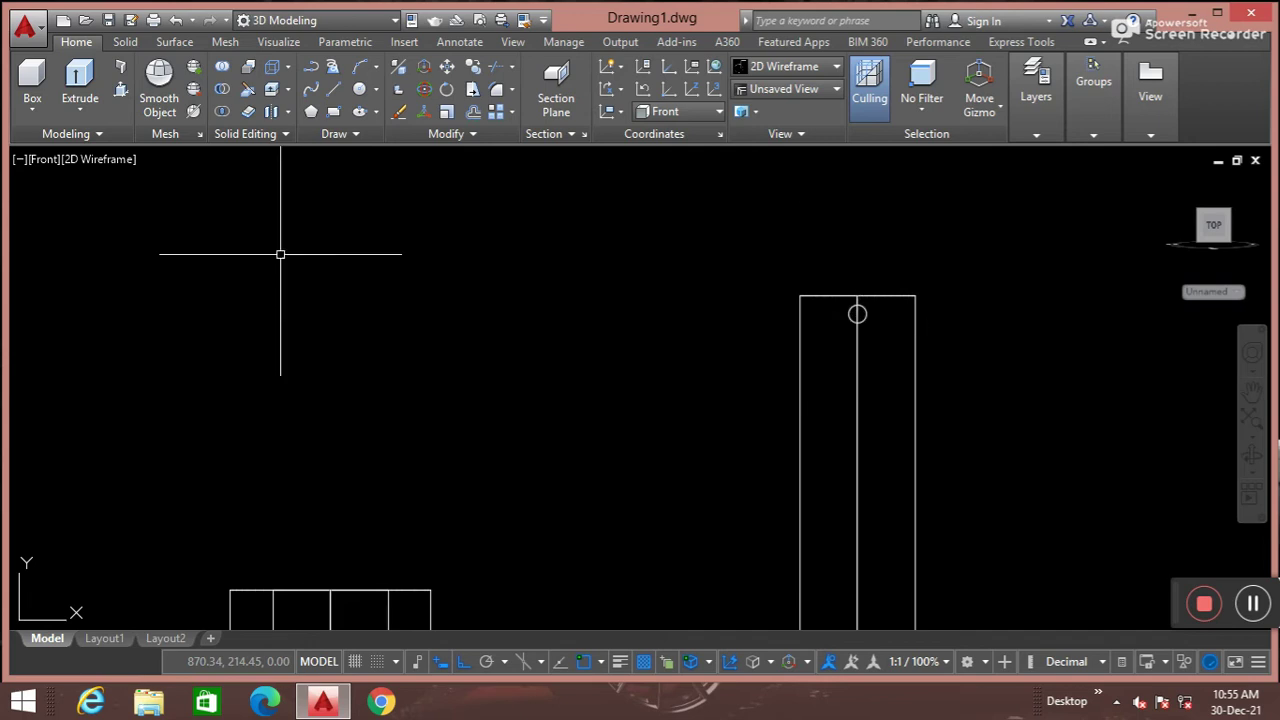
pyautogui.click(43, 158)
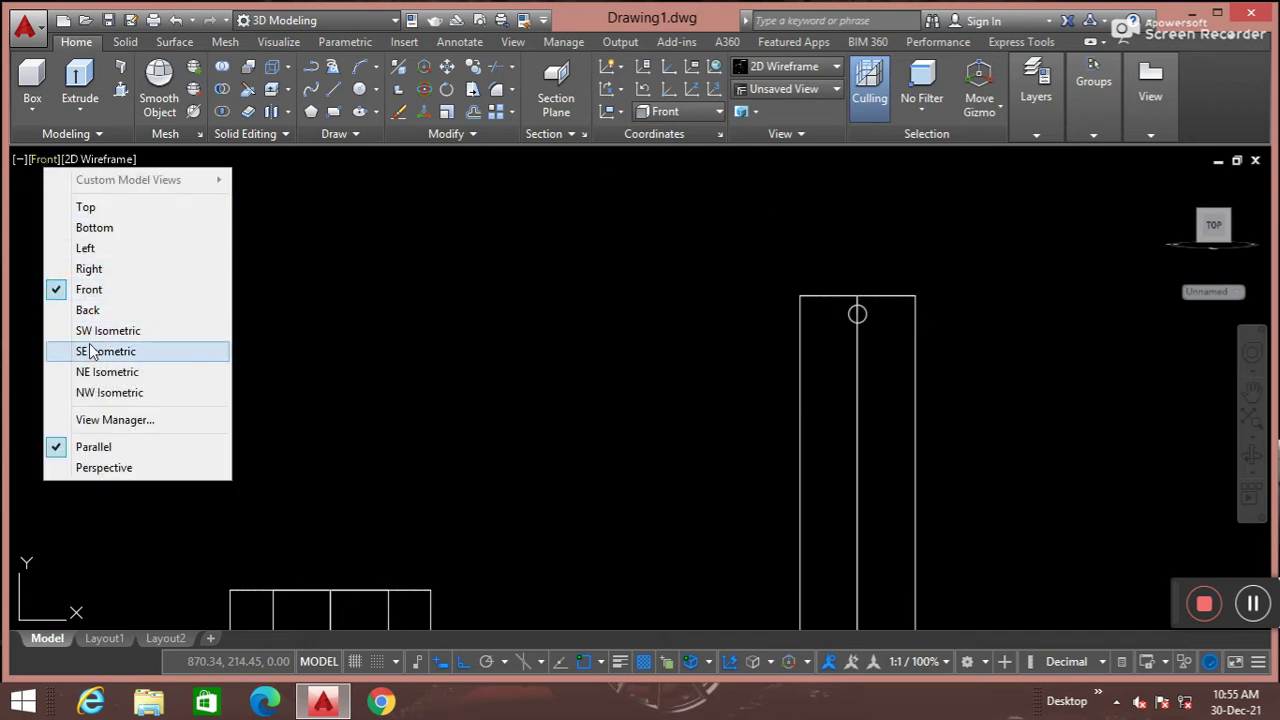
# Switch to SE Isometric view and frame the top of the pin
pyautogui.click(88, 351)
pyautogui.scroll(3, 817, 304)
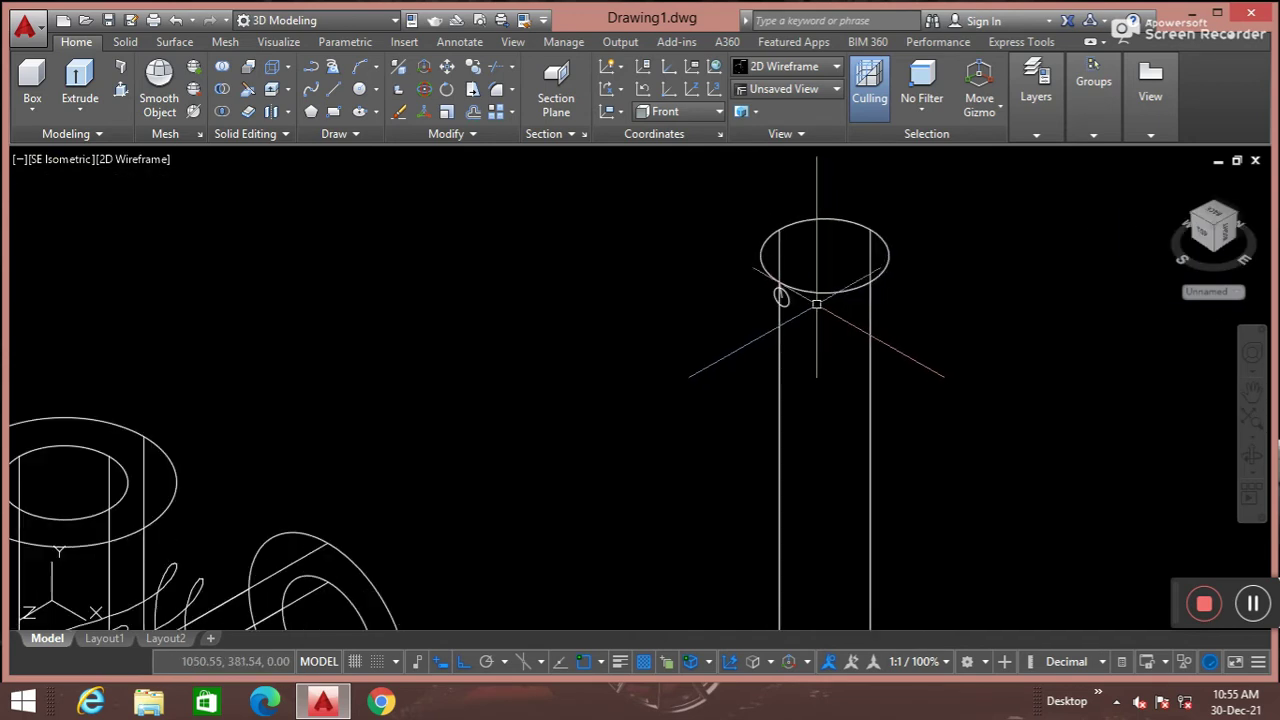
pyautogui.scroll(4, 772, 297)
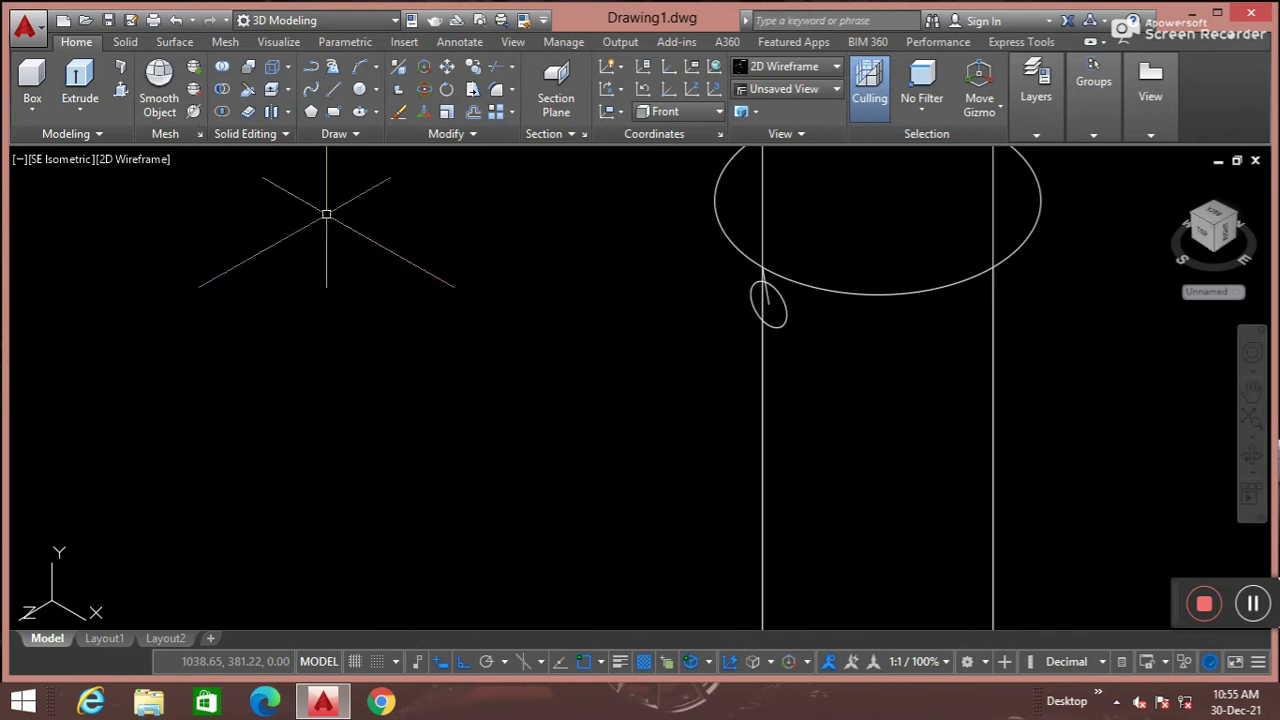
pyautogui.click(766, 288)
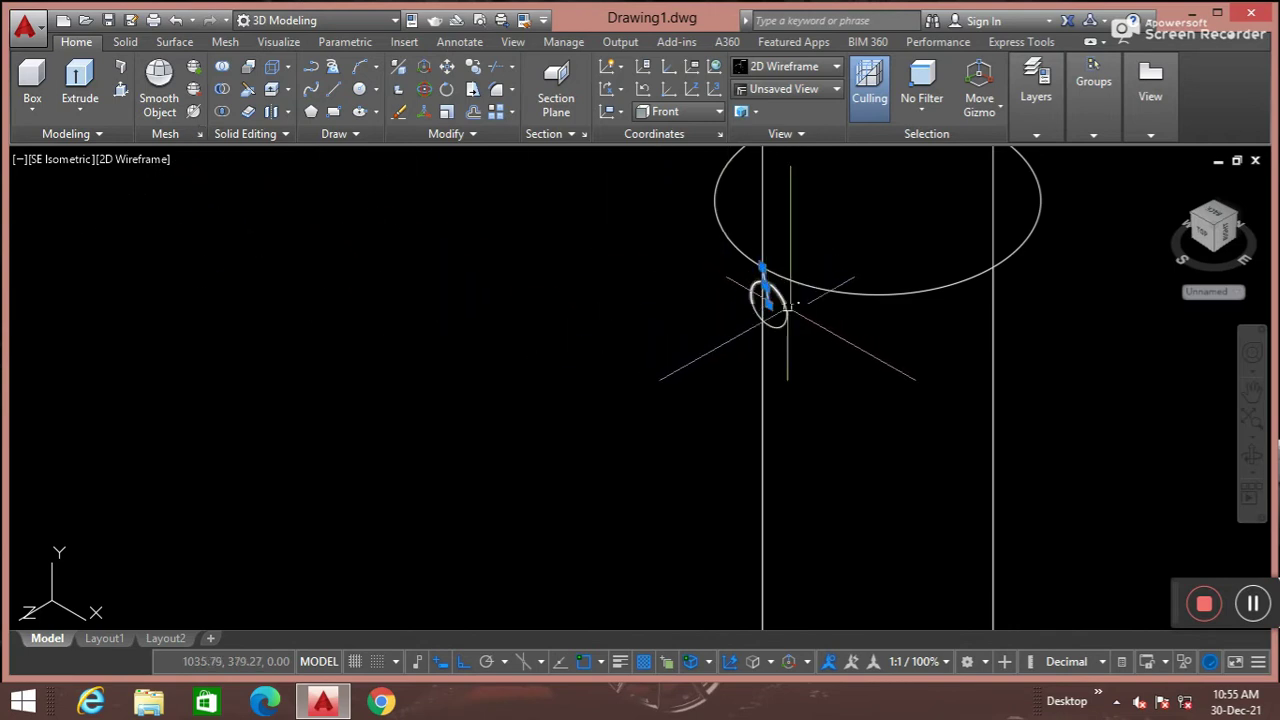
pyautogui.press('Escape')
pyautogui.scroll(-4, 840, 255)
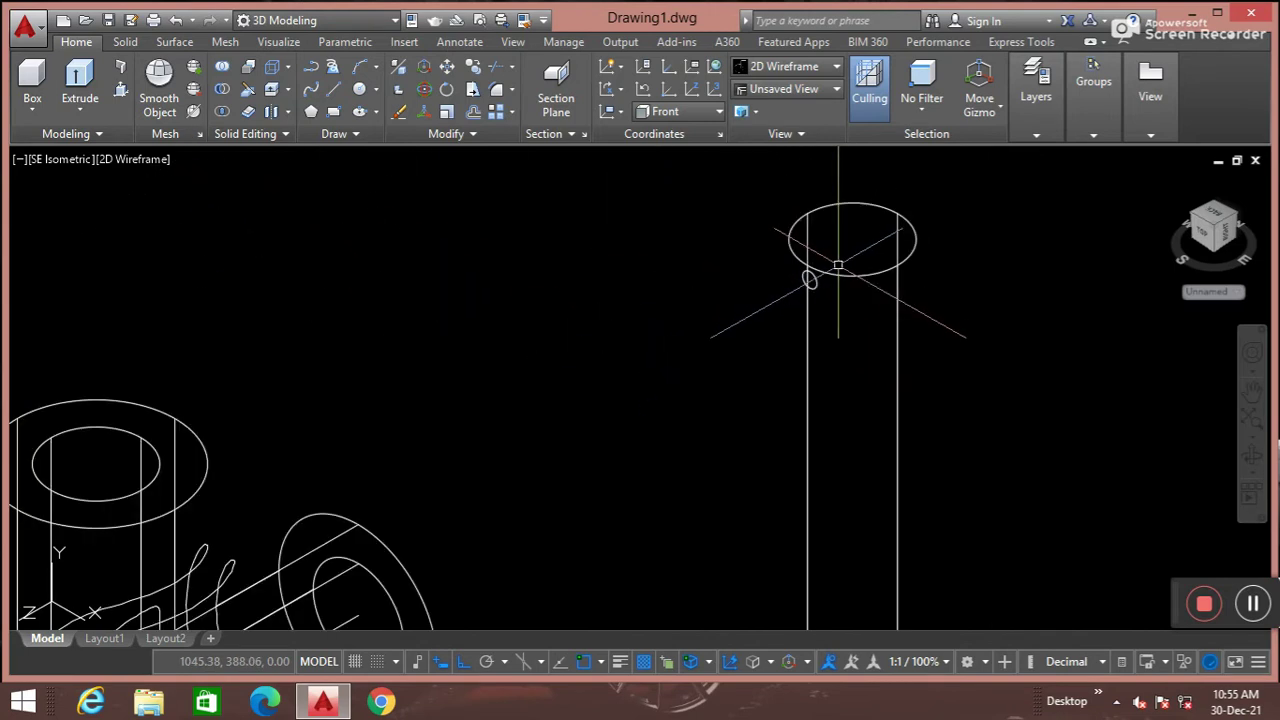
pyautogui.moveTo(838, 263); pyautogui.dragTo(792, 300, button='middle')
# Draw a 5-unit line down from the centre of the pin's top
pyautogui.write('l')
pyautogui.press('Return')
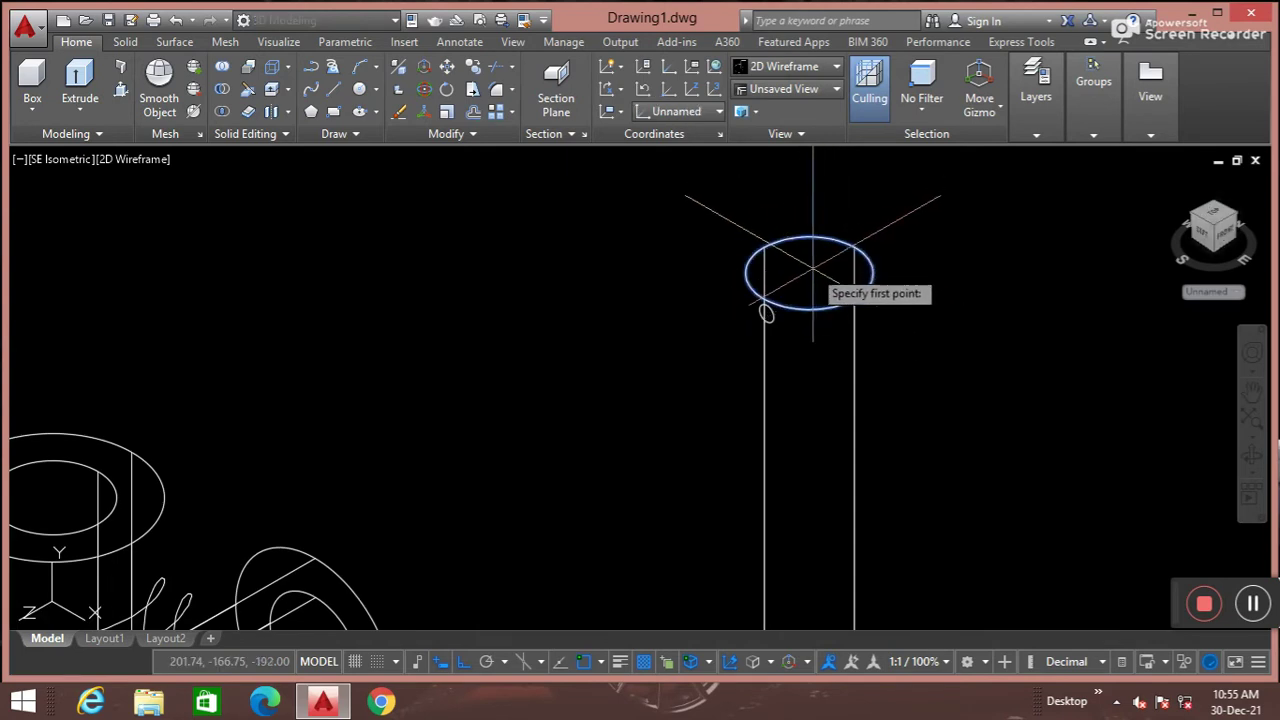
pyautogui.click(808, 272)
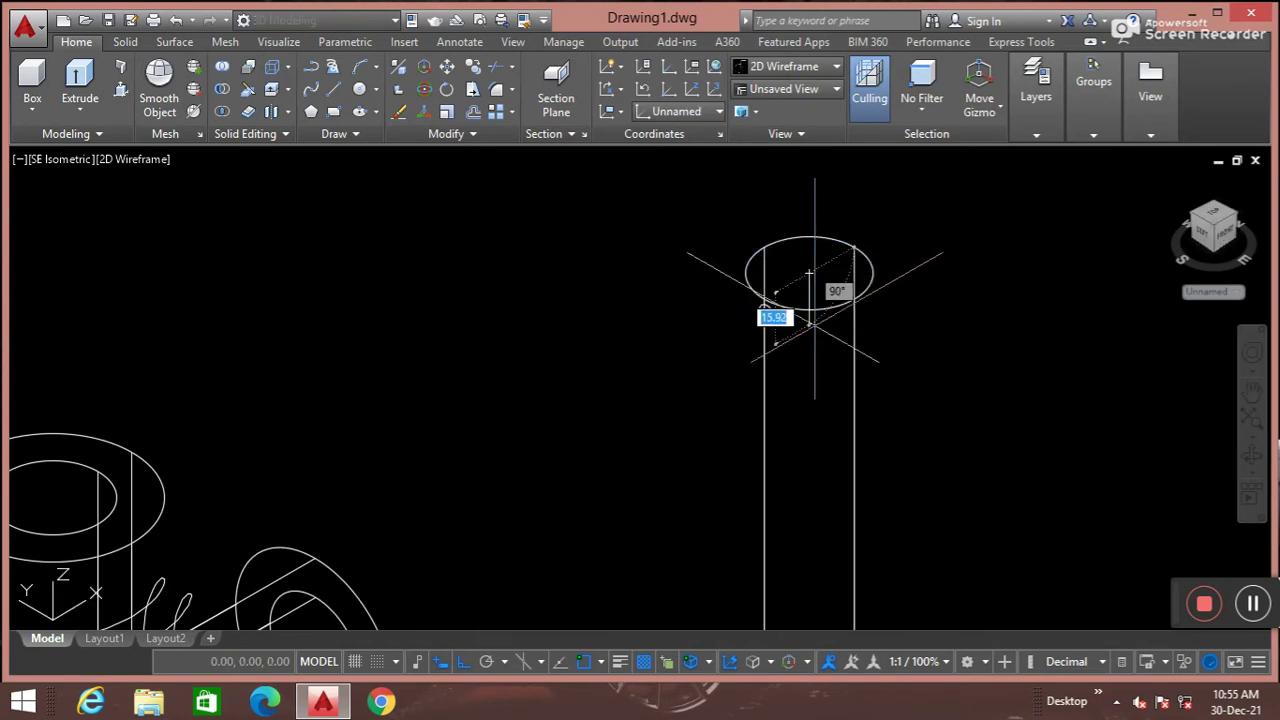
pyautogui.write('5')
pyautogui.press('Return')
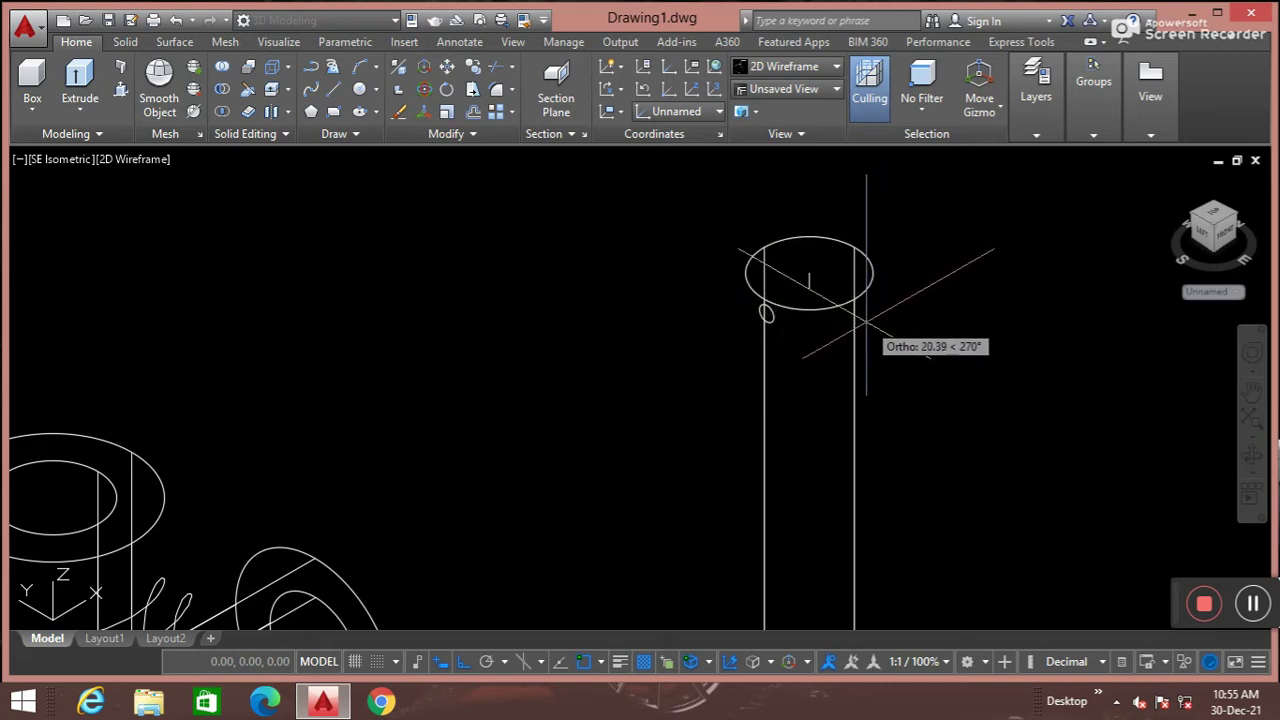
pyautogui.press('Escape')
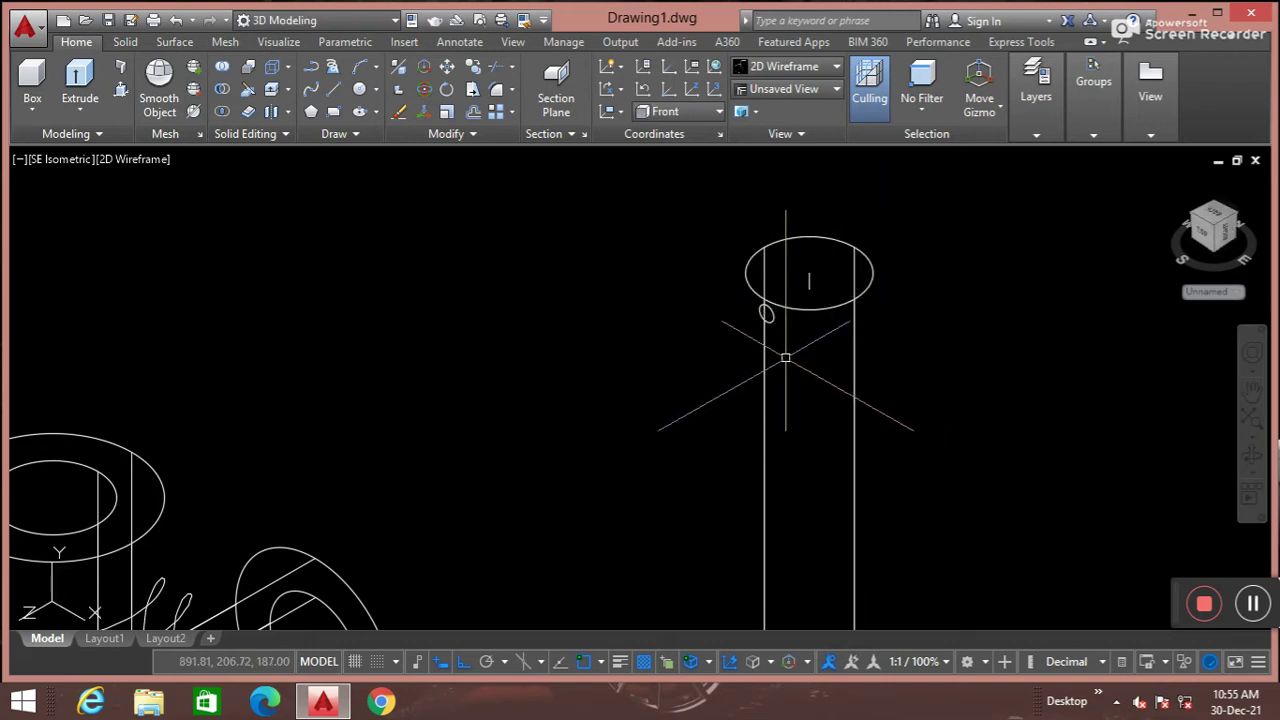
pyautogui.write('m')
# Move the small circle up onto the top of the tall cylinder
pyautogui.press('Return')
pyautogui.click(766, 311)
pyautogui.press('Return')
pyautogui.scroll(2, 764, 313)
pyautogui.click(763, 310)
pyautogui.click(829, 270)
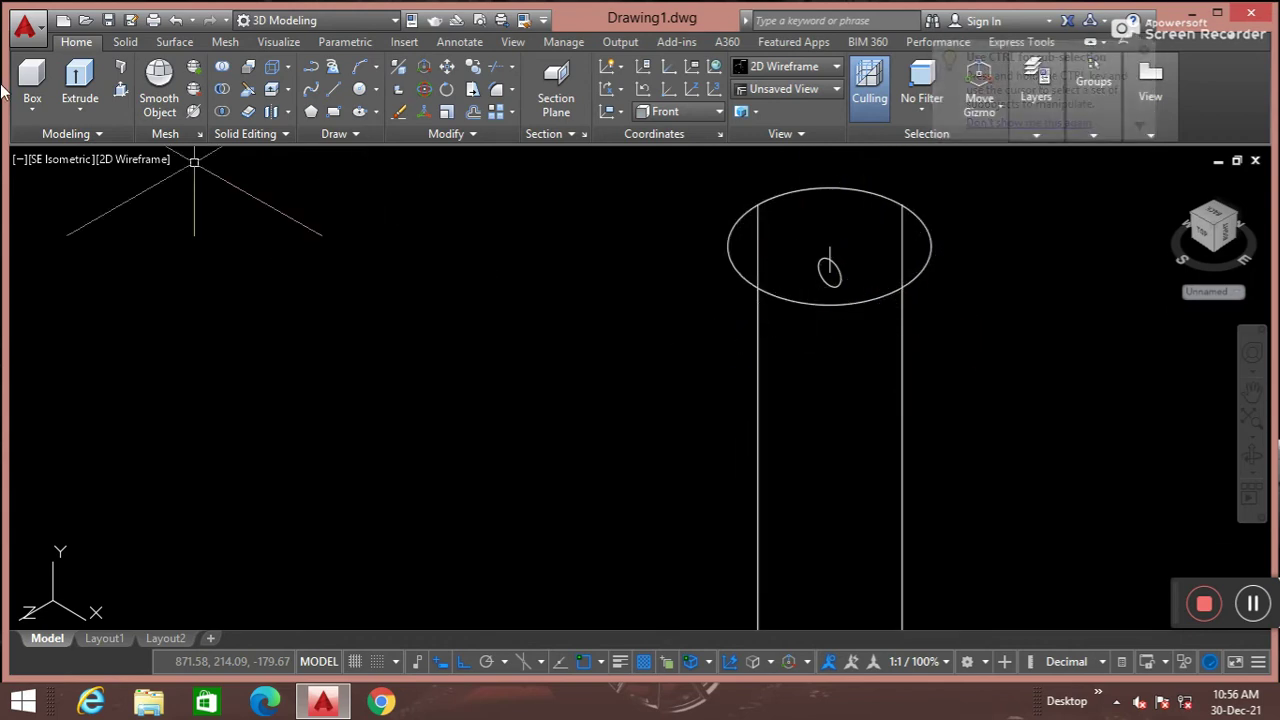
# Extrude the small circle into a thin rod
pyautogui.click(80, 78)
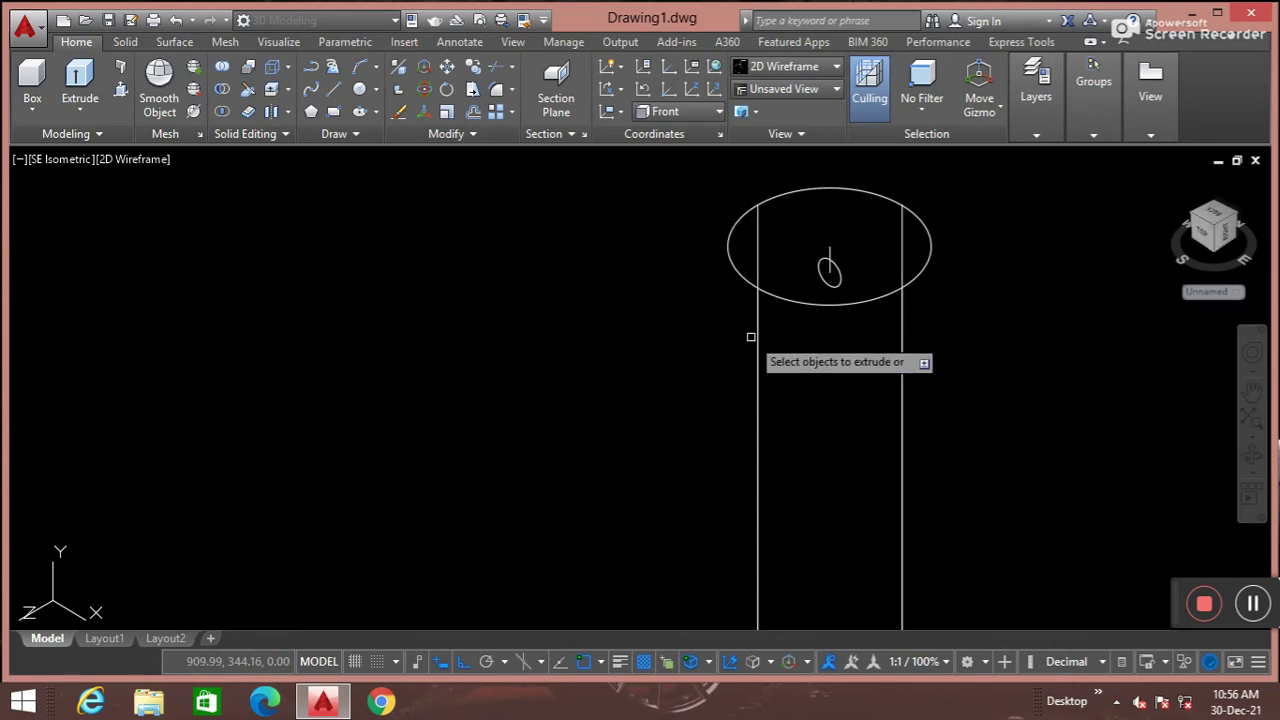
pyautogui.click(834, 280)
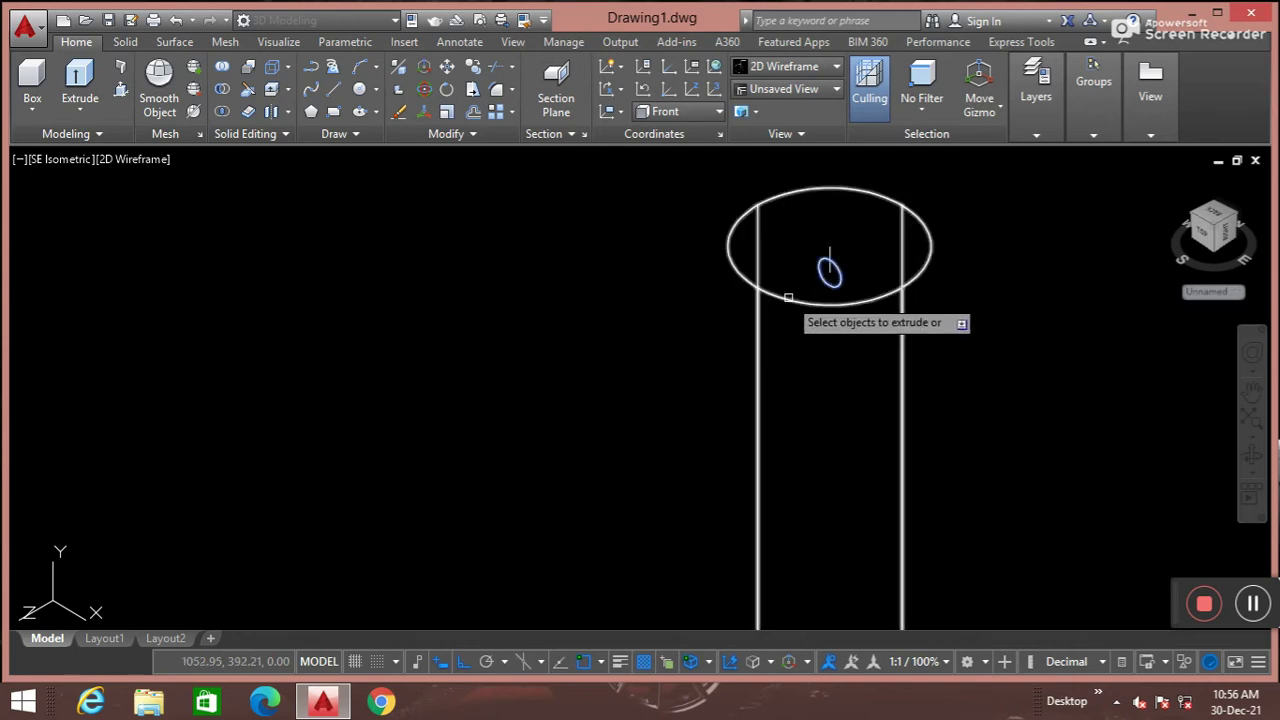
pyautogui.press('Return')
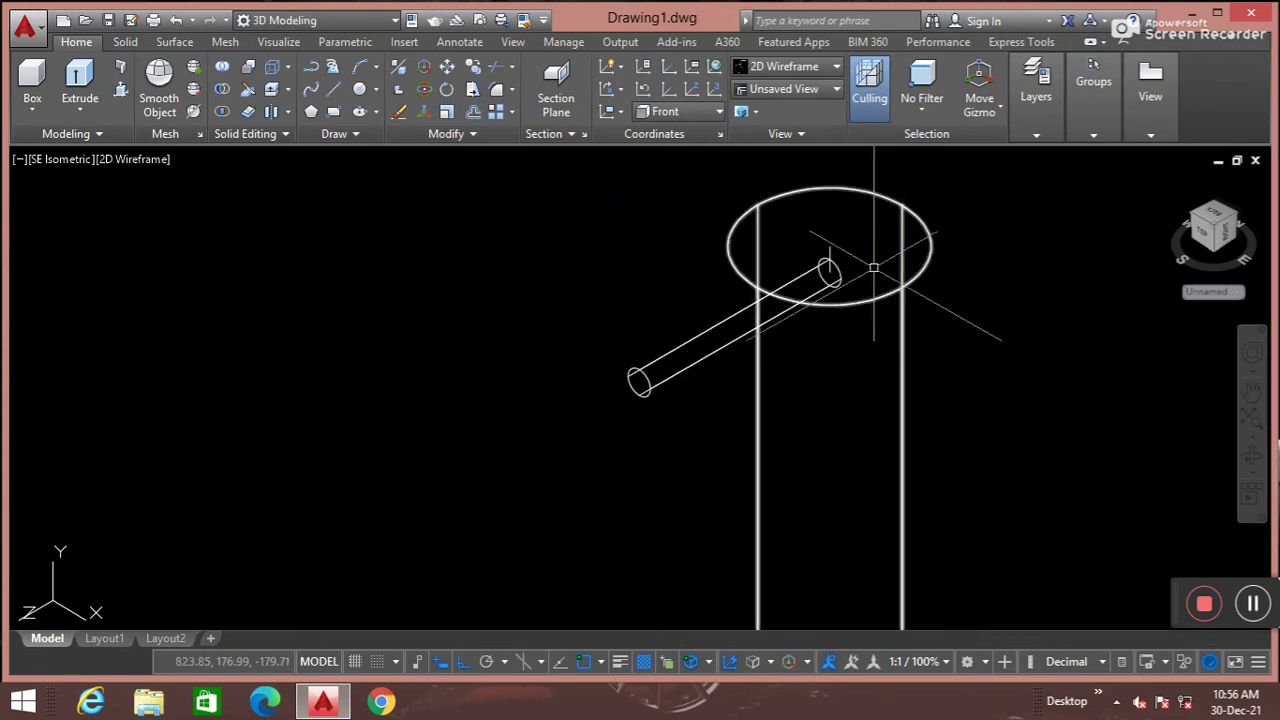
pyautogui.click(120, 88)
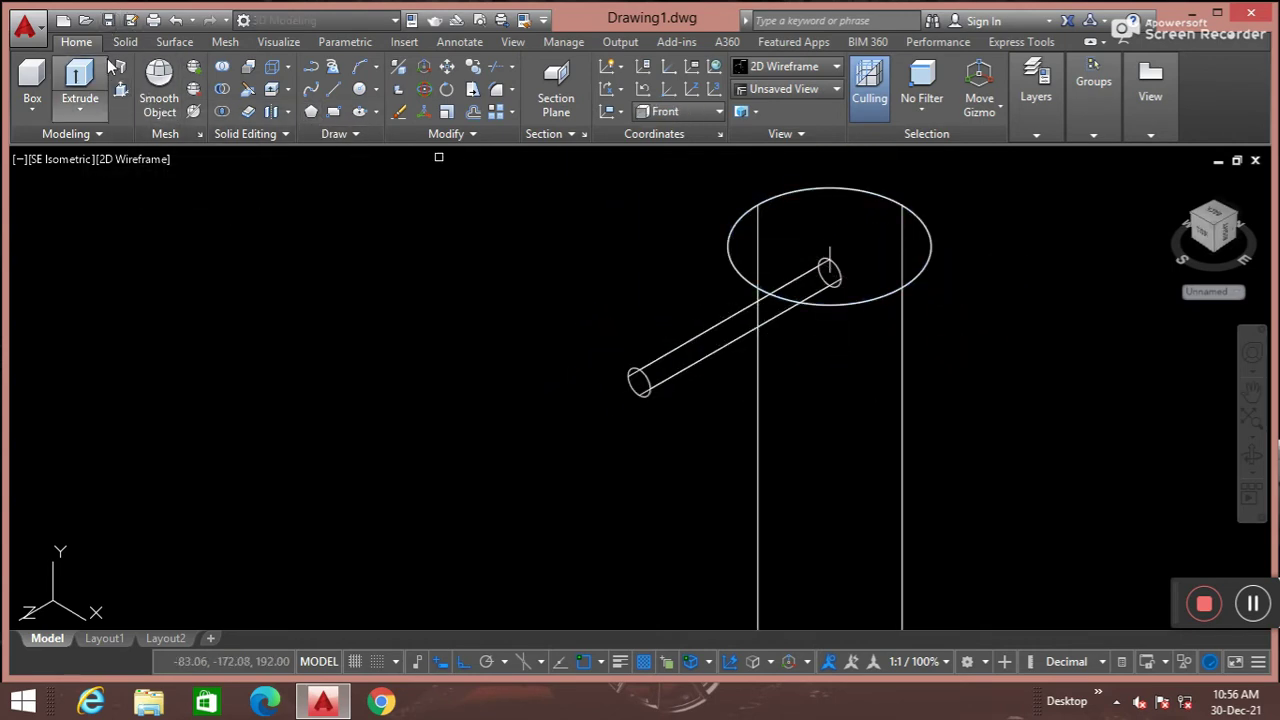
pyautogui.click(90, 86)
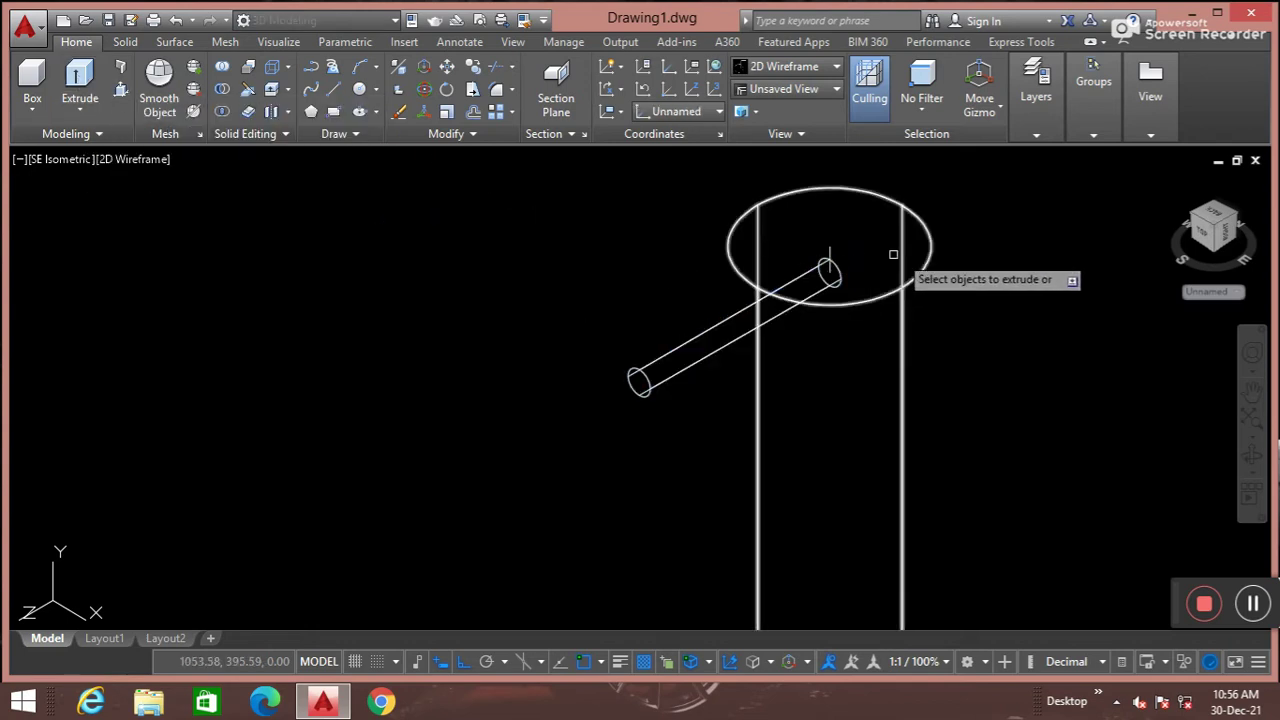
pyautogui.press('Escape')
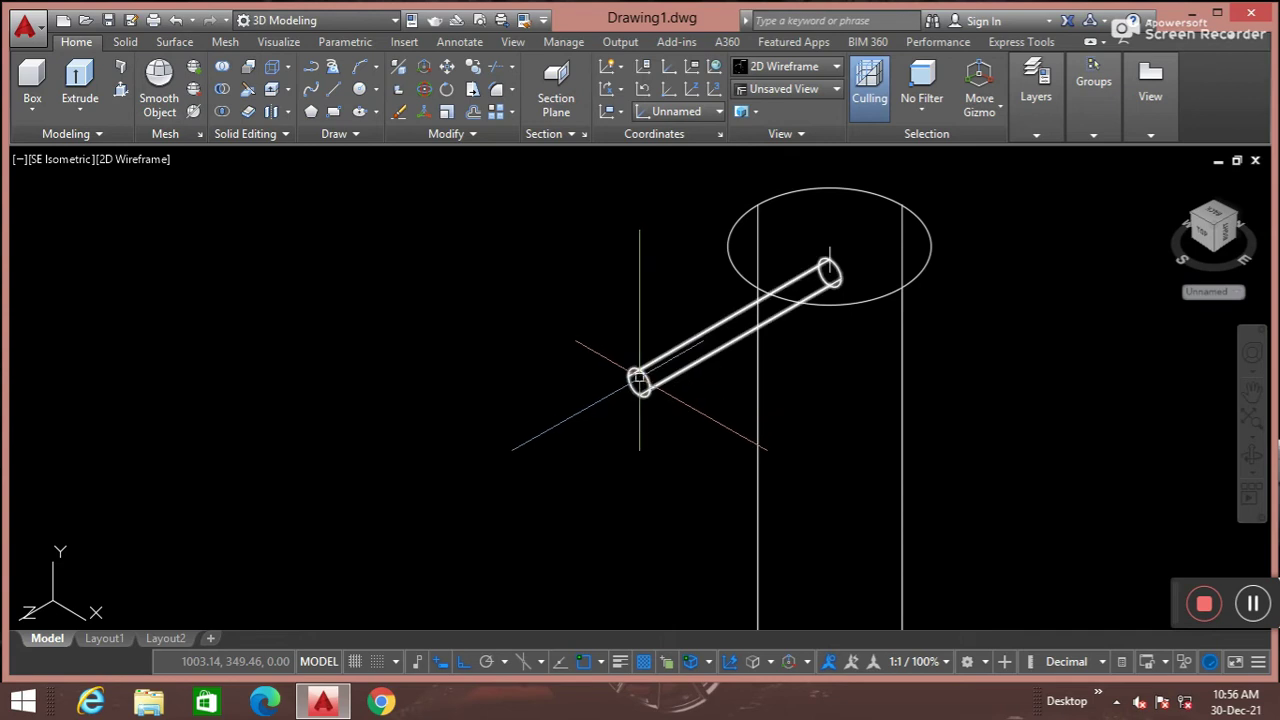
pyautogui.write('M')
pyautogui.press('Escape')
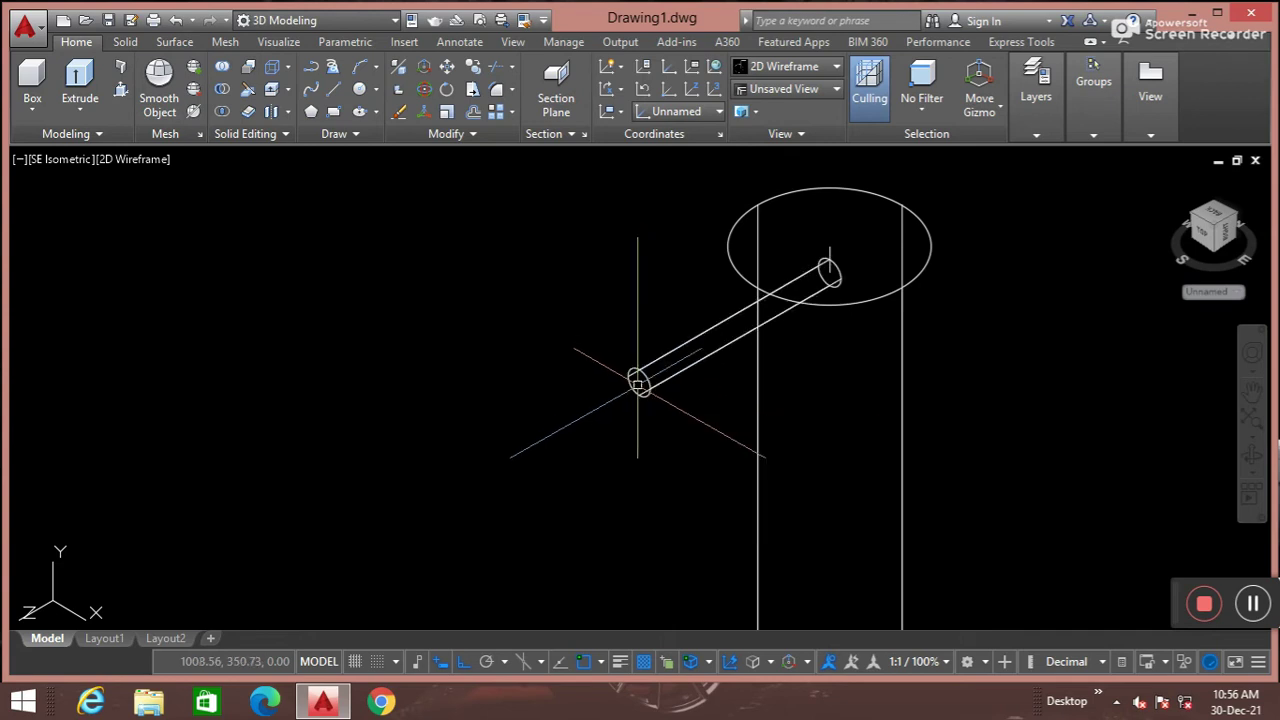
pyautogui.write('3m')
# Reposition the rod with 3DMOVE so it passes crosswise through the pin's top end
pyautogui.press('Return')
pyautogui.click(634, 374)
pyautogui.click(641, 368)
pyautogui.press('Return')
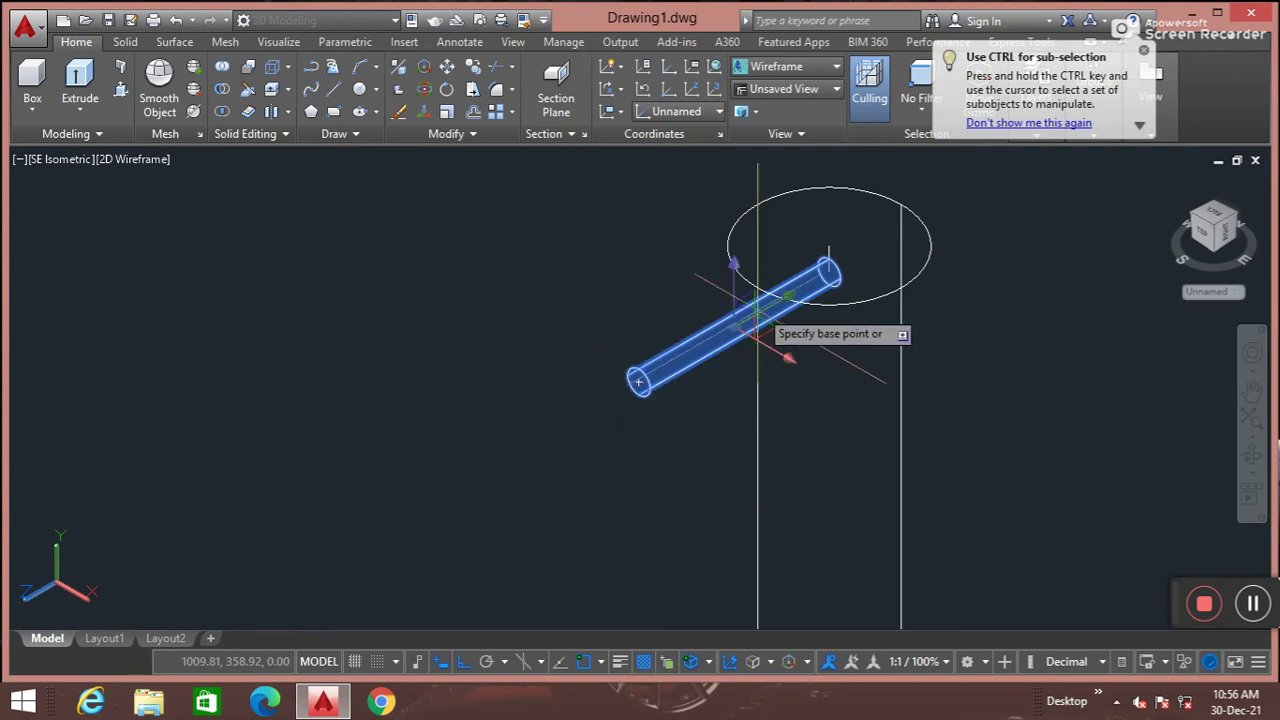
pyautogui.click(768, 307)
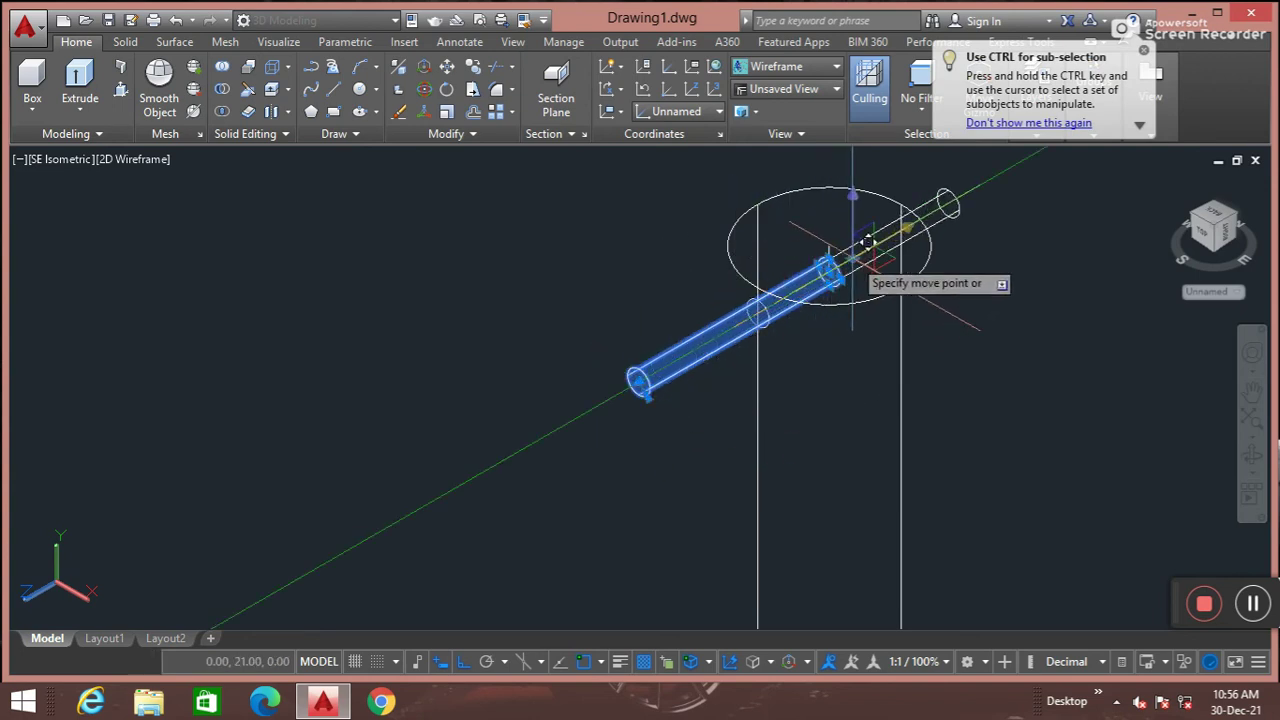
pyautogui.press('Escape')
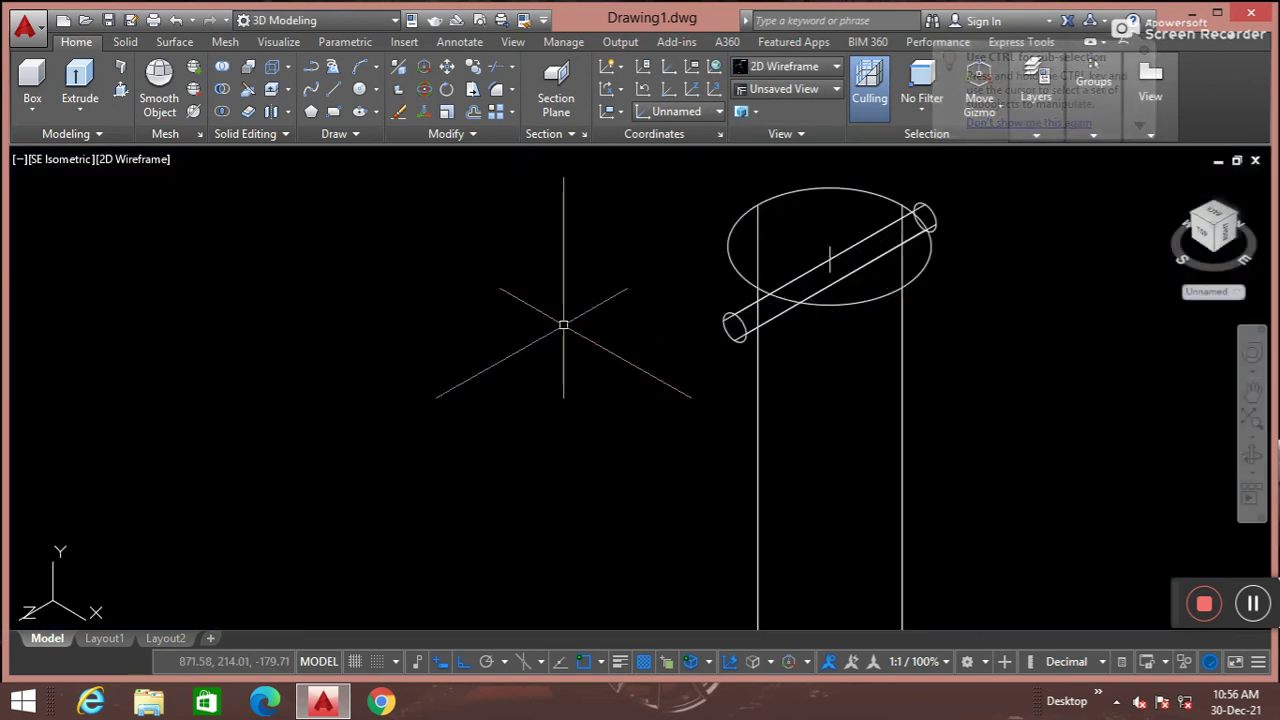
# Subtract the thin rod from the tall cylinder, leaving a cross-hole near the pin's top
pyautogui.click(230, 108)
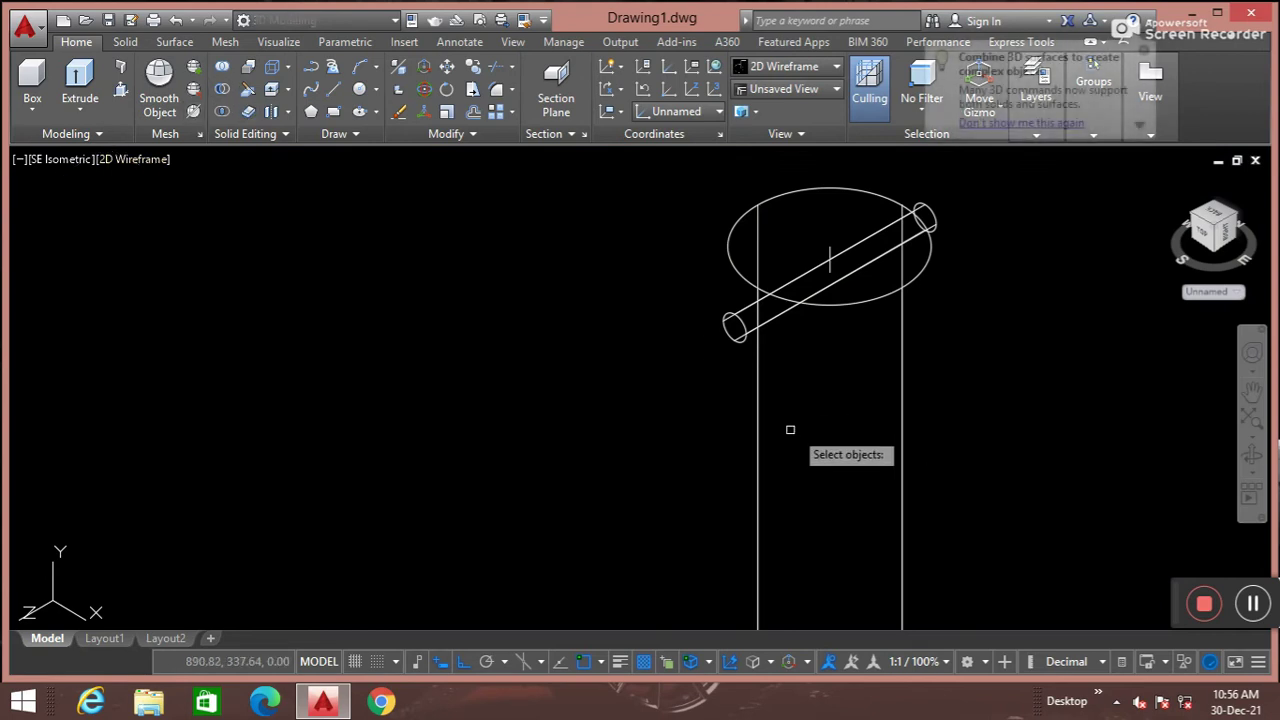
pyautogui.click(758, 402)
pyautogui.click(735, 414)
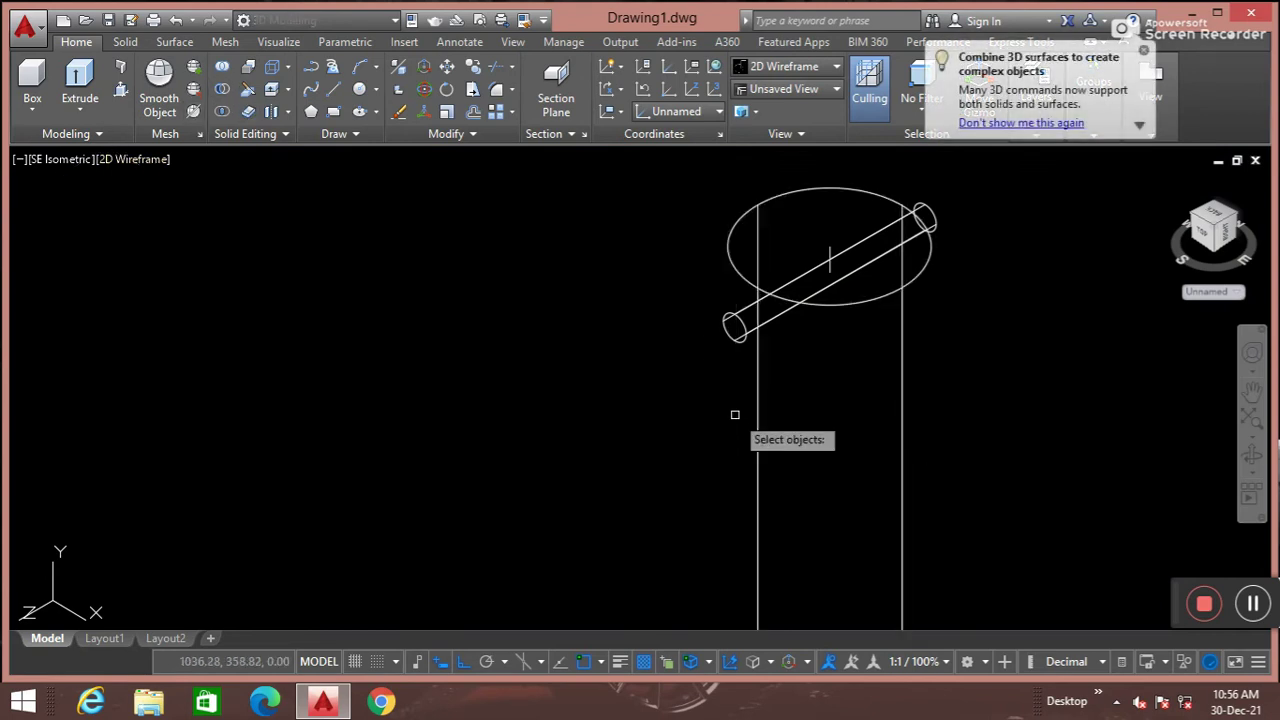
pyautogui.write('su')
pyautogui.press('Return')
pyautogui.click(757, 418)
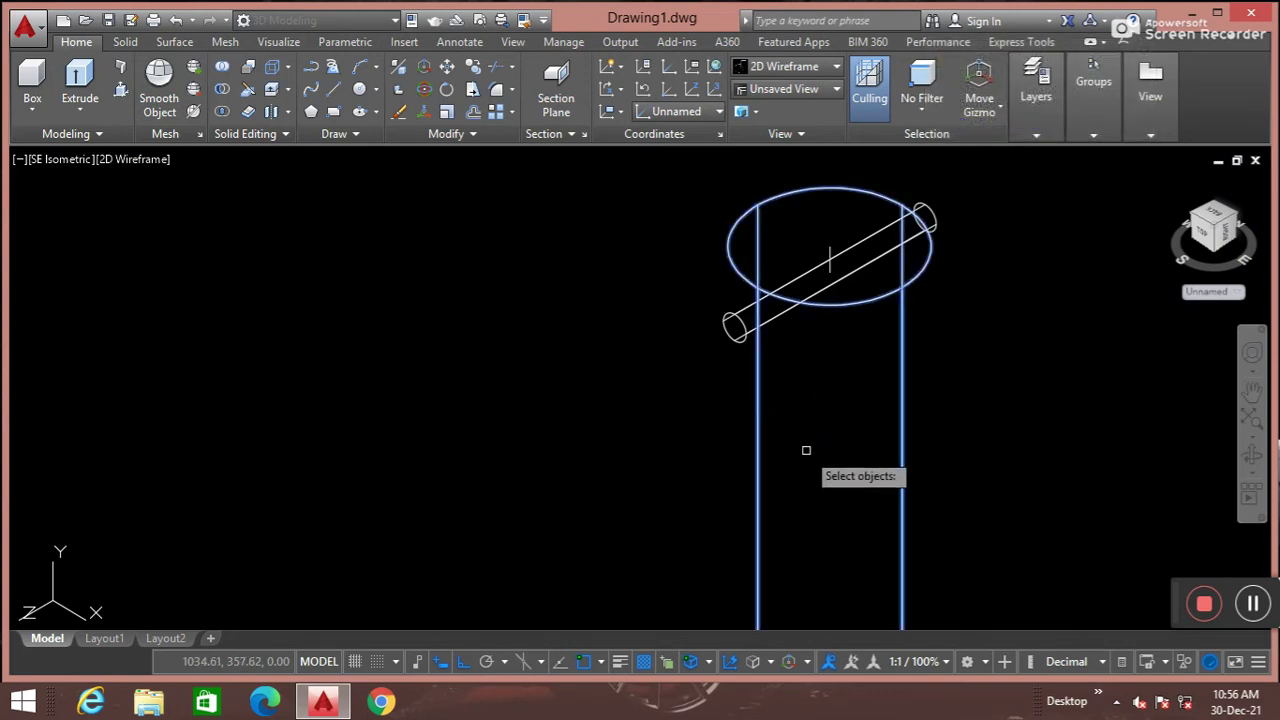
pyautogui.press('Return')
pyautogui.click(717, 325)
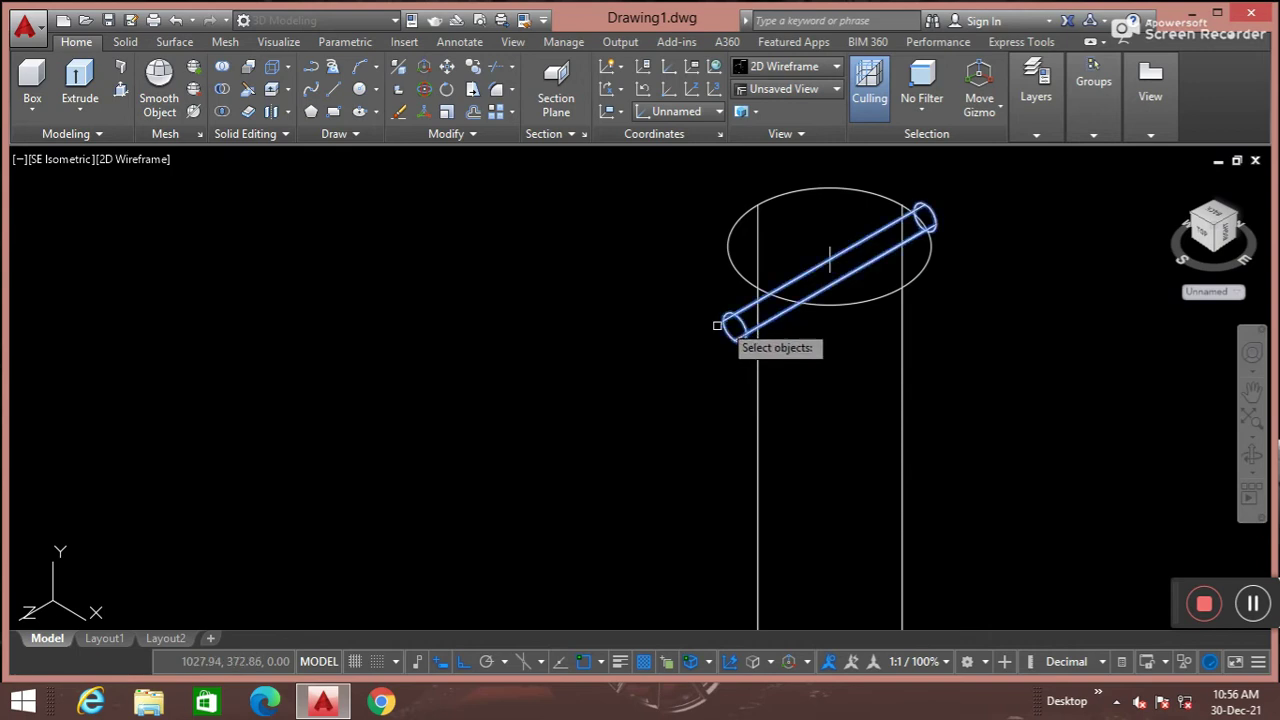
pyautogui.press('Return')
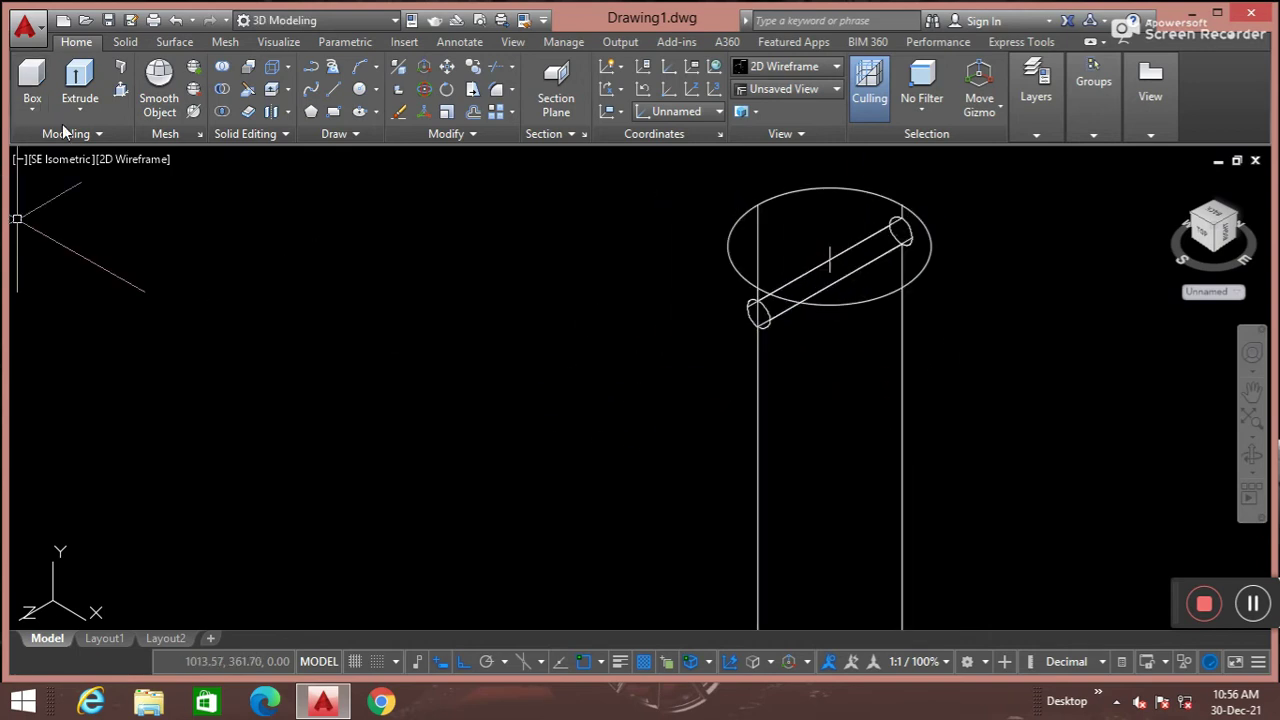
# Check the result in Conceptual shading, then return to 2D Wireframe
pyautogui.click(130, 160)
pyautogui.click(170, 222)
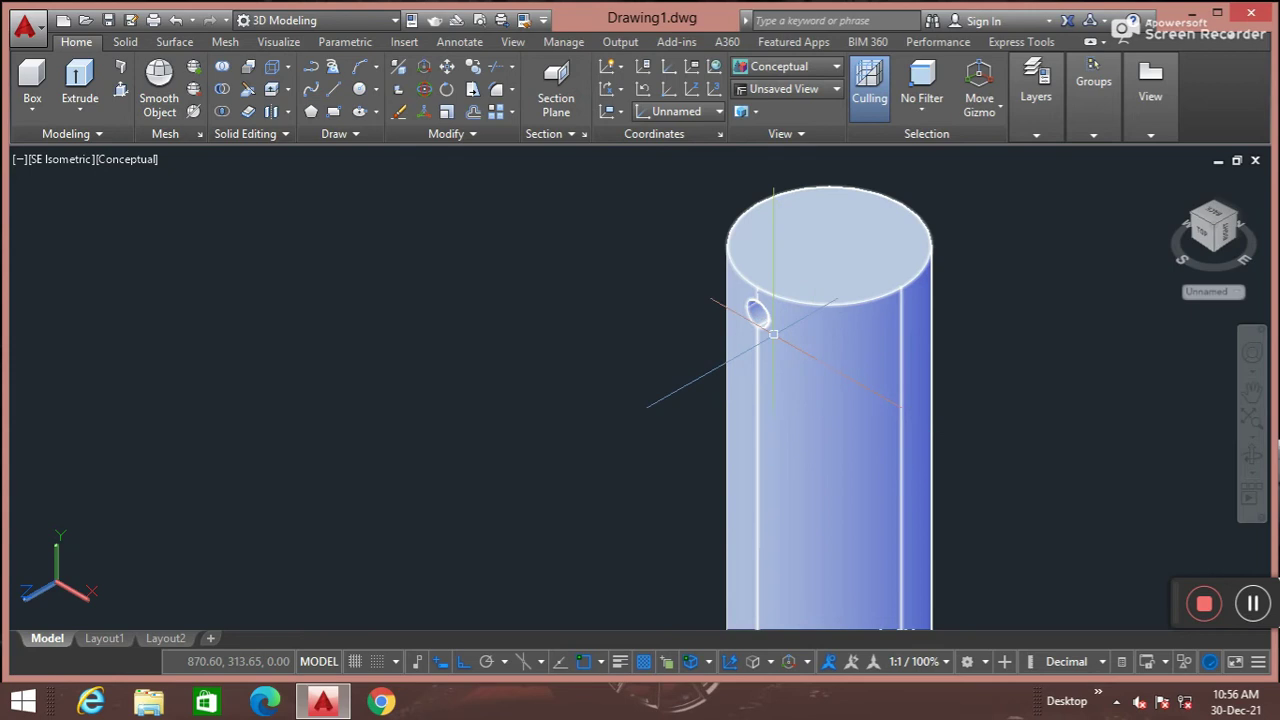
pyautogui.click(123, 163)
pyautogui.click(165, 208)
pyautogui.scroll(-3, 688, 361)
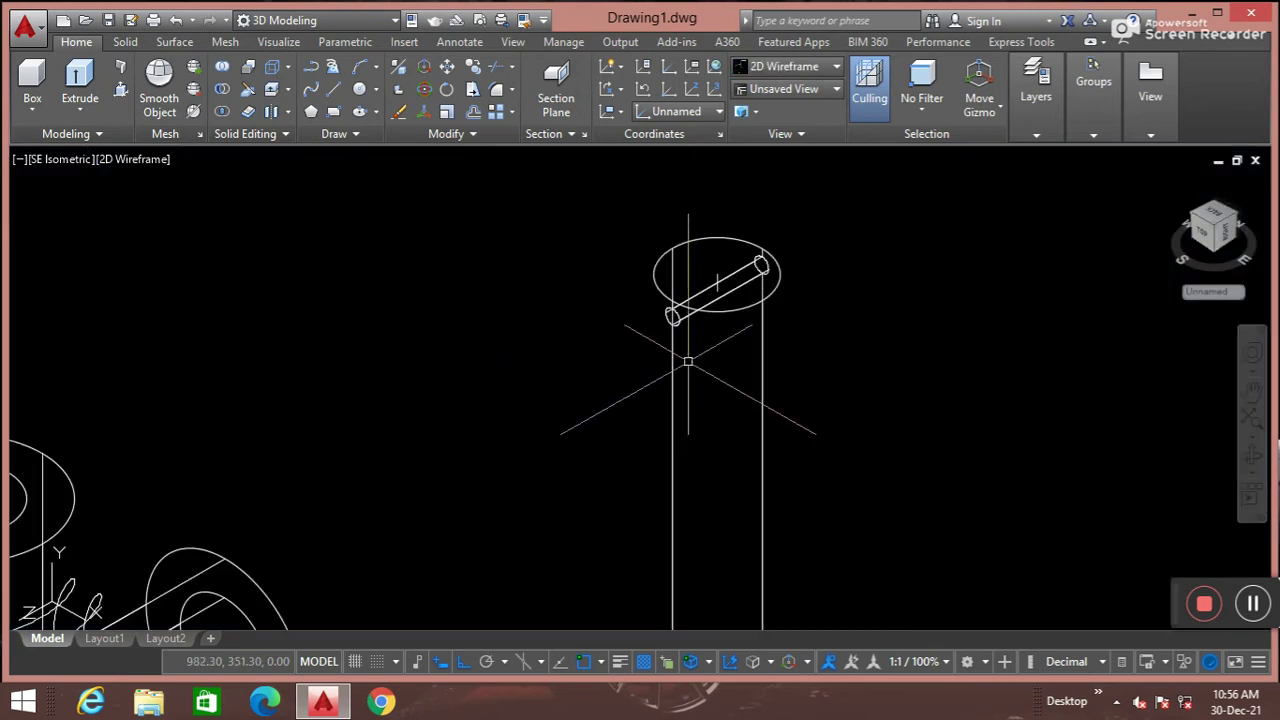
pyautogui.scroll(-3, 688, 361)
pyautogui.scroll(3, 580, 463)
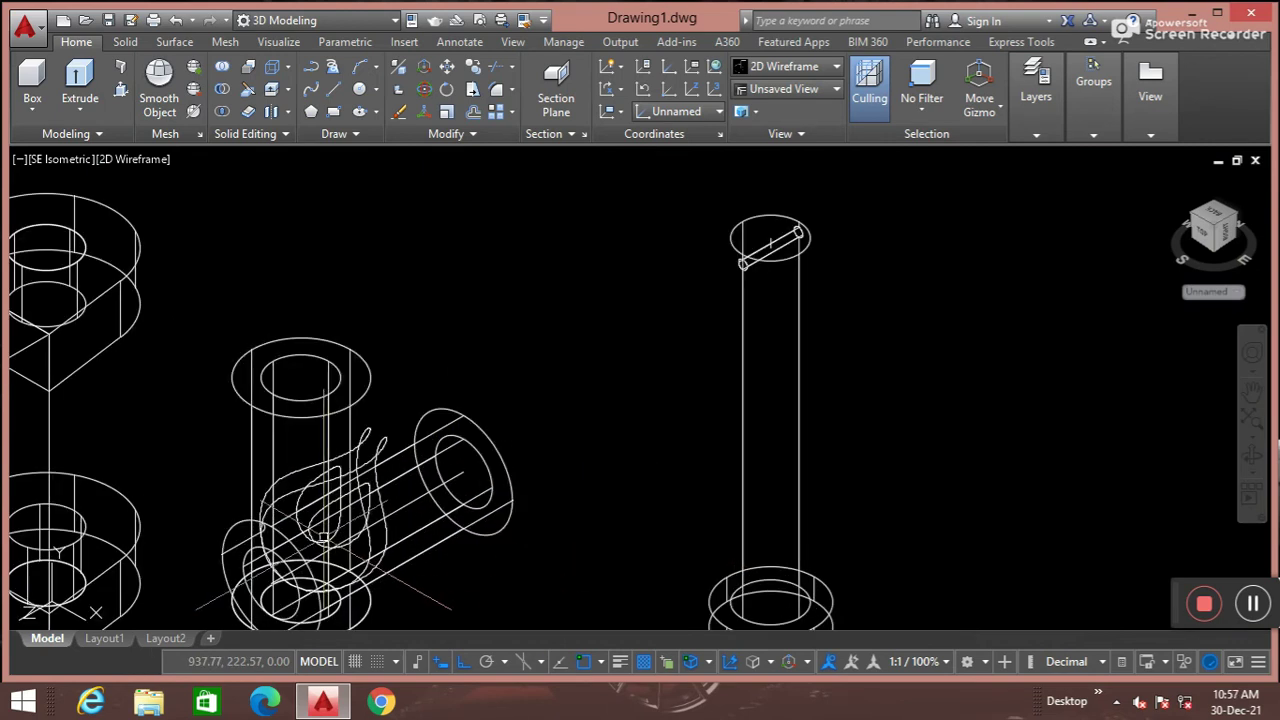
# Shade the bracket, bushing and headed pin in the Conceptual visual style
pyautogui.scroll(-2, 323, 537)
pyautogui.click(123, 163)
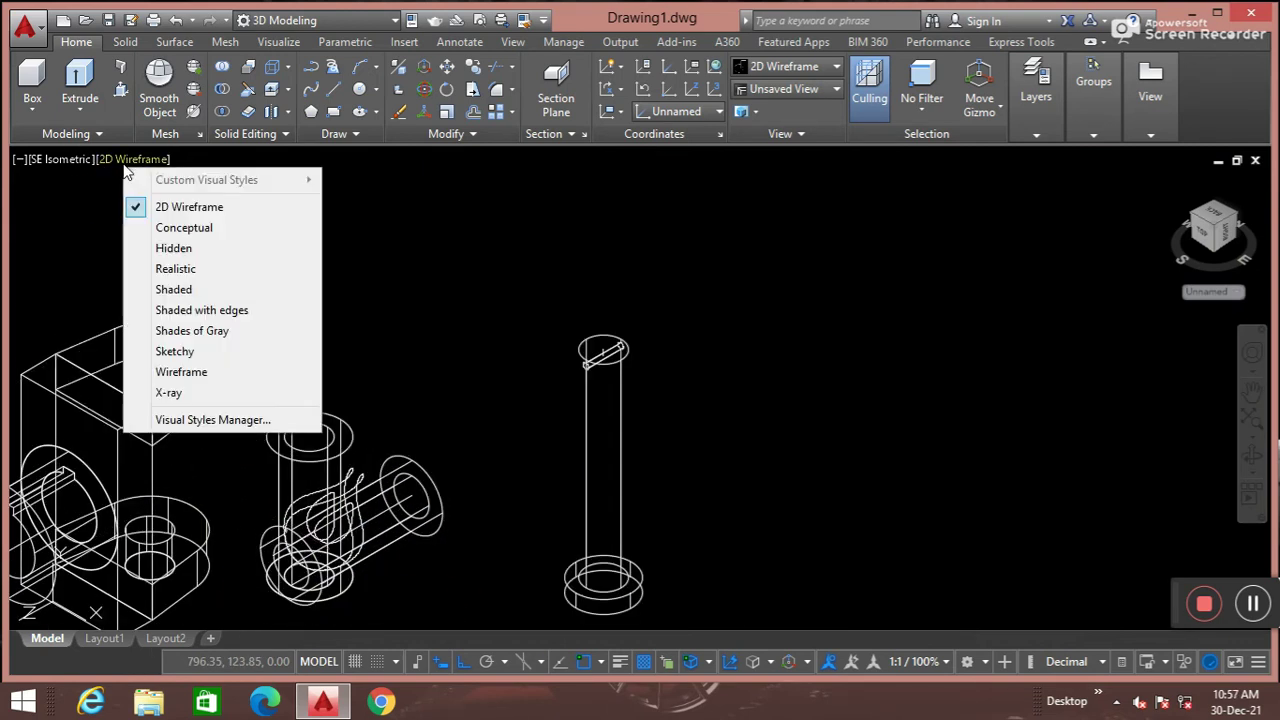
pyautogui.click(165, 226)
pyautogui.scroll(8, 300, 568)
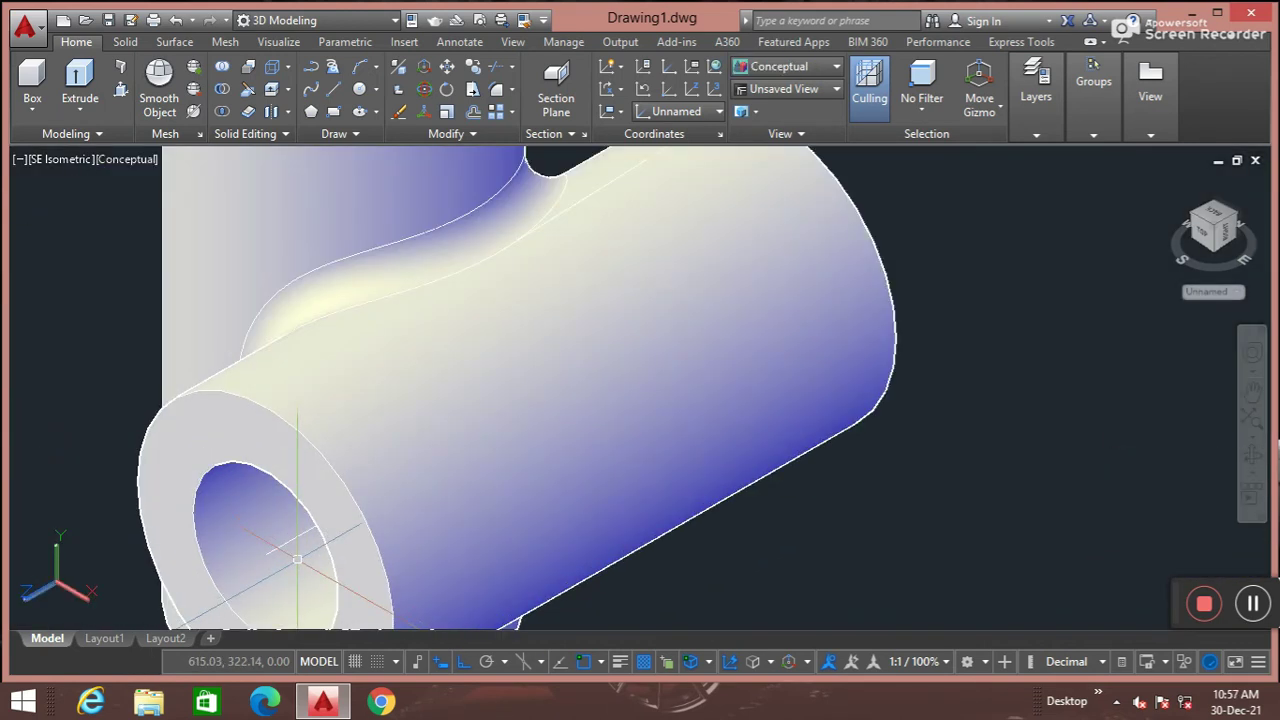
pyautogui.scroll(-7, 300, 568)
# Preview the parts in Front view, then set the SE Isometric view
pyautogui.click(63, 165)
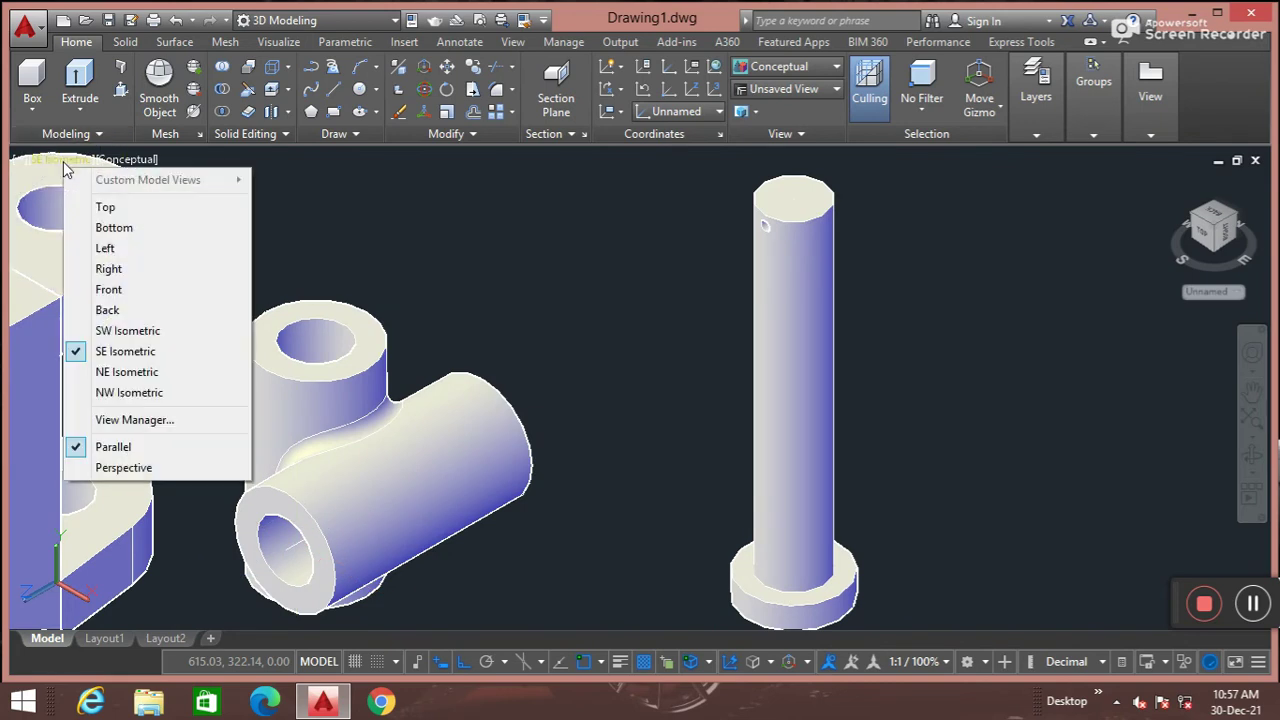
pyautogui.click(110, 290)
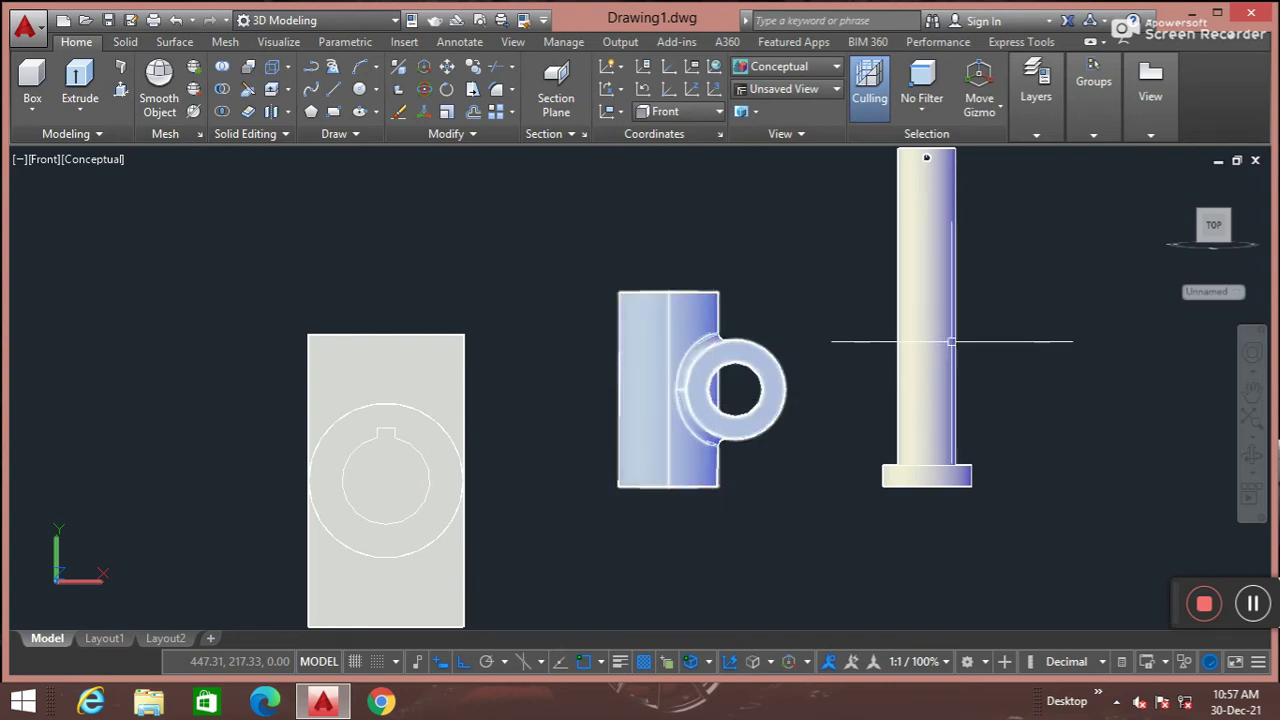
pyautogui.click(44, 162)
pyautogui.click(115, 352)
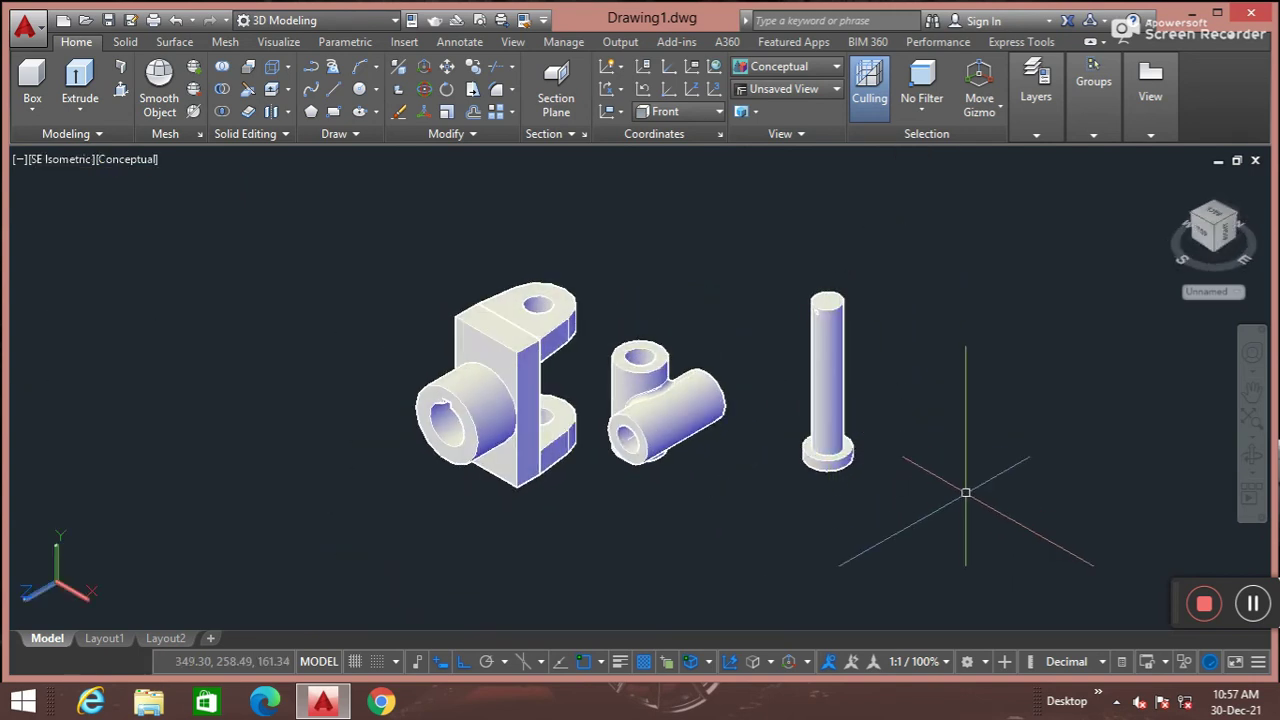
# Copy the headed pin down and to the right of the original
pyautogui.click(913, 452)
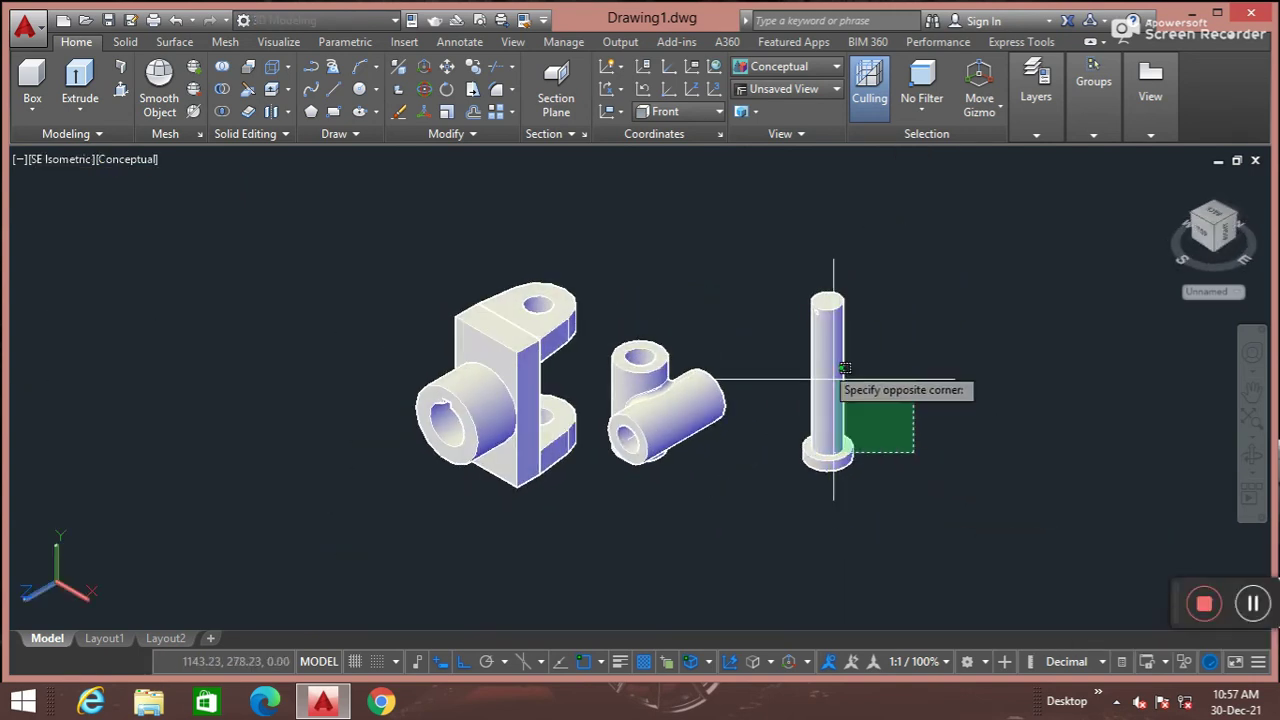
pyautogui.click(815, 309)
pyautogui.press('Return')
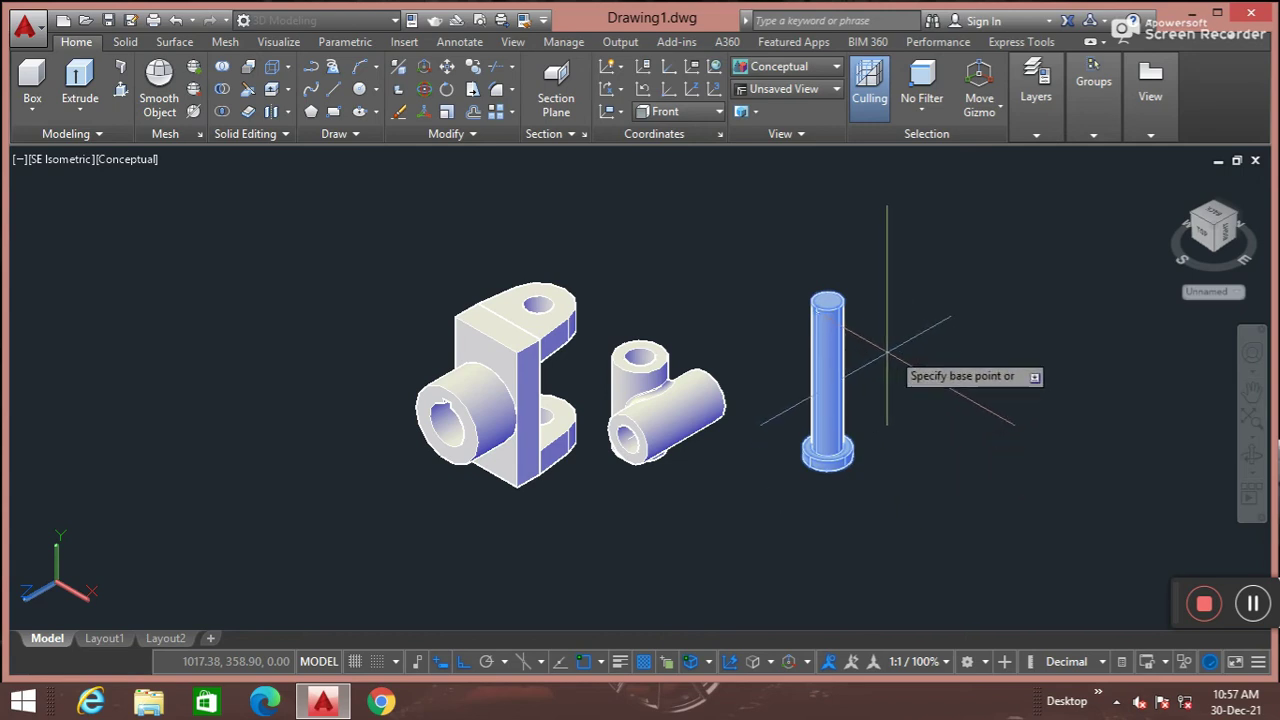
pyautogui.click(828, 409)
pyautogui.click(1006, 472)
pyautogui.press('Return')
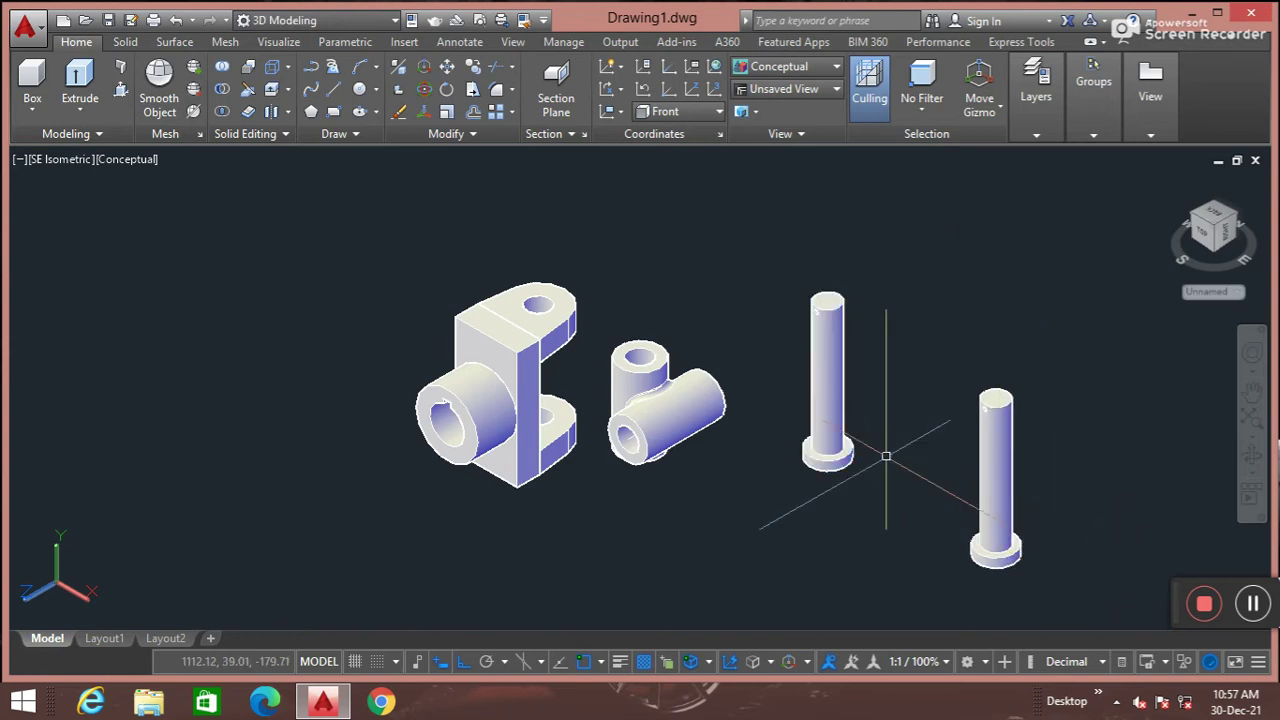
pyautogui.write('3r')
# Rotate the copied pin 90° about the red axis, then show 2D Wireframe
pyautogui.press('Return')
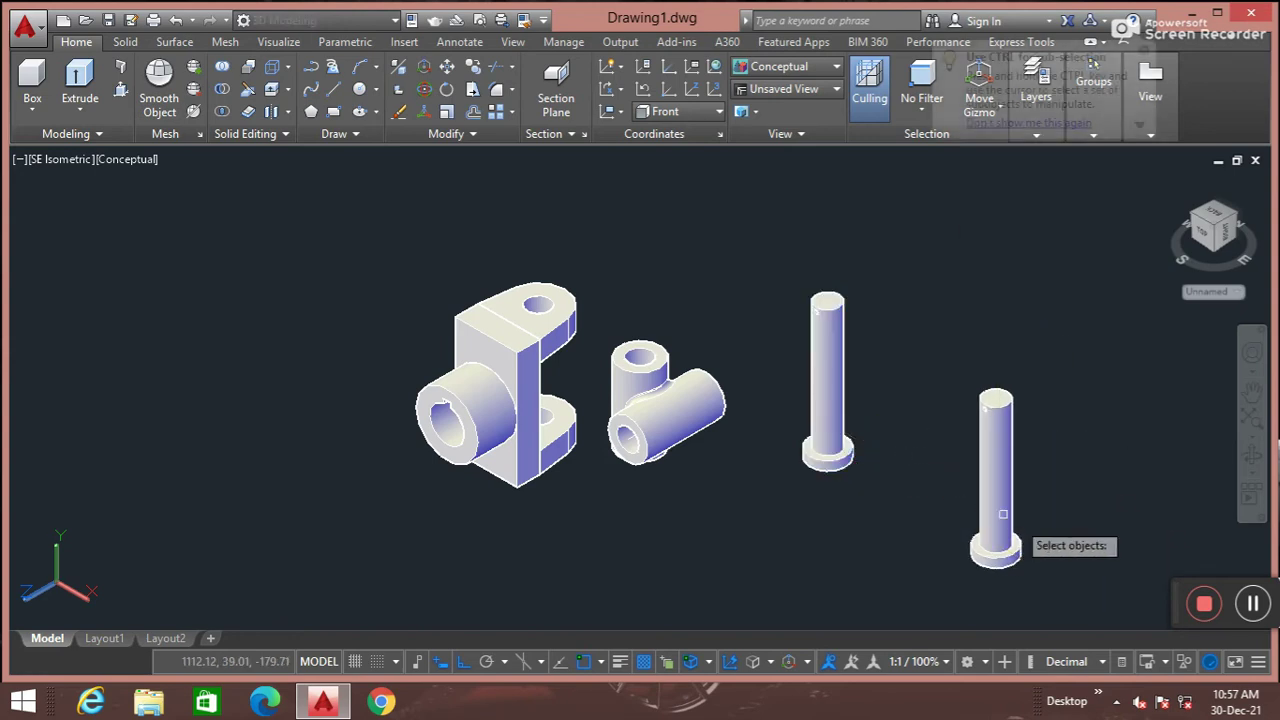
pyautogui.click(1057, 530)
pyautogui.click(974, 363)
pyautogui.press('Return')
pyautogui.click(996, 478)
pyautogui.click(1000, 440)
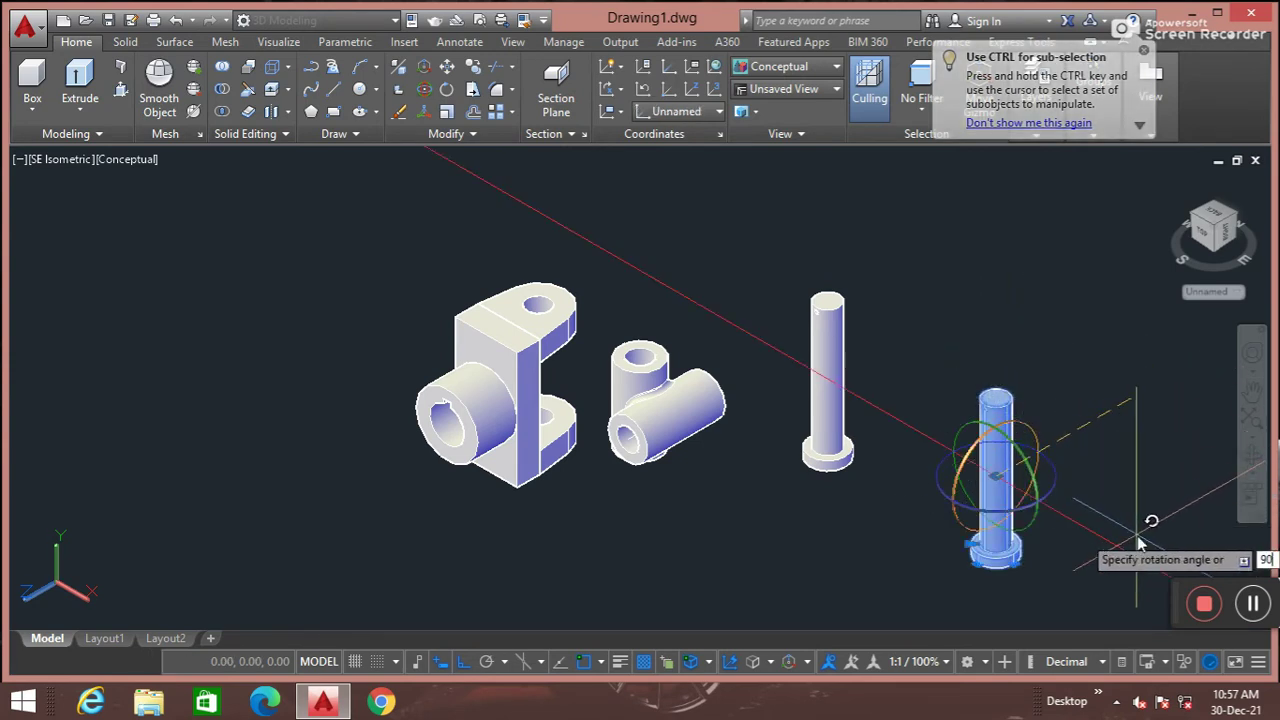
pyautogui.click(1019, 497)
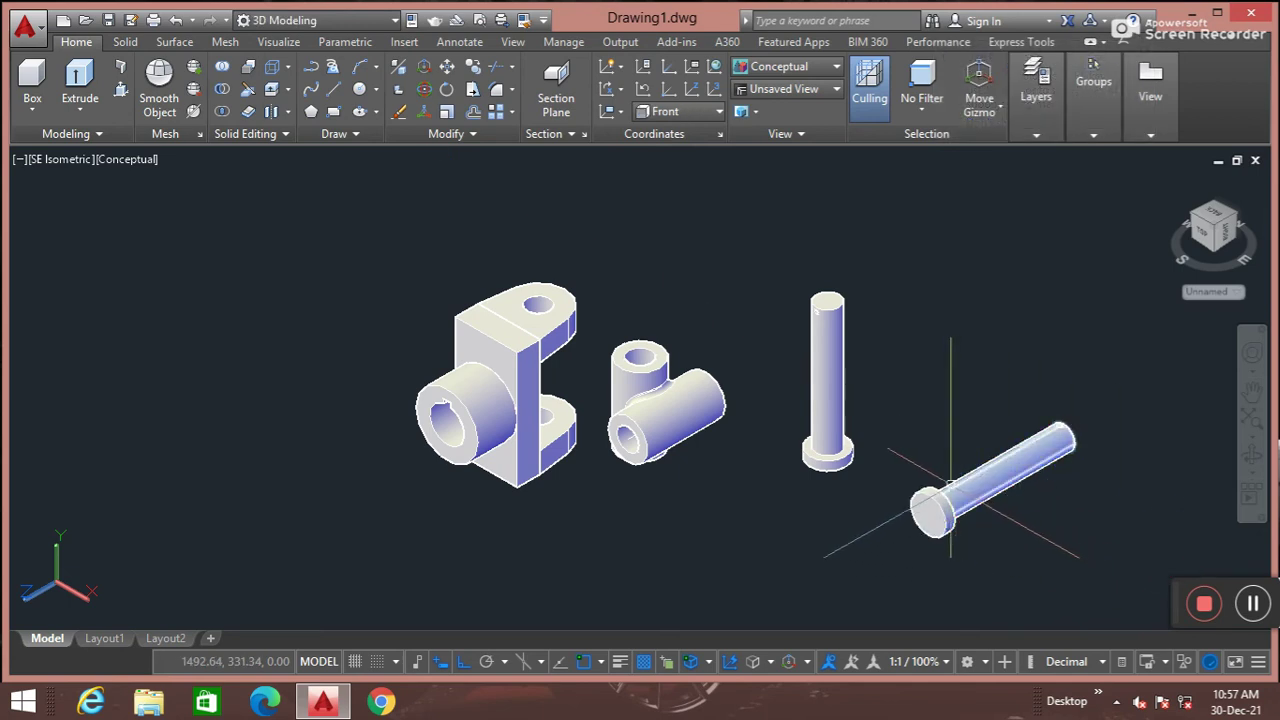
pyautogui.click(129, 162)
pyautogui.click(180, 208)
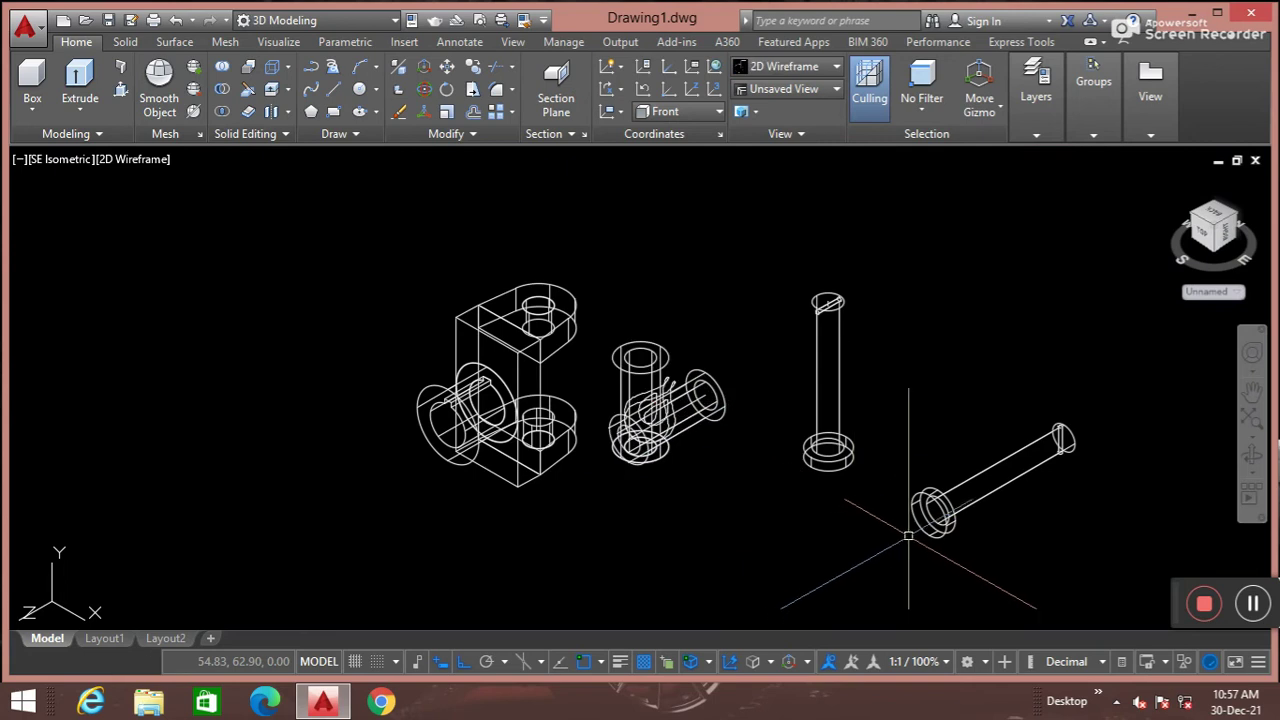
# Move the pin by its head centre into the T-bushing's bore end, then shade in Conceptual
pyautogui.scroll(2, 929, 529)
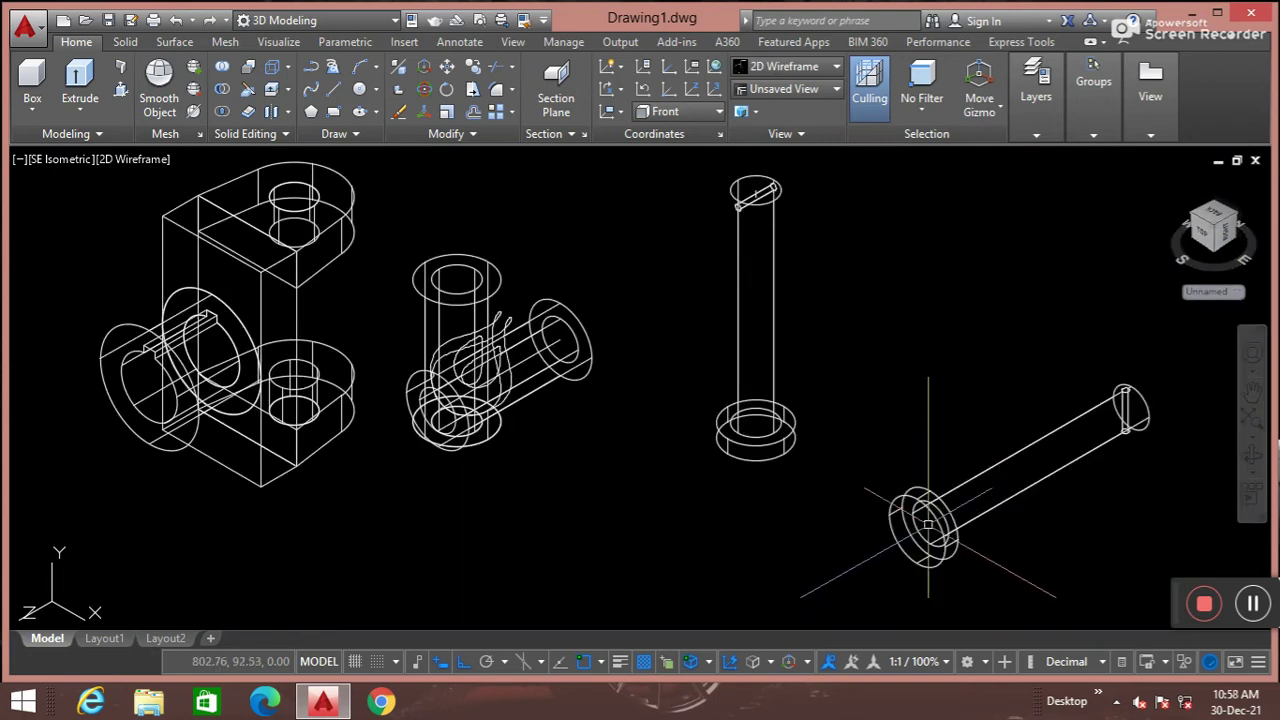
pyautogui.write('m')
pyautogui.press('Return')
pyautogui.click(925, 530)
pyautogui.press('Return')
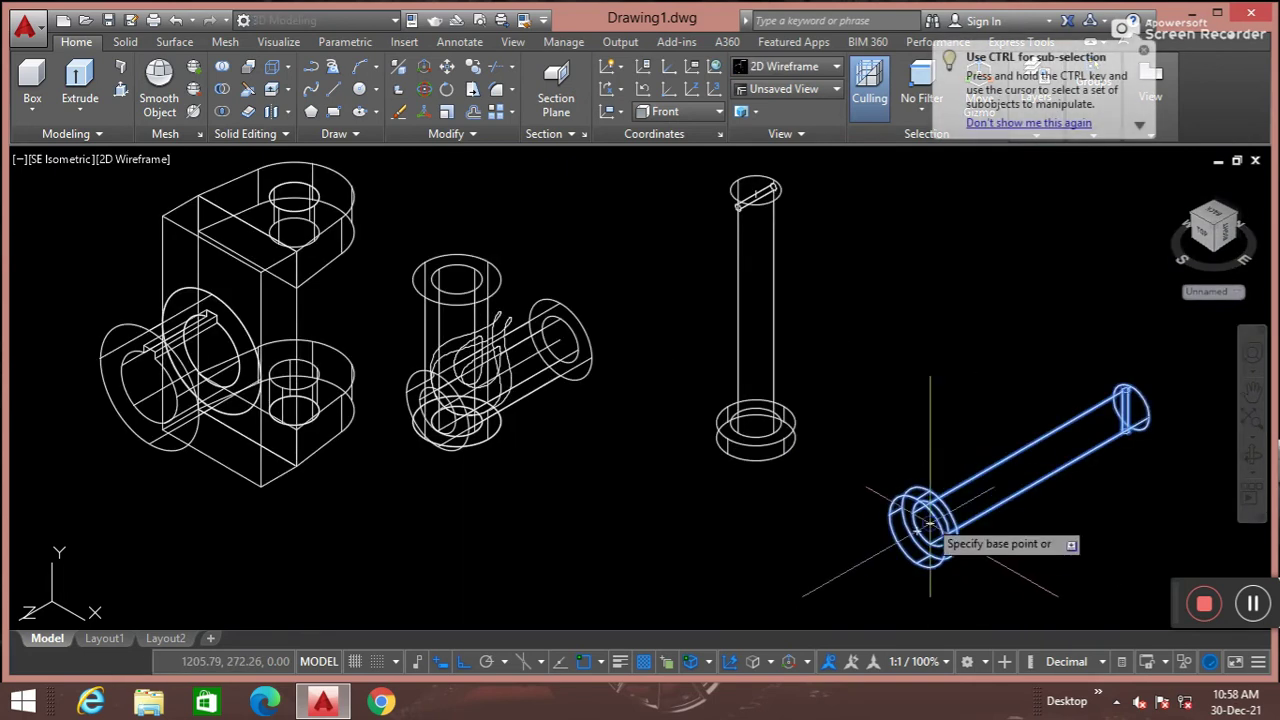
pyautogui.click(929, 525)
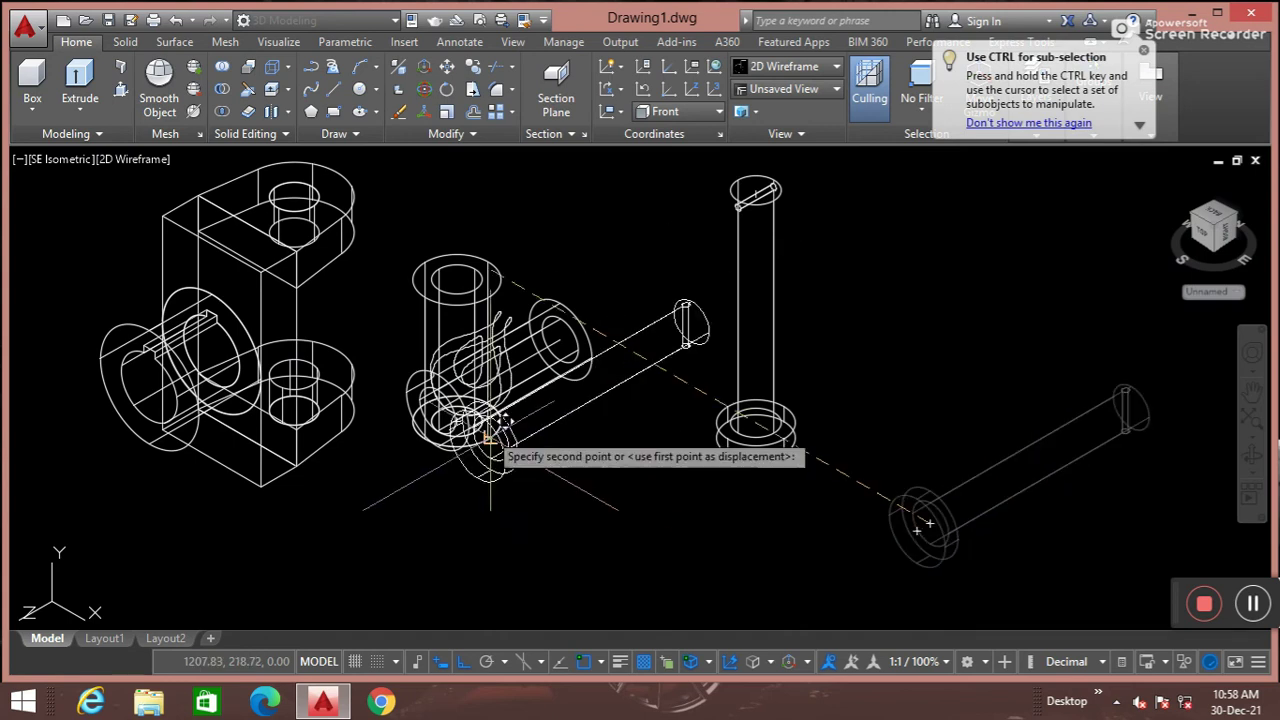
pyautogui.scroll(2, 445, 420)
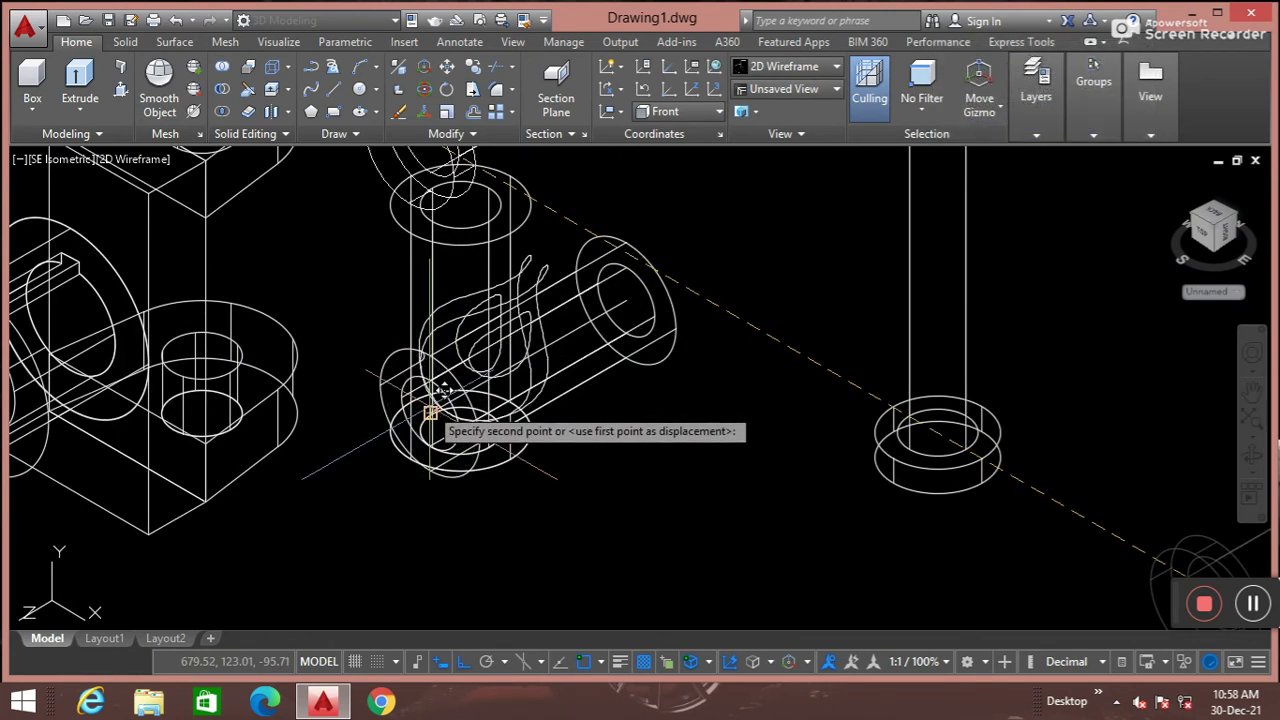
pyautogui.scroll(3, 431, 411)
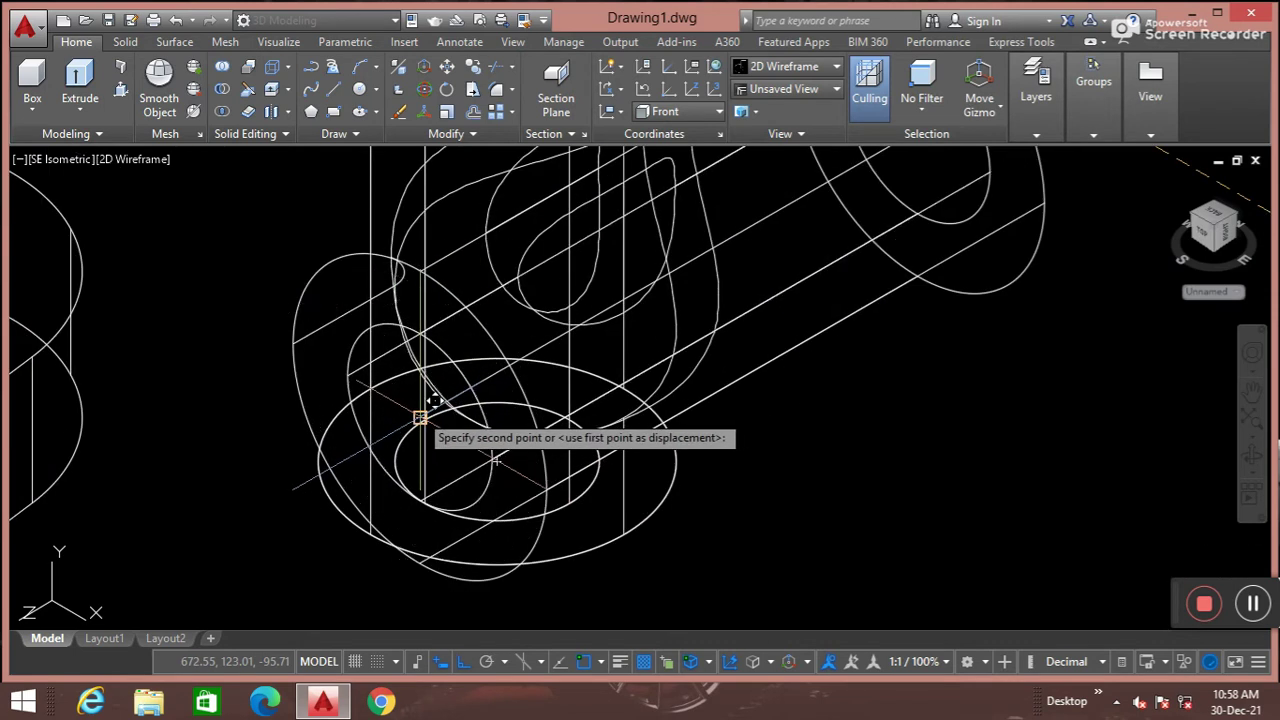
pyautogui.click(420, 418)
pyautogui.scroll(-3, 430, 410)
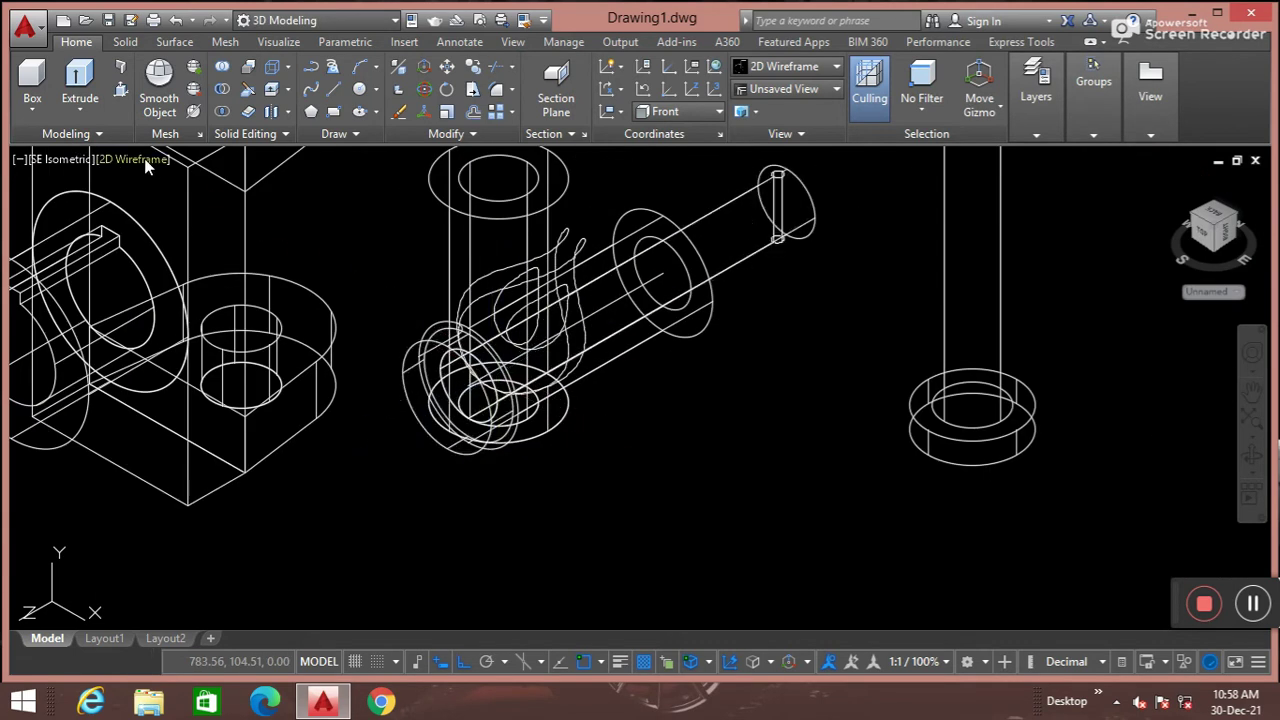
pyautogui.click(144, 158)
pyautogui.click(190, 222)
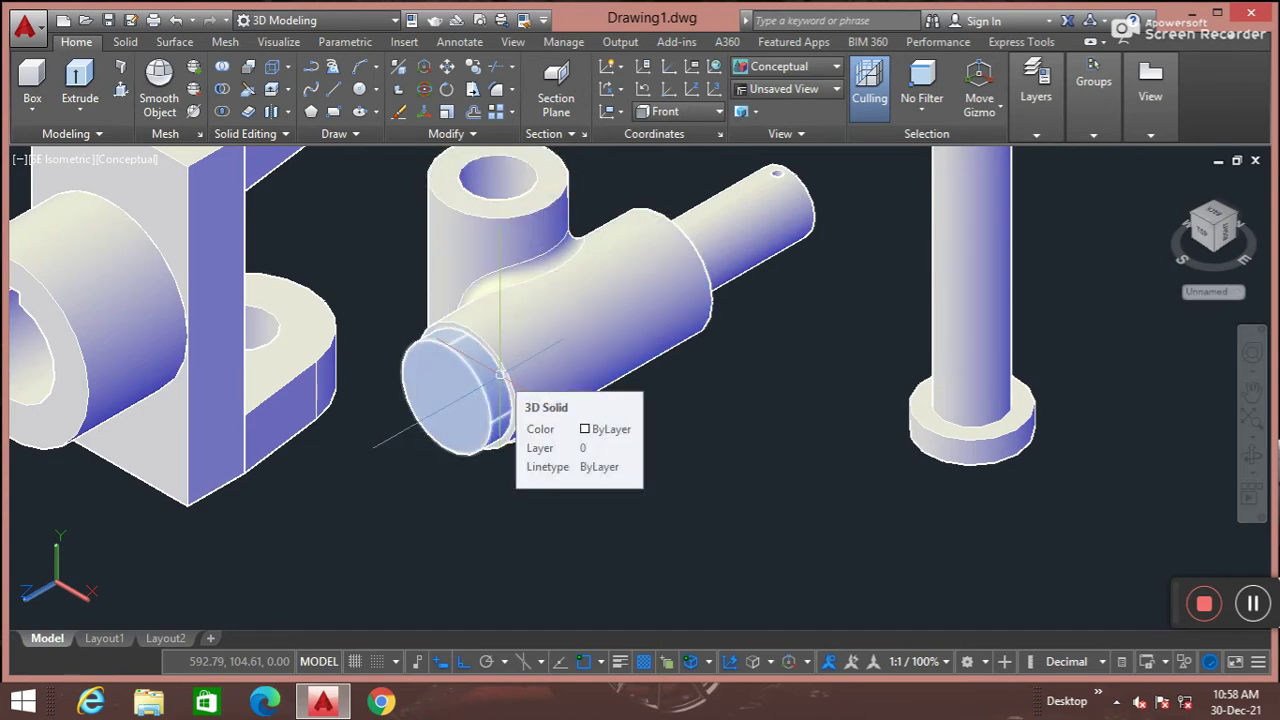
# Subtract the pin from the T-bushing to hollow its bore, and erase the leftover end disc
pyautogui.write('uni')
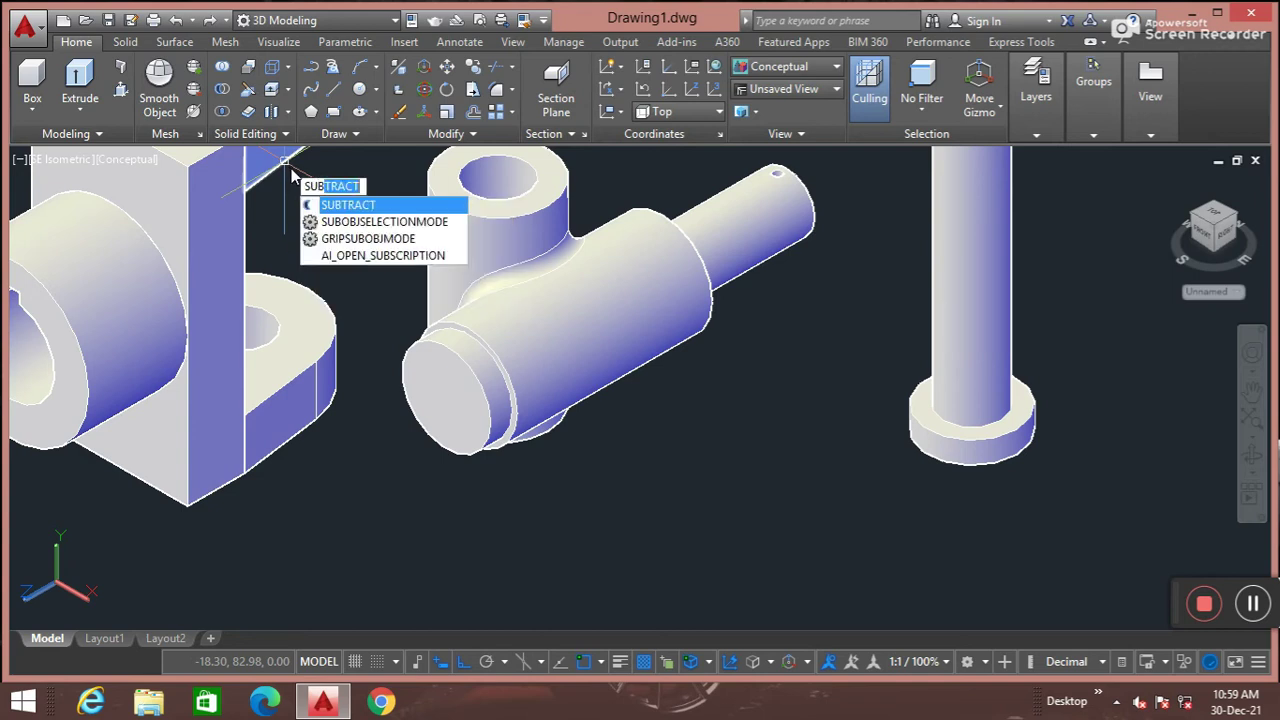
pyautogui.press('Return')
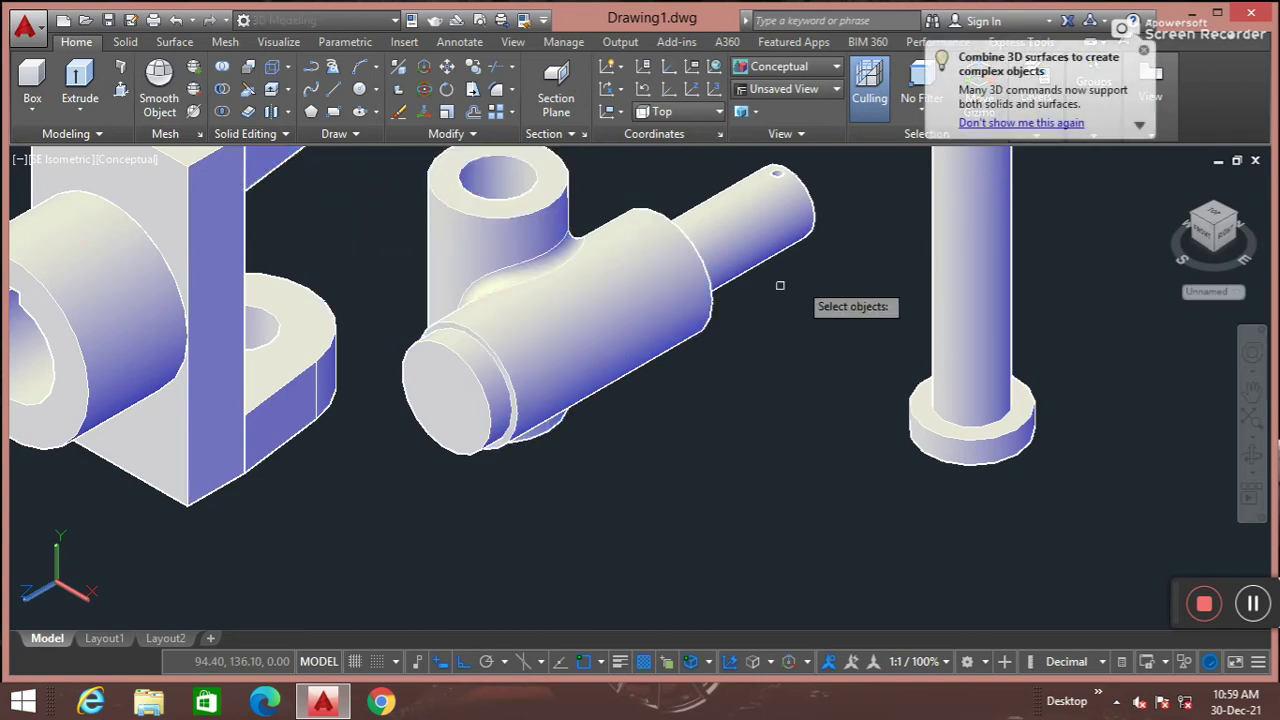
pyautogui.click(775, 233)
pyautogui.press('Return')
pyautogui.click(481, 380)
pyautogui.press('Delete')
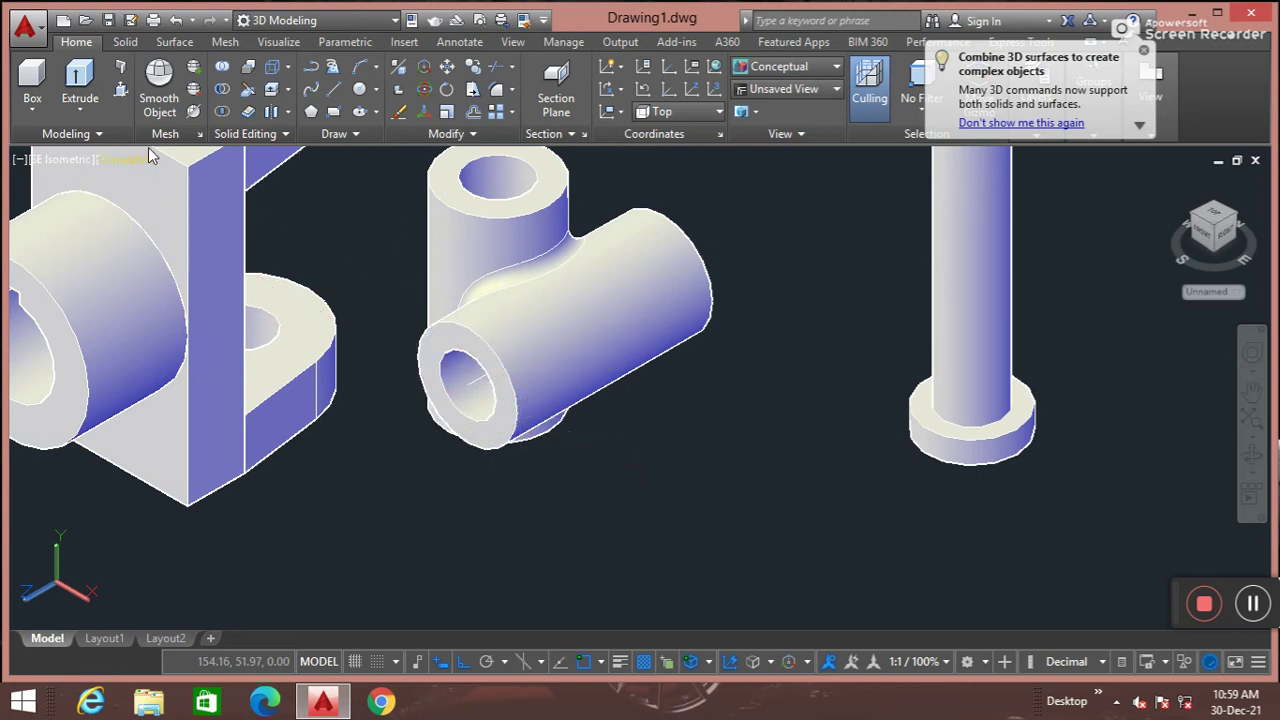
# Check the model in Front view, then return to SE Isometric
pyautogui.click(57, 158)
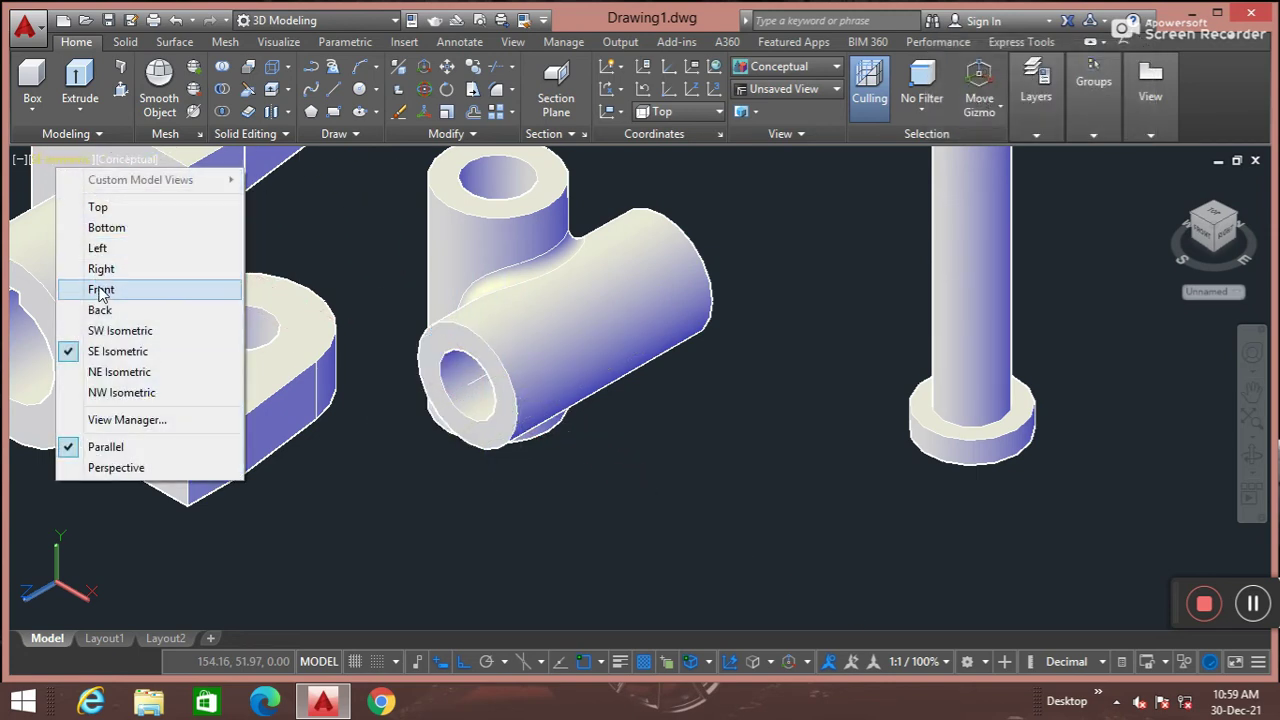
pyautogui.click(95, 289)
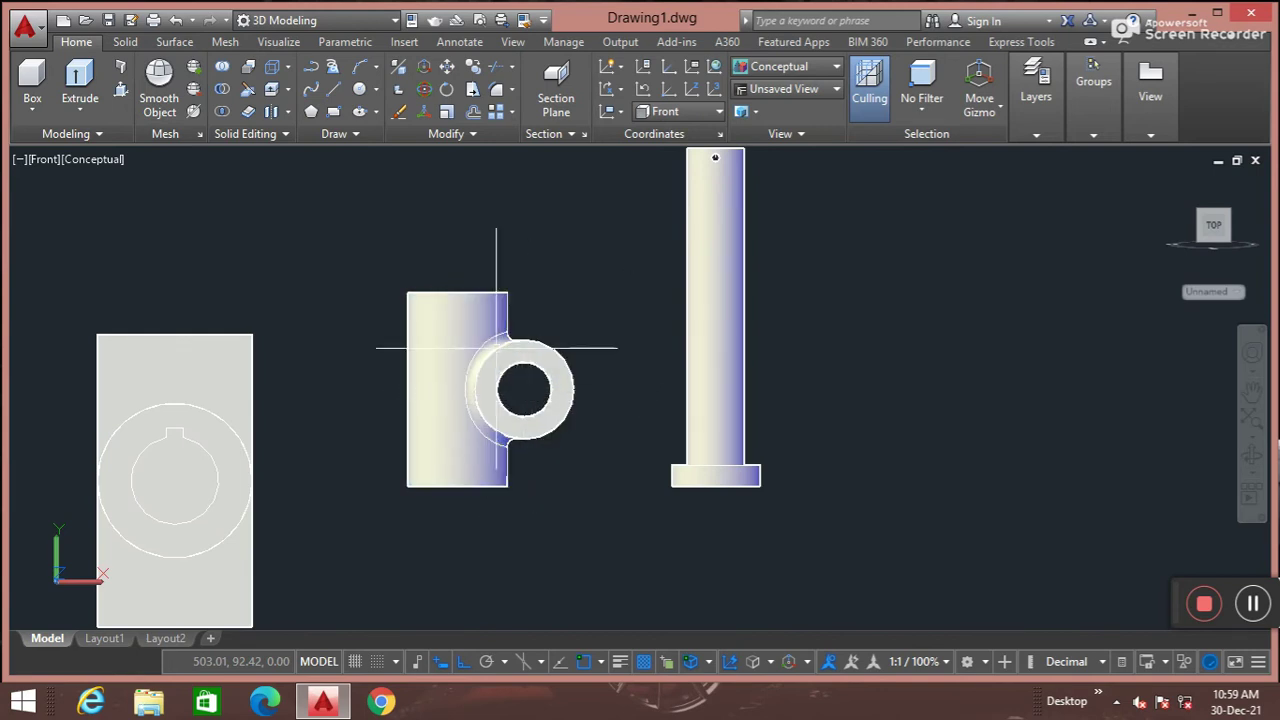
pyautogui.click(46, 160)
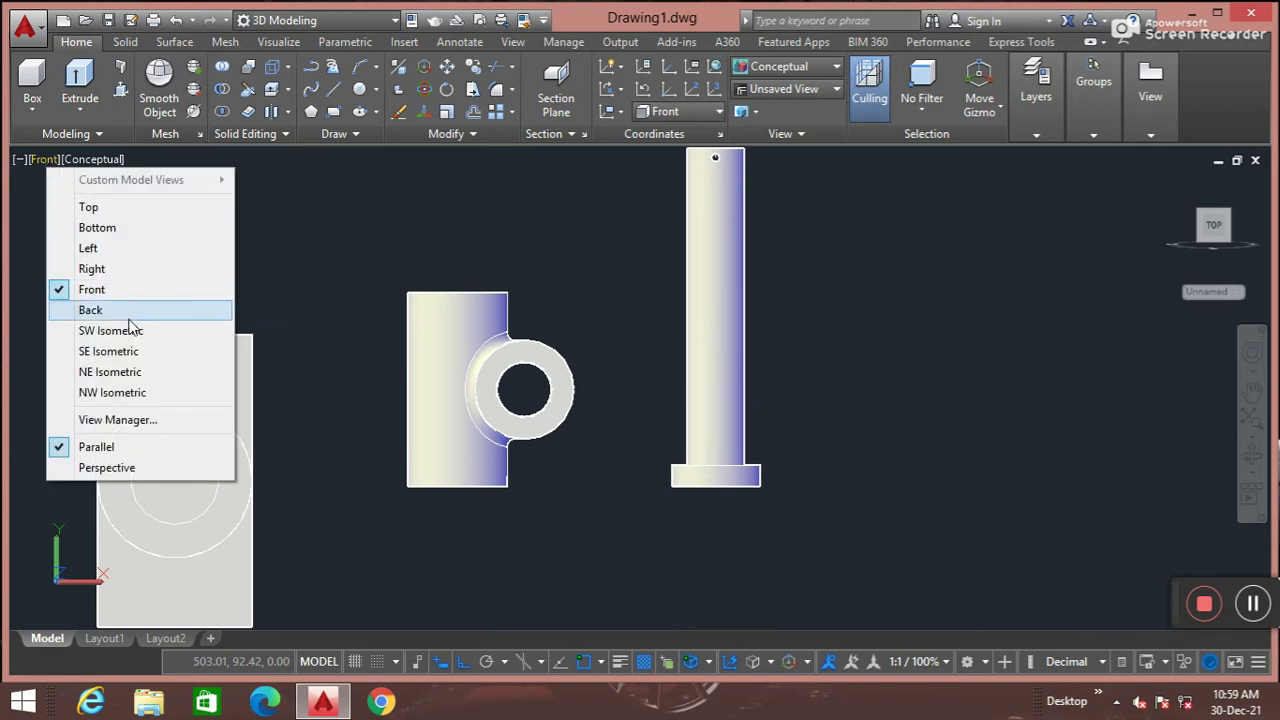
pyautogui.click(122, 351)
pyautogui.write('3r')
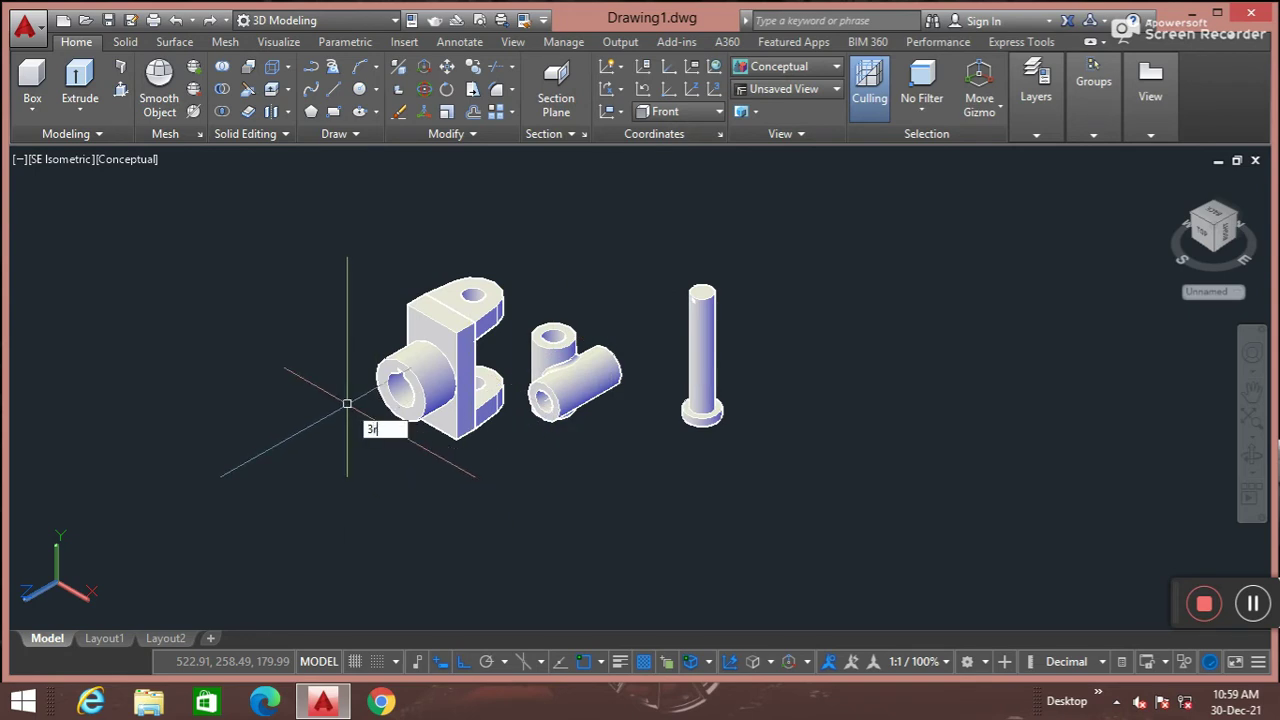
# Turn the T-bushing 90° with 3DROTATE so its side branch faces the standing pin
pyautogui.press('Return')
pyautogui.click(580, 430)
pyautogui.click(543, 334)
pyautogui.press('Return')
pyautogui.click(553, 340)
pyautogui.click(568, 366)
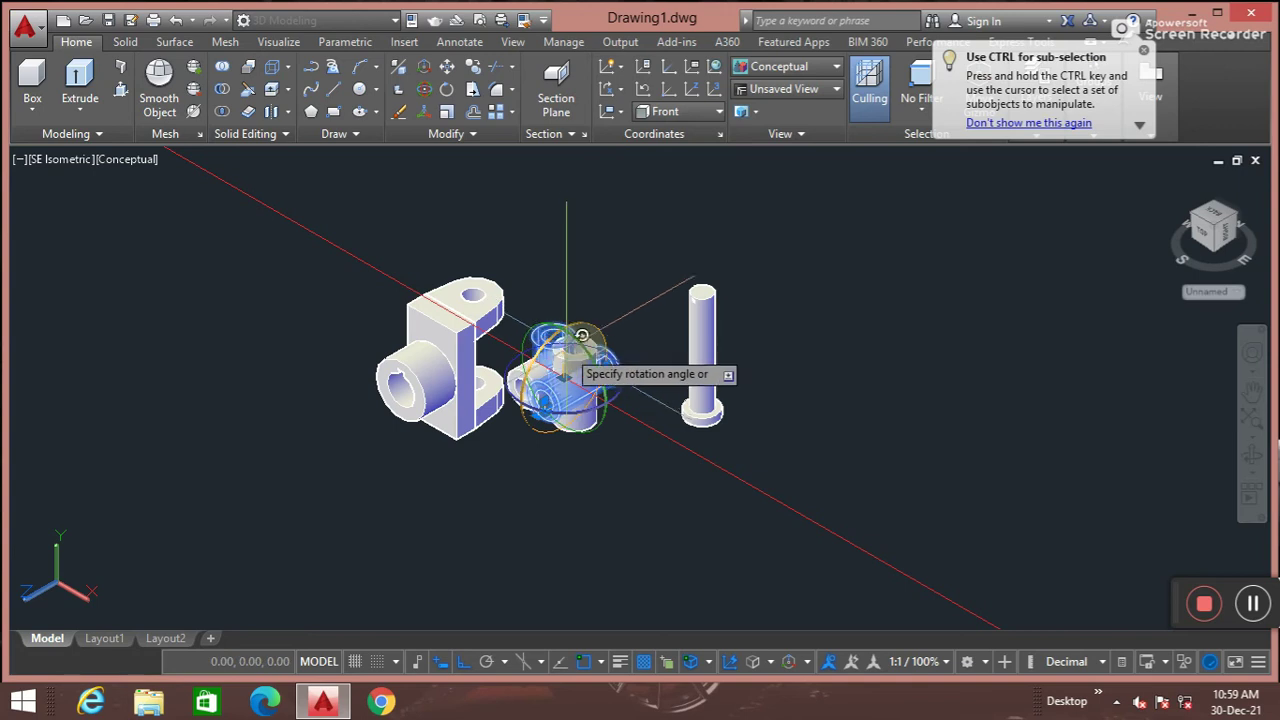
pyautogui.click(582, 440)
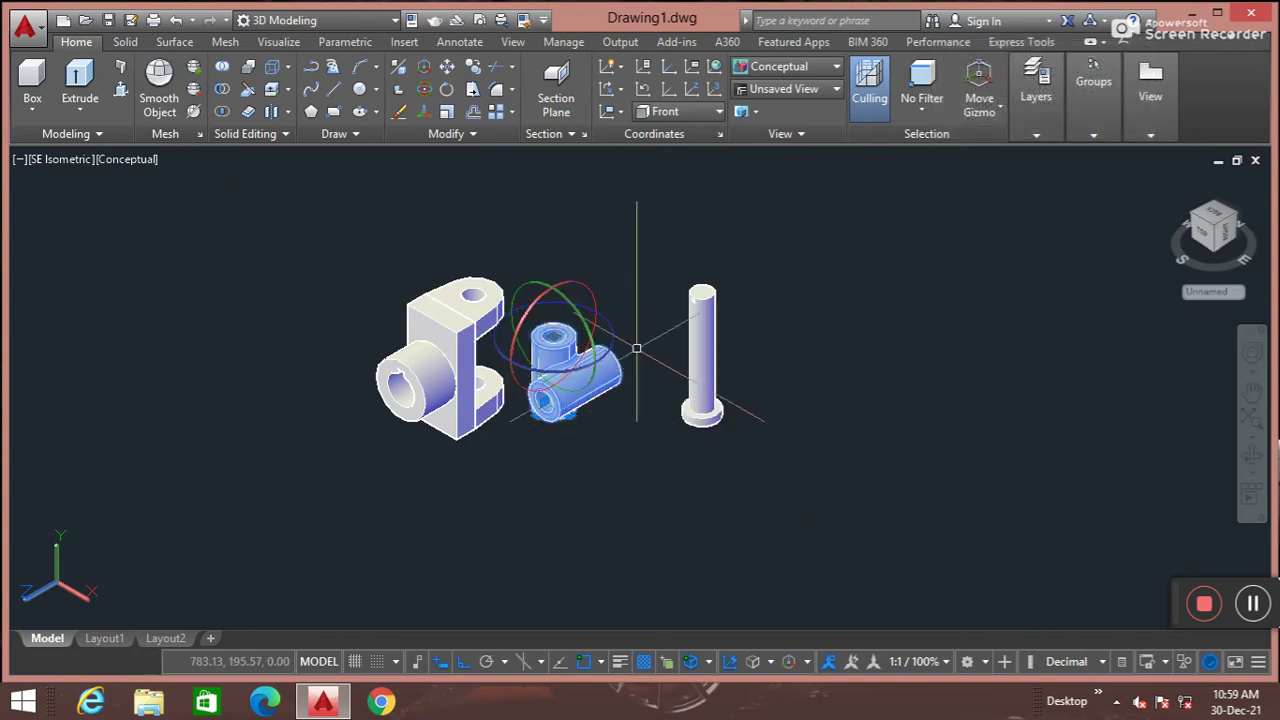
pyautogui.click(610, 360)
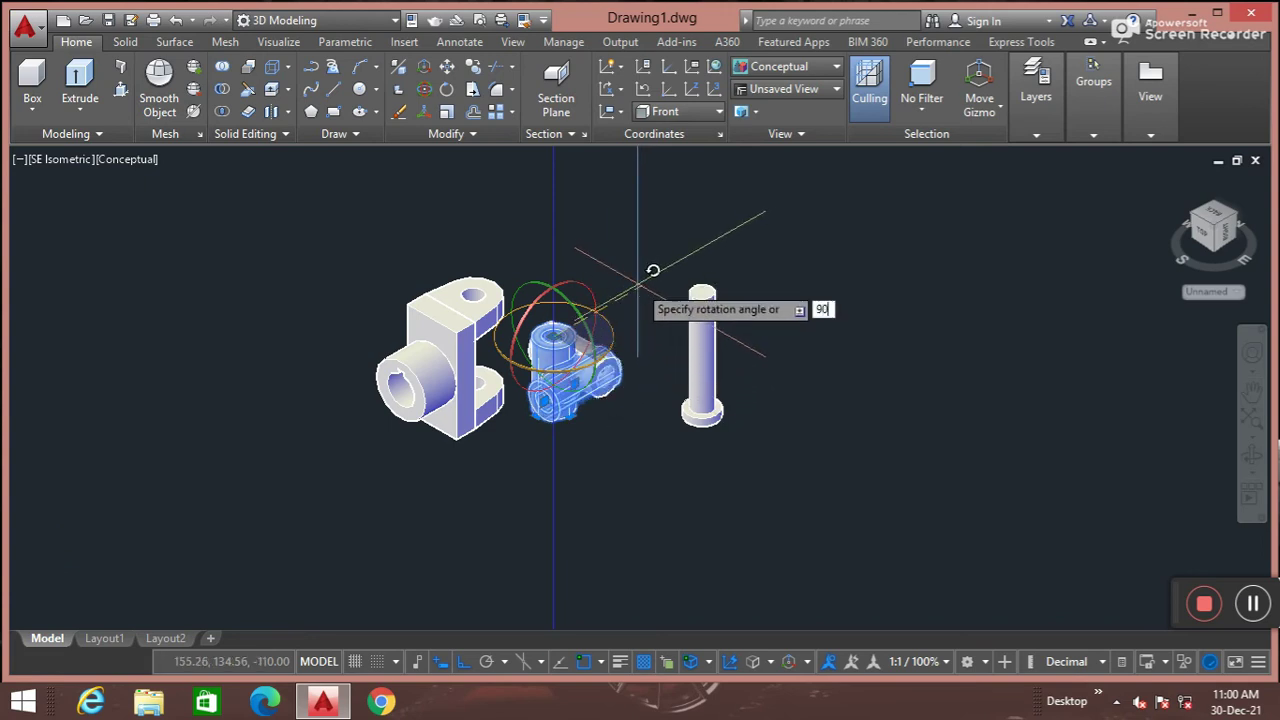
pyautogui.write('0')
pyautogui.press('Return')
pyautogui.press('Escape')
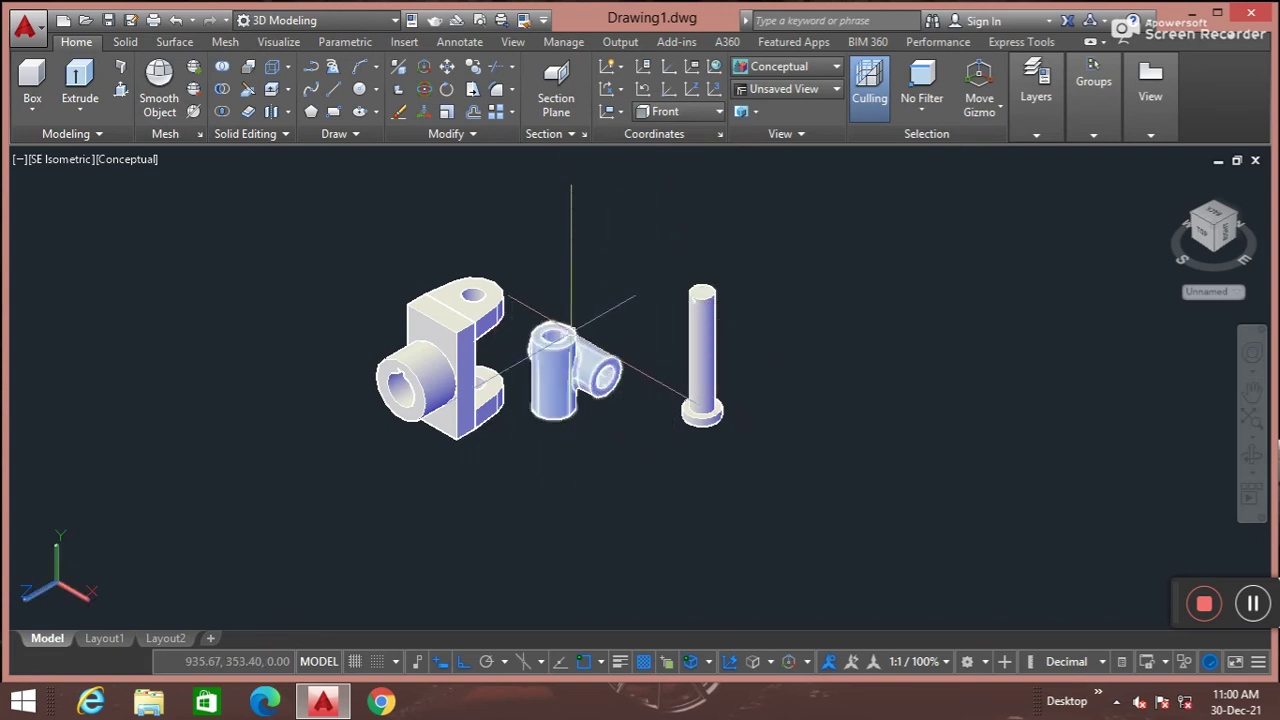
pyautogui.scroll(4, 540, 340)
pyautogui.scroll(2, 530, 352)
pyautogui.scroll(-4, 530, 352)
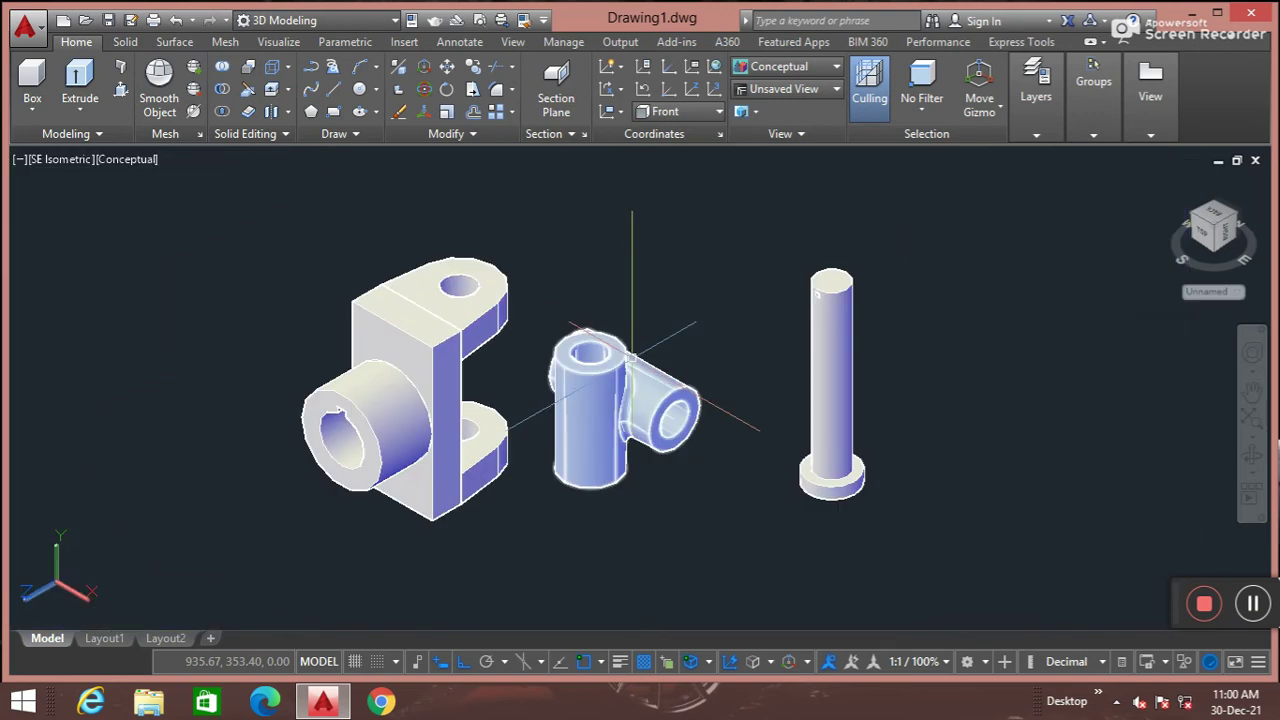
# Switch from Conceptual to 2D Wireframe and zoom in to inspect the standing pin's cross-hole edges
pyautogui.scroll(2, 578, 358)
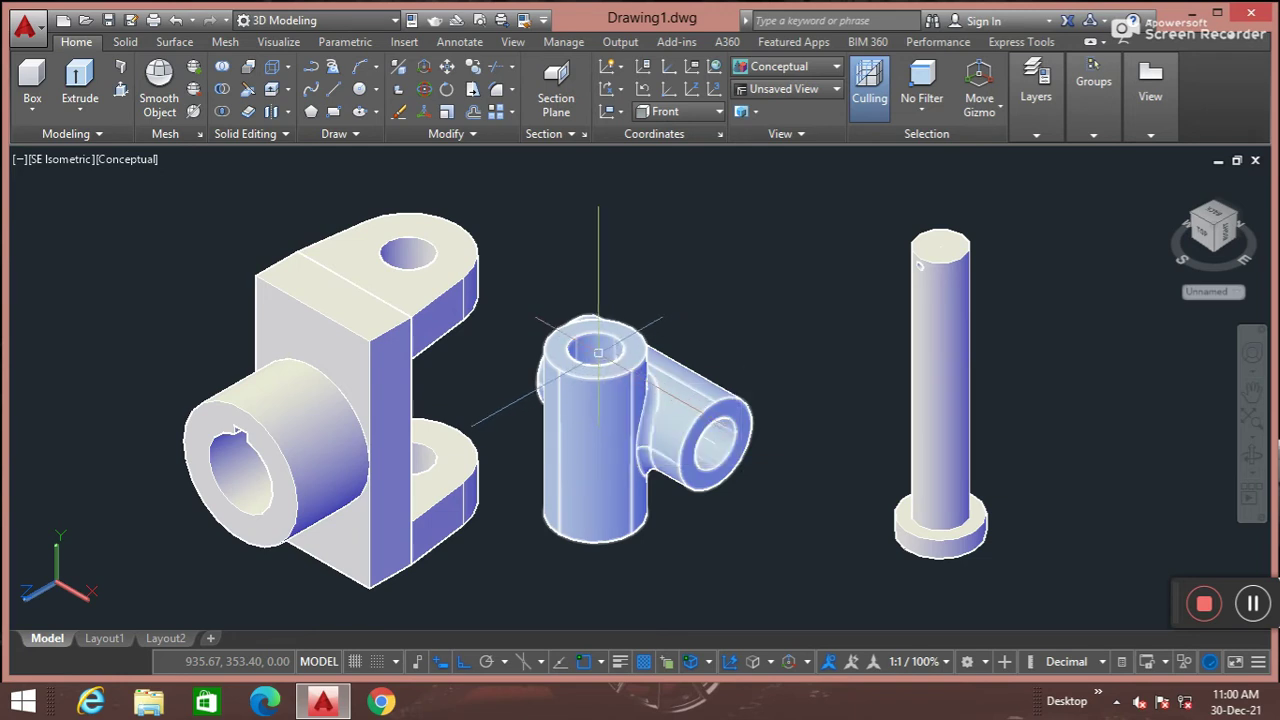
pyautogui.click(124, 160)
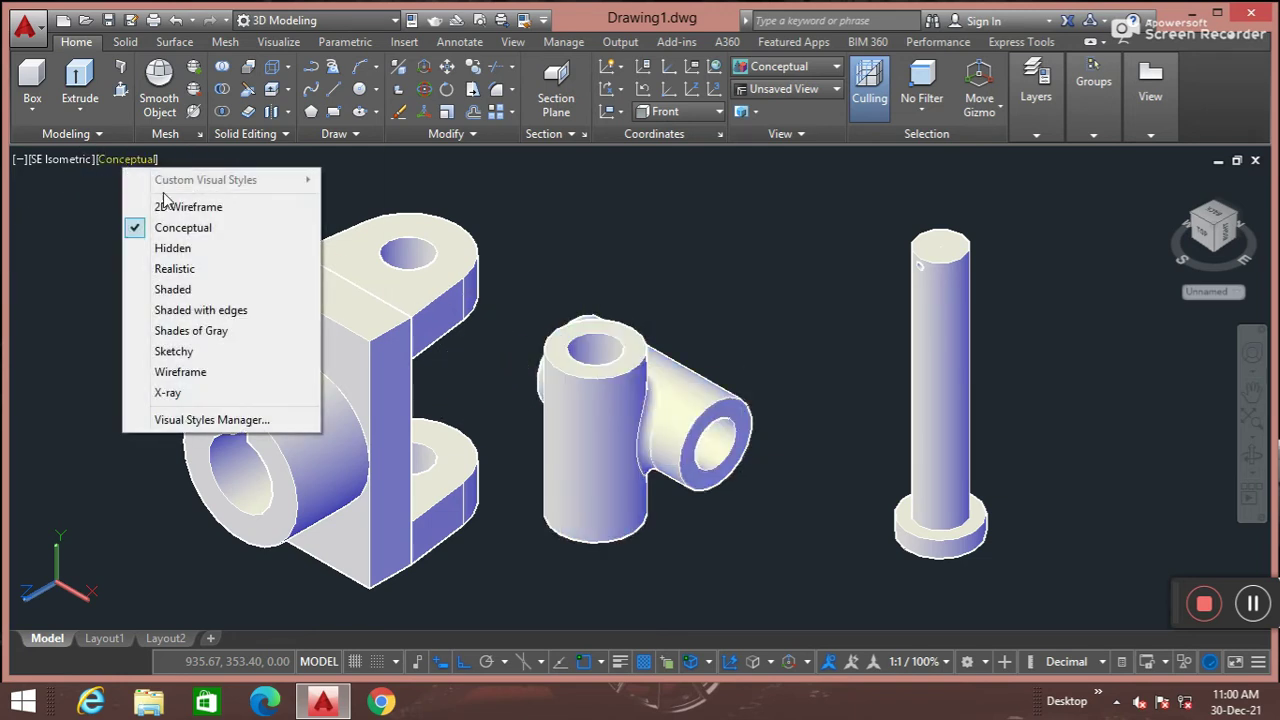
pyautogui.click(188, 207)
pyautogui.scroll(-3, 886, 357)
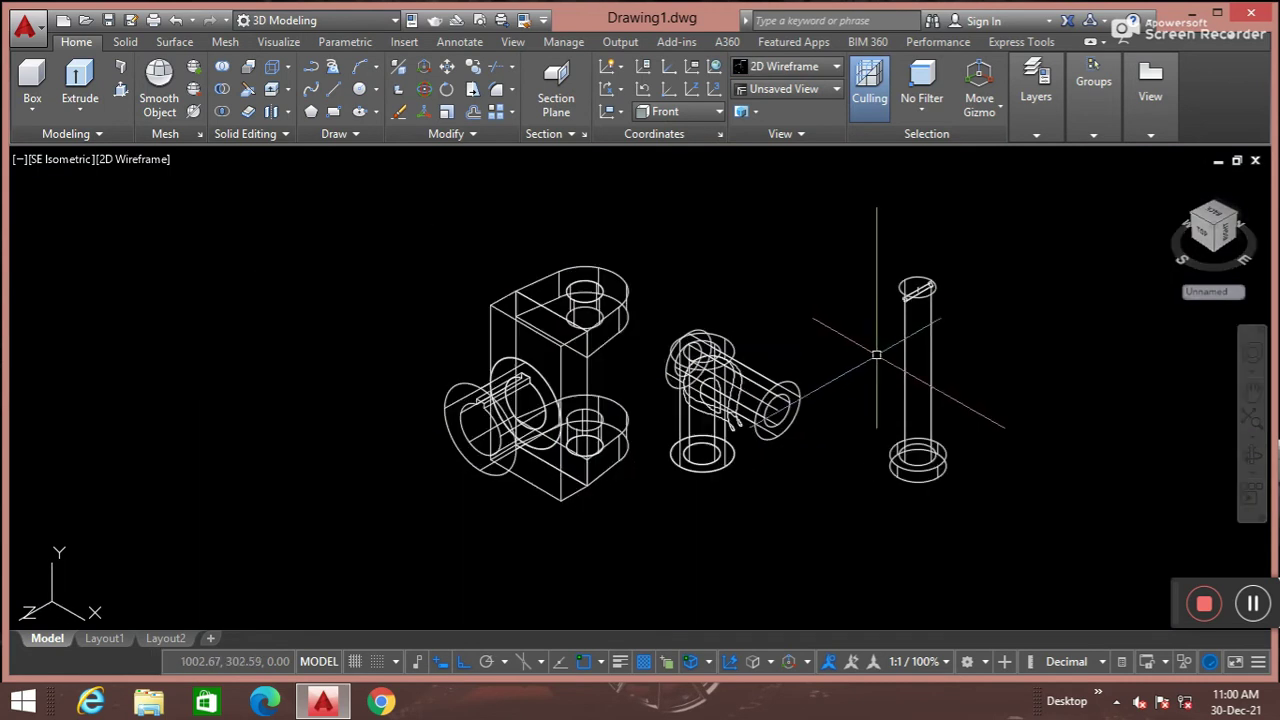
pyautogui.scroll(3, 932, 296)
pyautogui.scroll(5, 866, 256)
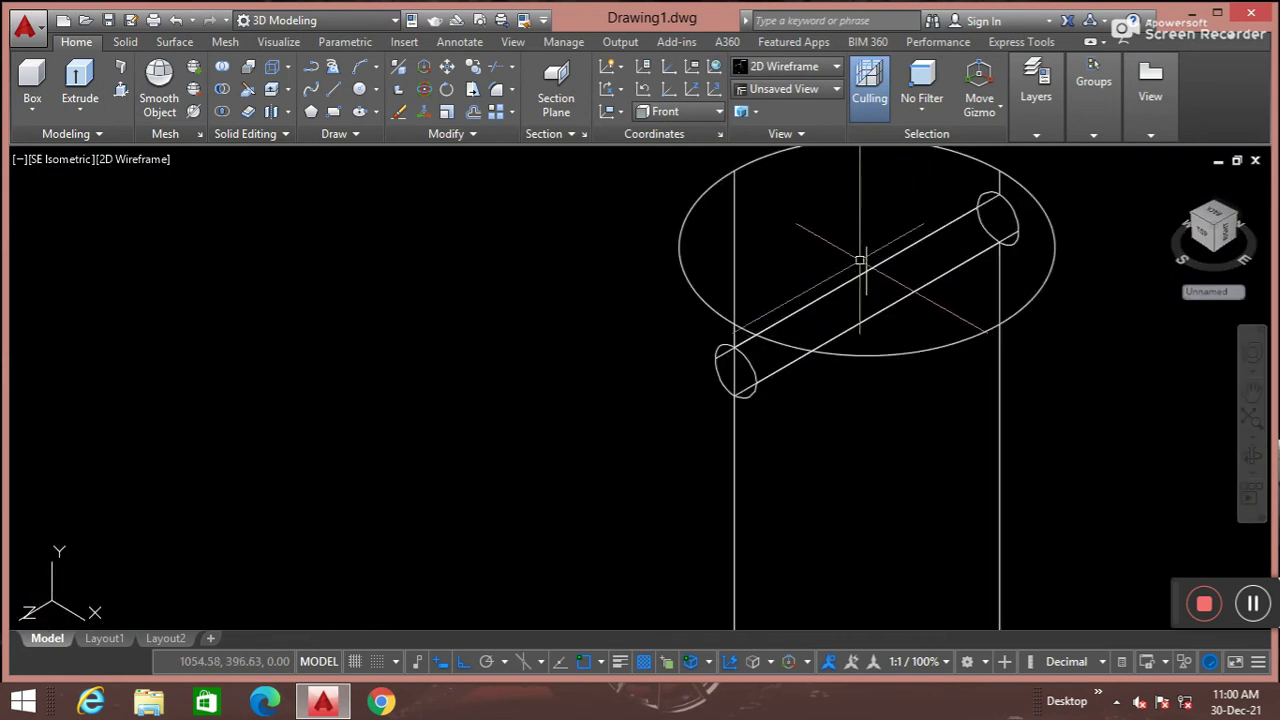
pyautogui.scroll(-5, 905, 290)
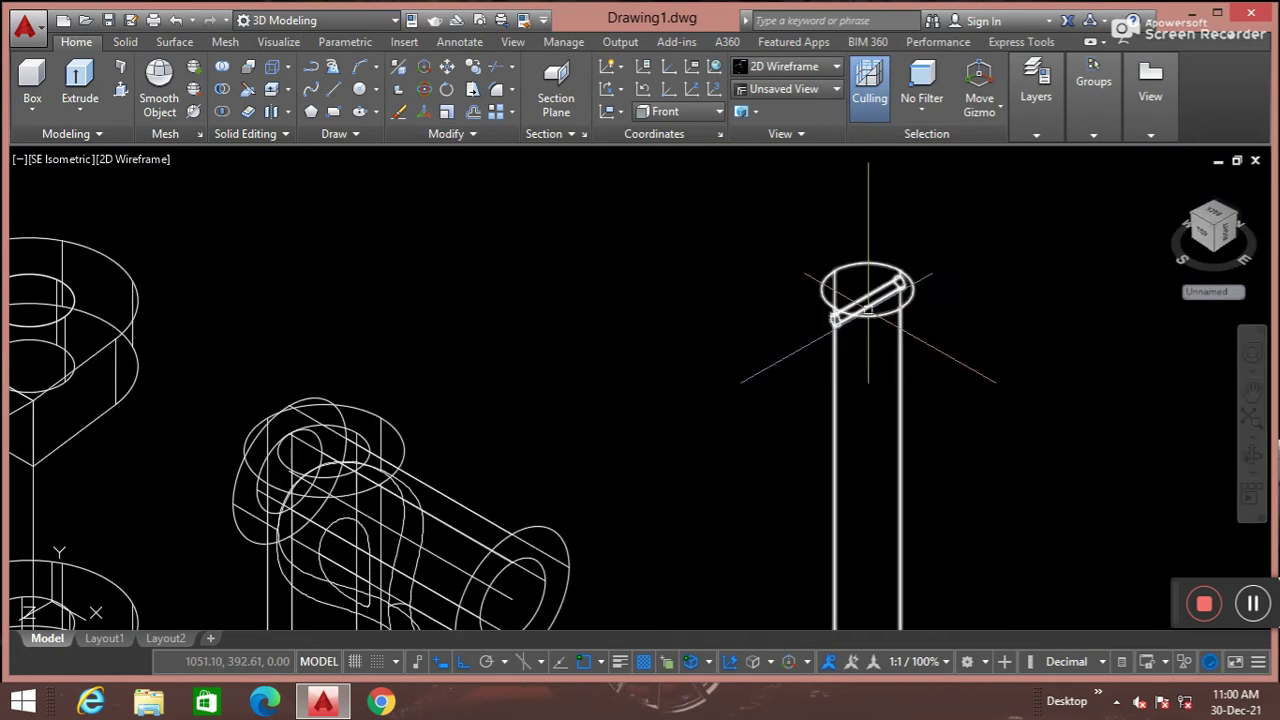
pyautogui.scroll(-3, 889, 353)
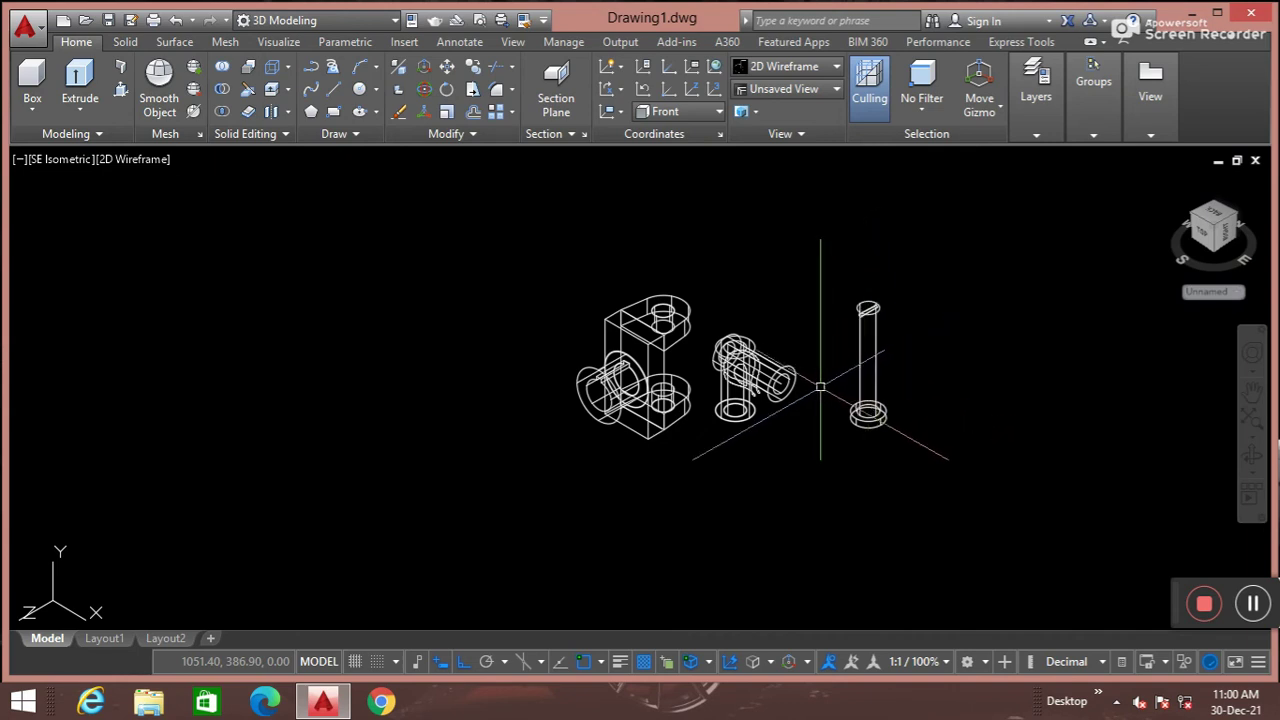
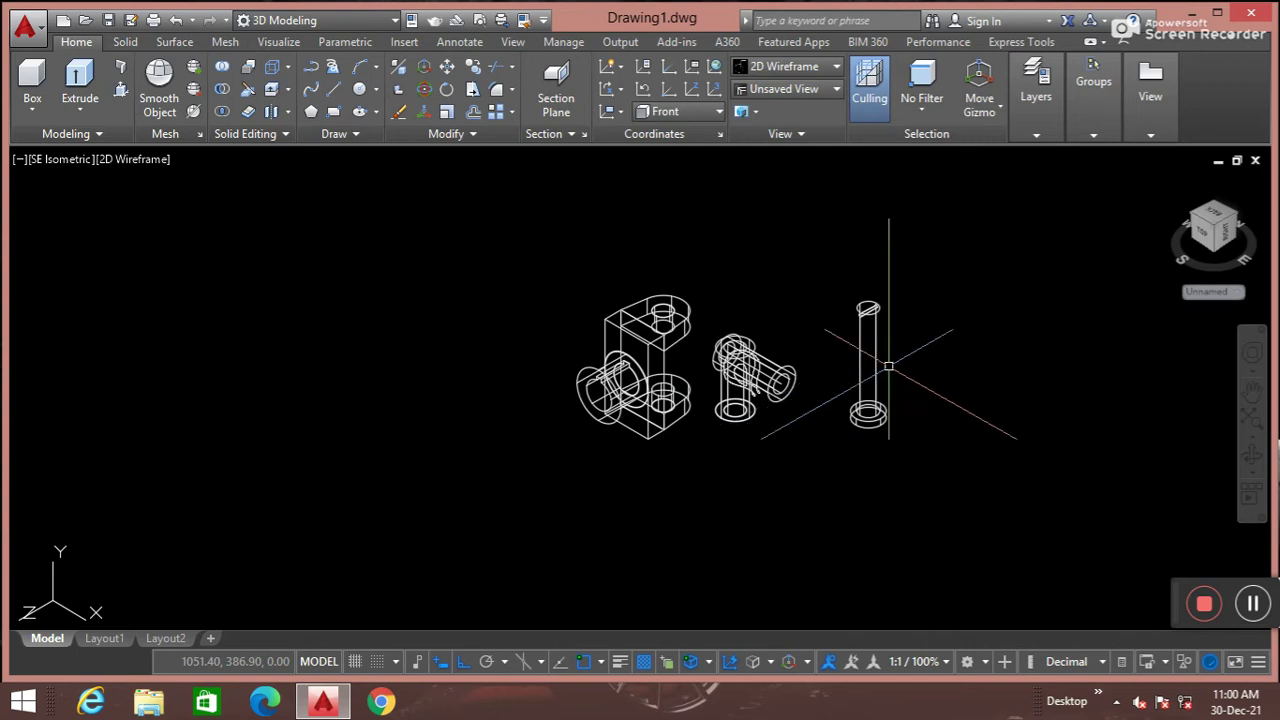
# Draw concentric circles of radius 5 and radius 3 sharing one centre beside the pin
pyautogui.press('Return')
pyautogui.click(989, 429)
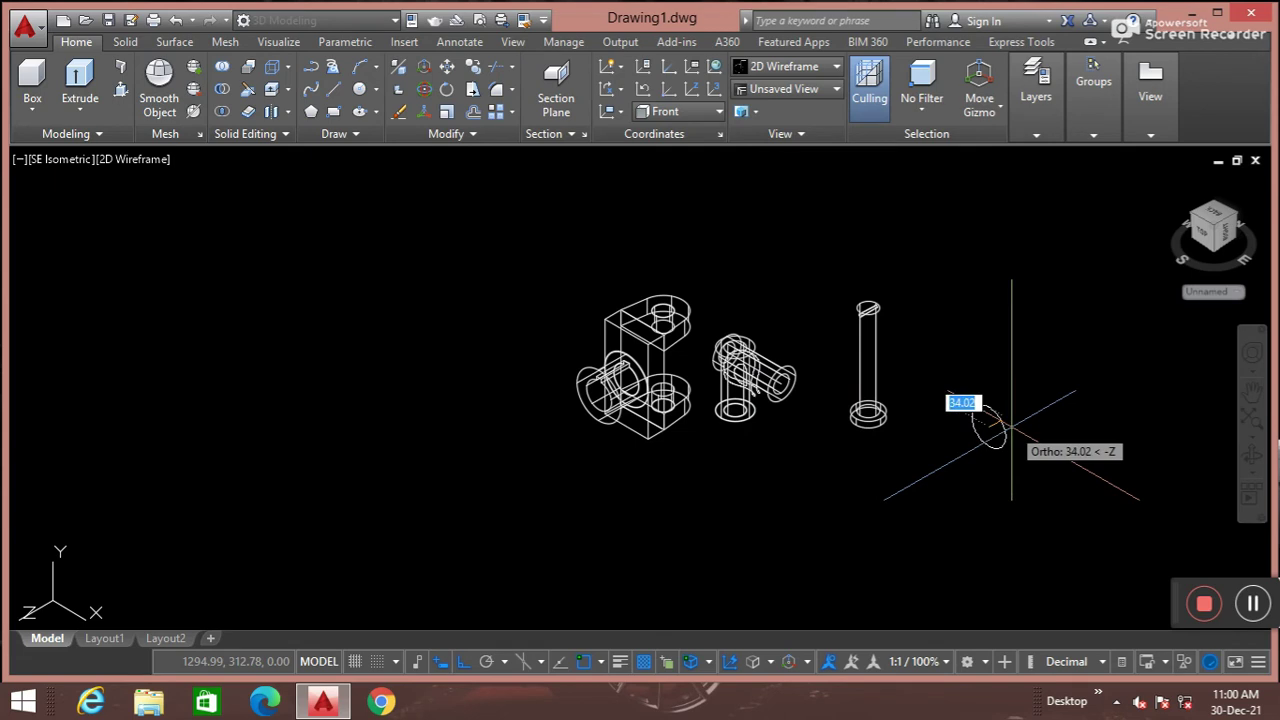
pyautogui.press('Return')
pyautogui.press('Return')
pyautogui.click(989, 428)
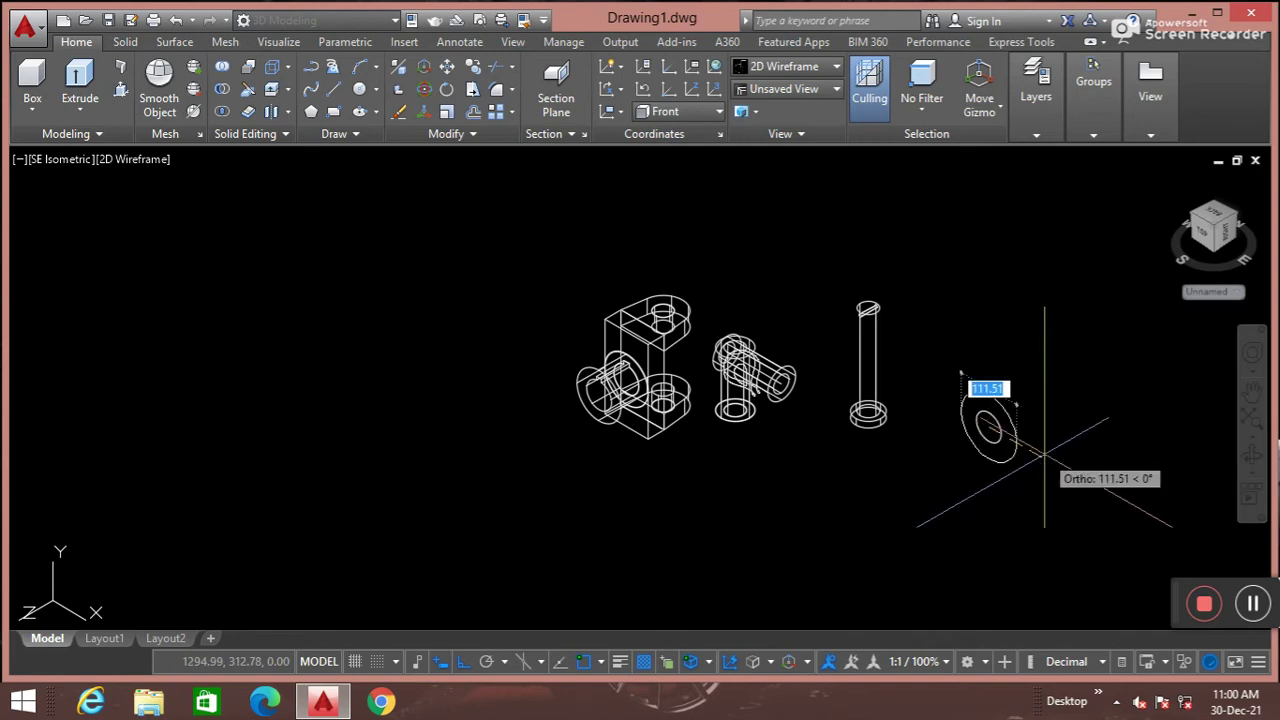
pyautogui.press('Return')
pyautogui.scroll(3, 986, 429)
pyautogui.scroll(2, 986, 429)
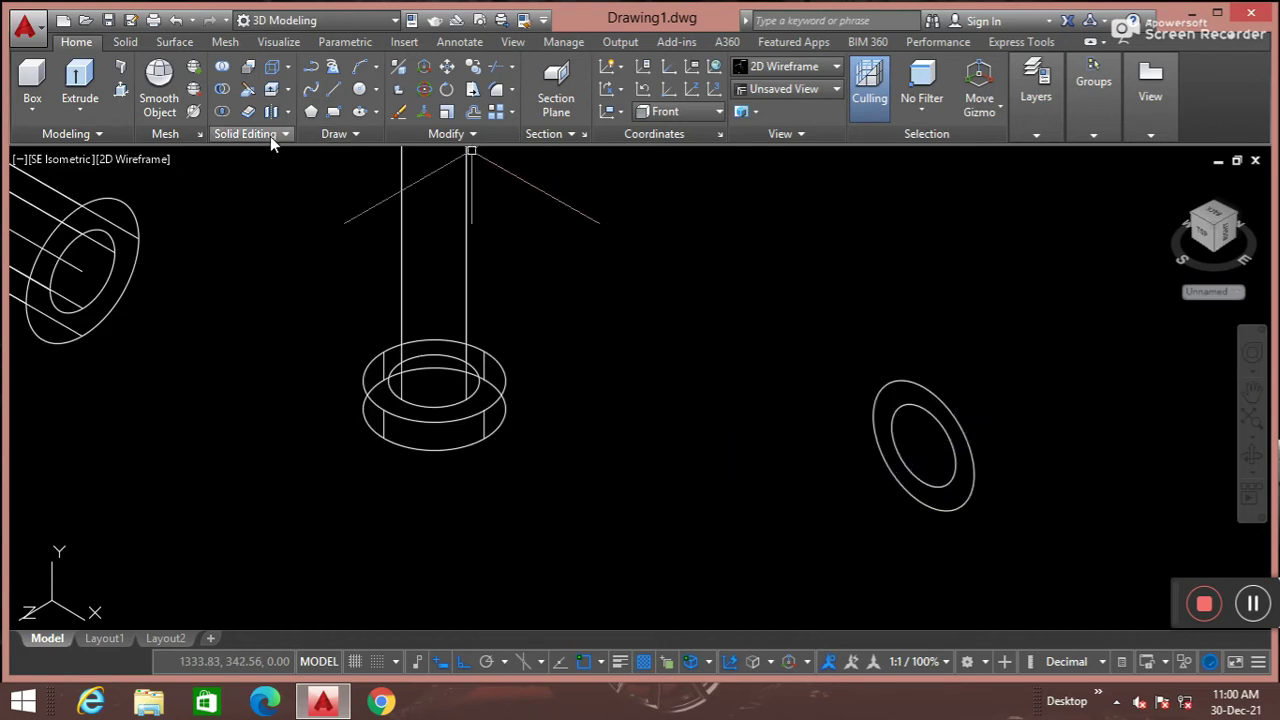
# Press-pull the area between the two circles 12 units into a ring
pyautogui.write('PREss')
pyautogui.press('Return')
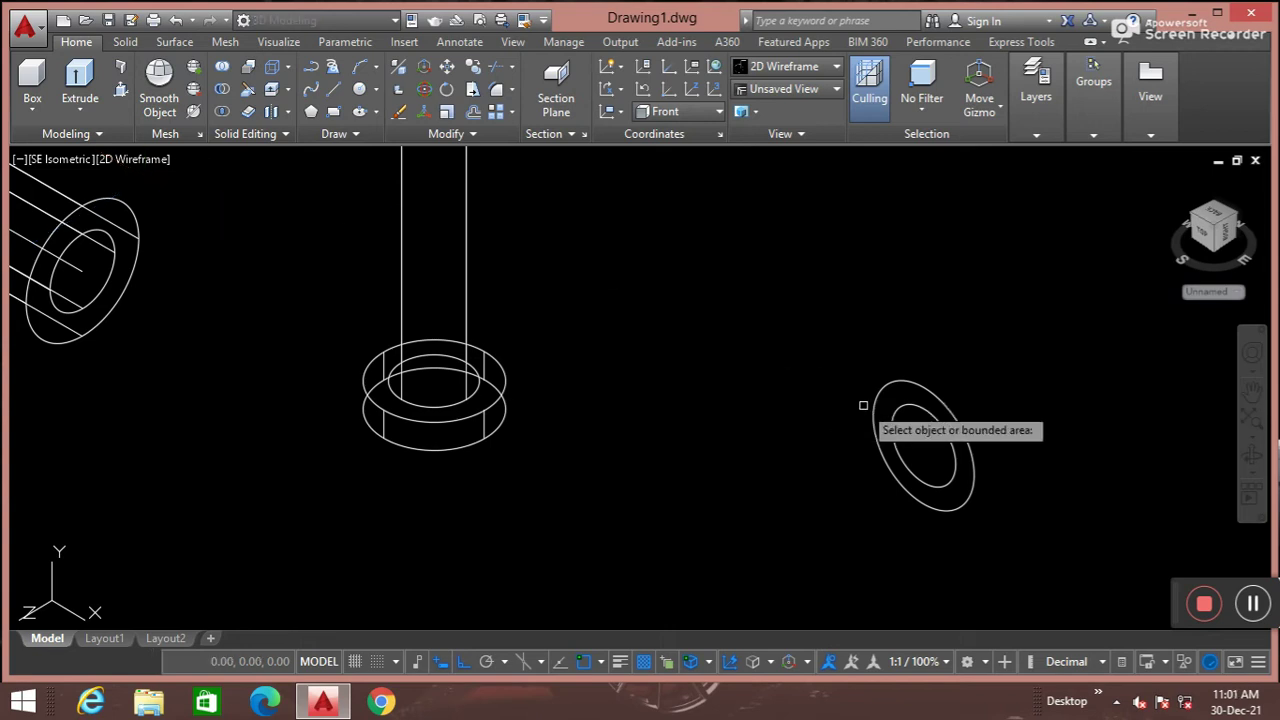
pyautogui.click(900, 405)
pyautogui.write('12')
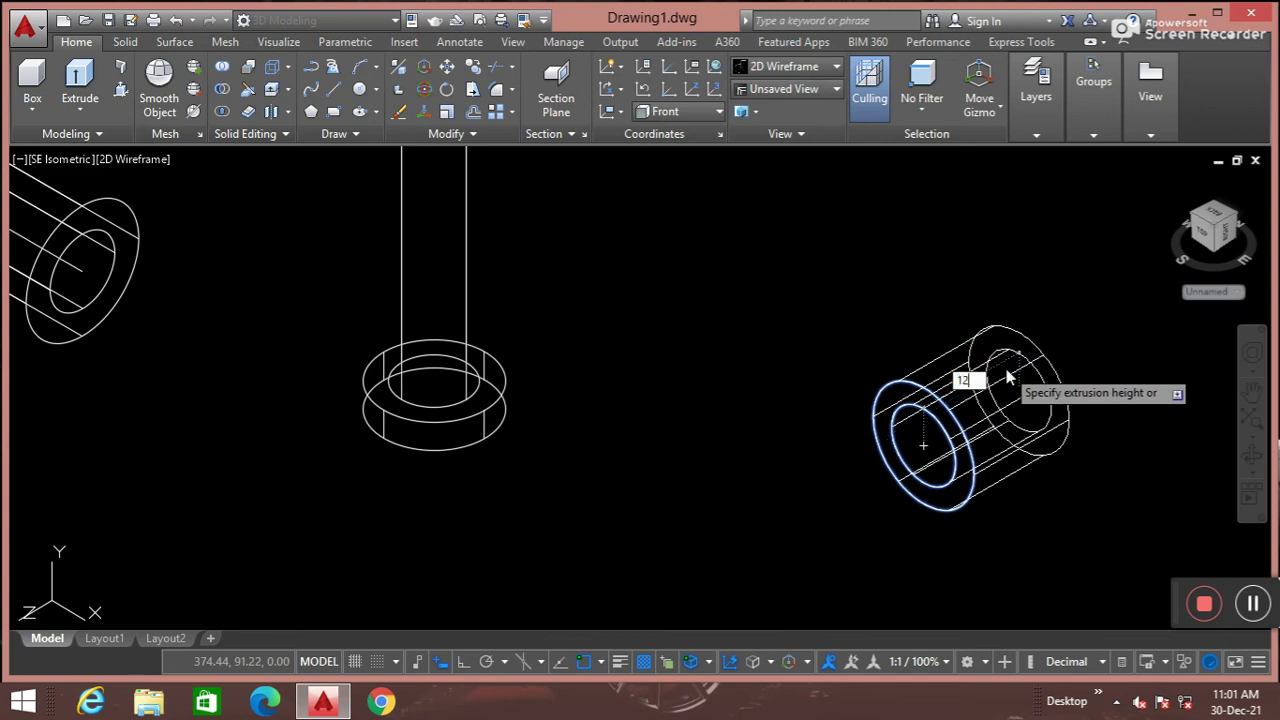
pyautogui.press('Return')
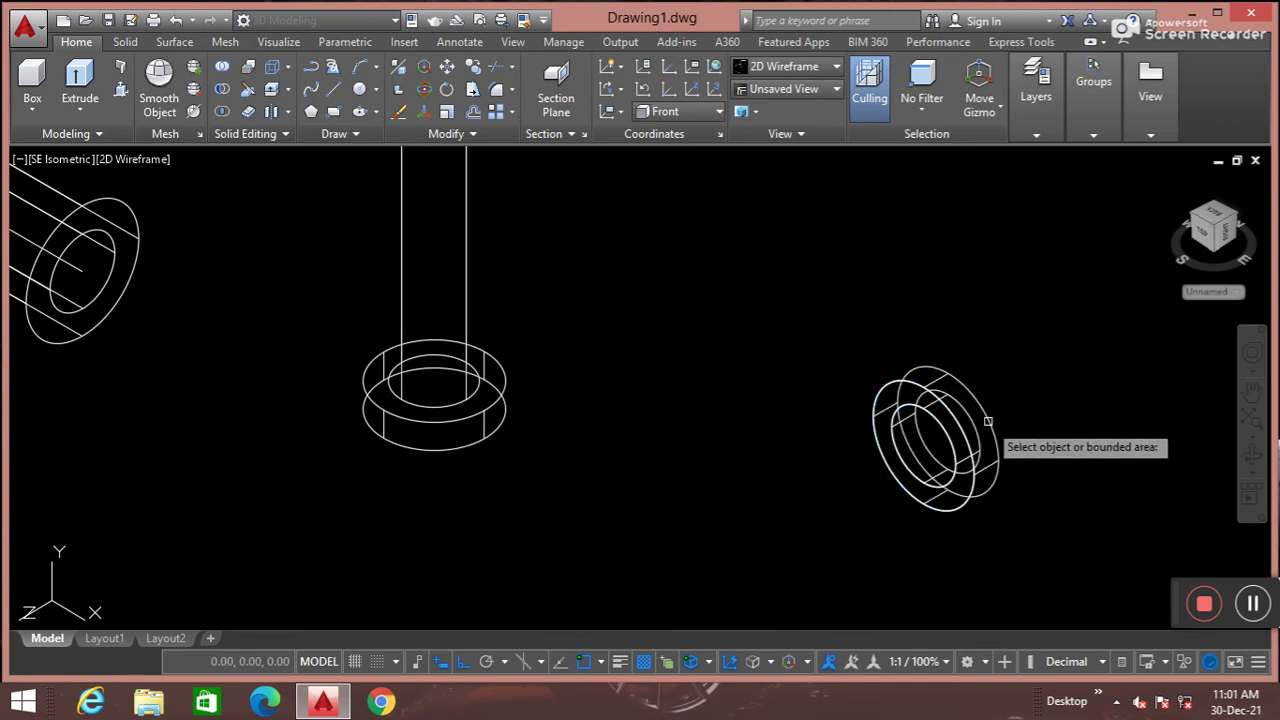
pyautogui.press('Escape')
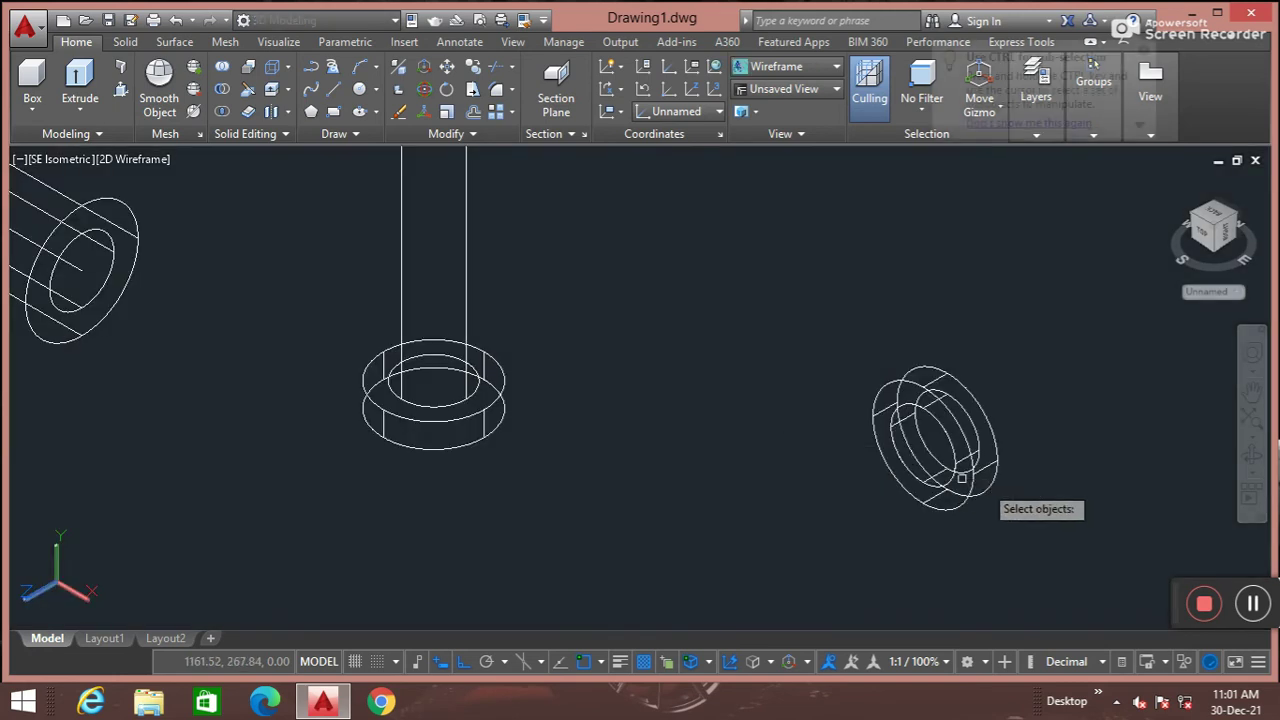
# Start a 3D rotation on the ring, pick a base point, then abandon it
pyautogui.click(932, 462)
pyautogui.press('Return')
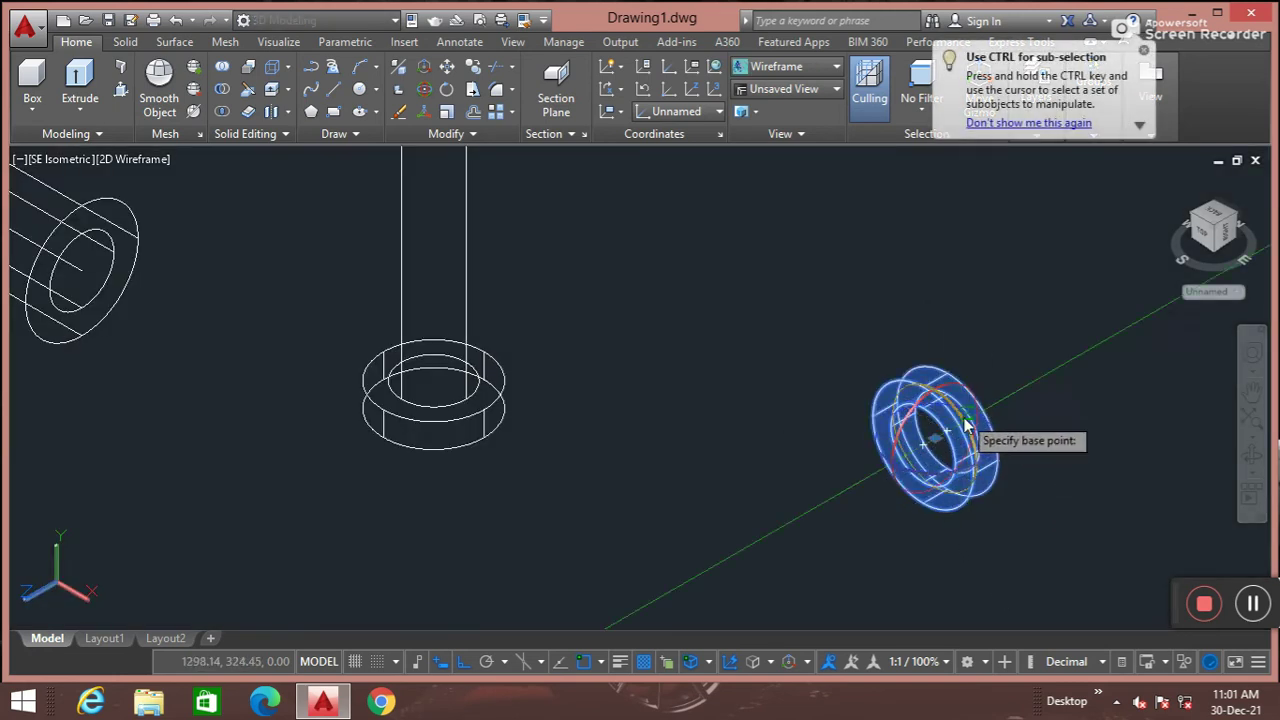
pyautogui.click(968, 395)
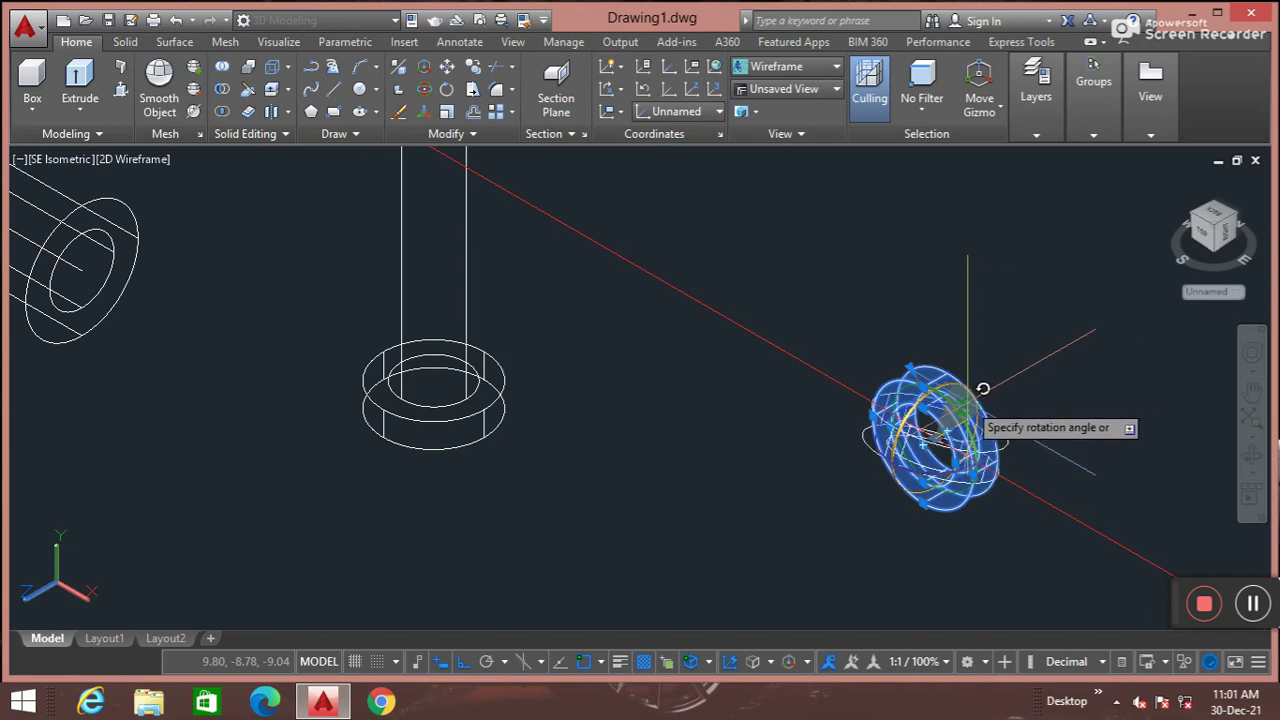
pyautogui.click(980, 384)
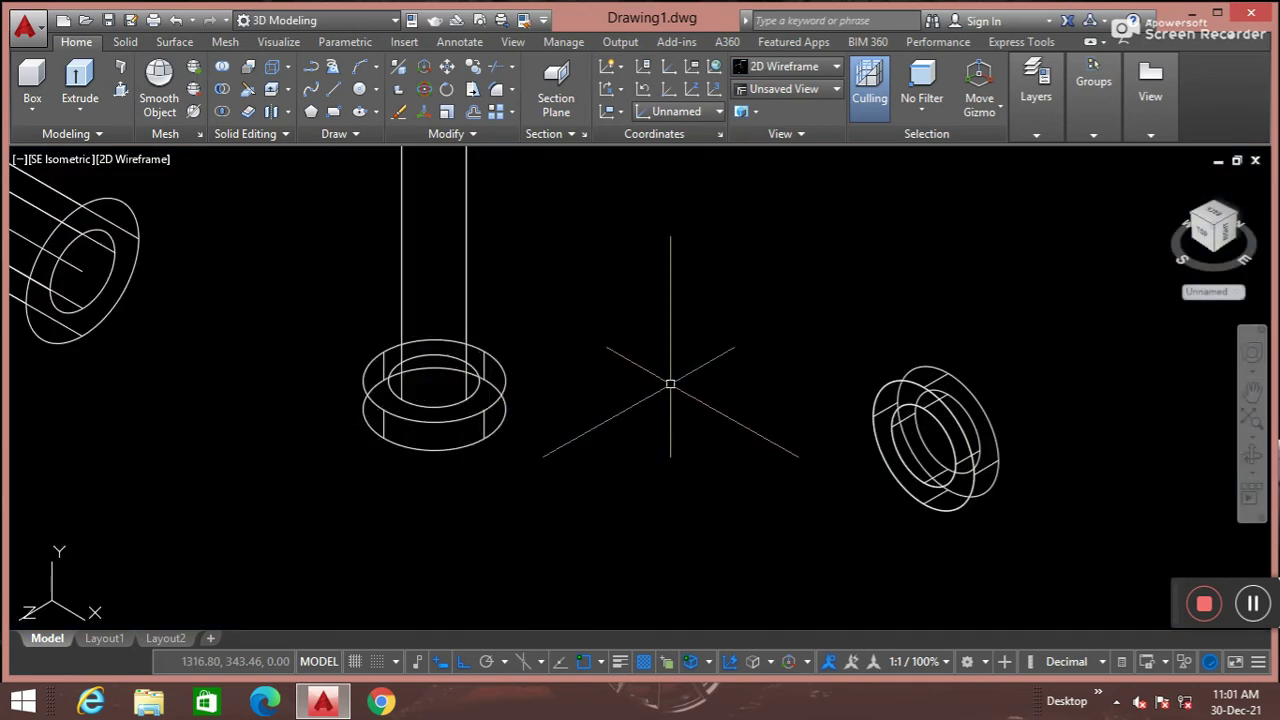
# Rotate the ring 90° about its centre with 3DROTATE so it lies flat
pyautogui.scroll(-2, 365, 383)
pyautogui.scroll(-3, 257, 357)
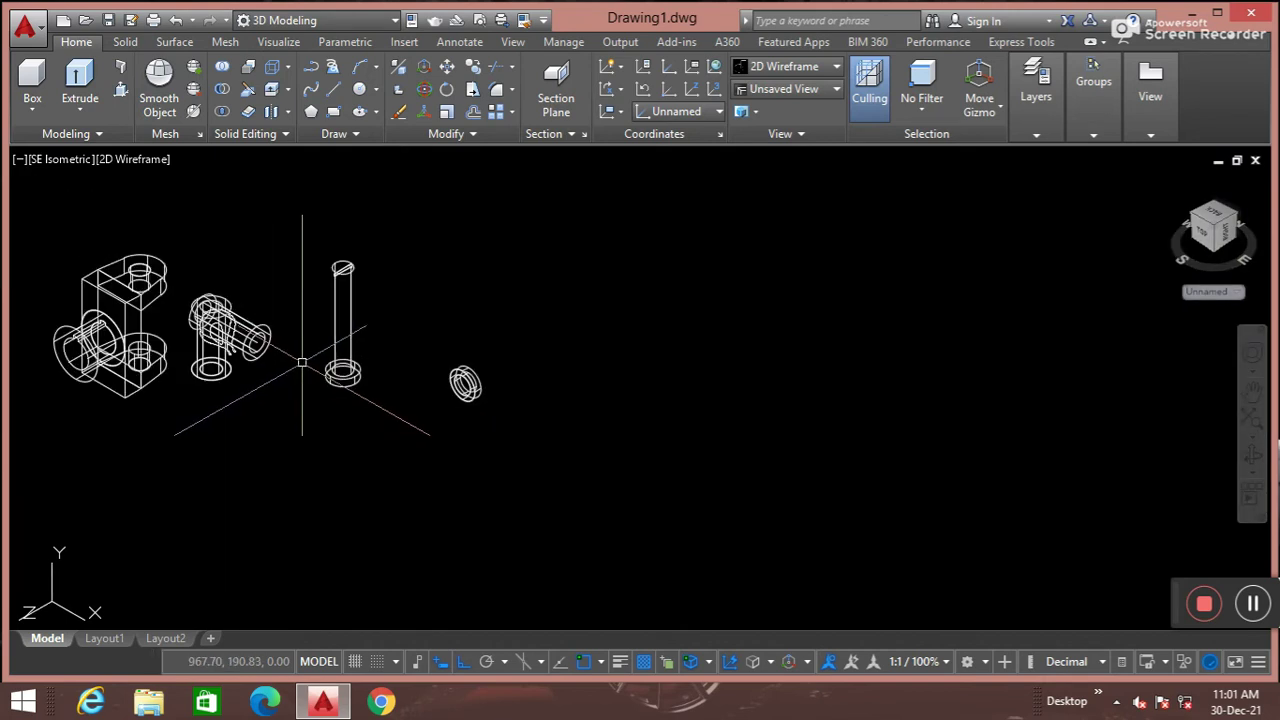
pyautogui.scroll(1, 539, 373)
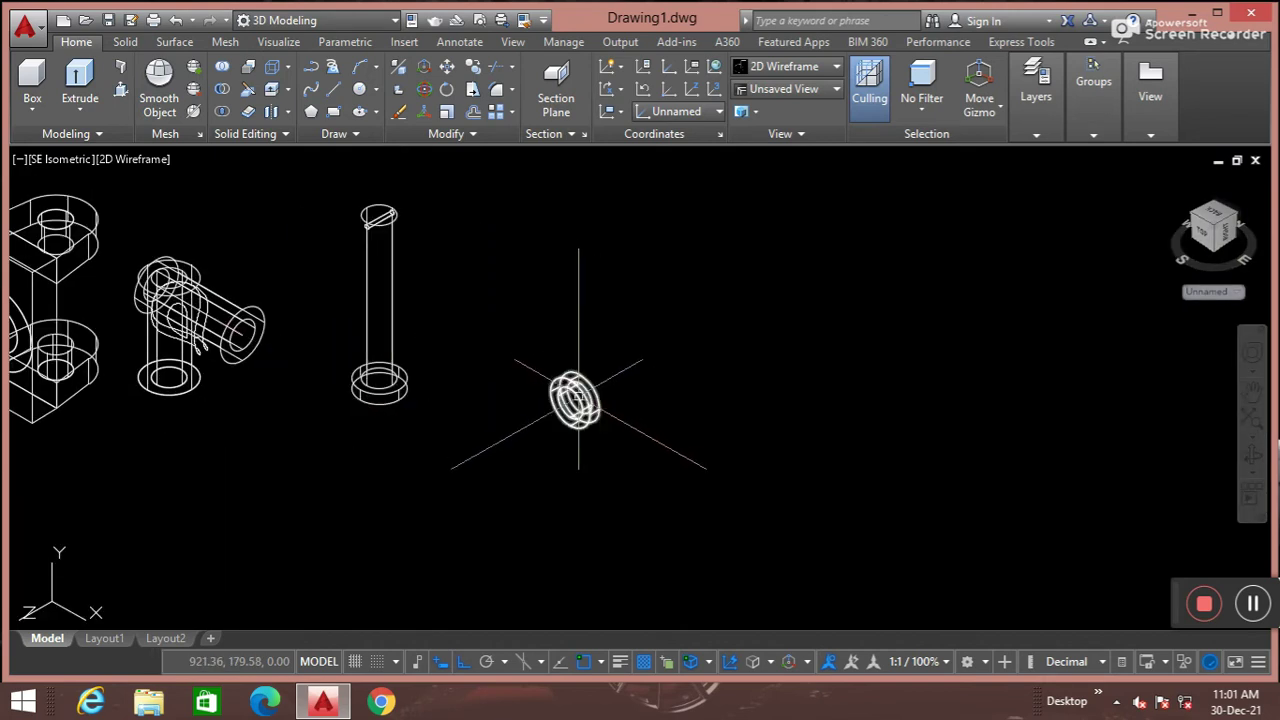
pyautogui.write('r')
pyautogui.press('Return')
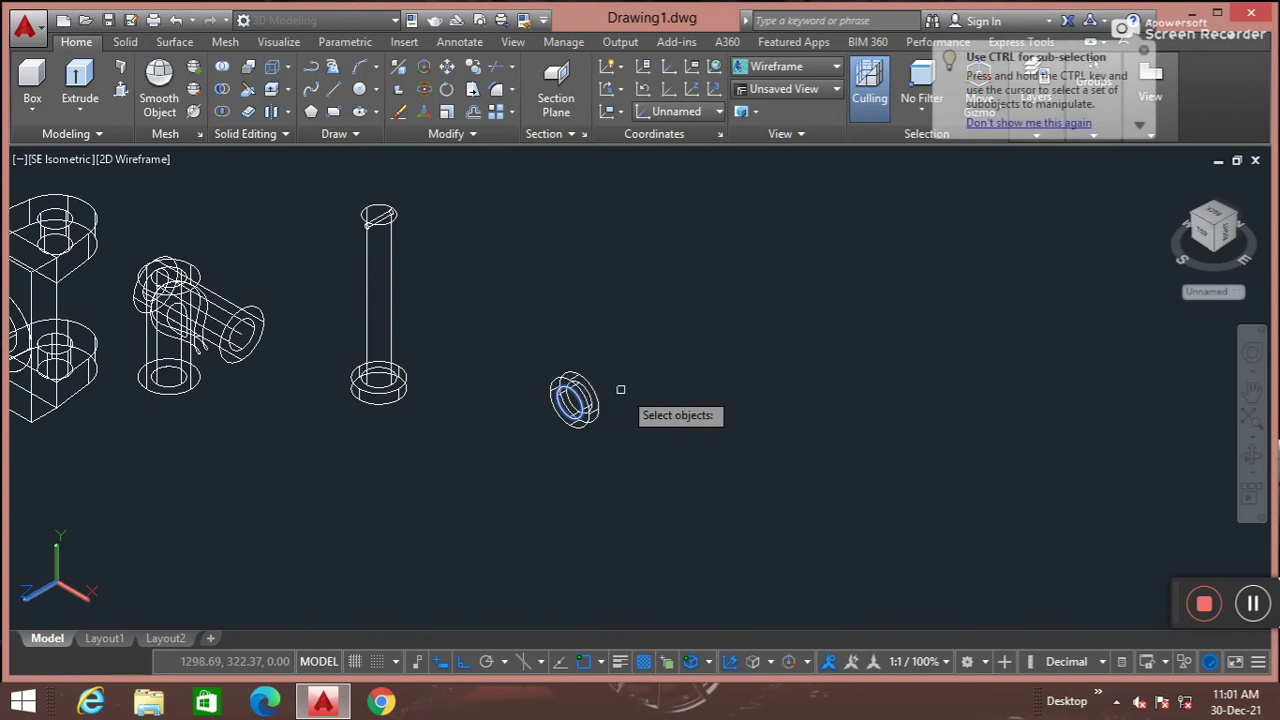
pyautogui.click(609, 427)
pyautogui.click(586, 386)
pyautogui.press('Return')
pyautogui.click(573, 400)
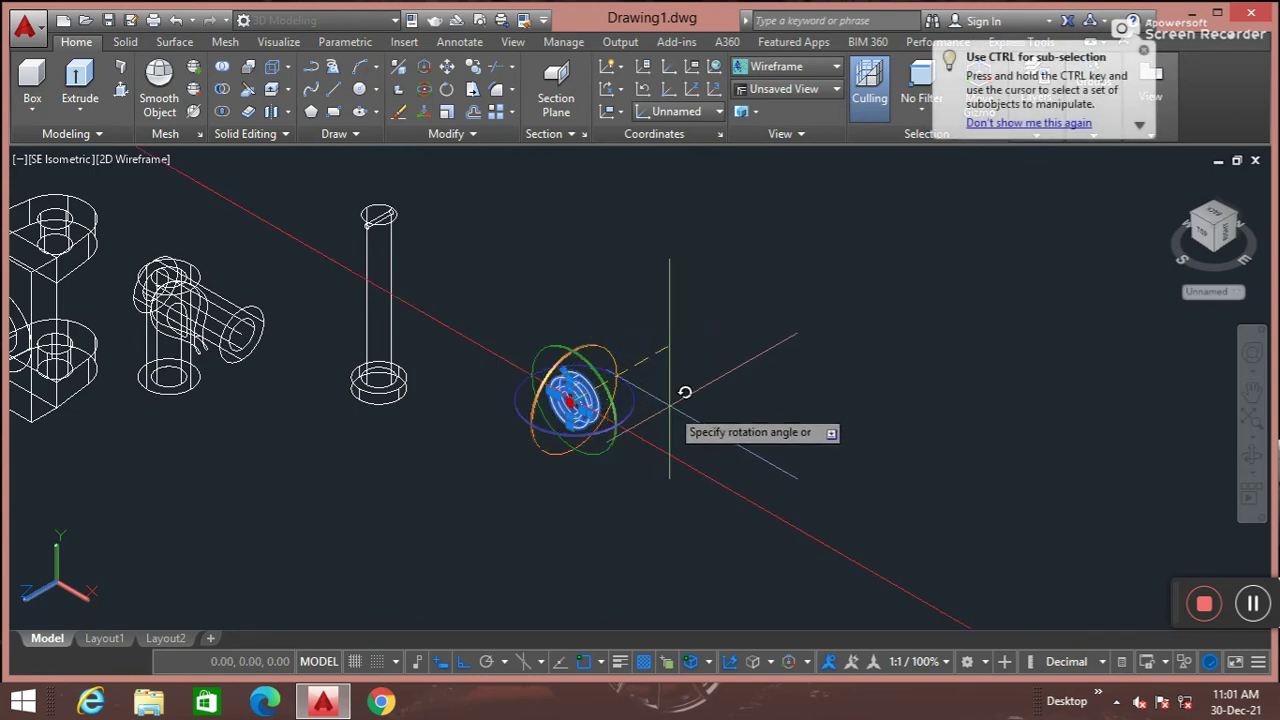
pyautogui.write('90')
pyautogui.press('Return')
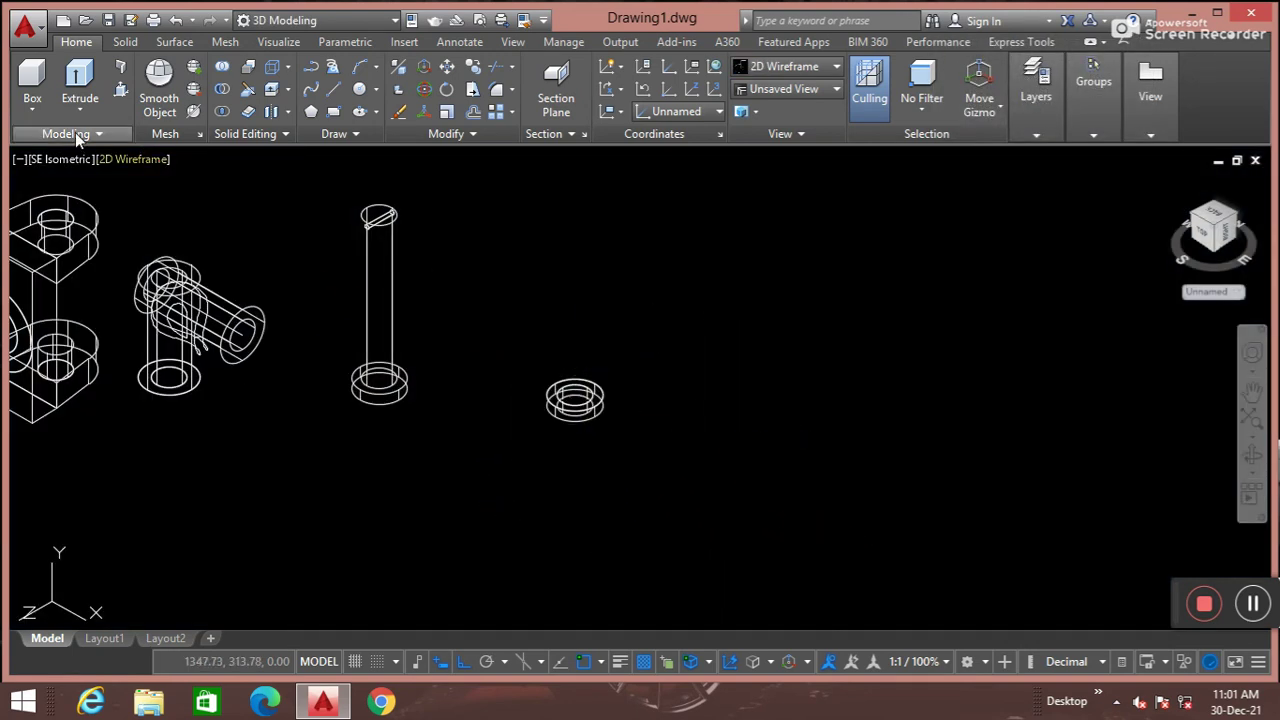
pyautogui.click(124, 157)
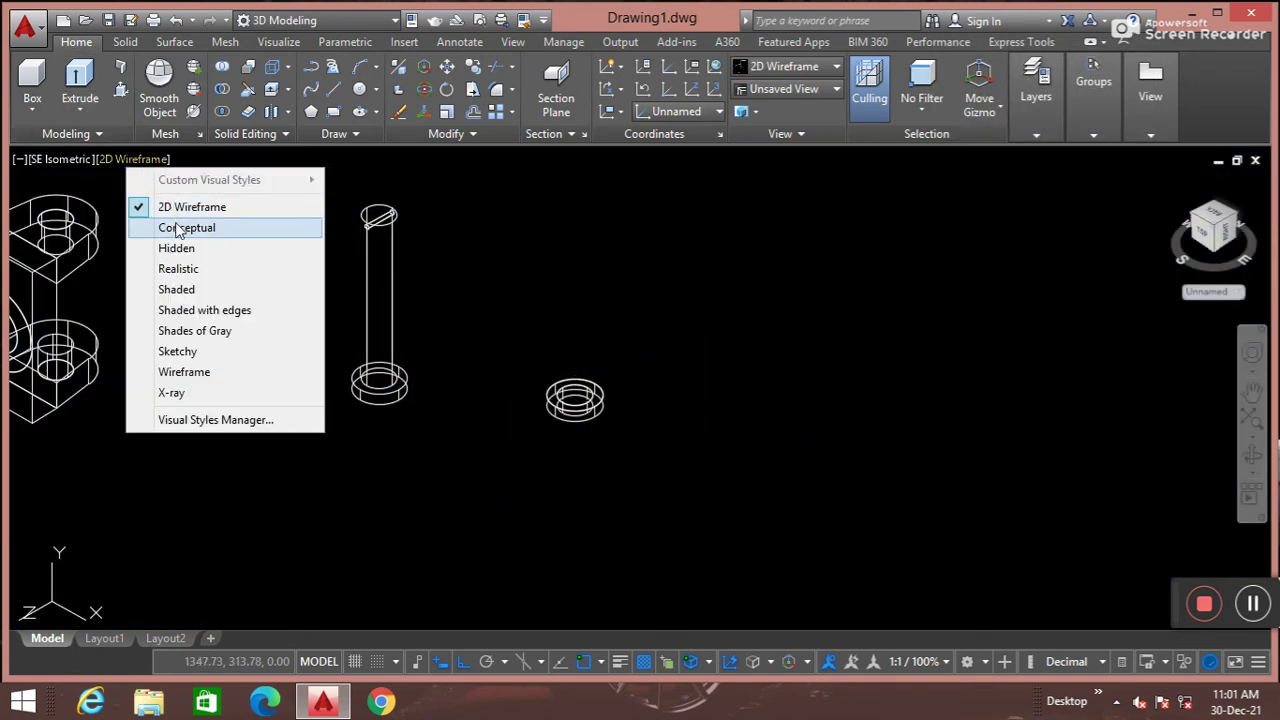
# Set the Conceptual visual style and the Front preset view
pyautogui.click(178, 228)
pyautogui.scroll(3, 590, 430)
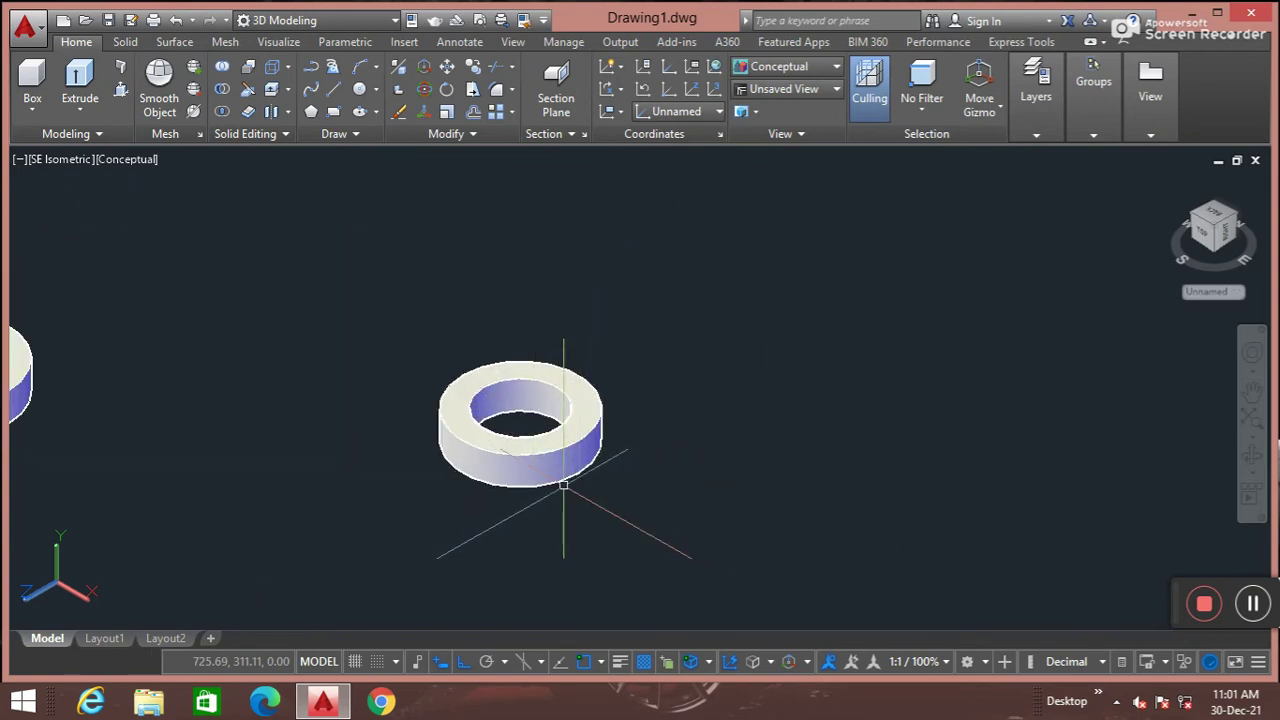
pyautogui.scroll(-3, 563, 485)
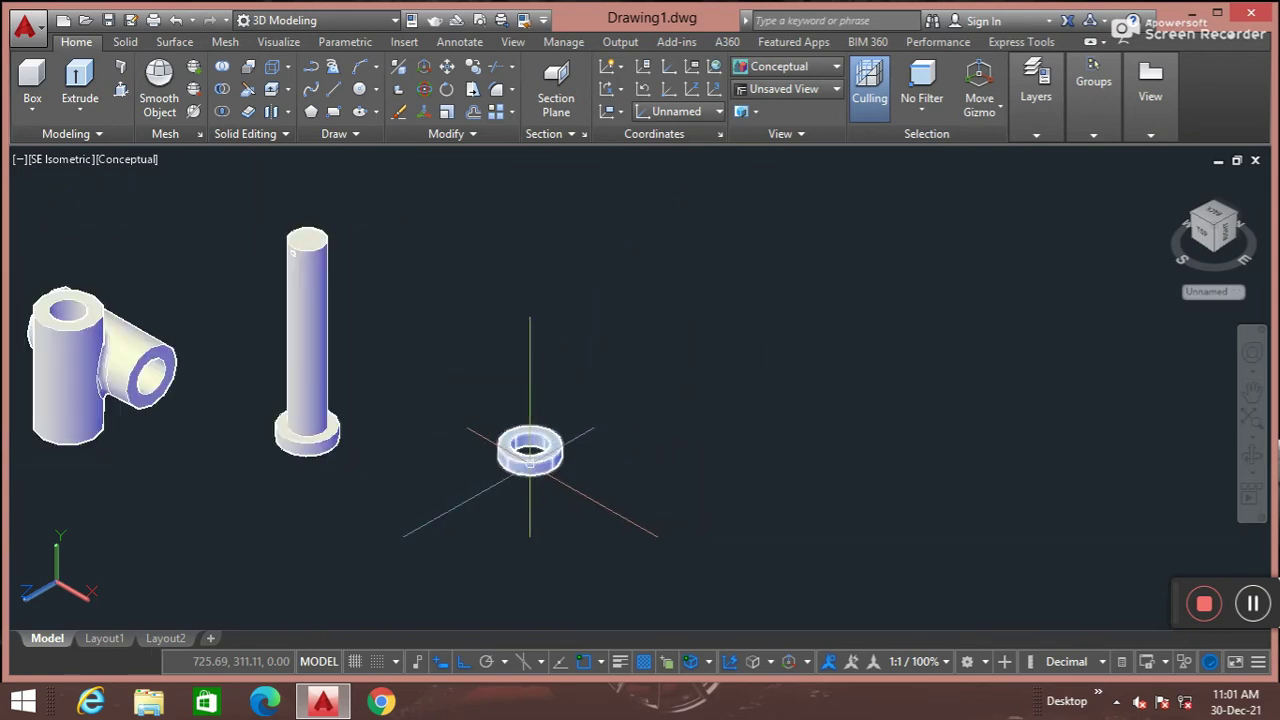
pyautogui.click(43, 160)
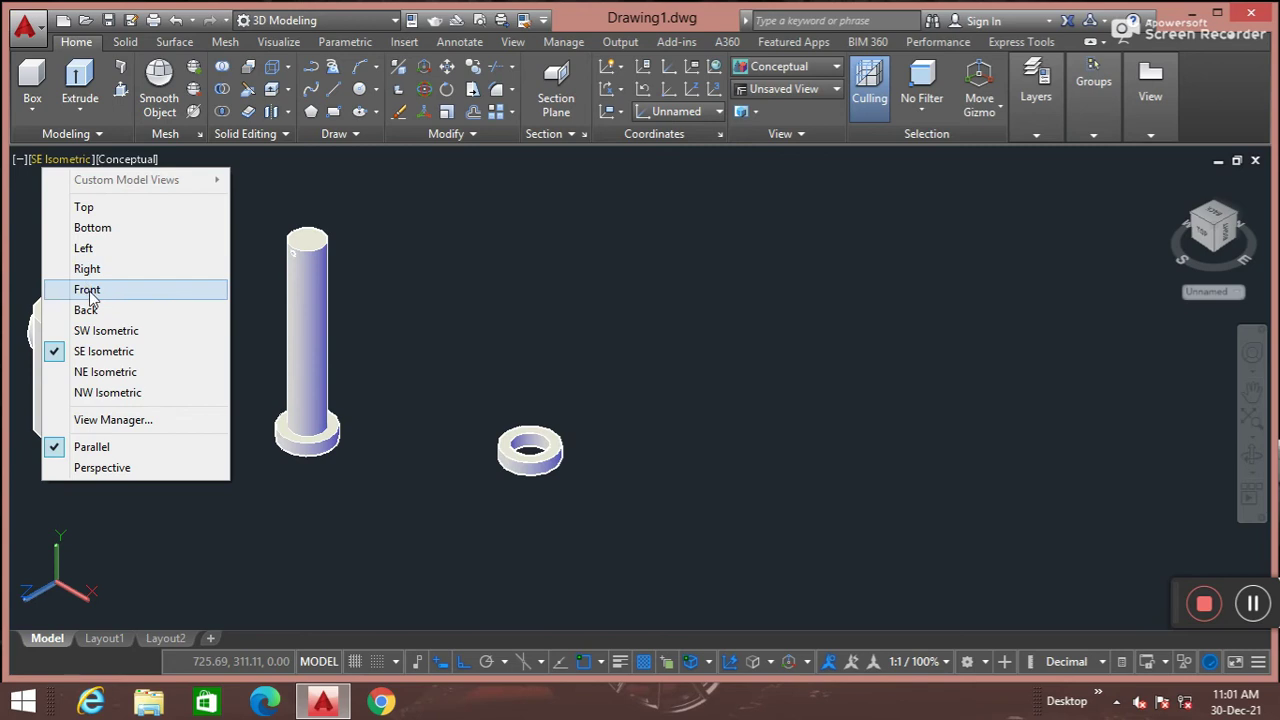
pyautogui.click(166, 291)
pyautogui.scroll(-4, 819, 354)
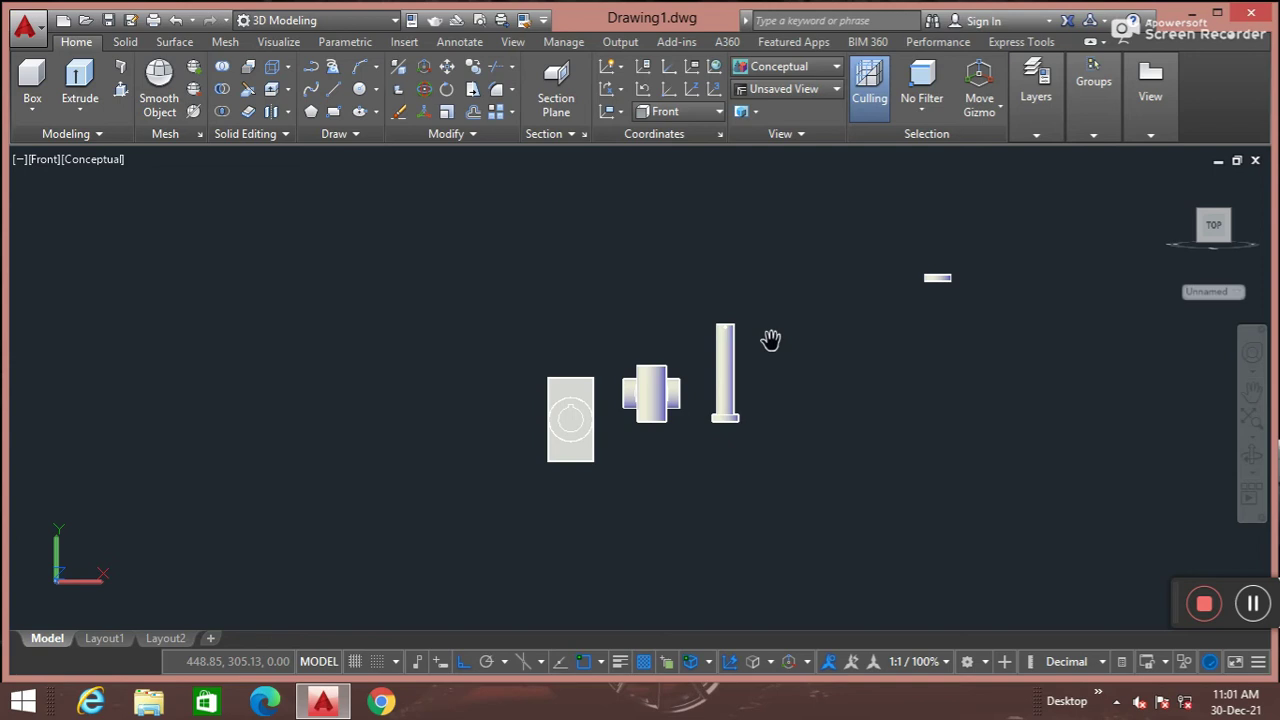
# Pan the parts into view and switch back to the 2D Wireframe style
pyautogui.moveTo(770, 340); pyautogui.dragTo(455, 211, button='middle')
pyautogui.scroll(1, 455, 211)
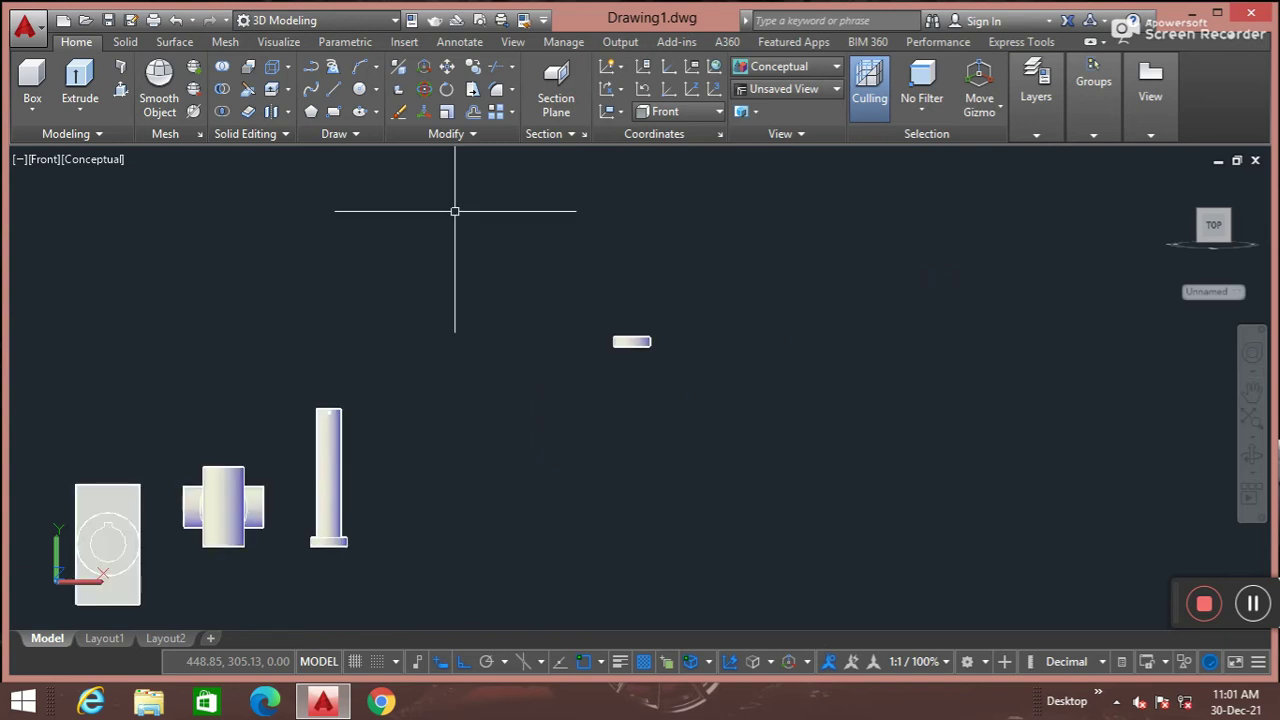
pyautogui.scroll(4, 650, 348)
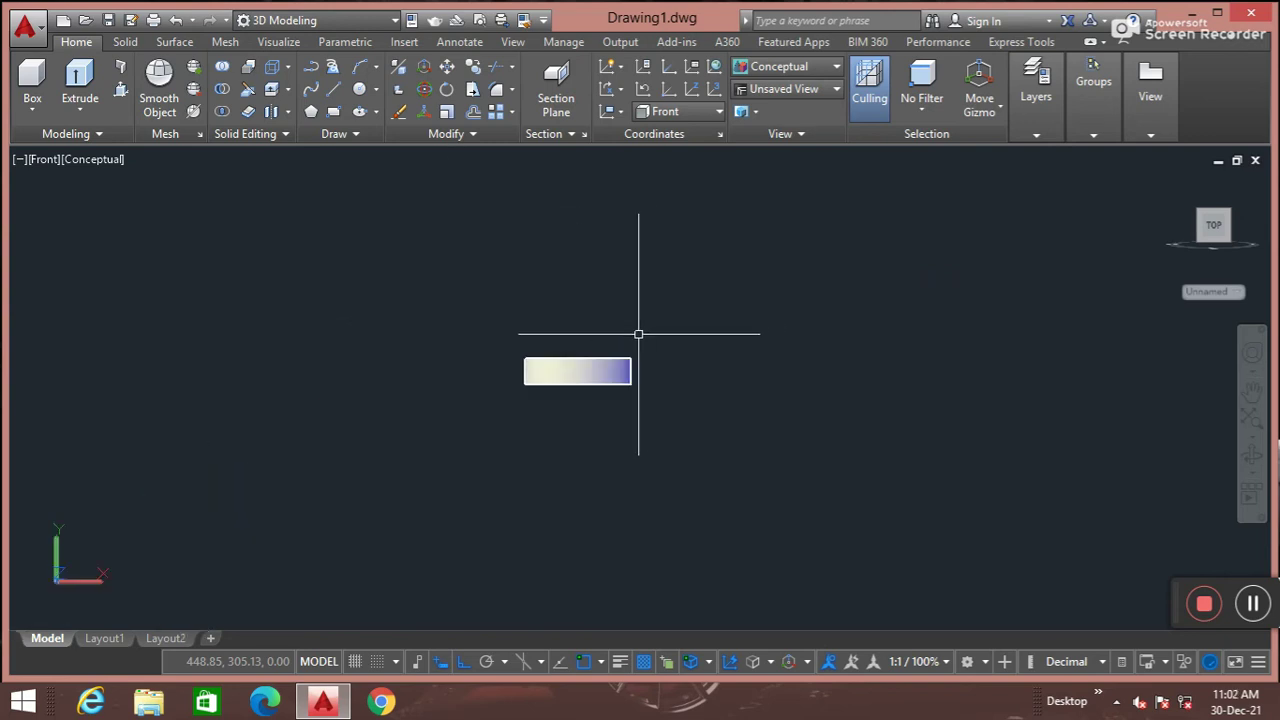
pyautogui.write('l')
pyautogui.press('Return')
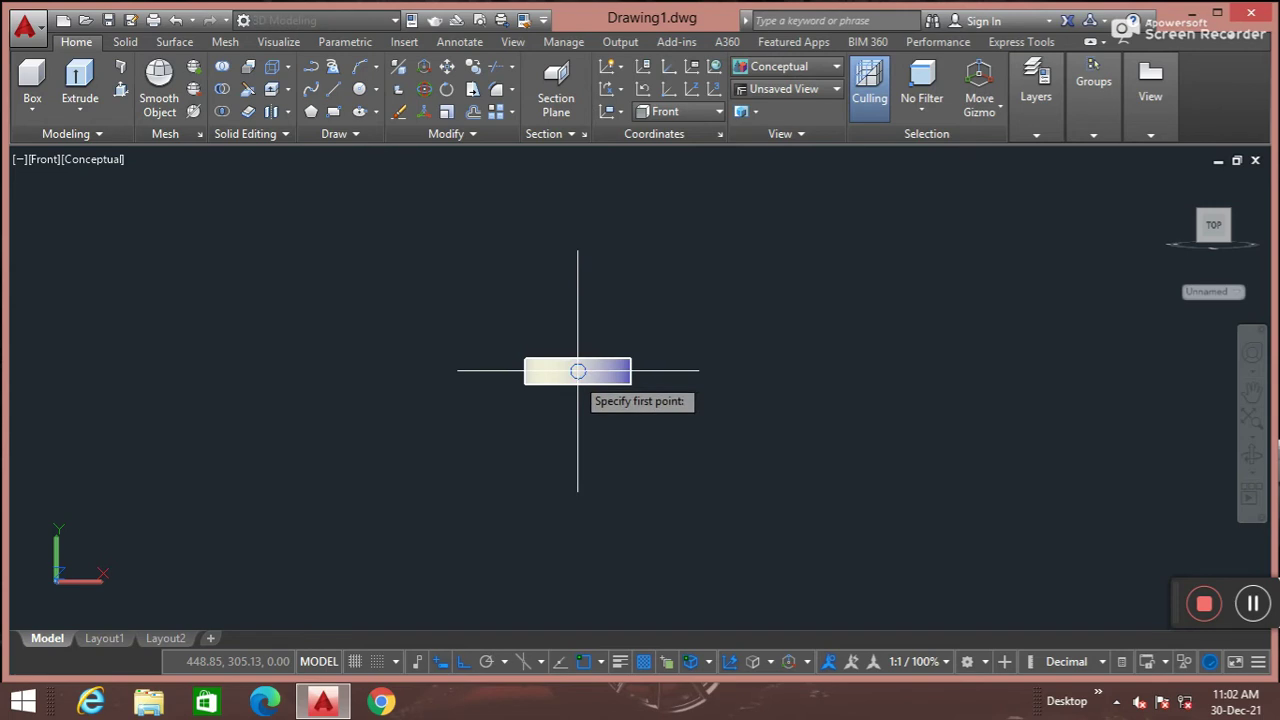
pyautogui.press('Escape')
pyautogui.click(93, 159)
pyautogui.click(140, 206)
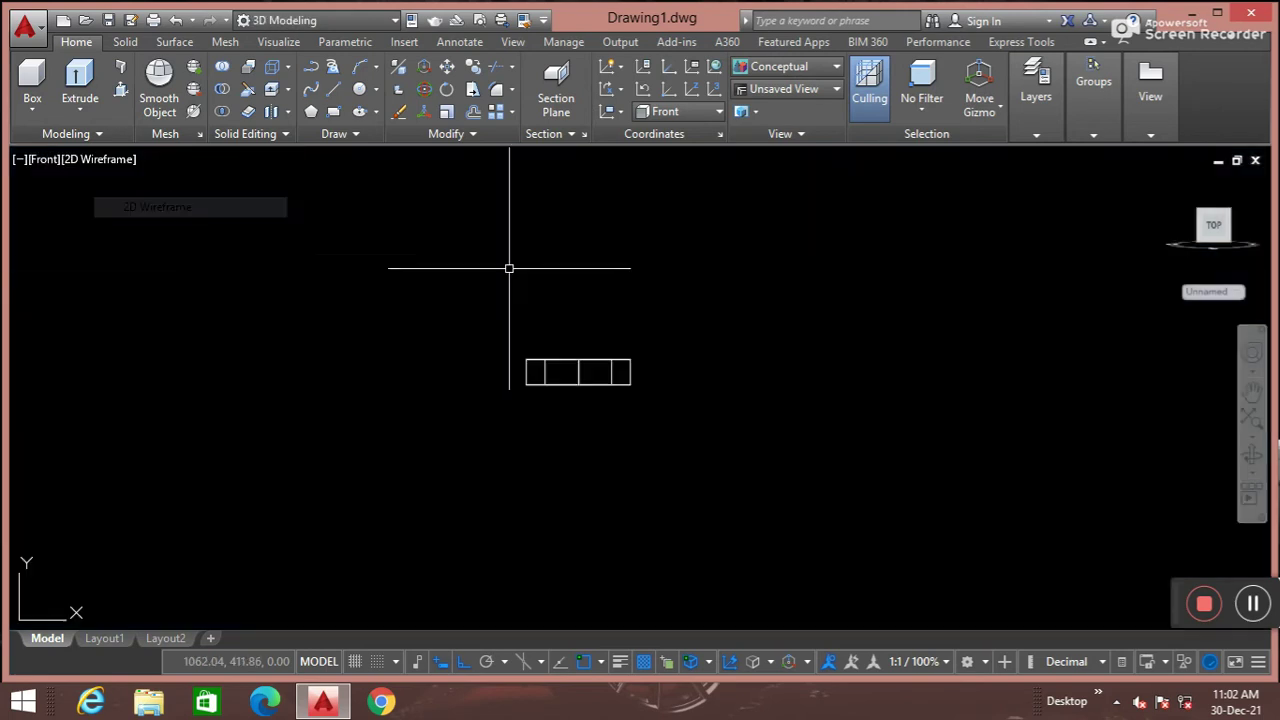
# Draw a 6-unit line starting from the ring's centre point
pyautogui.press('Return')
pyautogui.click(586, 383)
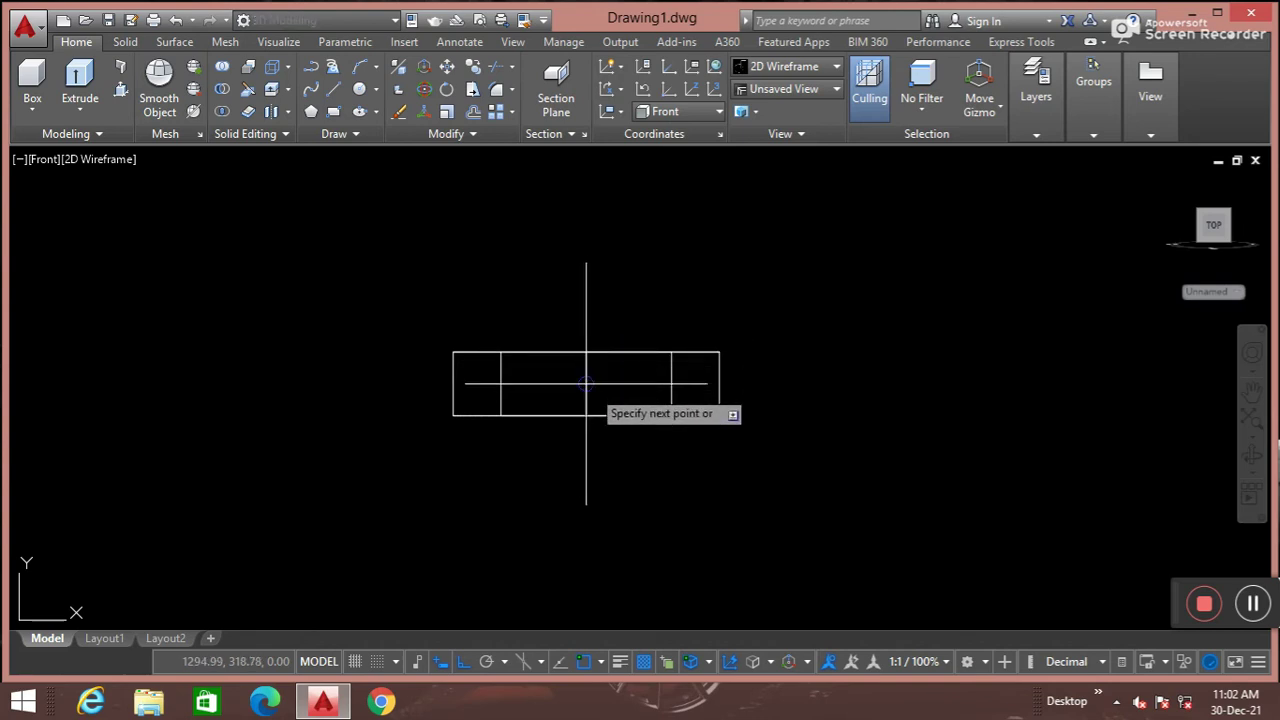
pyautogui.write('6')
pyautogui.press('Return')
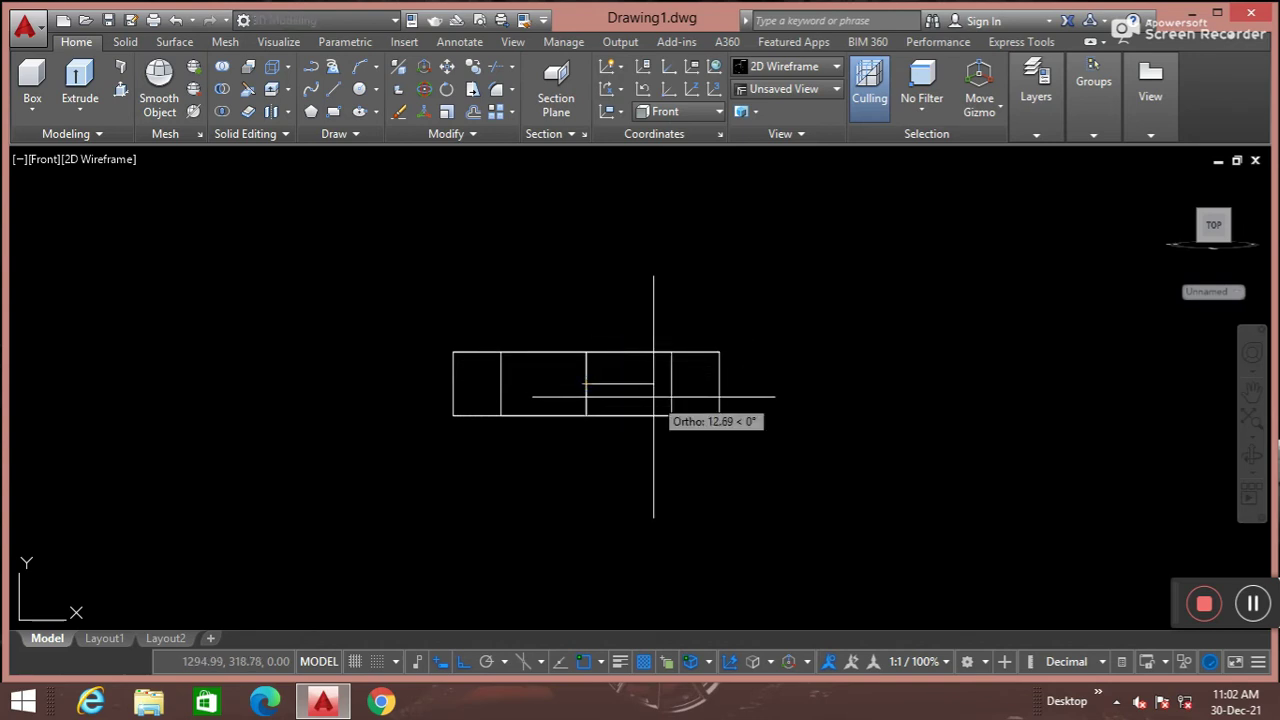
pyautogui.press('Escape')
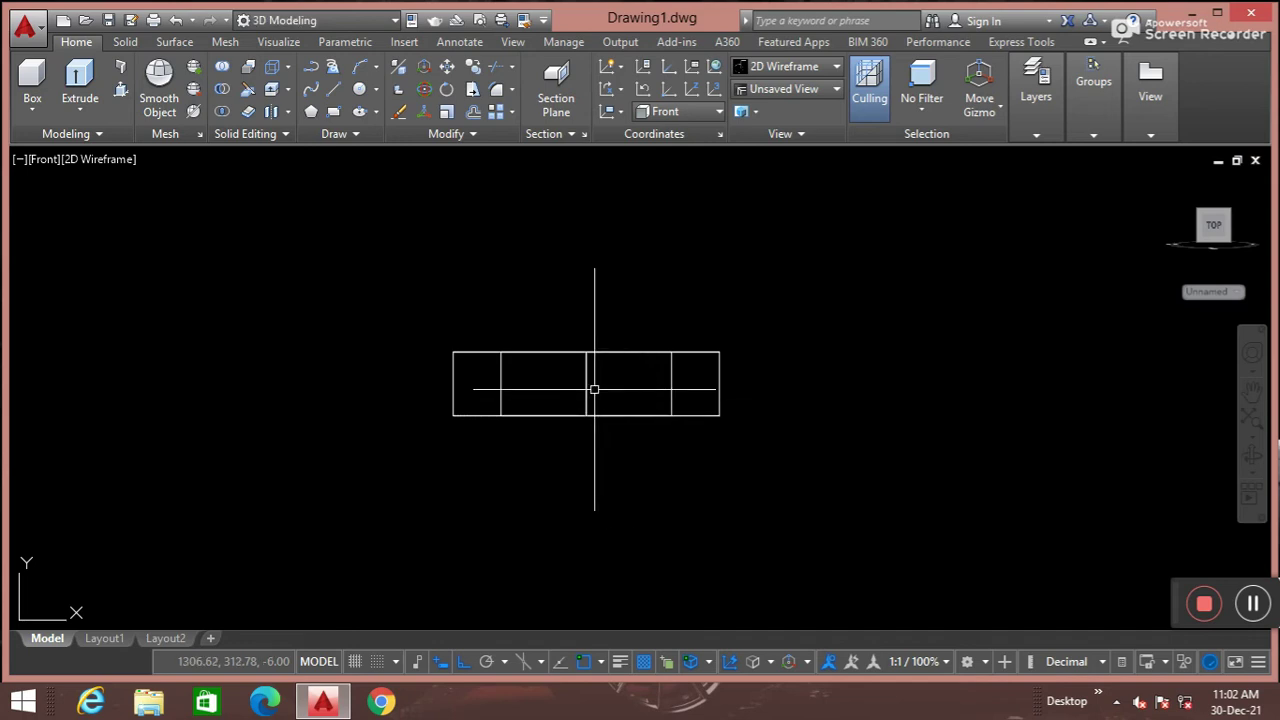
pyautogui.write('c')
# Draw a small circle, sized by diameter, at the rectangle's centre
pyautogui.press('Return')
pyautogui.click(586, 383)
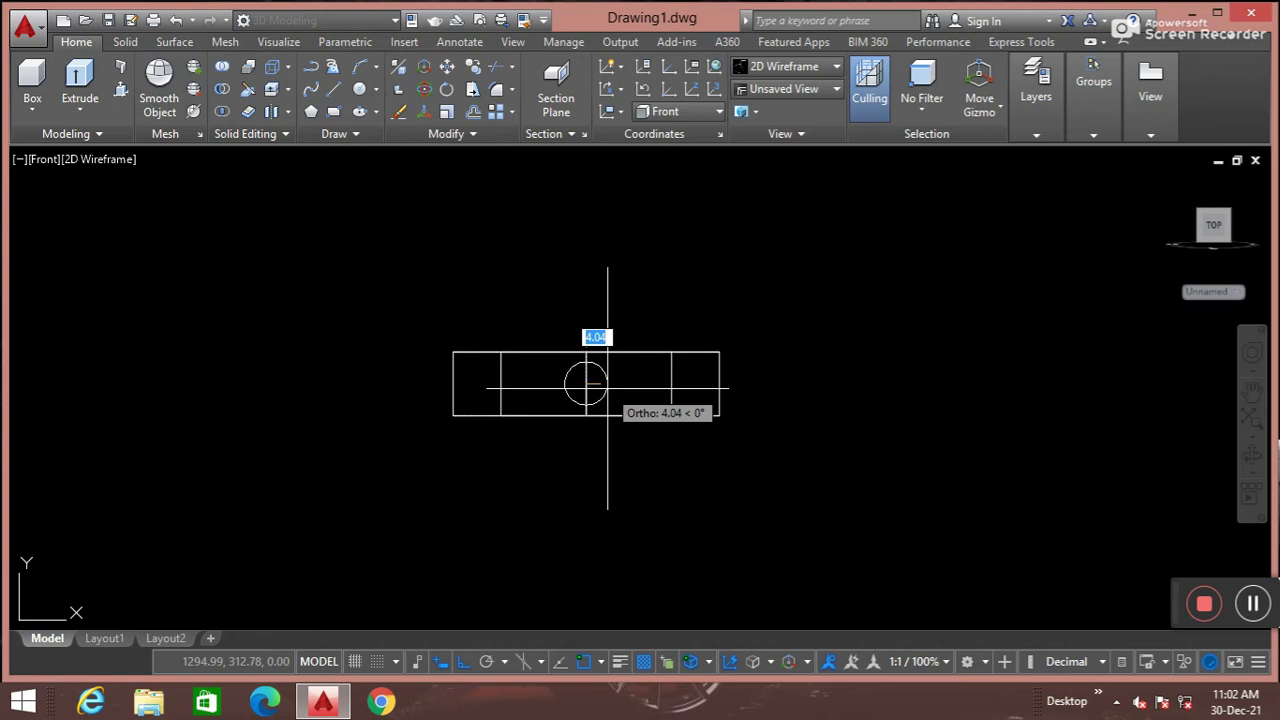
pyautogui.write('d')
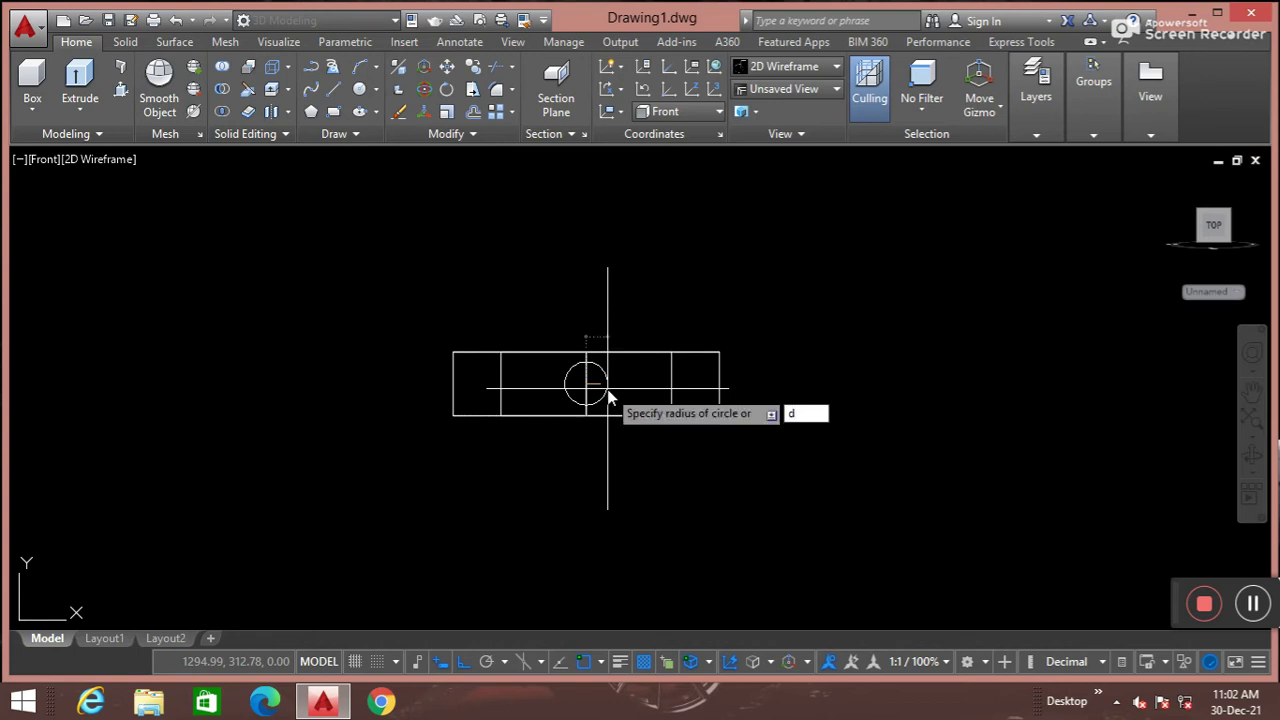
pyautogui.press('Return')
pyautogui.click(607, 388)
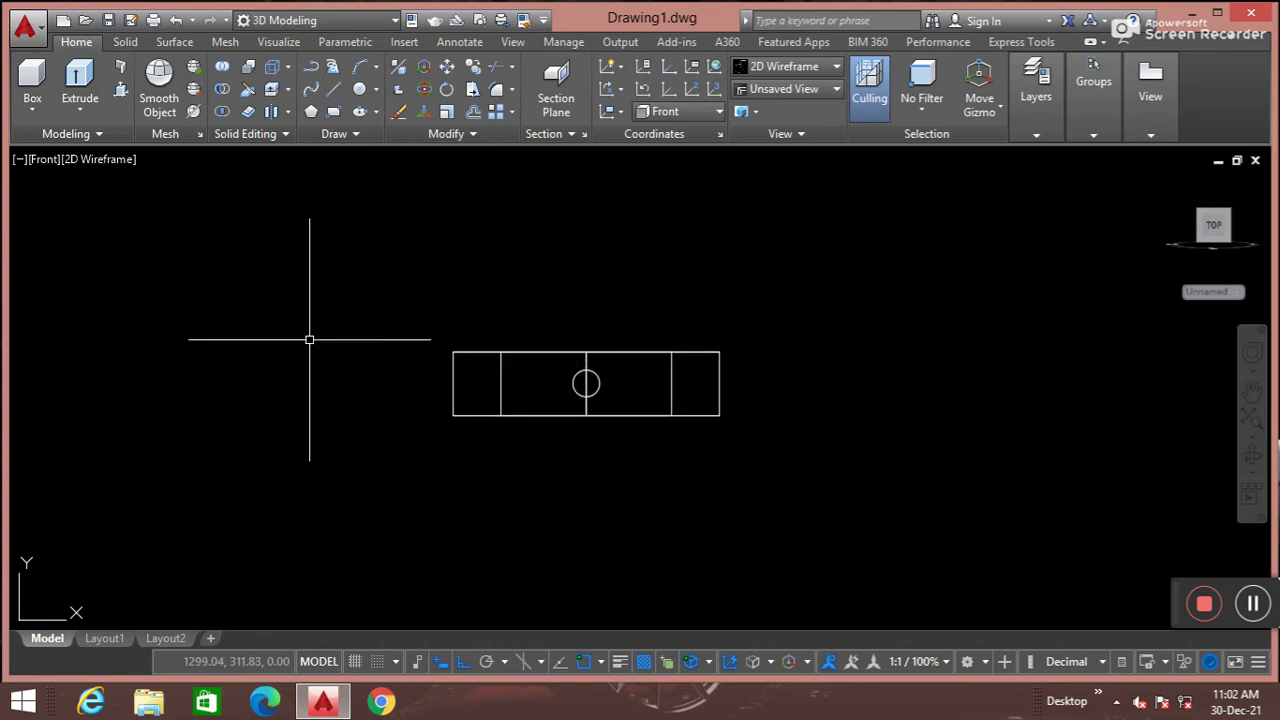
pyautogui.click(46, 158)
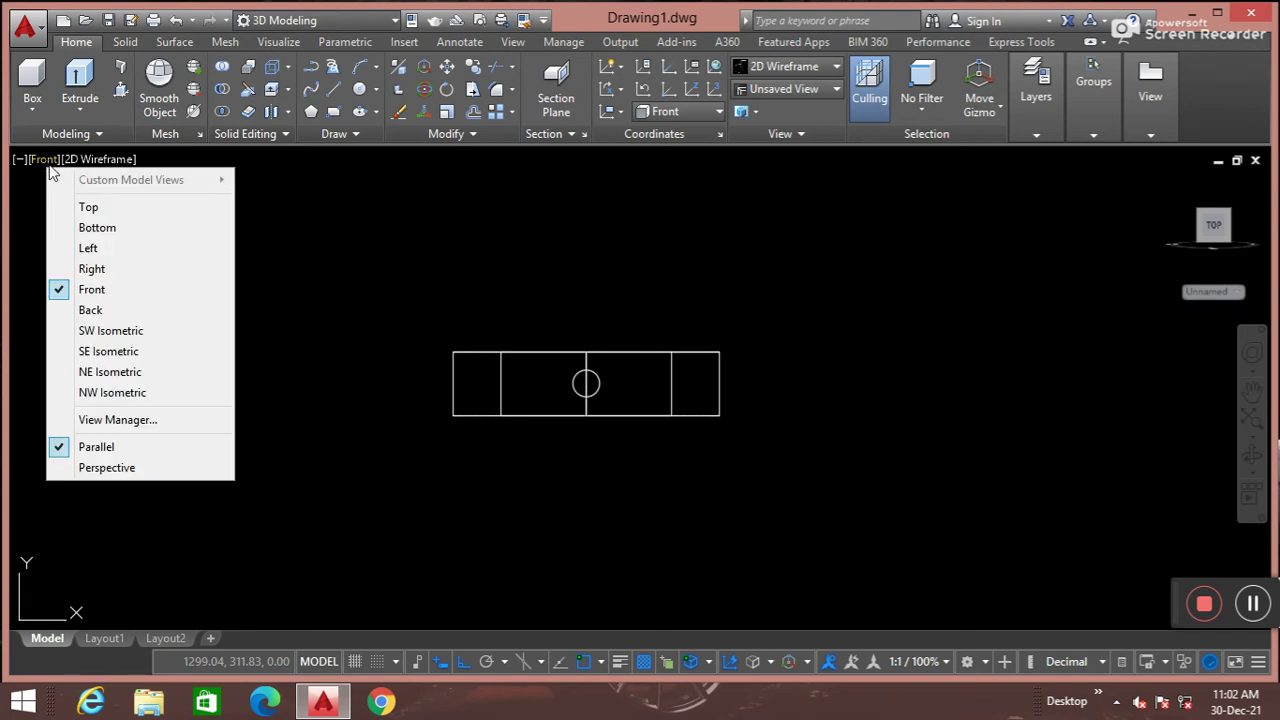
# In SE Isometric view, extrude the small circle outward into a thin rod
pyautogui.click(108, 351)
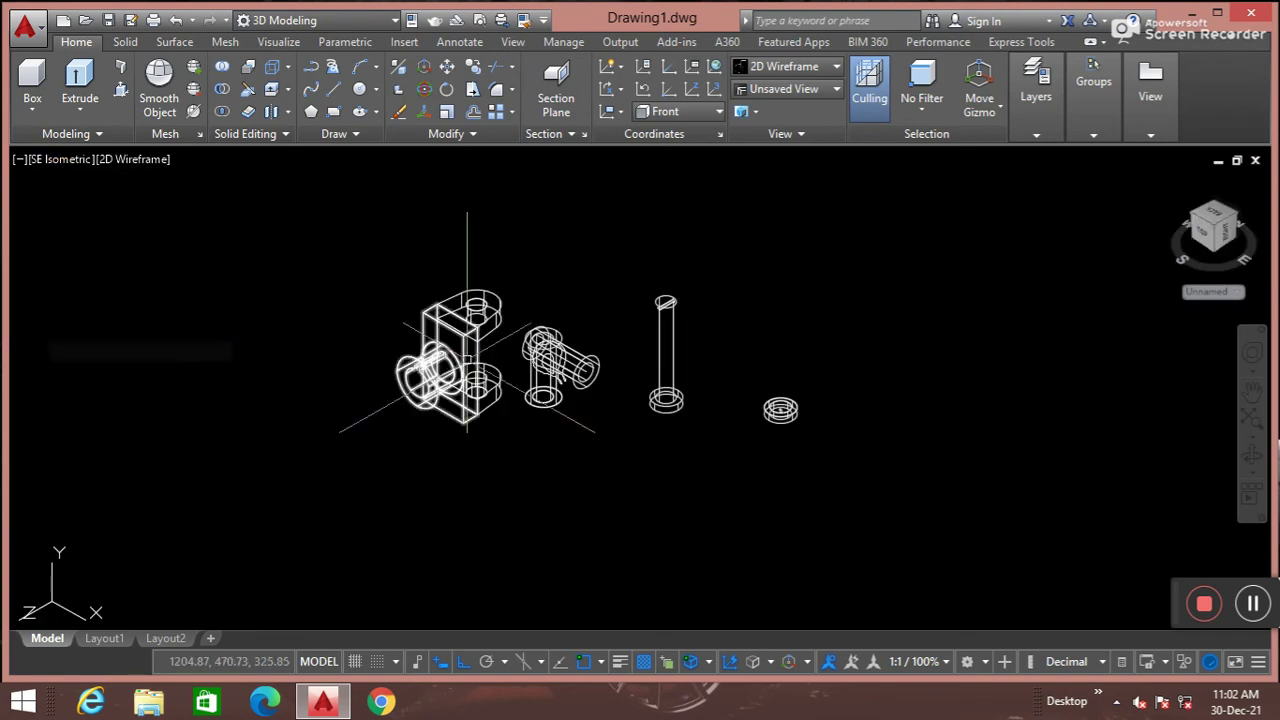
pyautogui.scroll(5, 781, 404)
pyautogui.scroll(2, 781, 404)
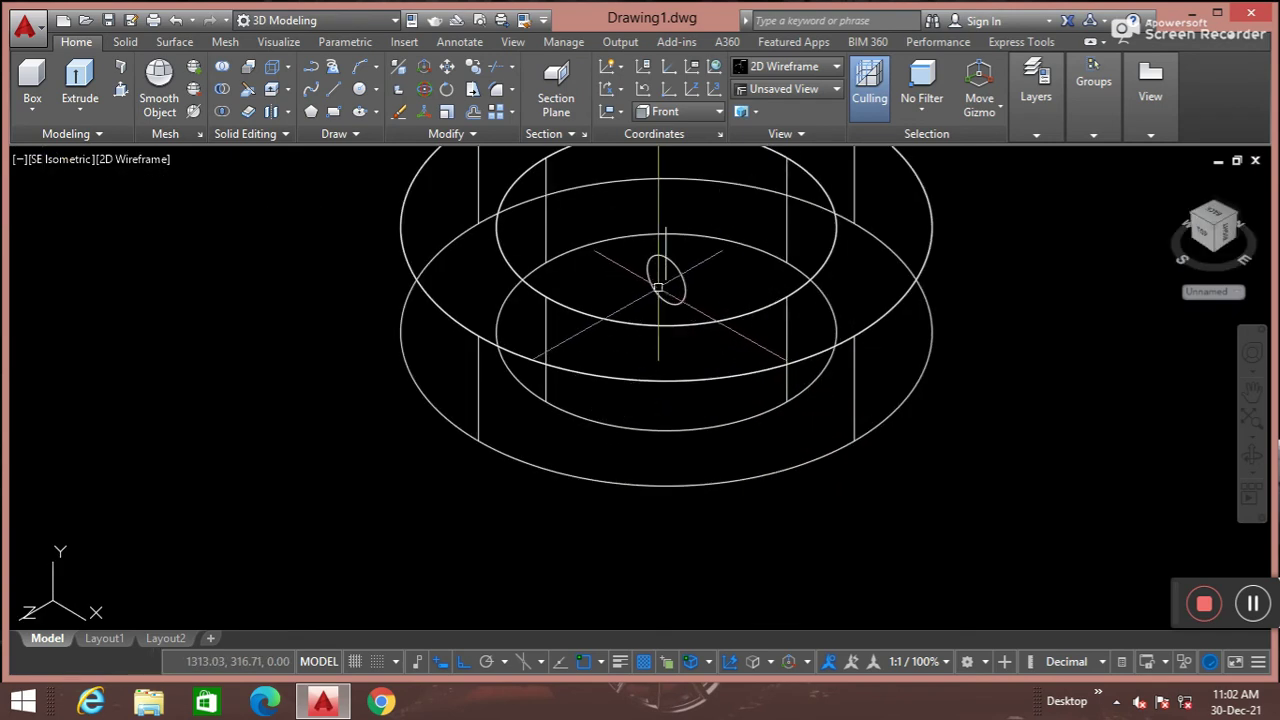
pyautogui.scroll(-2, 680, 343)
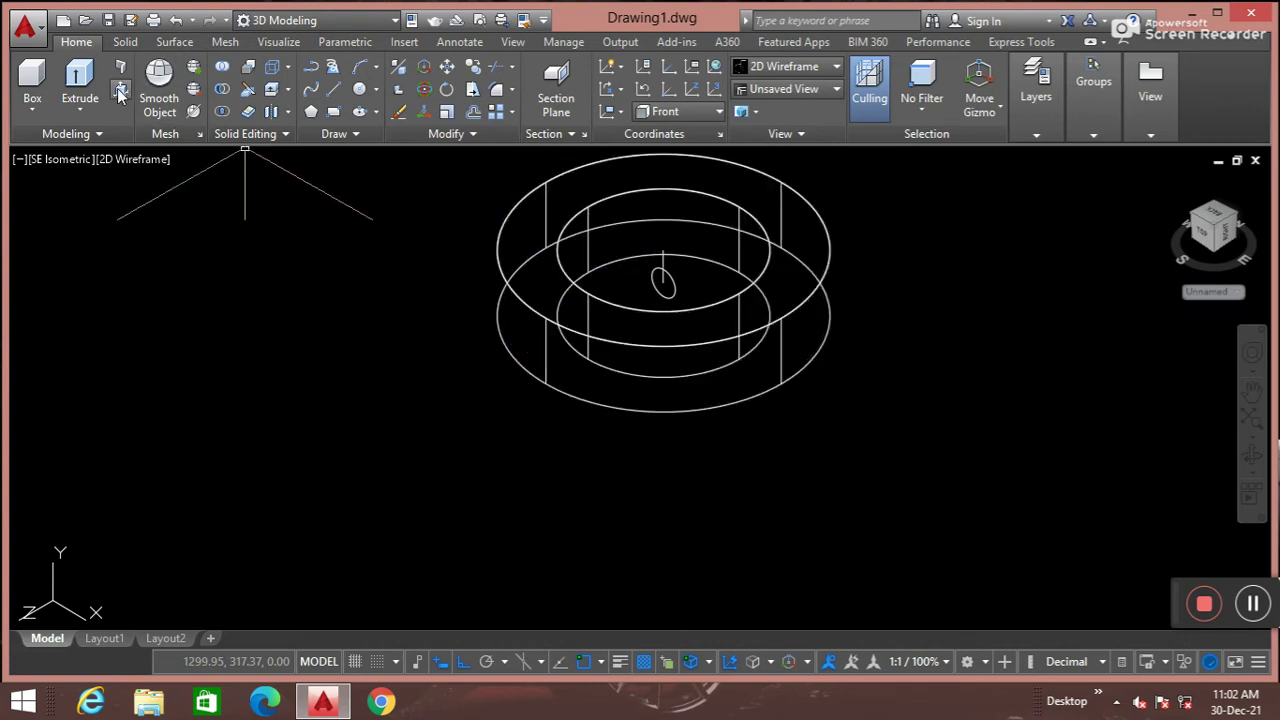
pyautogui.click(80, 85)
pyautogui.click(674, 291)
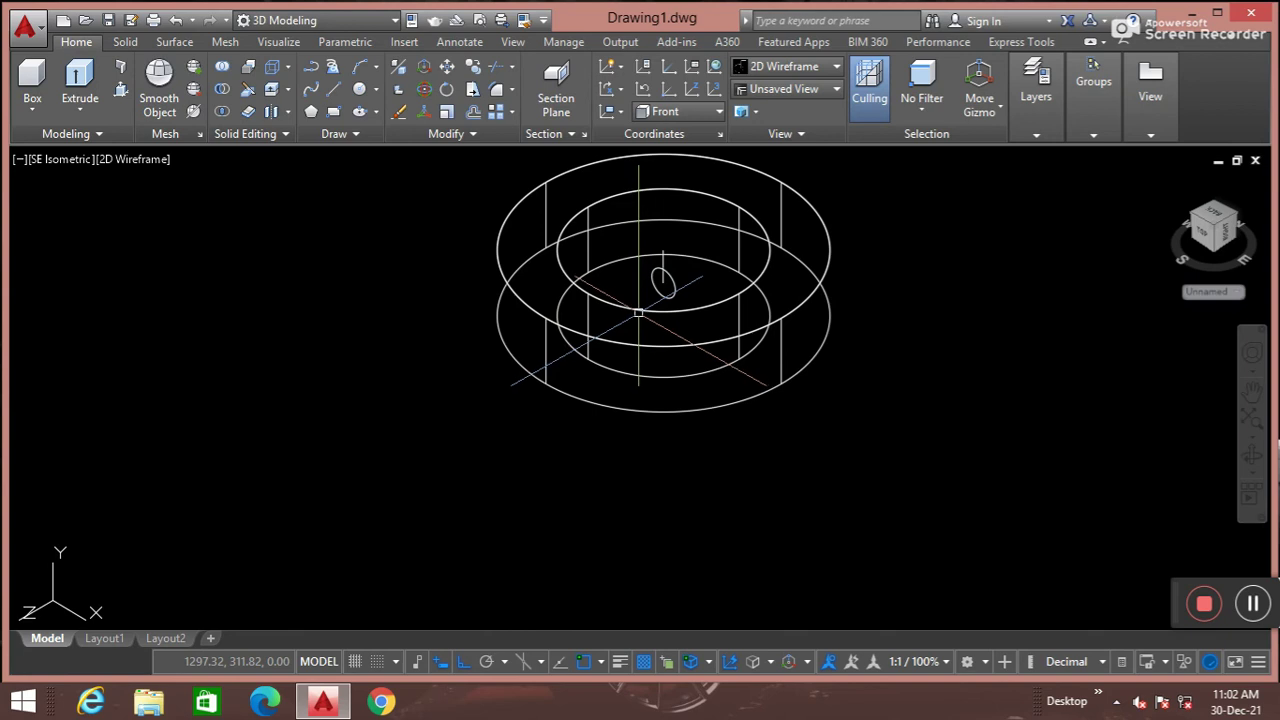
pyautogui.write('ex')
pyautogui.press('Return')
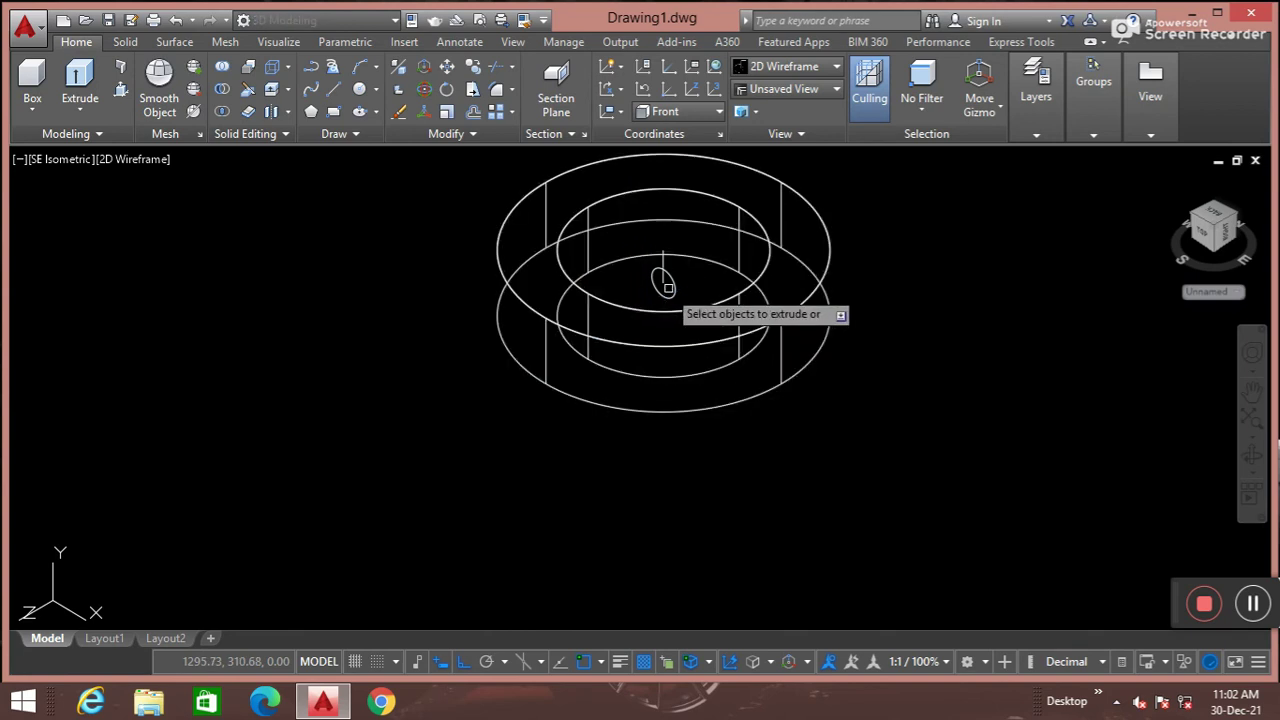
pyautogui.click(674, 288)
pyautogui.press('Return')
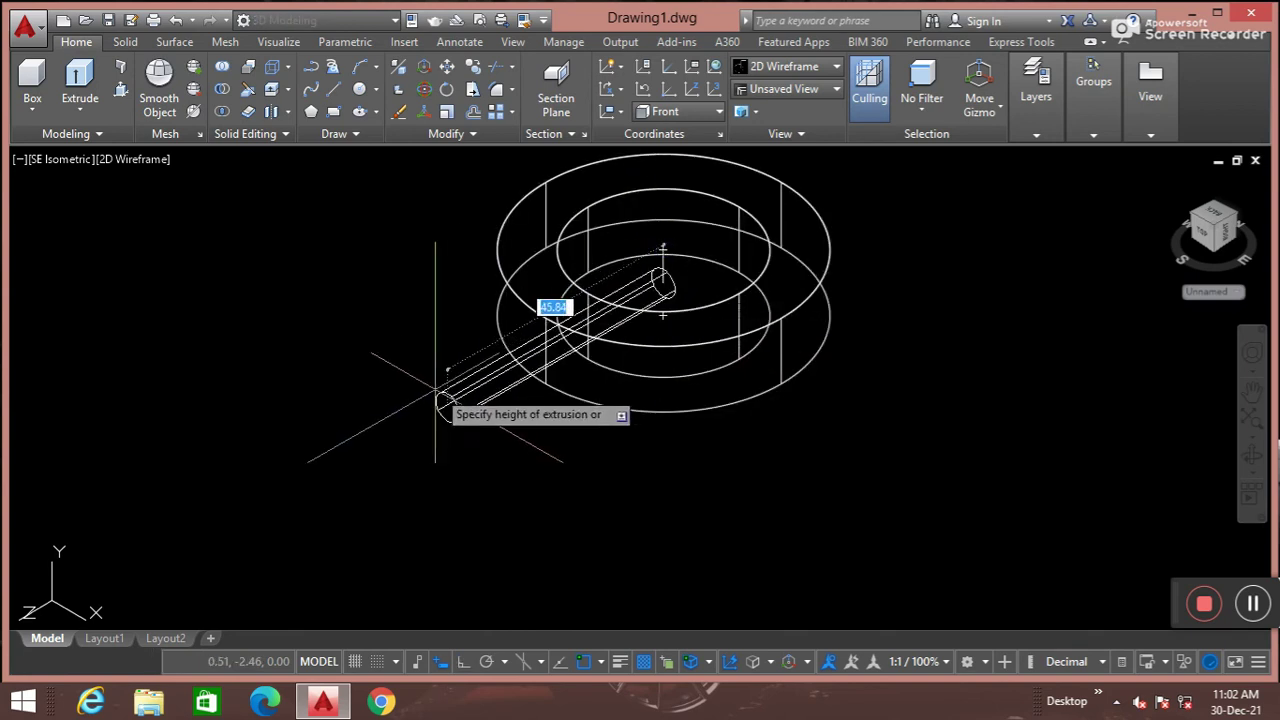
pyautogui.click(352, 458)
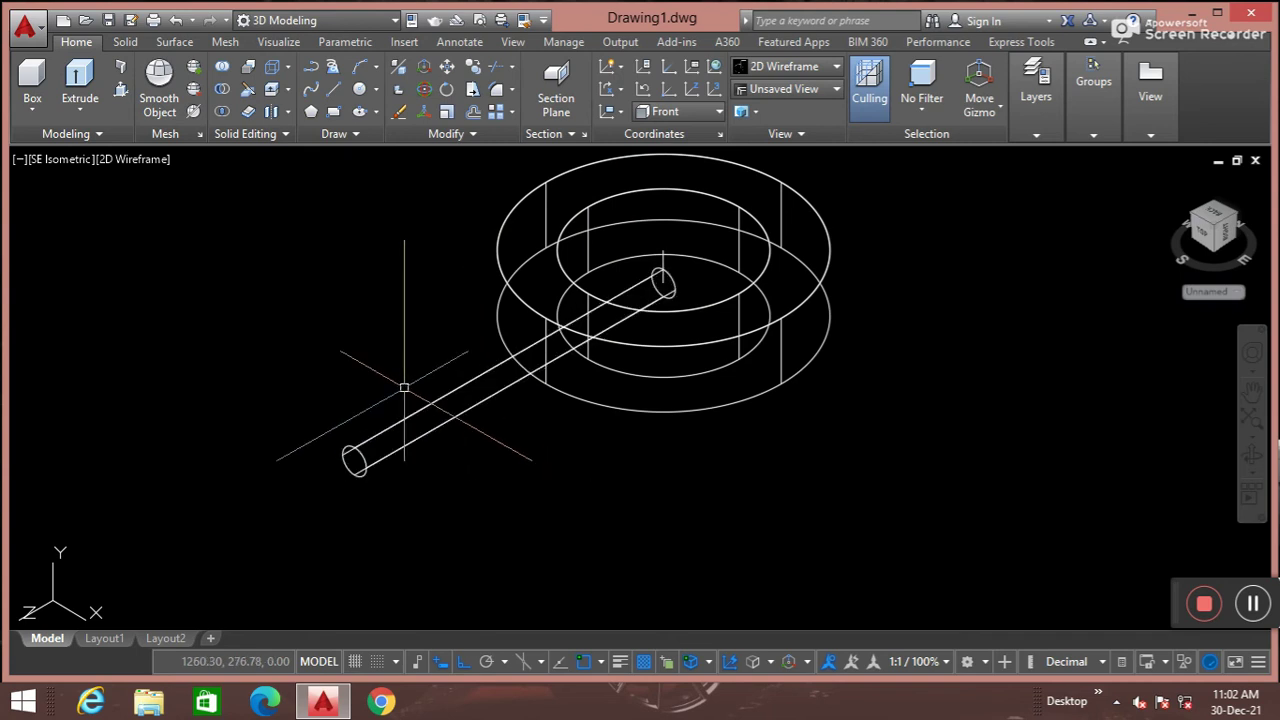
# Use 3DMOVE to shift the rod through the ring's centre
pyautogui.write('3M')
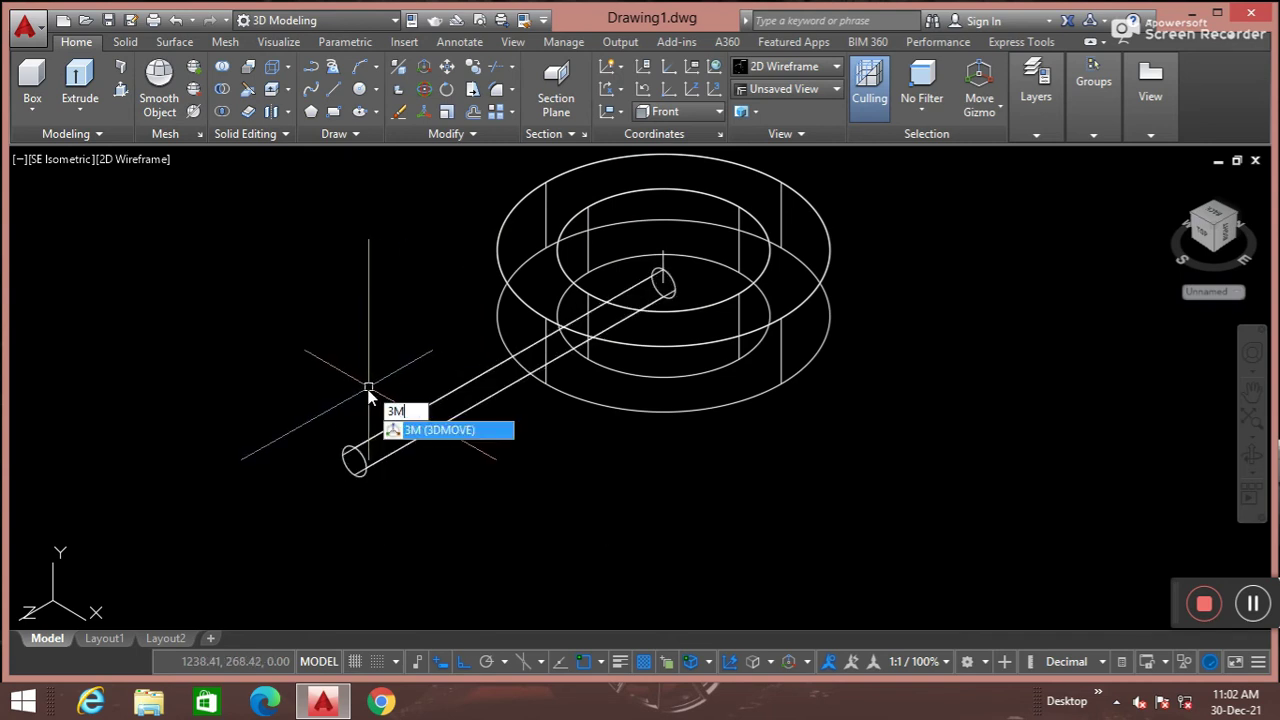
pyautogui.press('Return')
pyautogui.click(421, 430)
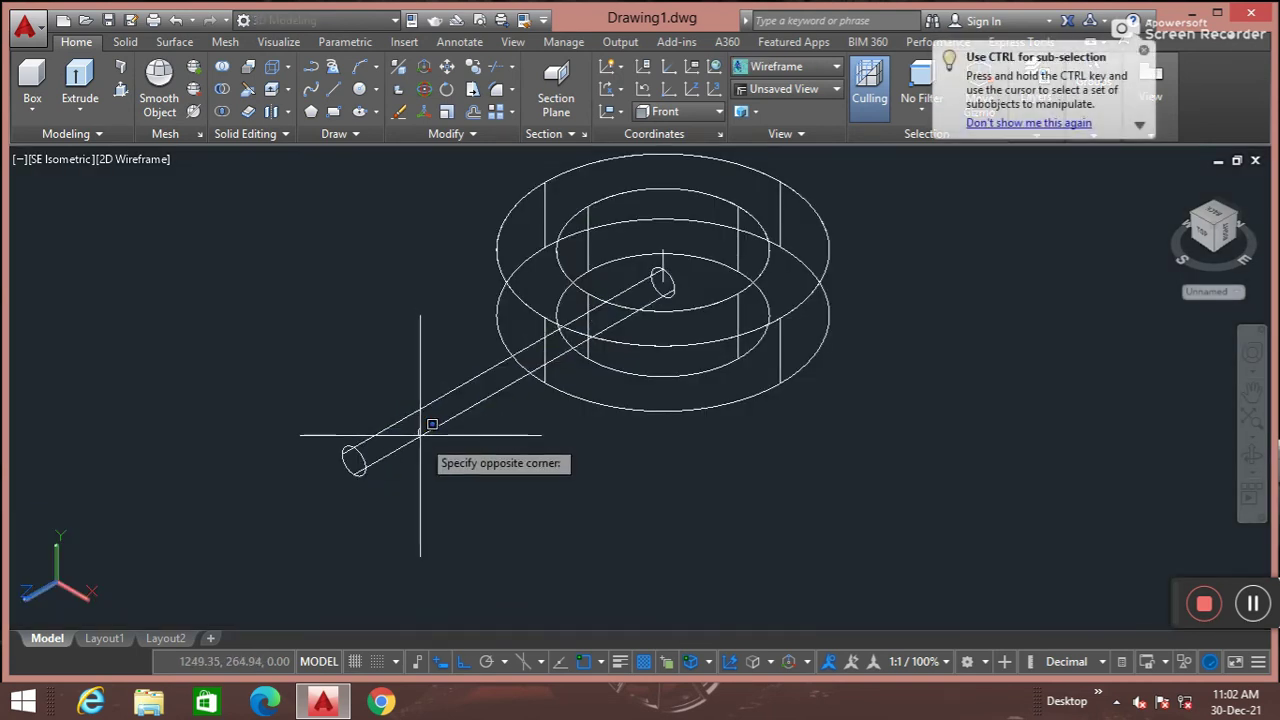
pyautogui.click(419, 455)
pyautogui.press('Return')
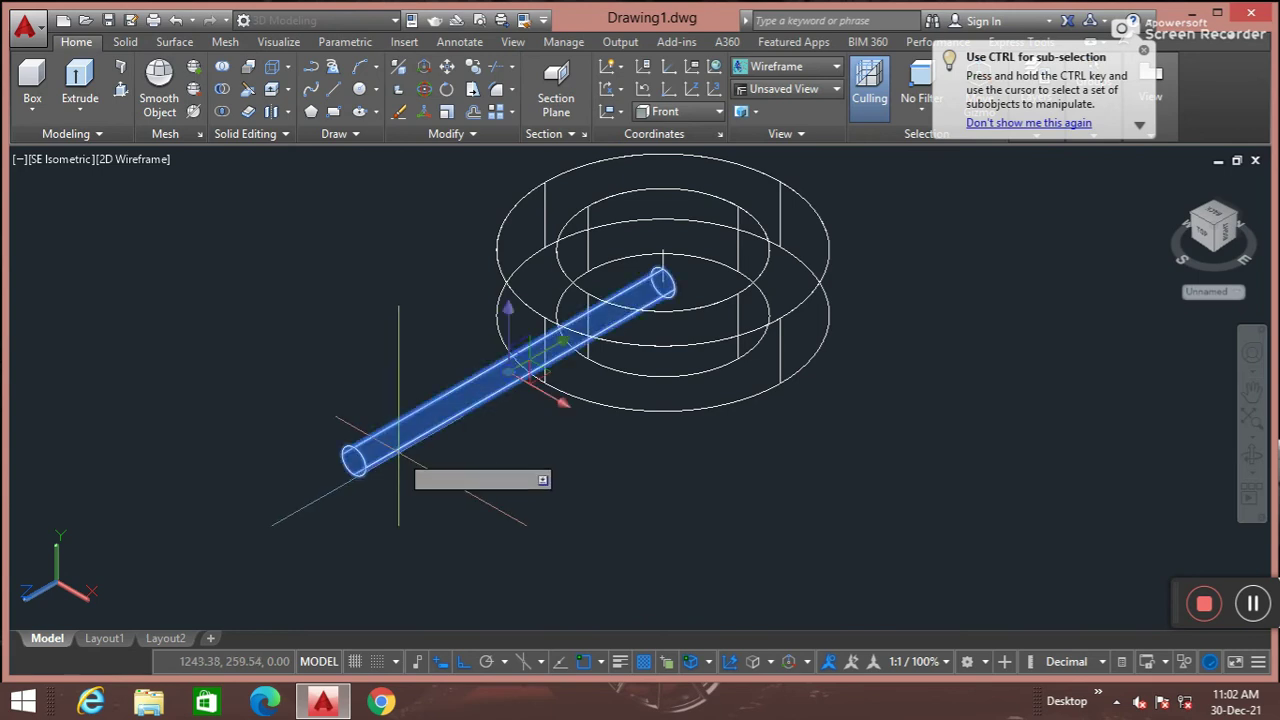
pyautogui.click(545, 345)
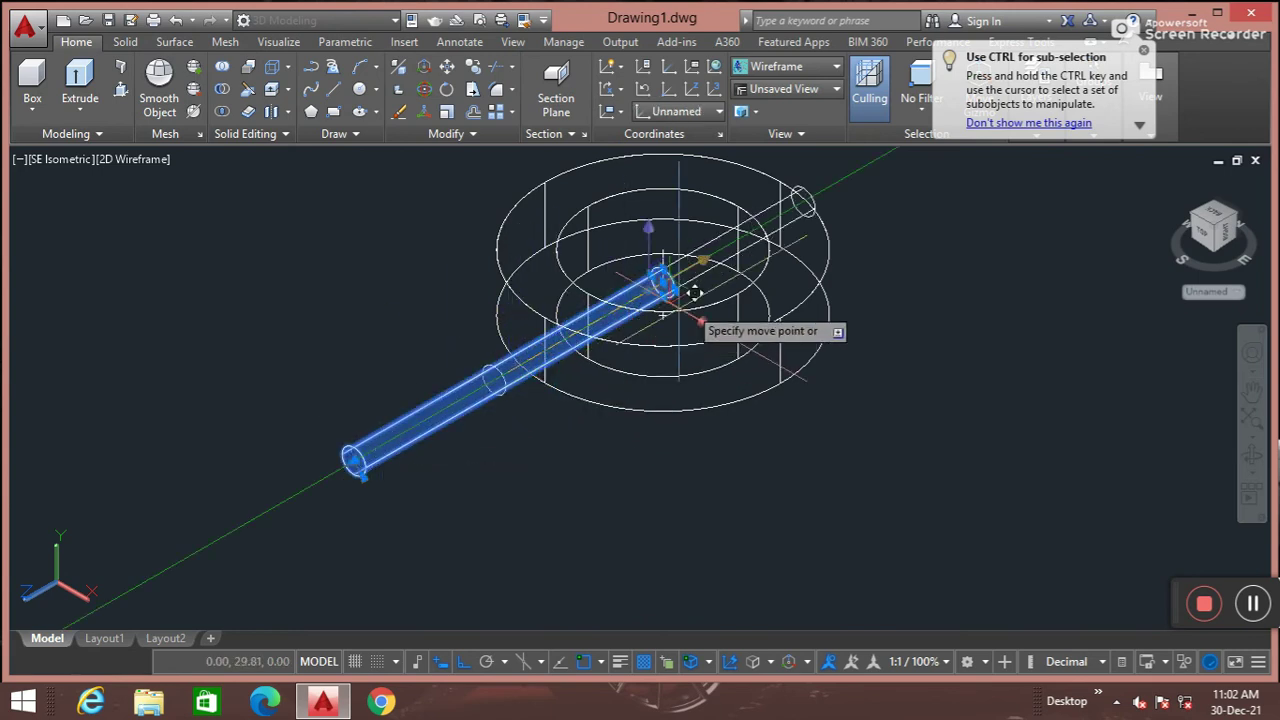
pyautogui.click(661, 282)
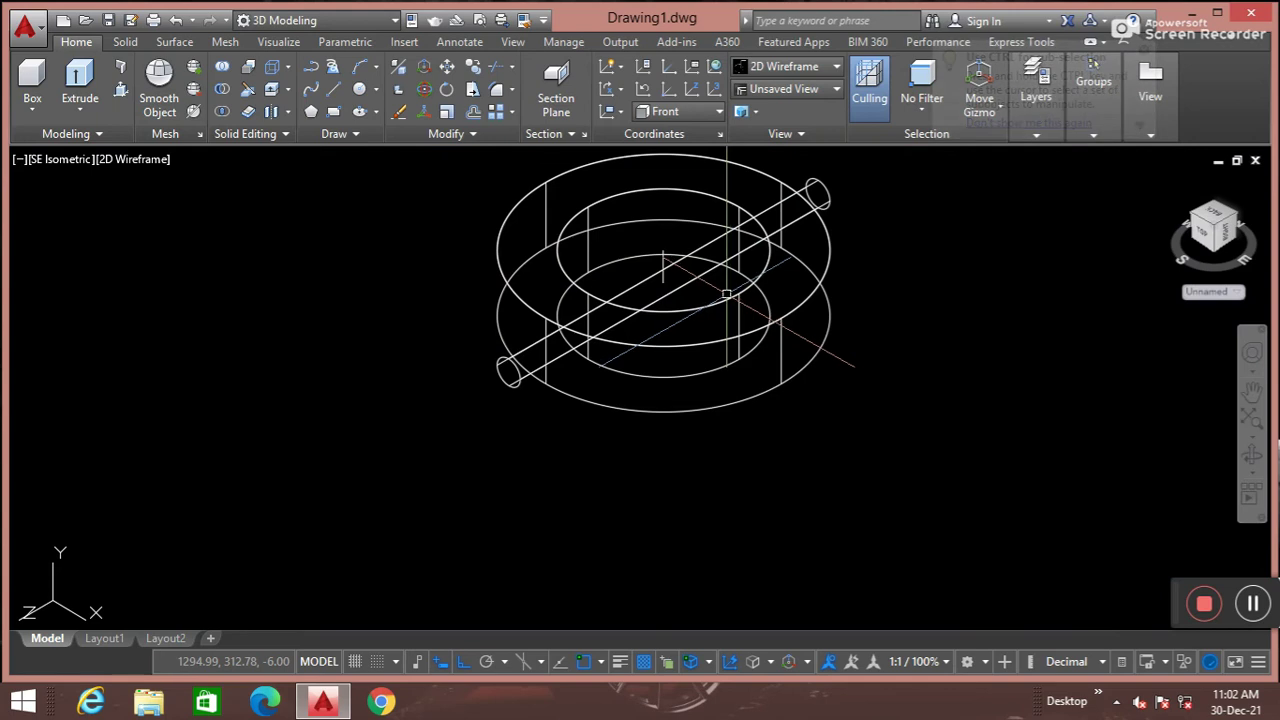
pyautogui.click(224, 91)
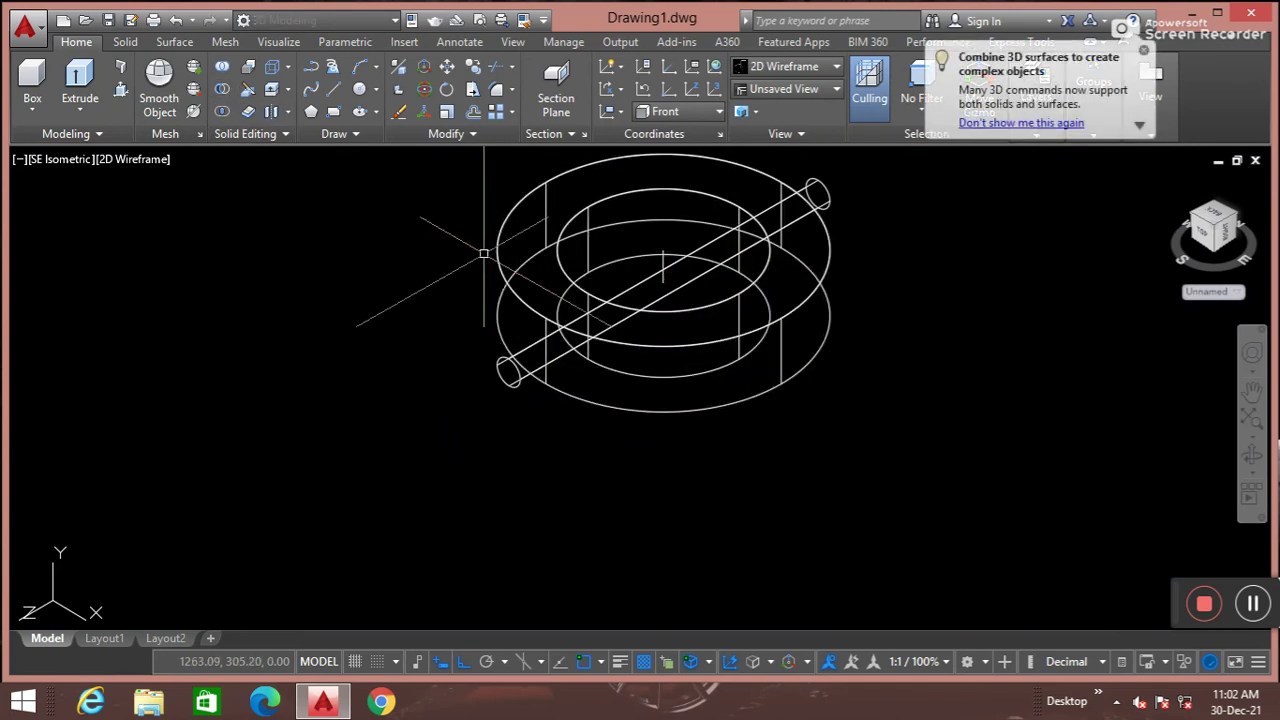
# Subtract the rod from the ring to leave pin holes
pyautogui.write('Su')
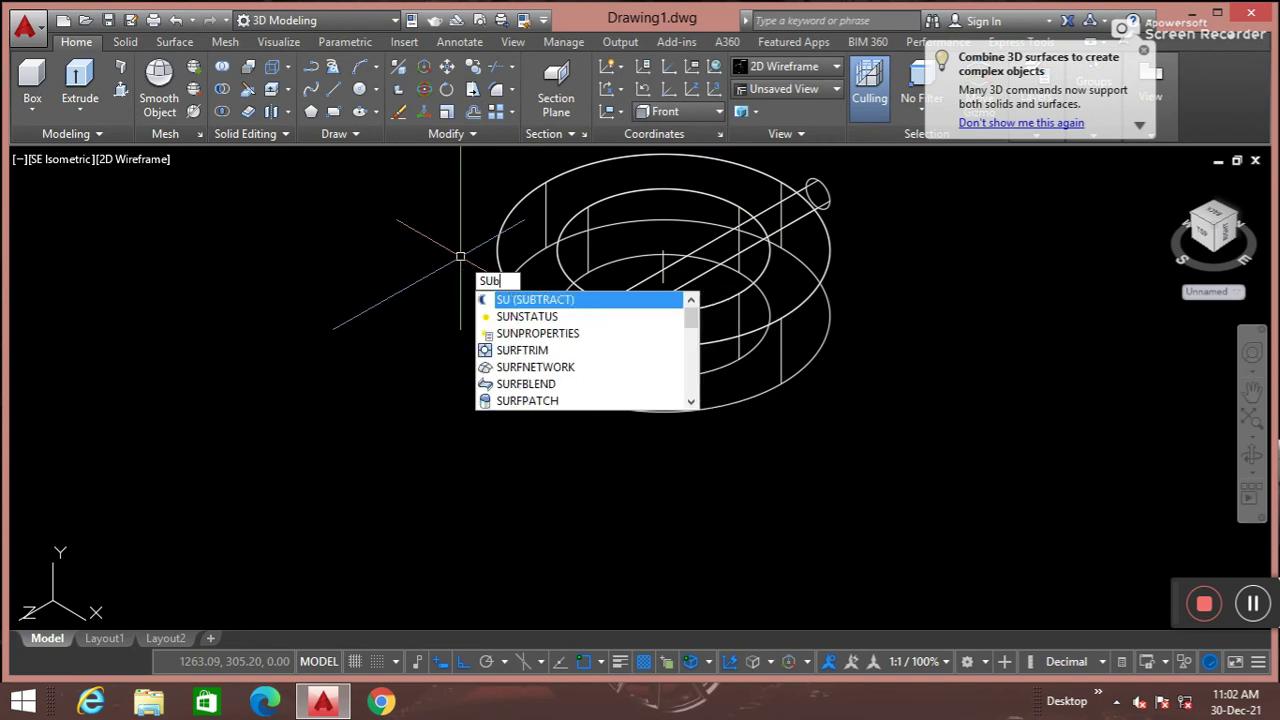
pyautogui.write('b')
pyautogui.press('Return')
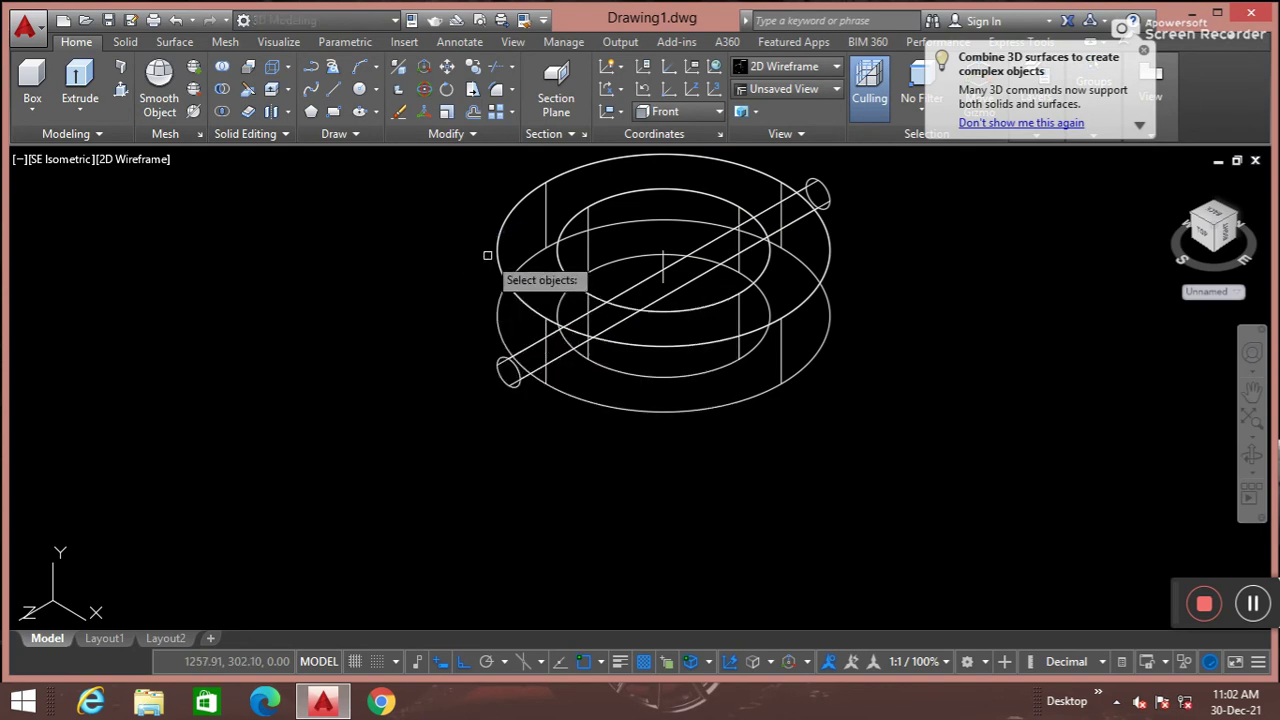
pyautogui.click(499, 250)
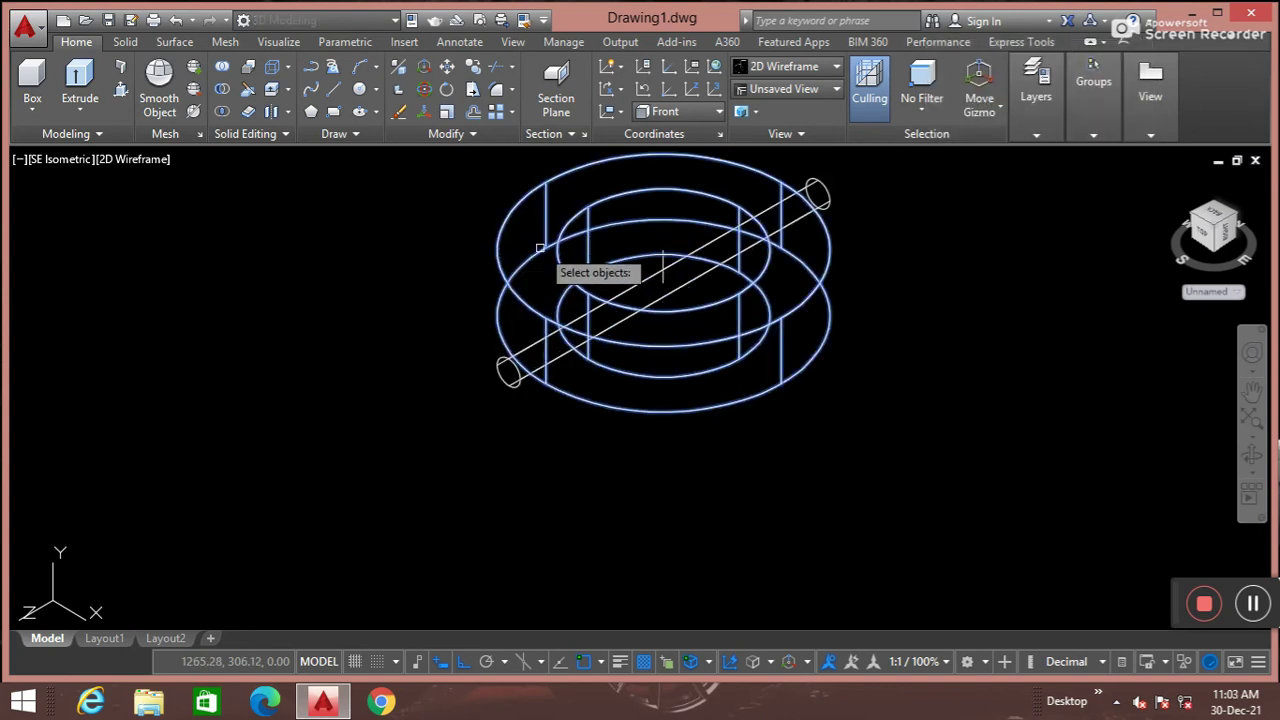
pyautogui.press('Return')
pyautogui.click(513, 381)
pyautogui.press('Return')
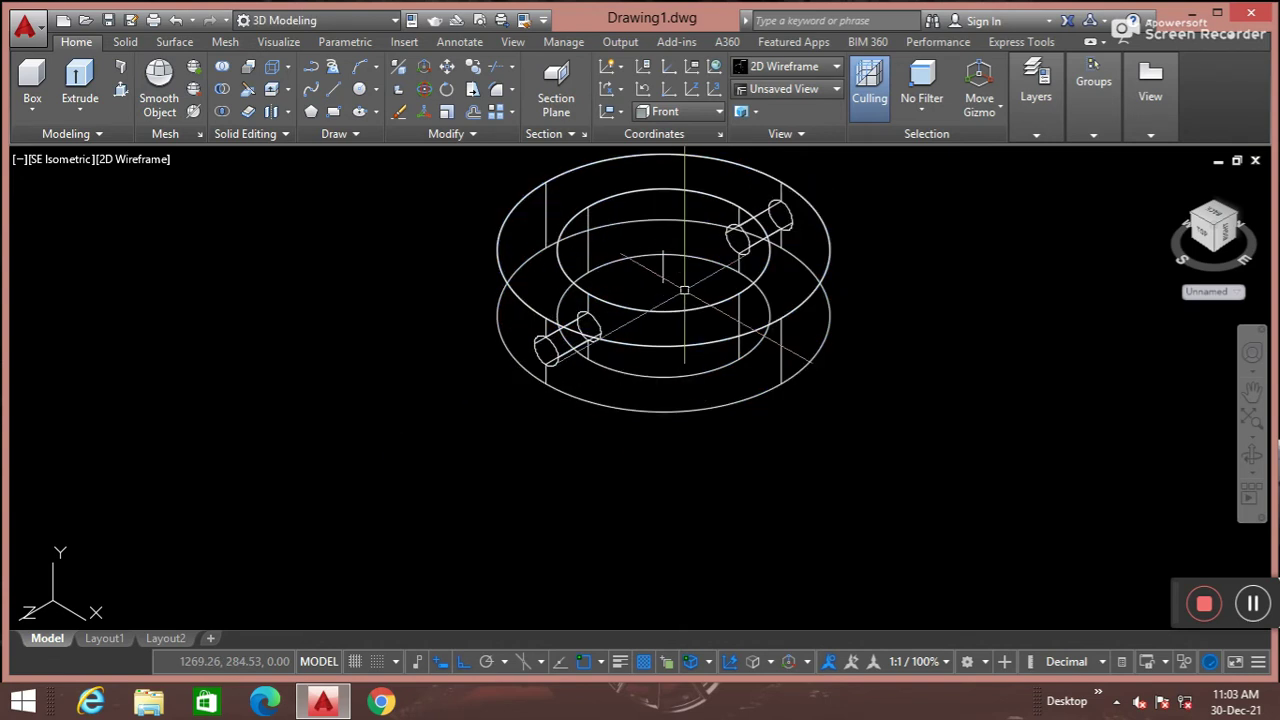
pyautogui.scroll(-2, 678, 278)
# Display the model in the Conceptual shaded style
pyautogui.click(148, 160)
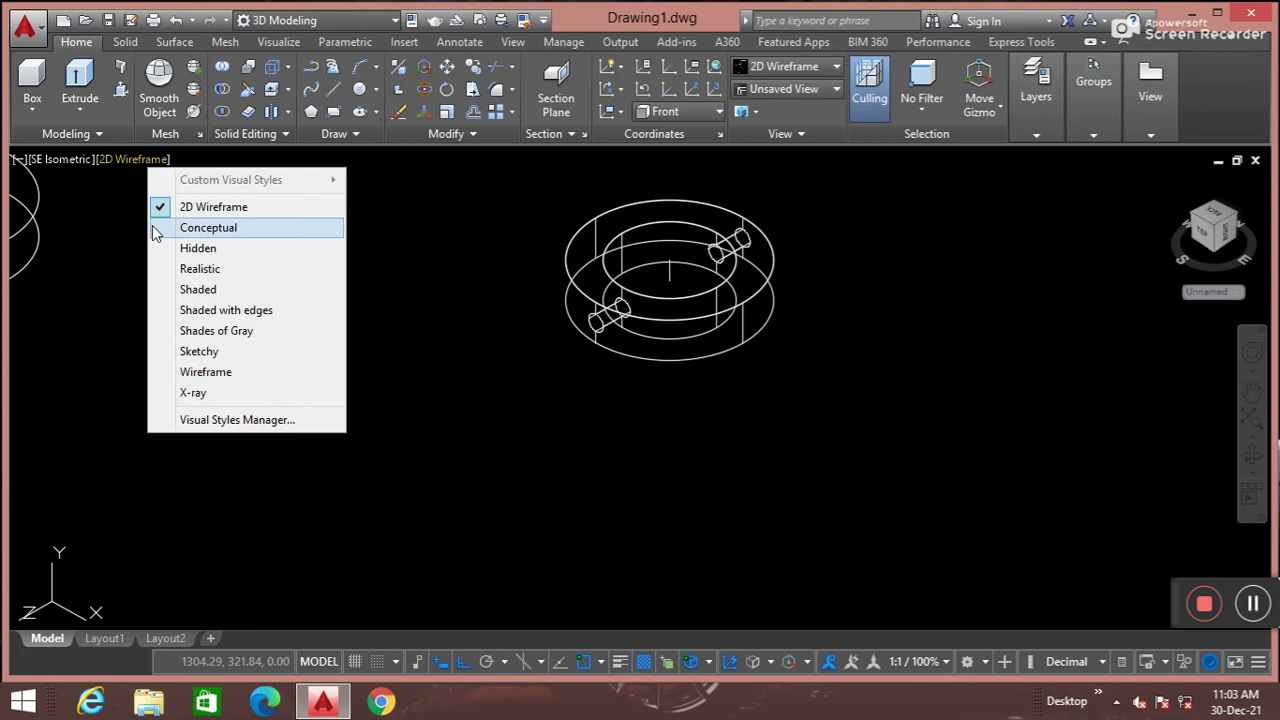
pyautogui.click(210, 227)
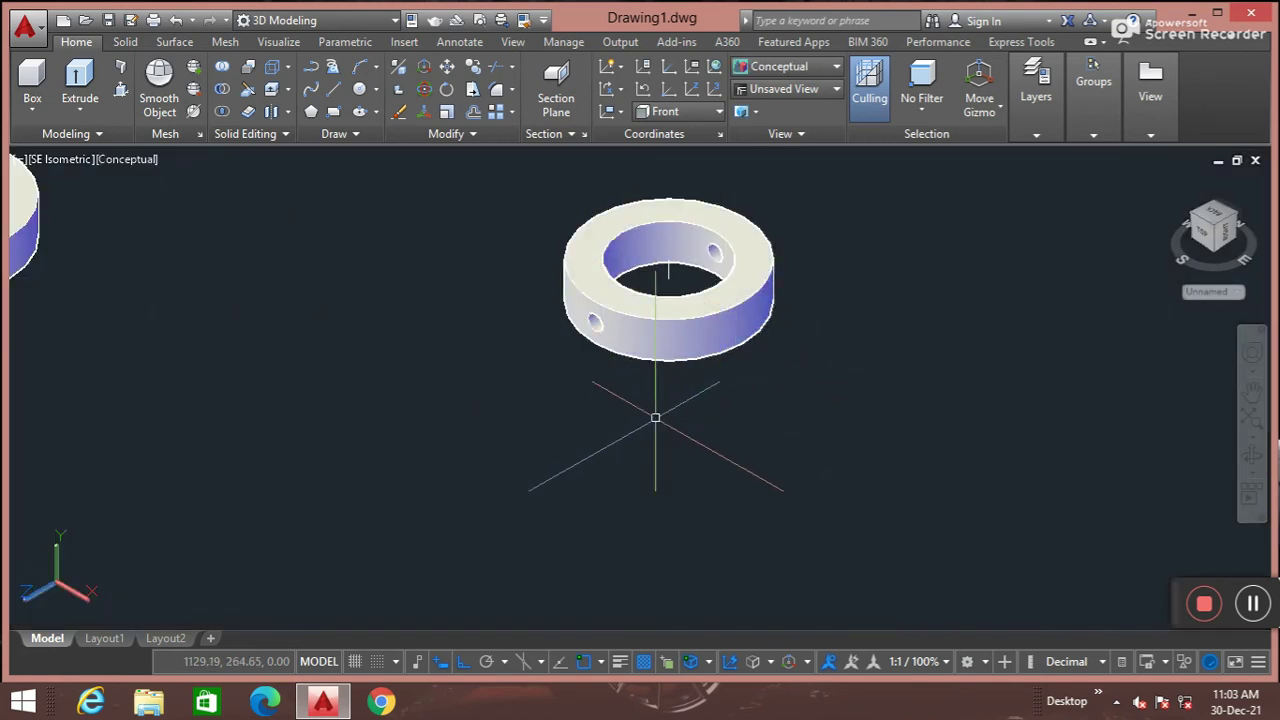
pyautogui.scroll(-2, 655, 418)
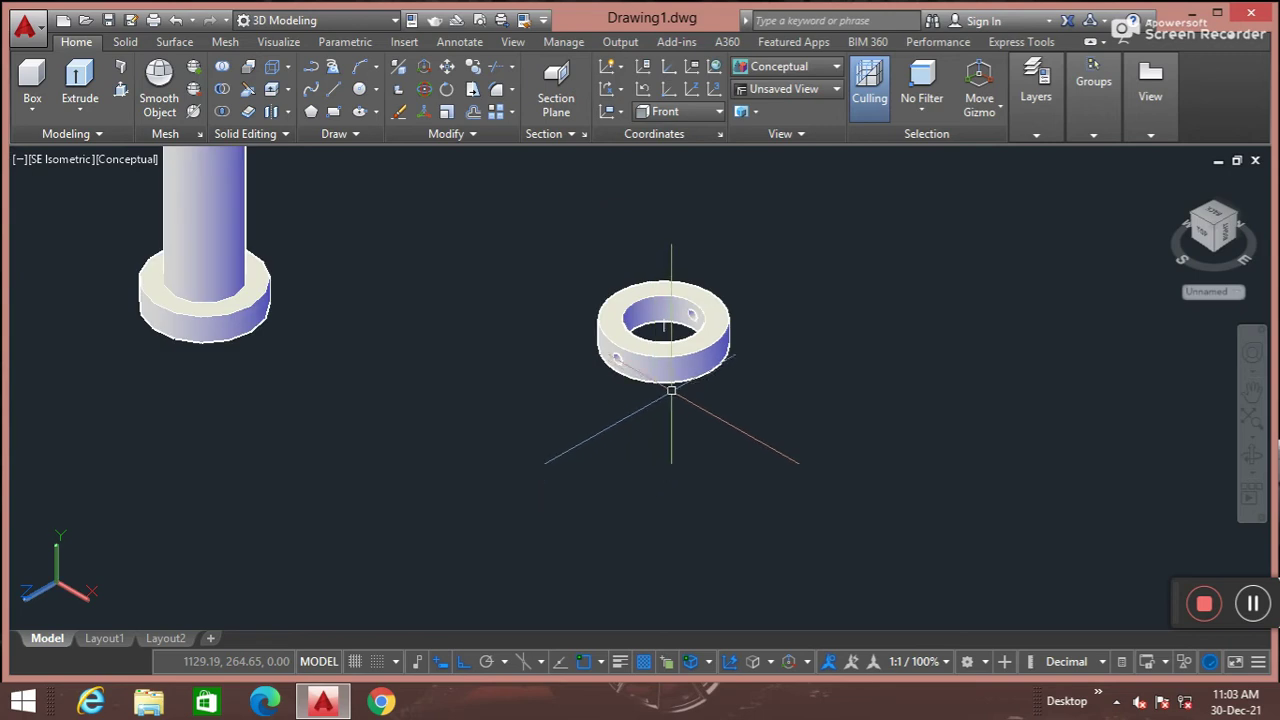
pyautogui.scroll(-2, 670, 396)
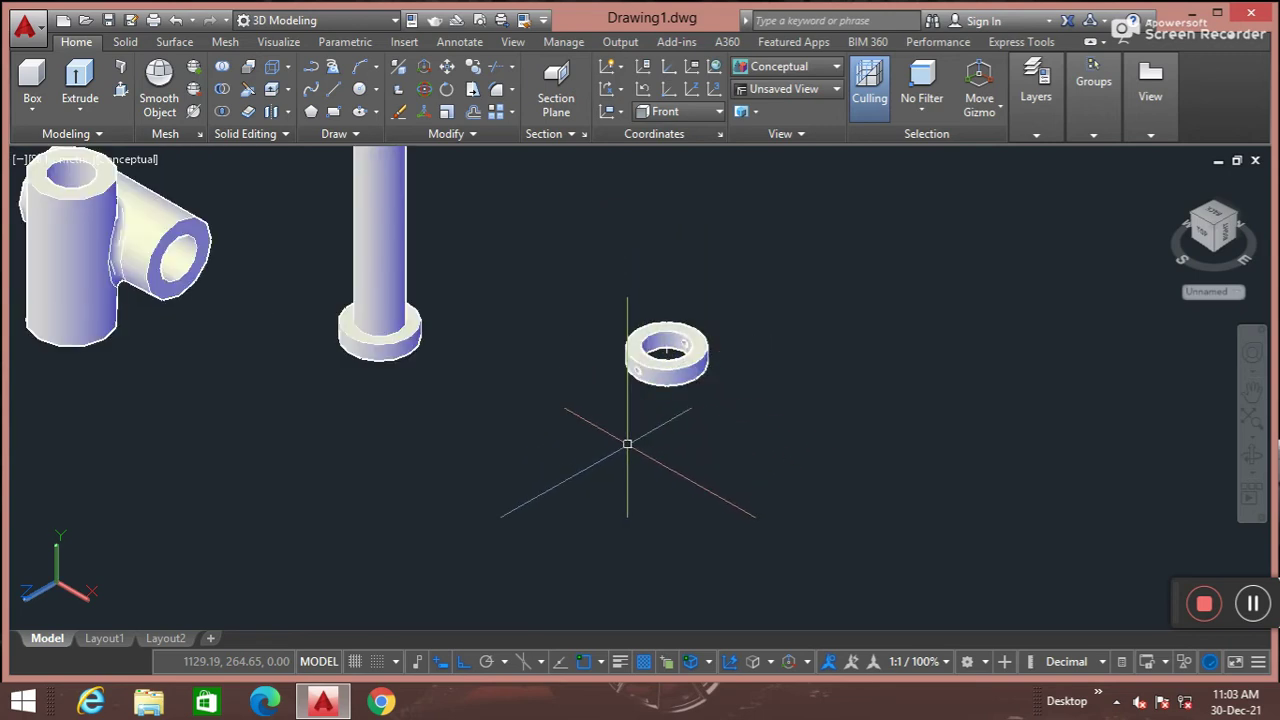
pyautogui.write('cyl')
pyautogui.press('Return')
# Extrude the small circle 70 units into the thin taper-pin rod
pyautogui.click(789, 432)
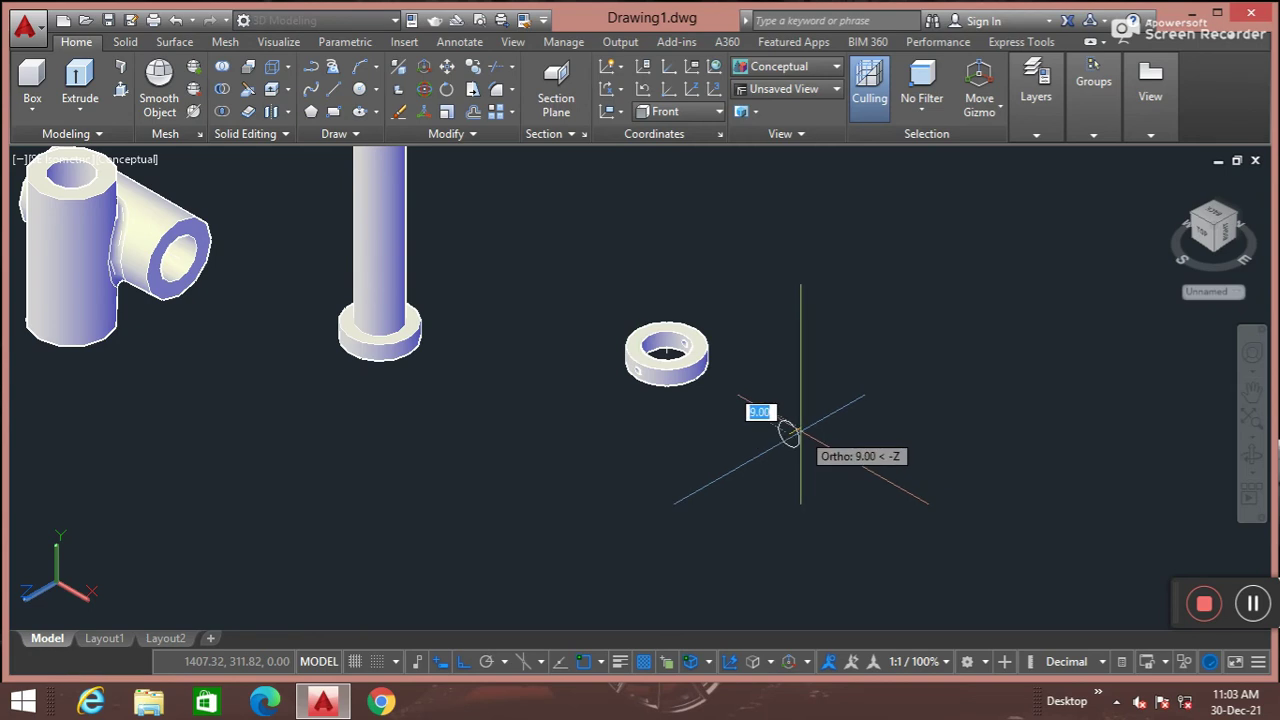
pyautogui.write('d5')
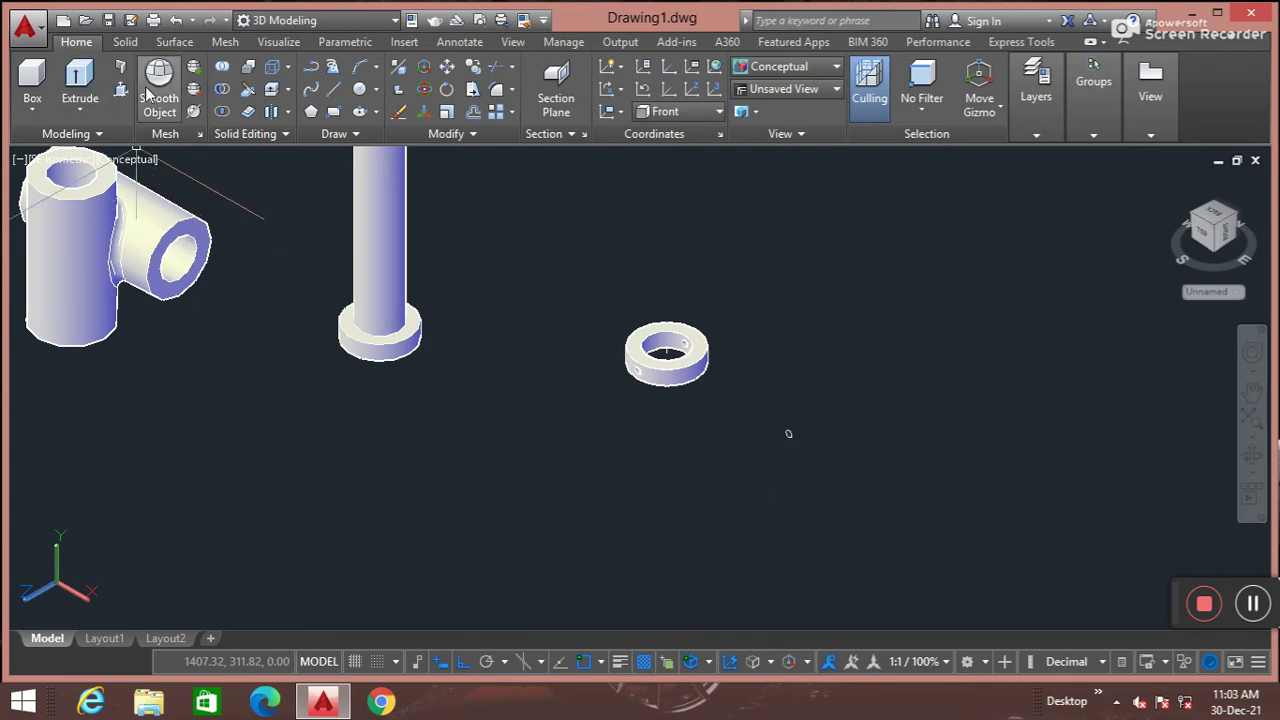
pyautogui.write('ext')
pyautogui.press('Return')
pyautogui.click(787, 435)
pyautogui.press('Return')
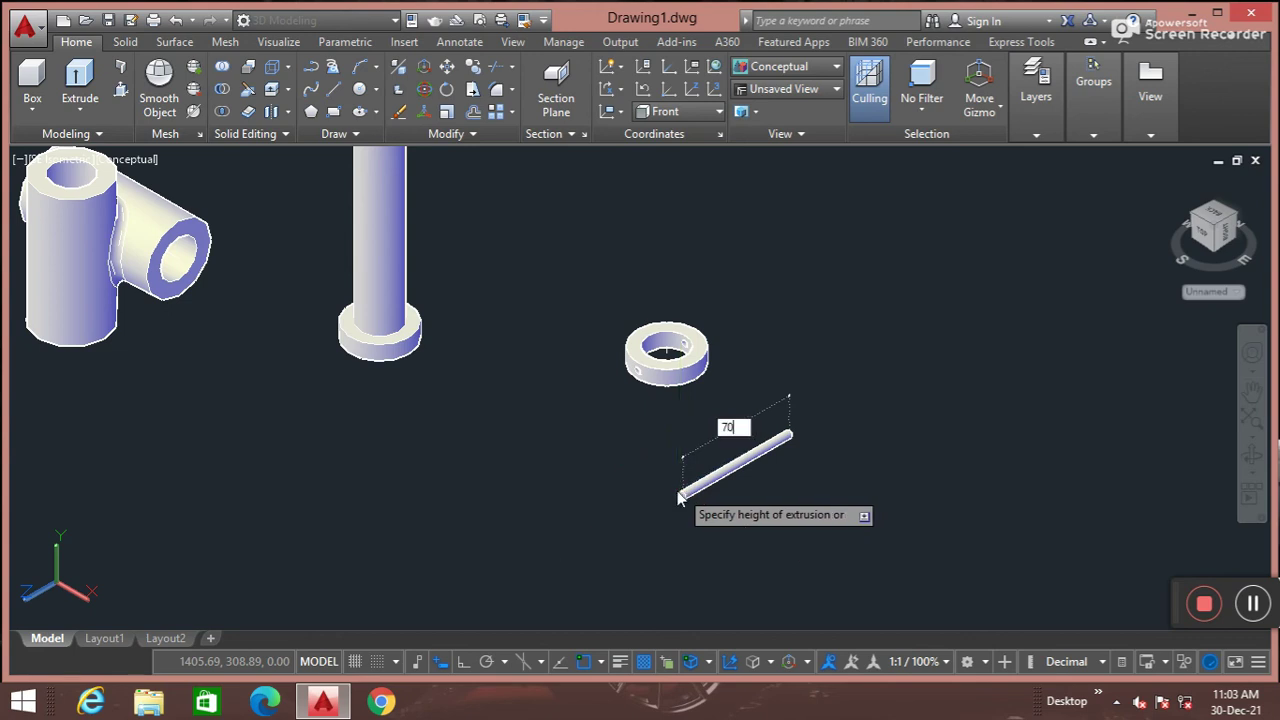
pyautogui.press('Return')
pyautogui.scroll(-4, 733, 467)
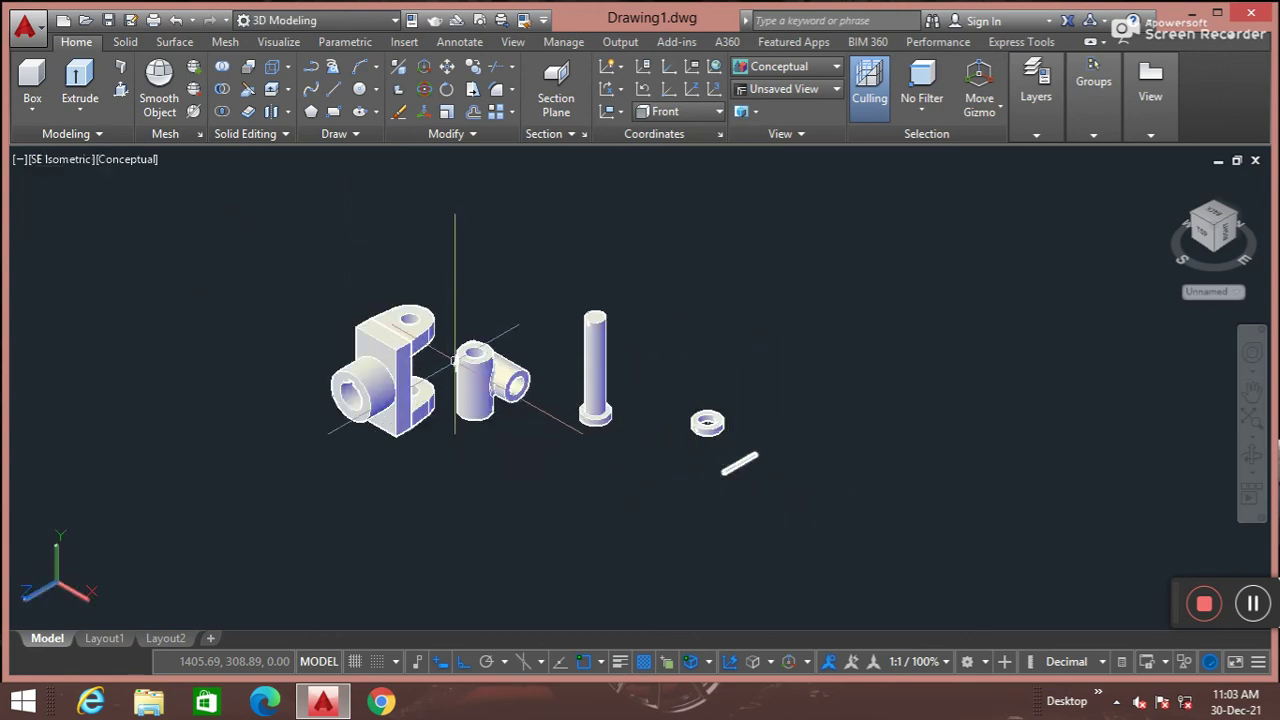
# Switch the model display to 2D Wireframe
pyautogui.scroll(4, 458, 365)
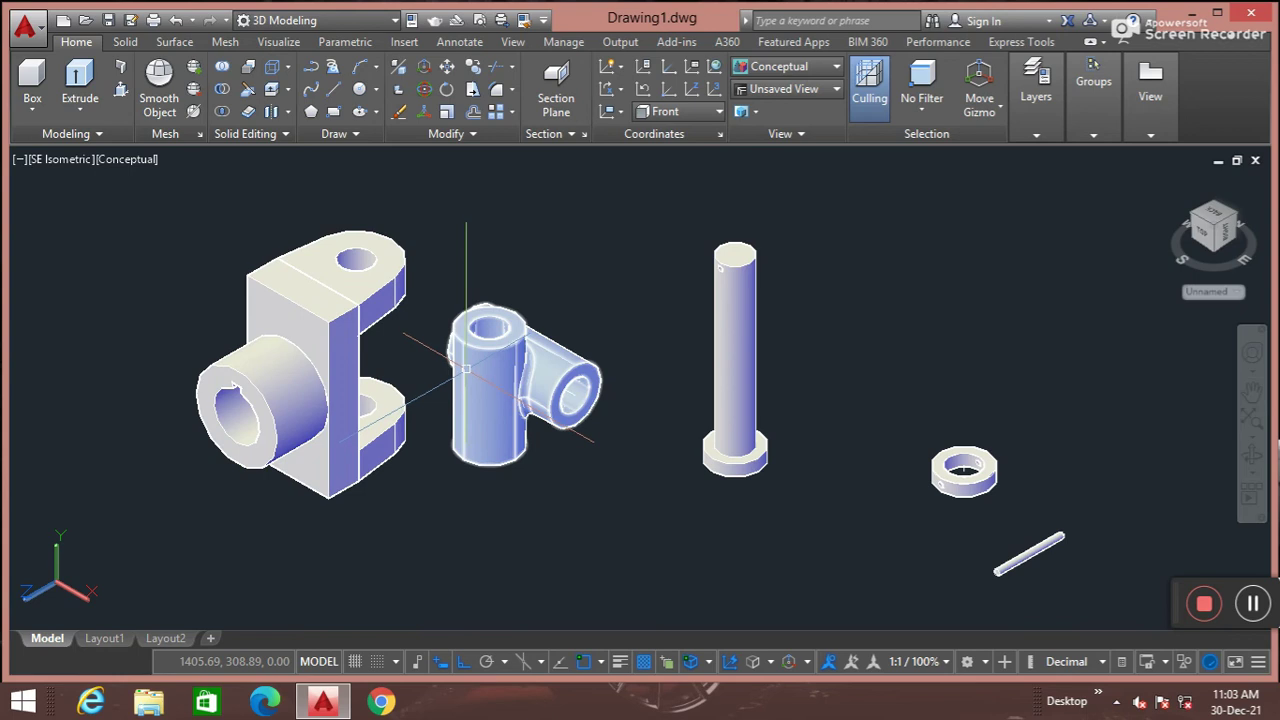
pyautogui.scroll(3, 465, 368)
pyautogui.scroll(-3, 472, 386)
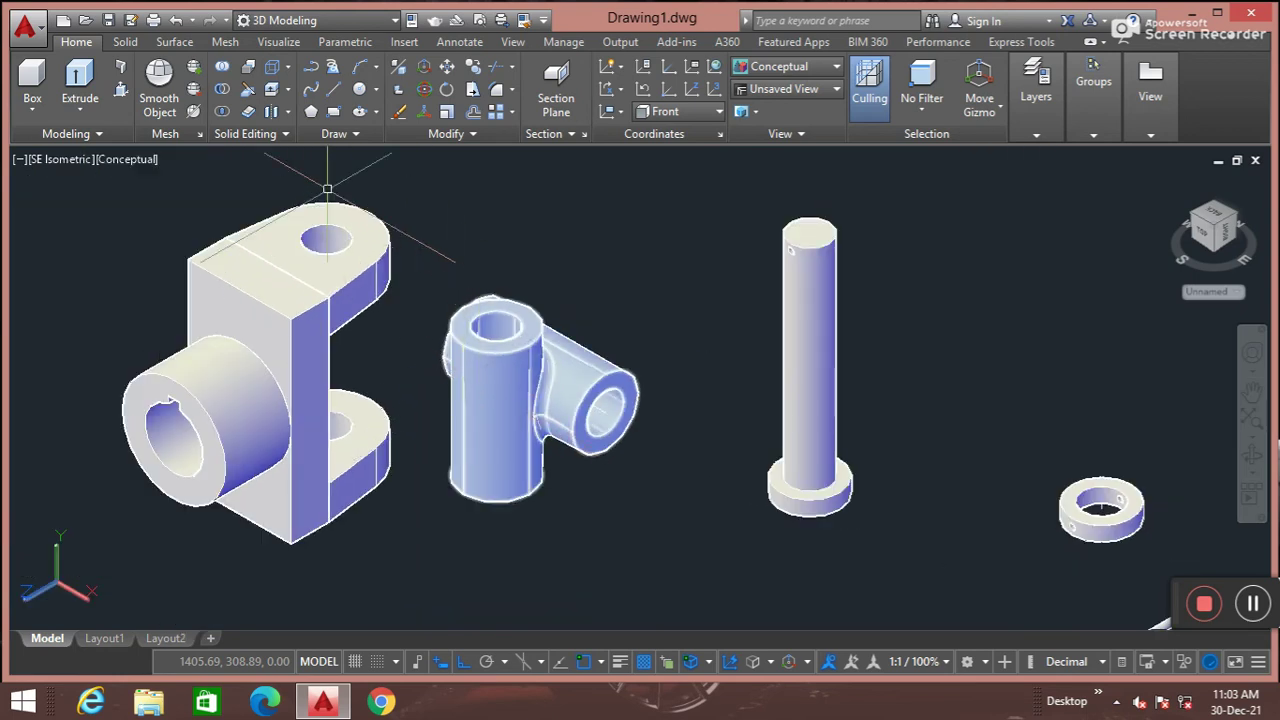
pyautogui.click(120, 159)
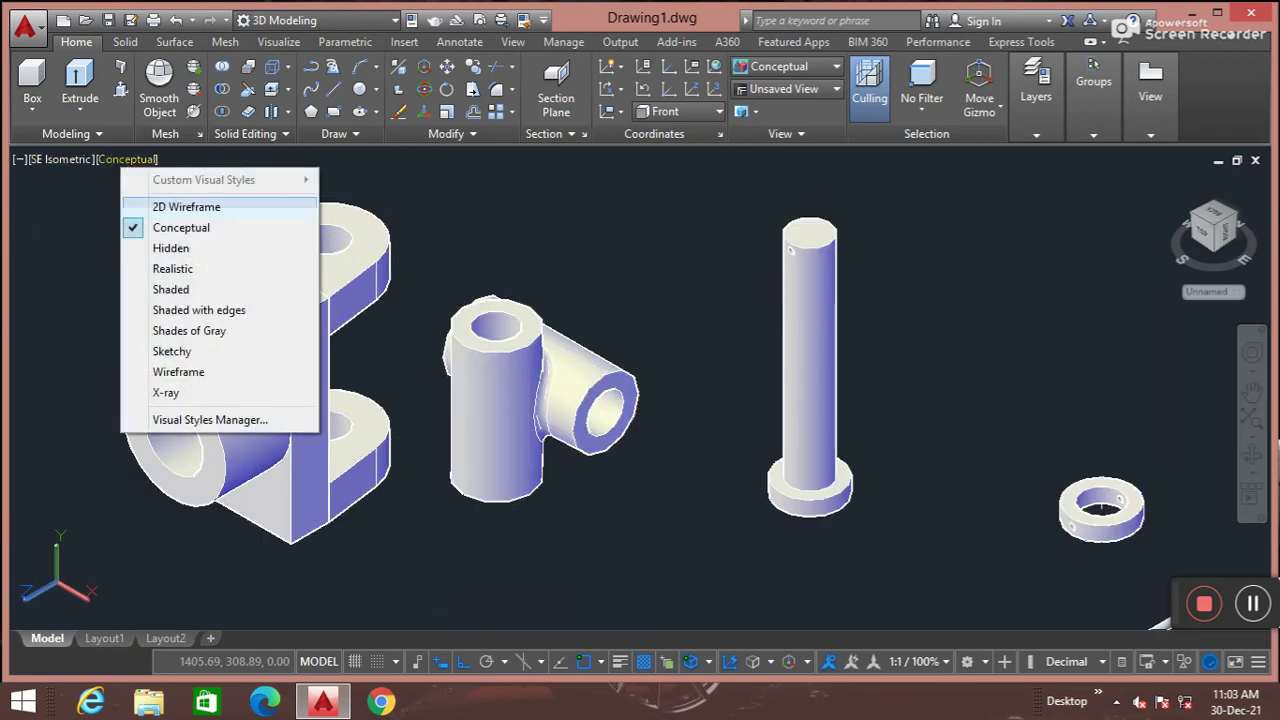
pyautogui.click(170, 206)
pyautogui.scroll(2, 520, 480)
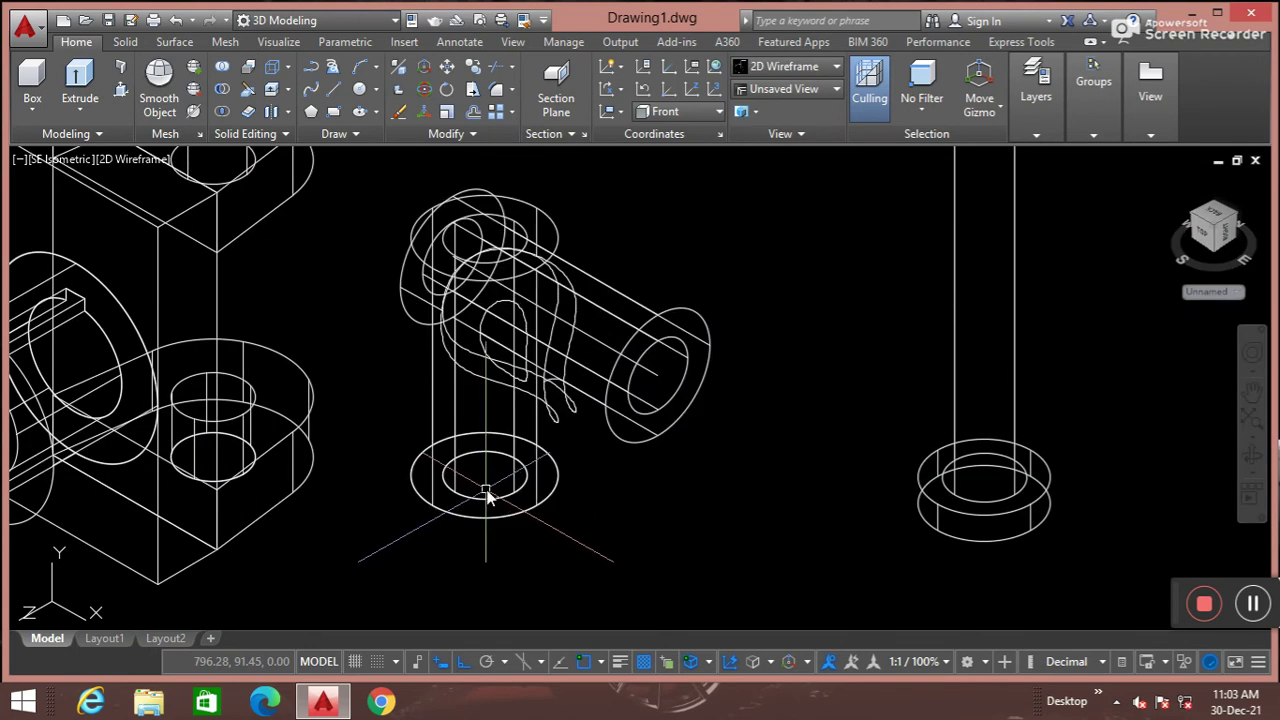
# Move the tee from its bottom centre into the bracket's vertical hole, then restore Conceptual style
pyautogui.write('m')
pyautogui.press('Return')
pyautogui.click(487, 497)
pyautogui.press('Return')
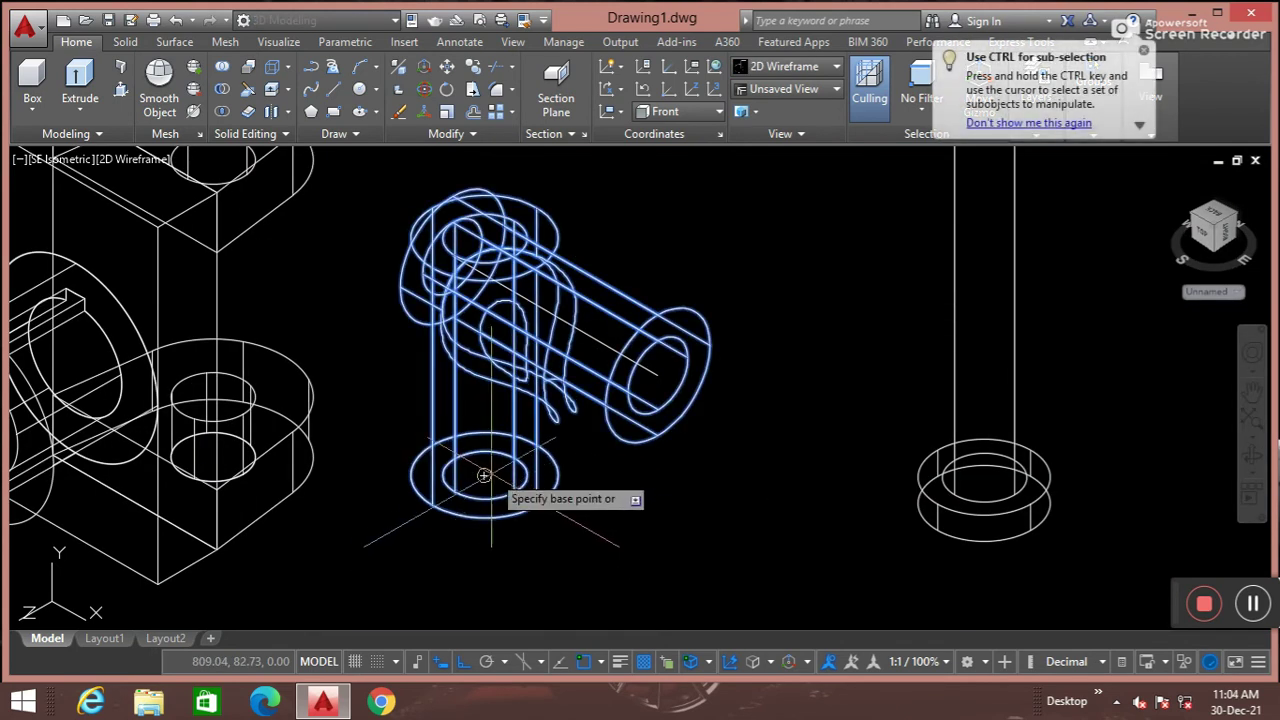
pyautogui.click(483, 475)
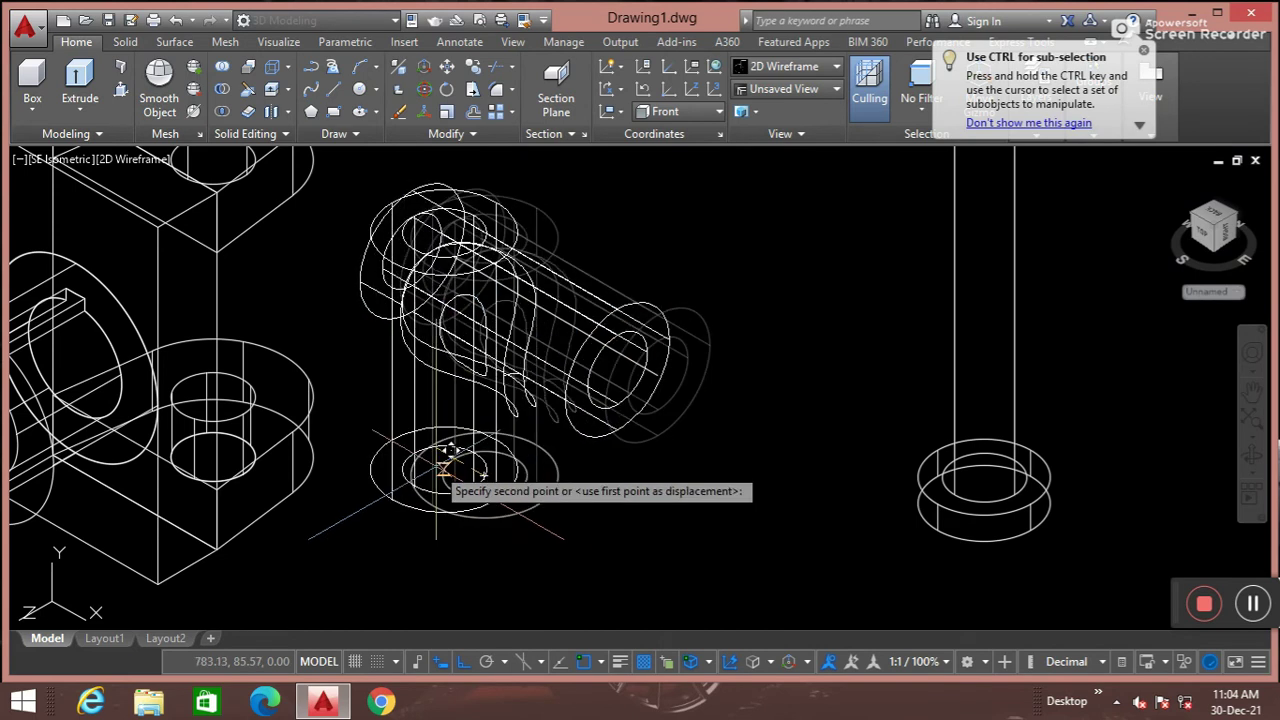
pyautogui.click(213, 397)
pyautogui.scroll(-3, 394, 366)
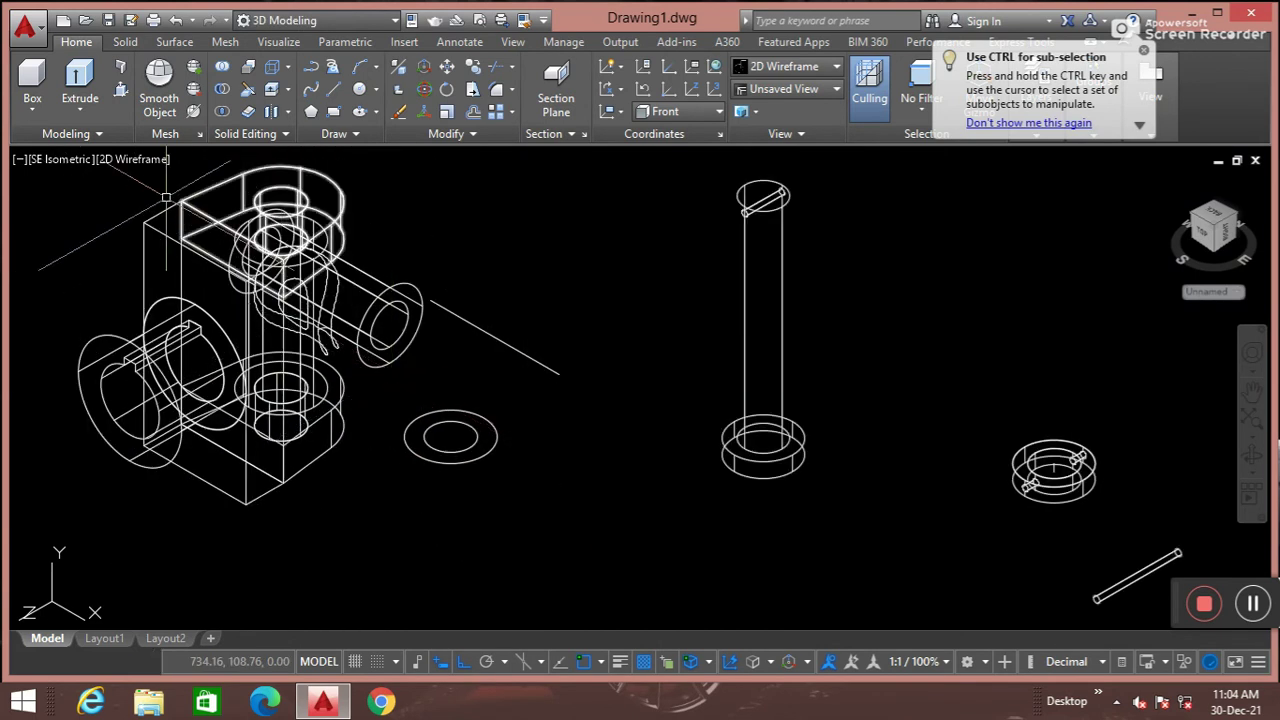
pyautogui.click(148, 159)
pyautogui.click(200, 223)
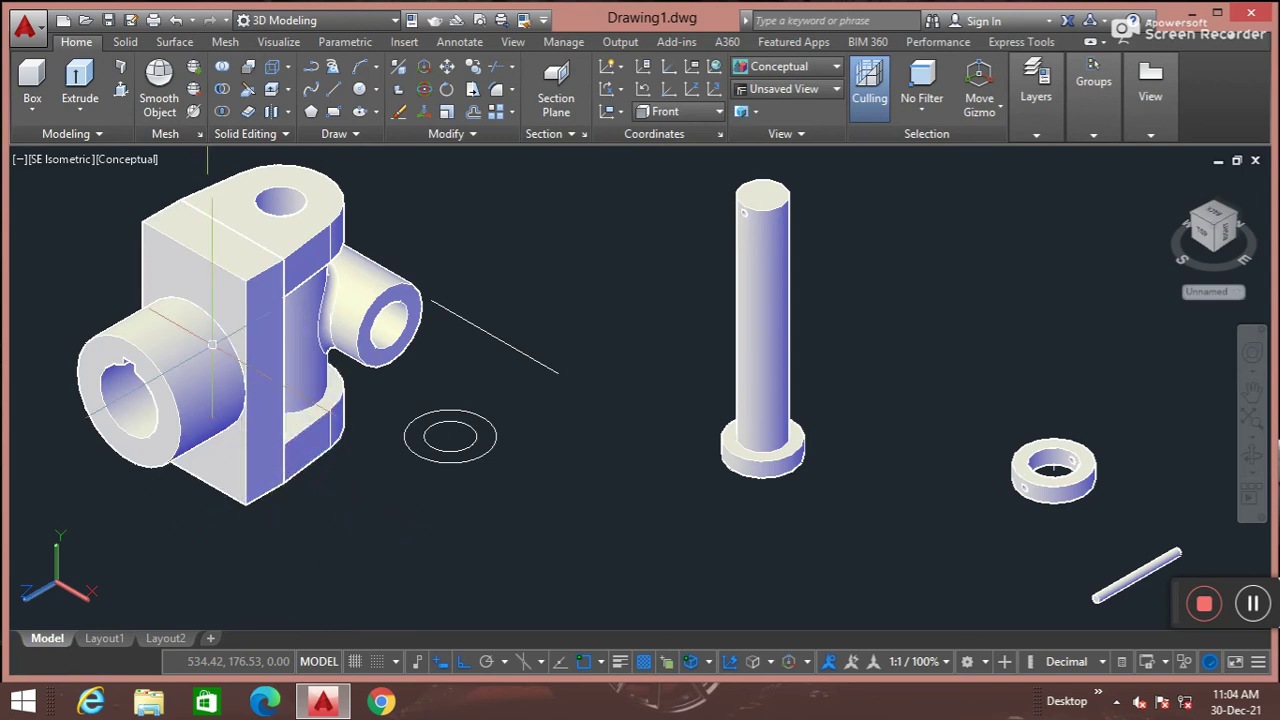
pyautogui.click(224, 67)
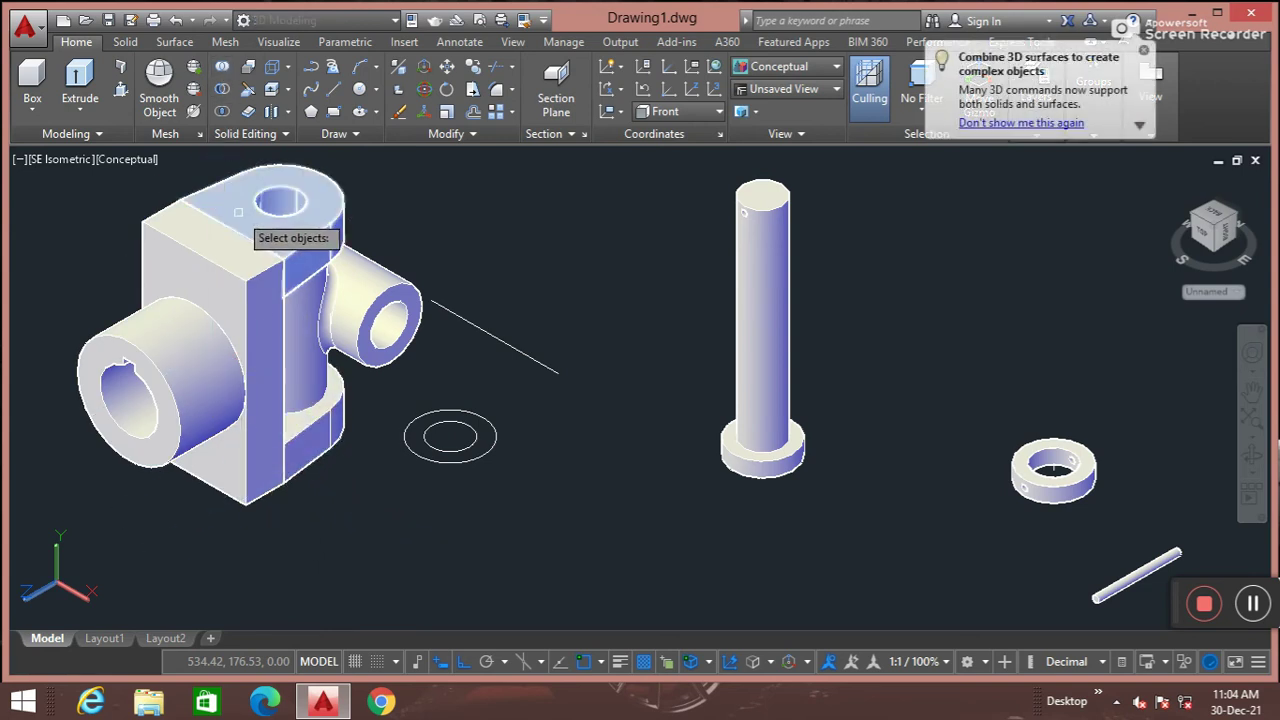
pyautogui.press('Escape')
pyautogui.write('ni')
pyautogui.press('Return')
pyautogui.click(284, 232)
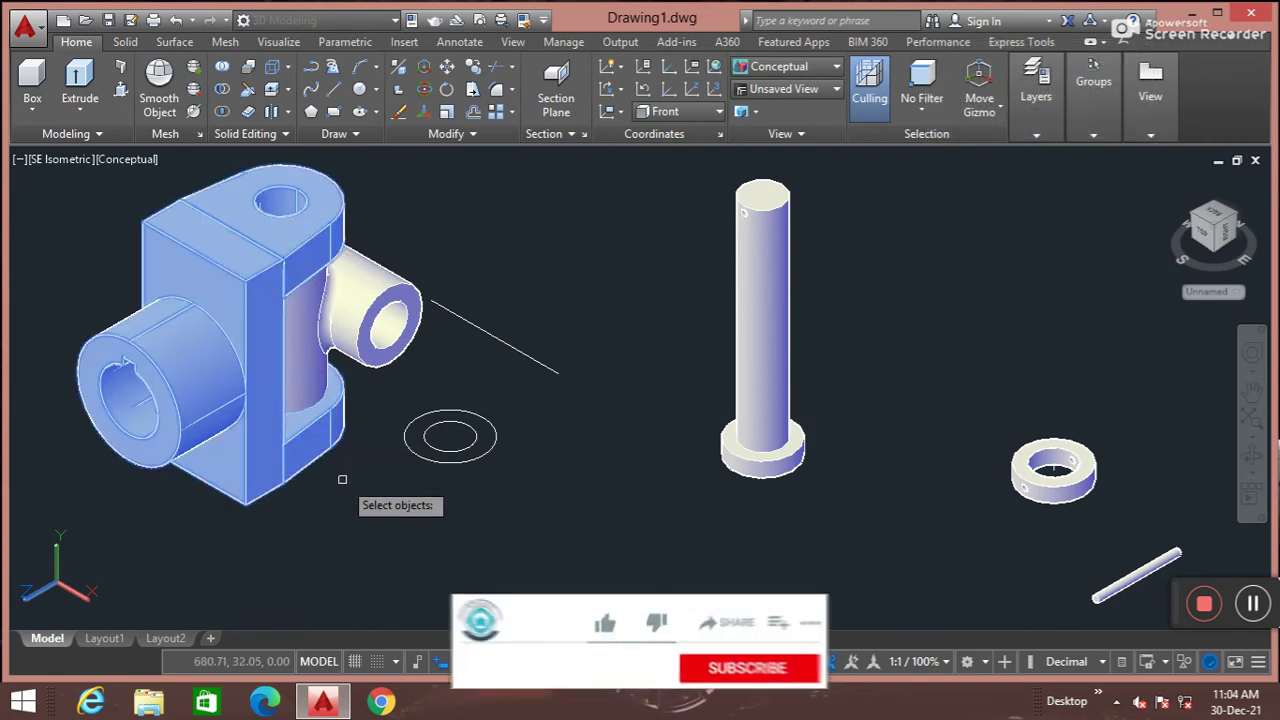
pyautogui.press('Return')
pyautogui.click(212, 467)
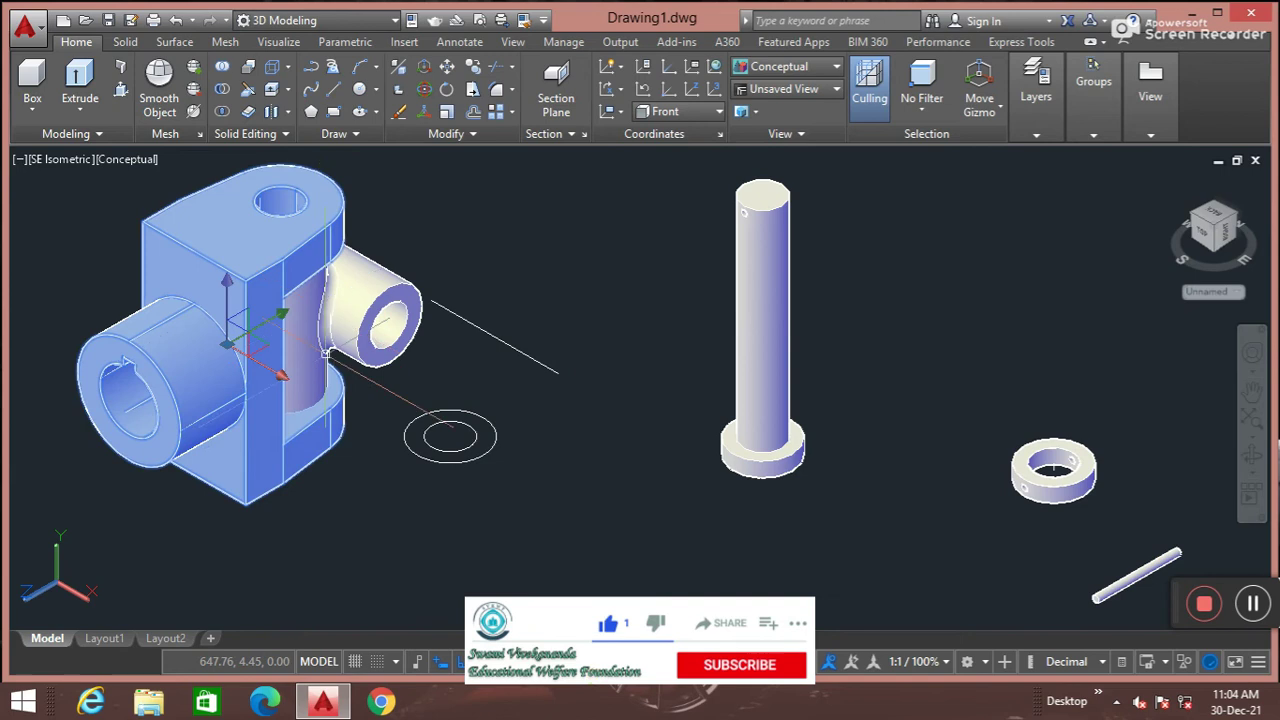
pyautogui.press('Escape')
pyautogui.scroll(-5, 387, 375)
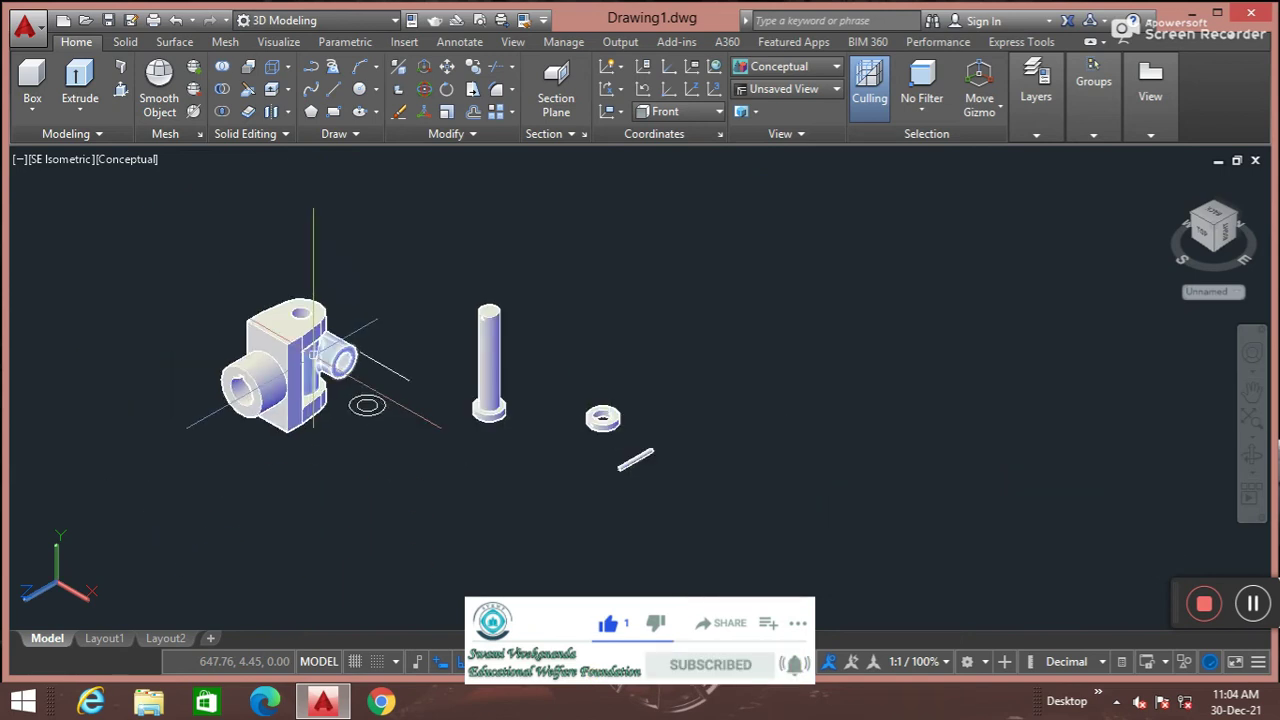
pyautogui.scroll(4, 398, 360)
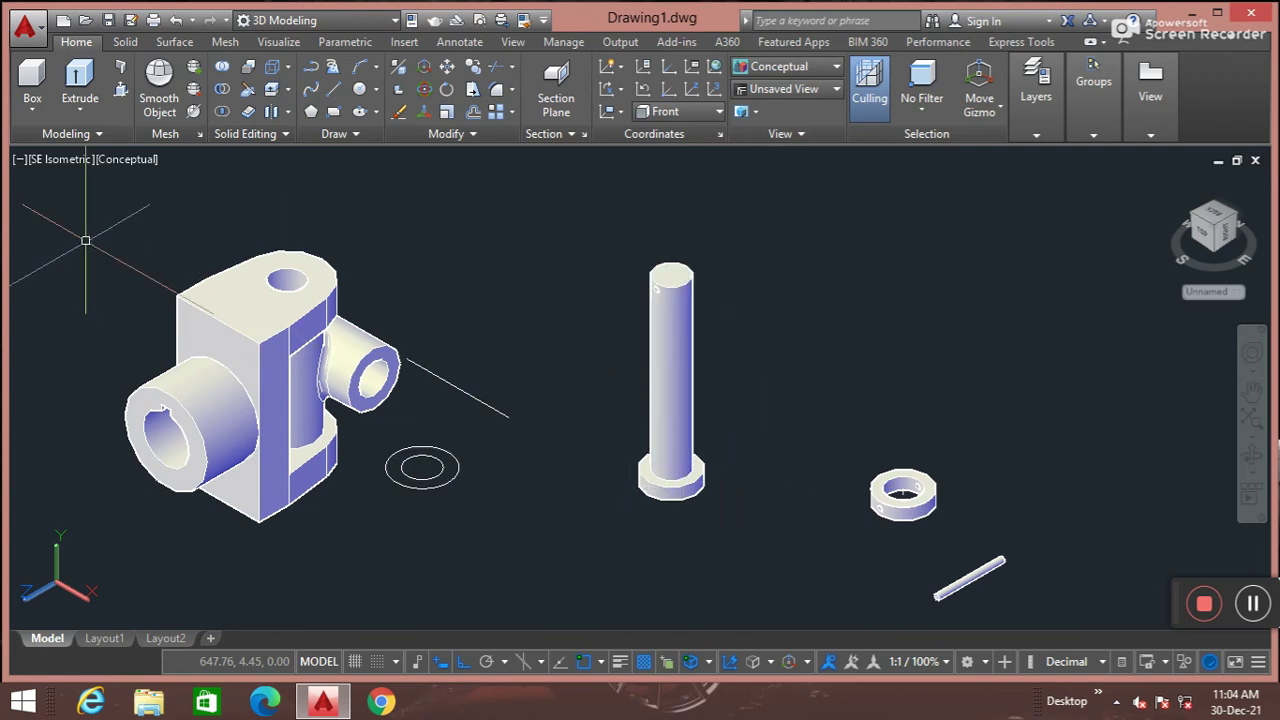
# Switch to 2D Wireframe and attempt a union on the pin, then cancel it
pyautogui.click(150, 157)
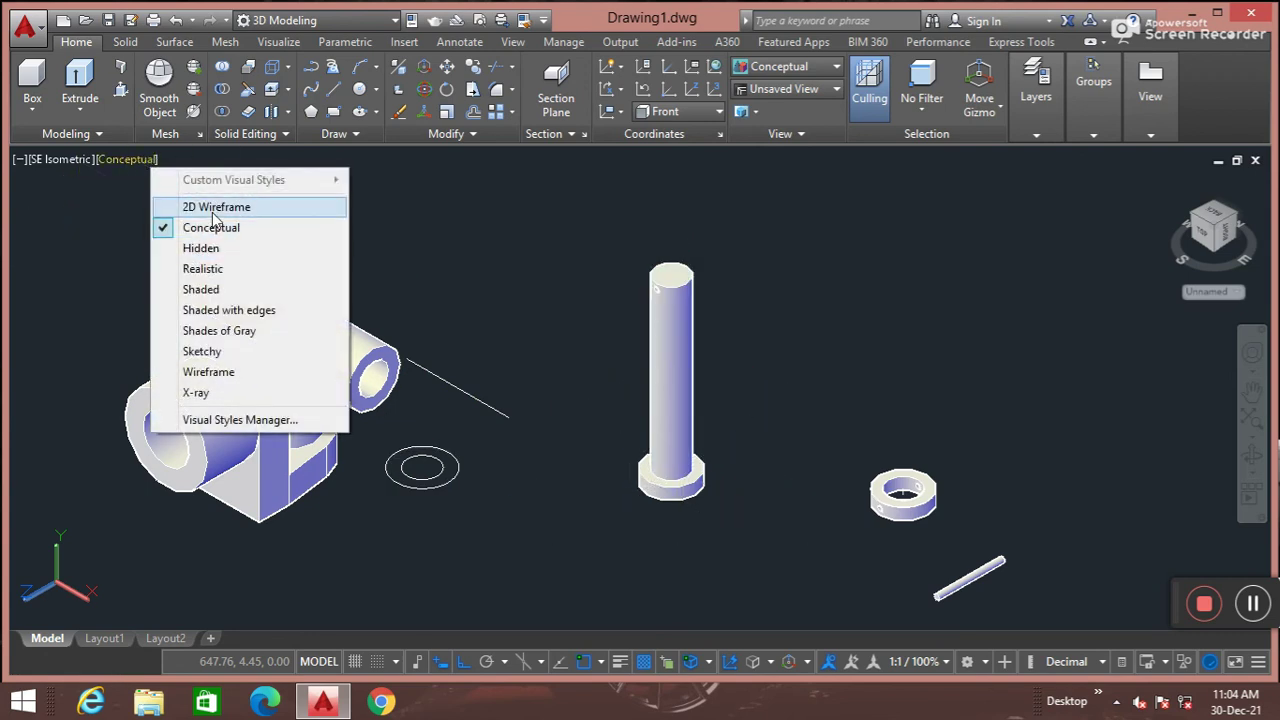
pyautogui.click(216, 207)
pyautogui.scroll(2, 297, 465)
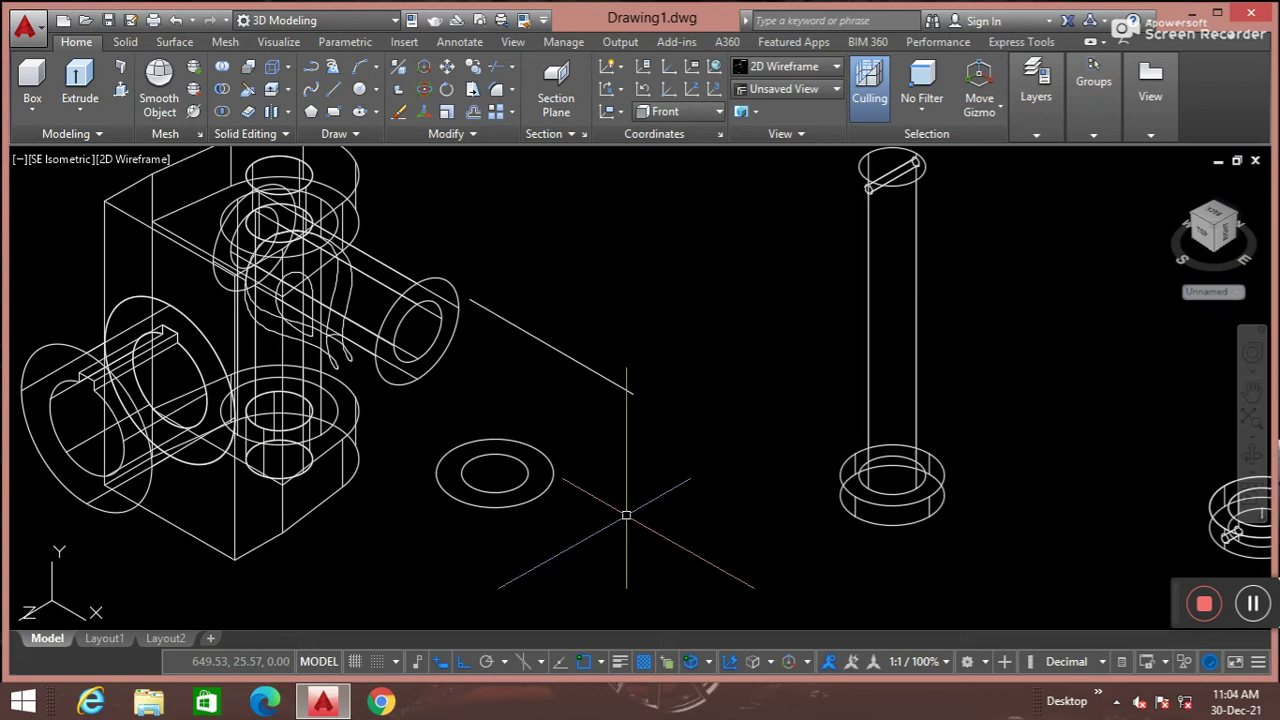
pyautogui.click(940, 542)
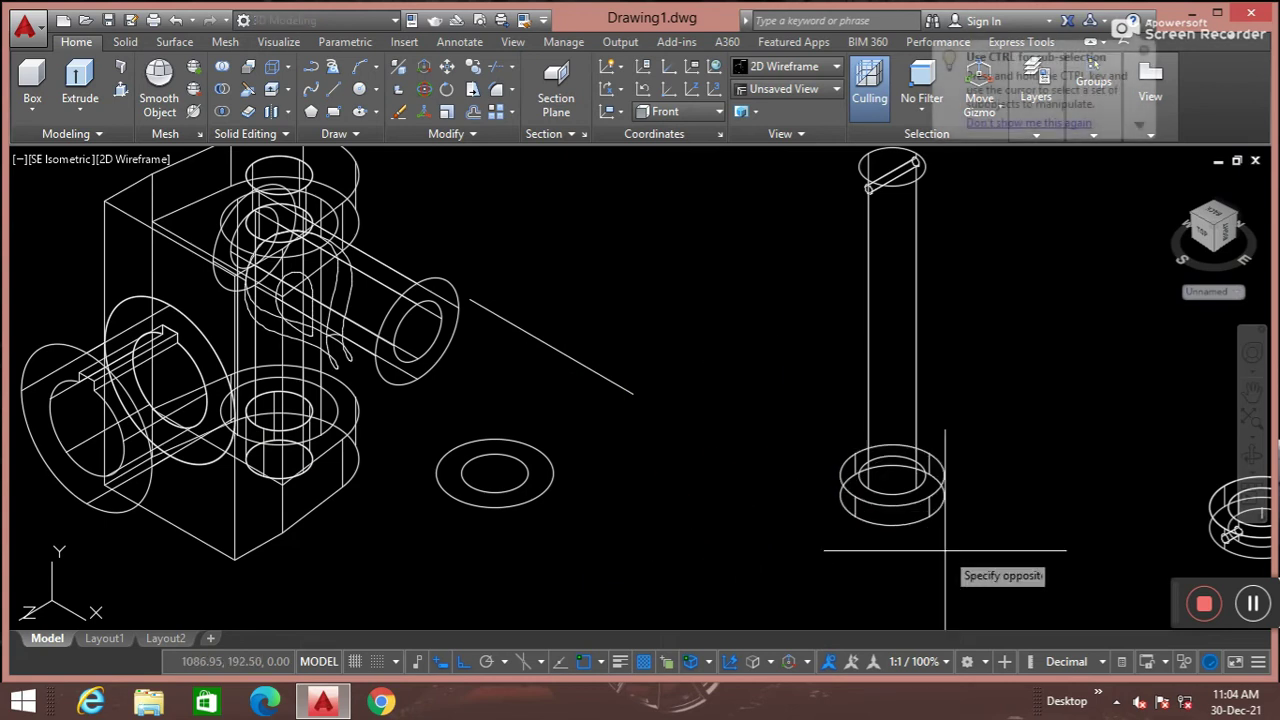
pyautogui.click(910, 528)
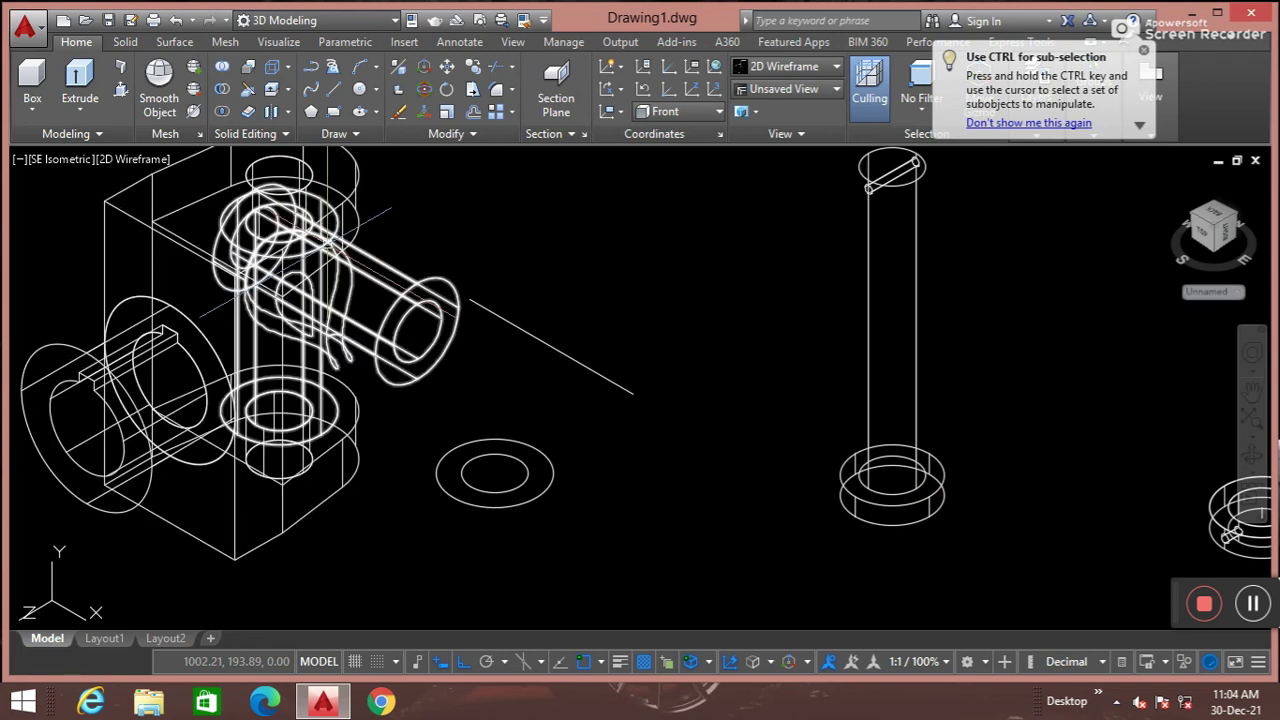
pyautogui.write('u')
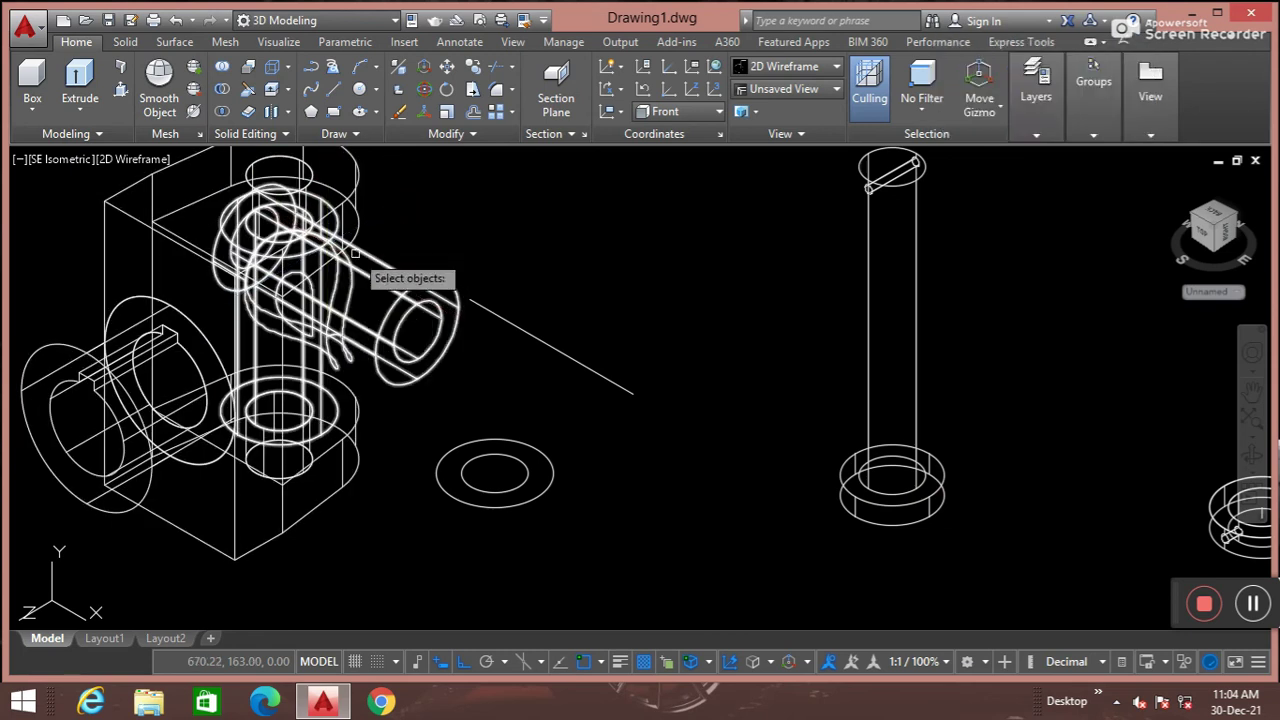
pyautogui.press('Return')
pyautogui.click(940, 535)
pyautogui.click(878, 436)
pyautogui.press('Return')
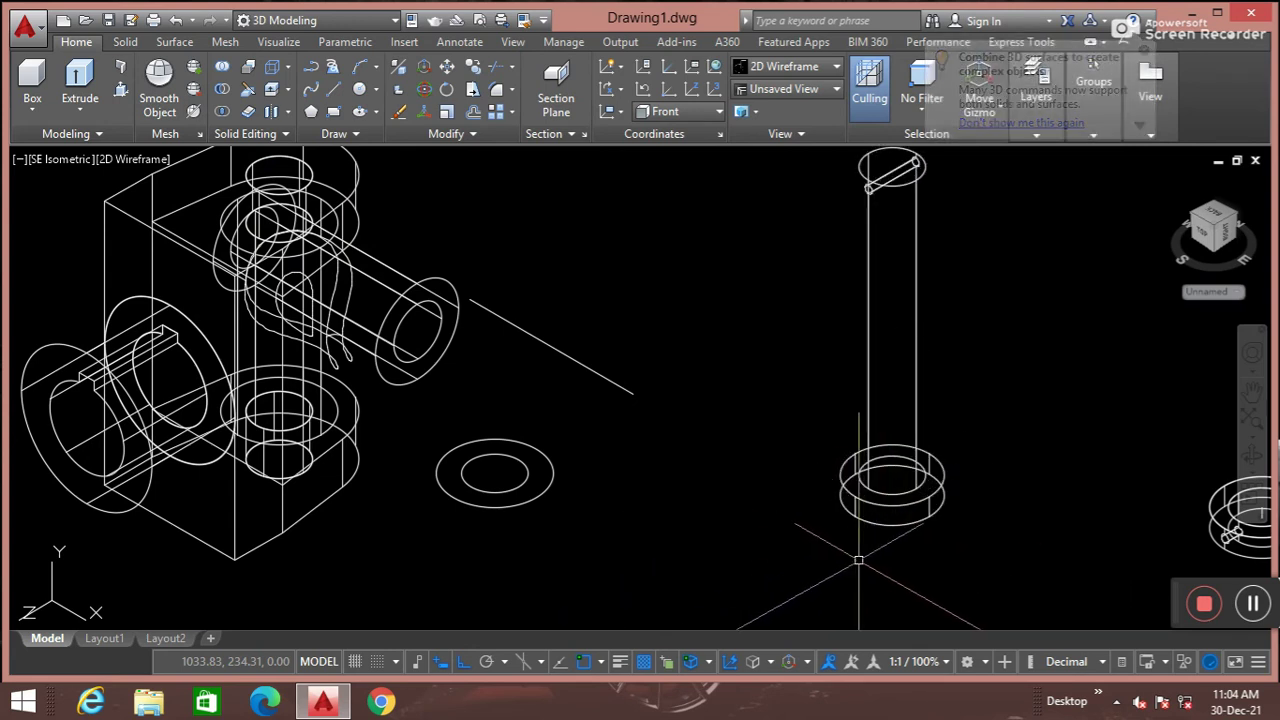
# Move the pin by its head centre into the bracket's lower hole
pyautogui.write('m')
pyautogui.press('Return')
pyautogui.click(986, 557)
pyautogui.click(851, 432)
pyautogui.press('Return')
pyautogui.click(892, 475)
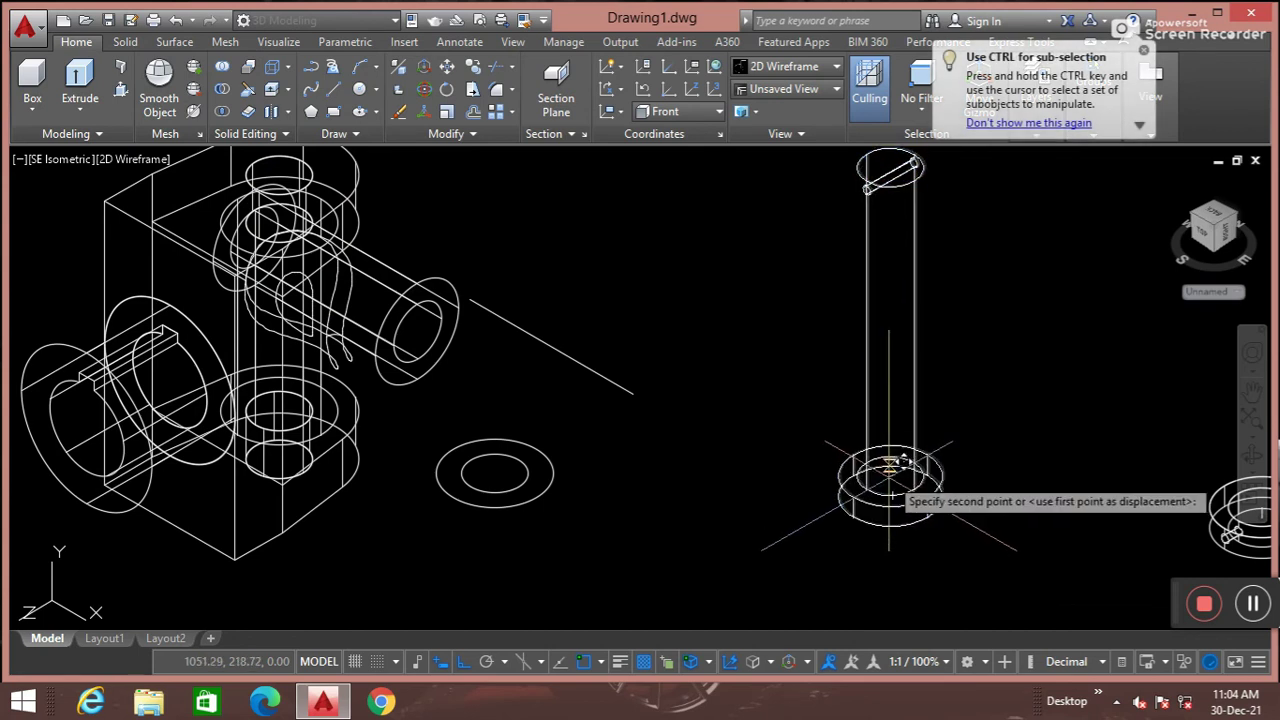
pyautogui.click(280, 458)
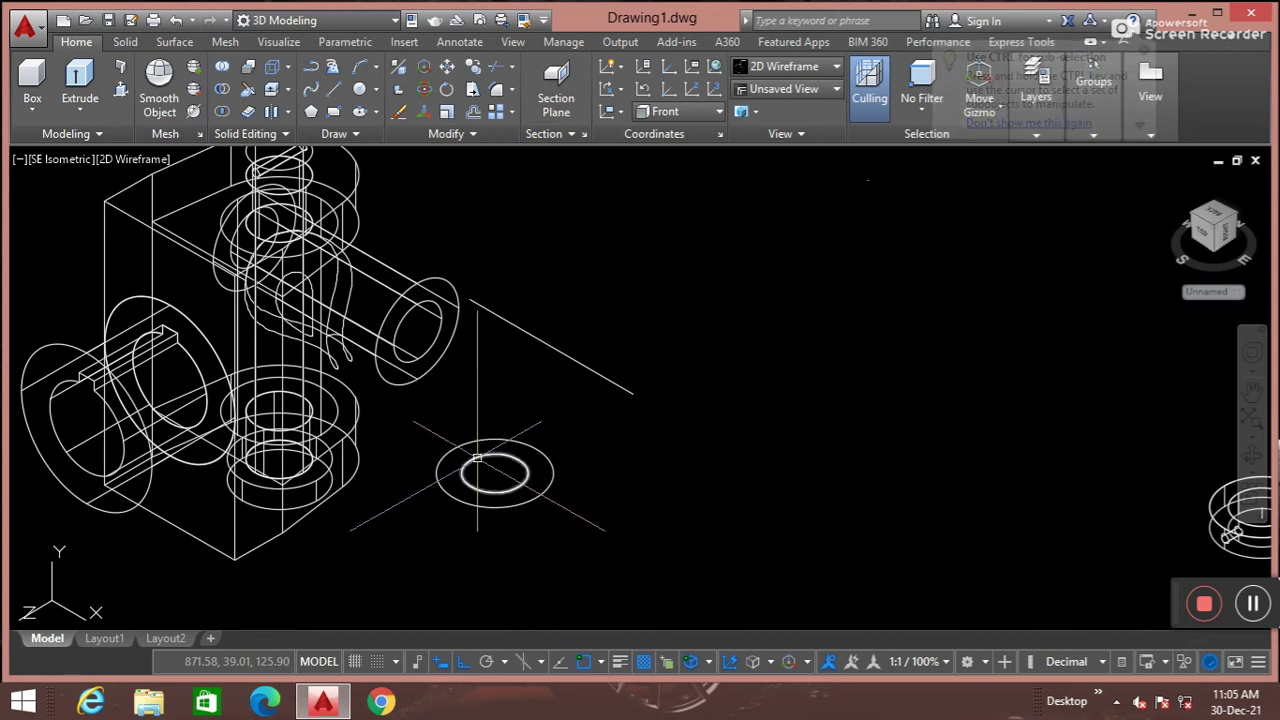
# Pick the move's second point so the taper pin sits across the top ring
pyautogui.scroll(-4, 575, 455)
pyautogui.scroll(2, 829, 471)
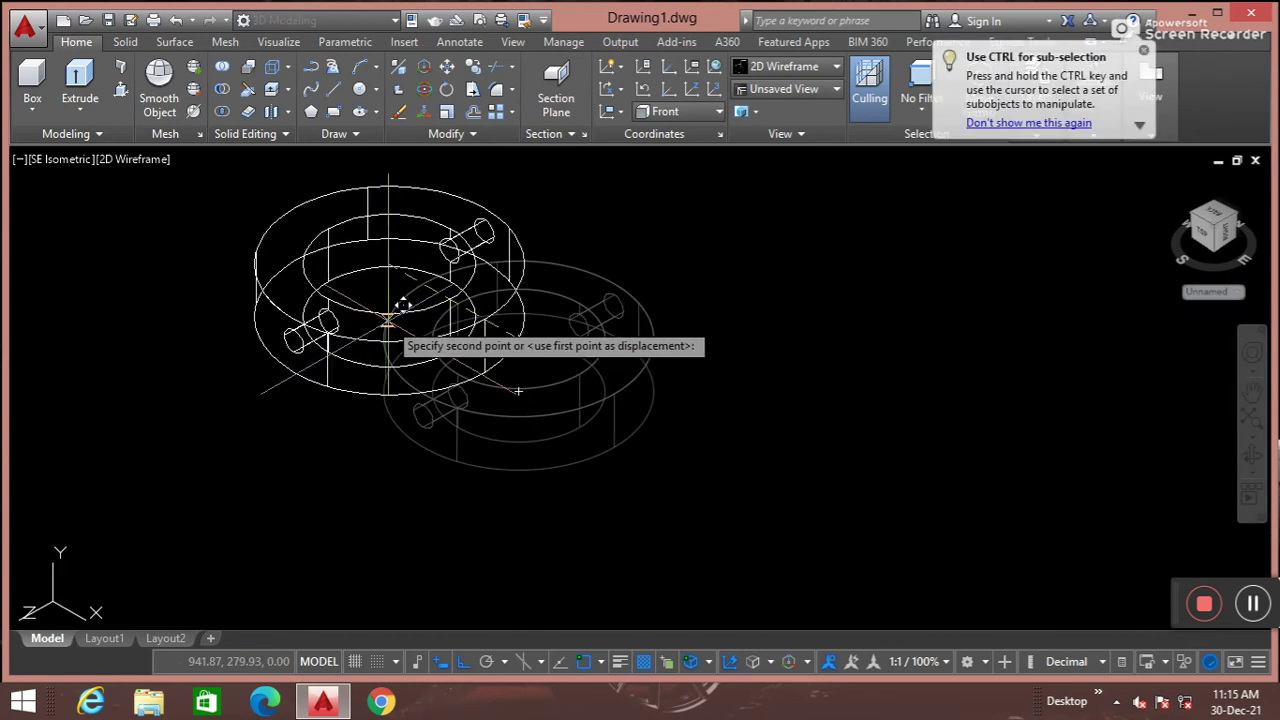
pyautogui.scroll(-4, 402, 305)
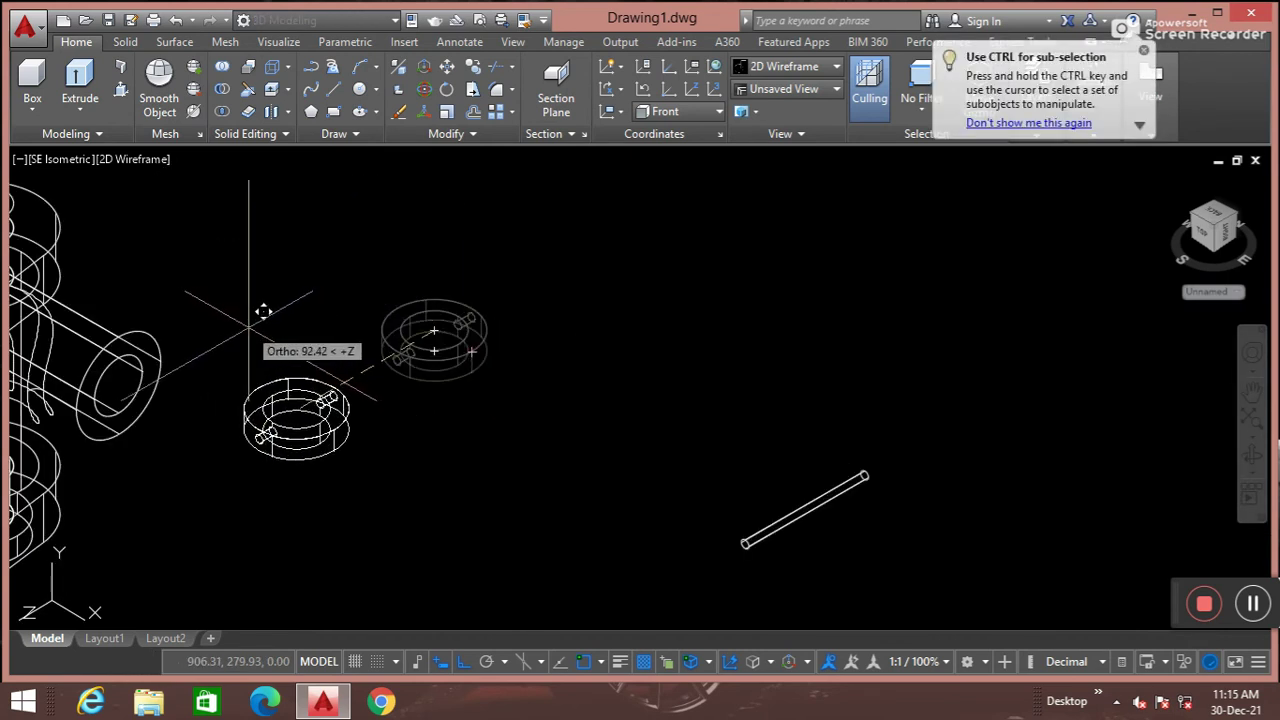
pyautogui.scroll(2, 149, 309)
pyautogui.scroll(2, 443, 400)
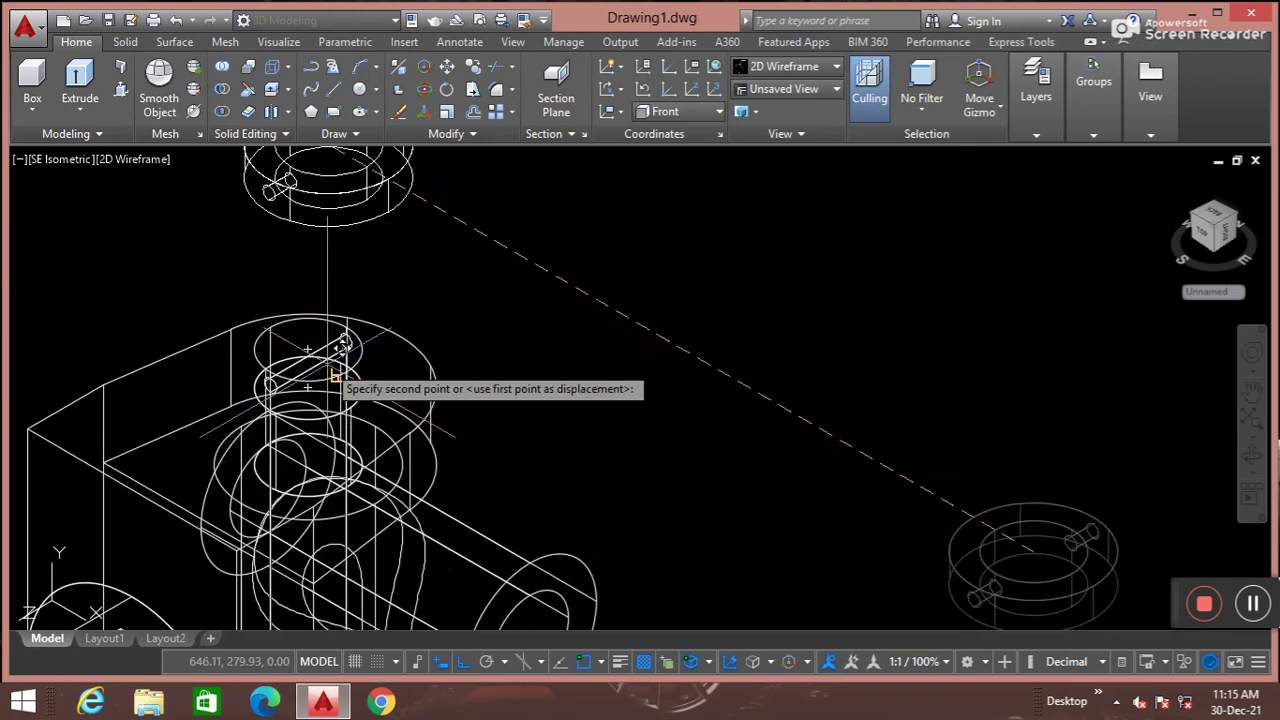
pyautogui.scroll(1, 380, 345)
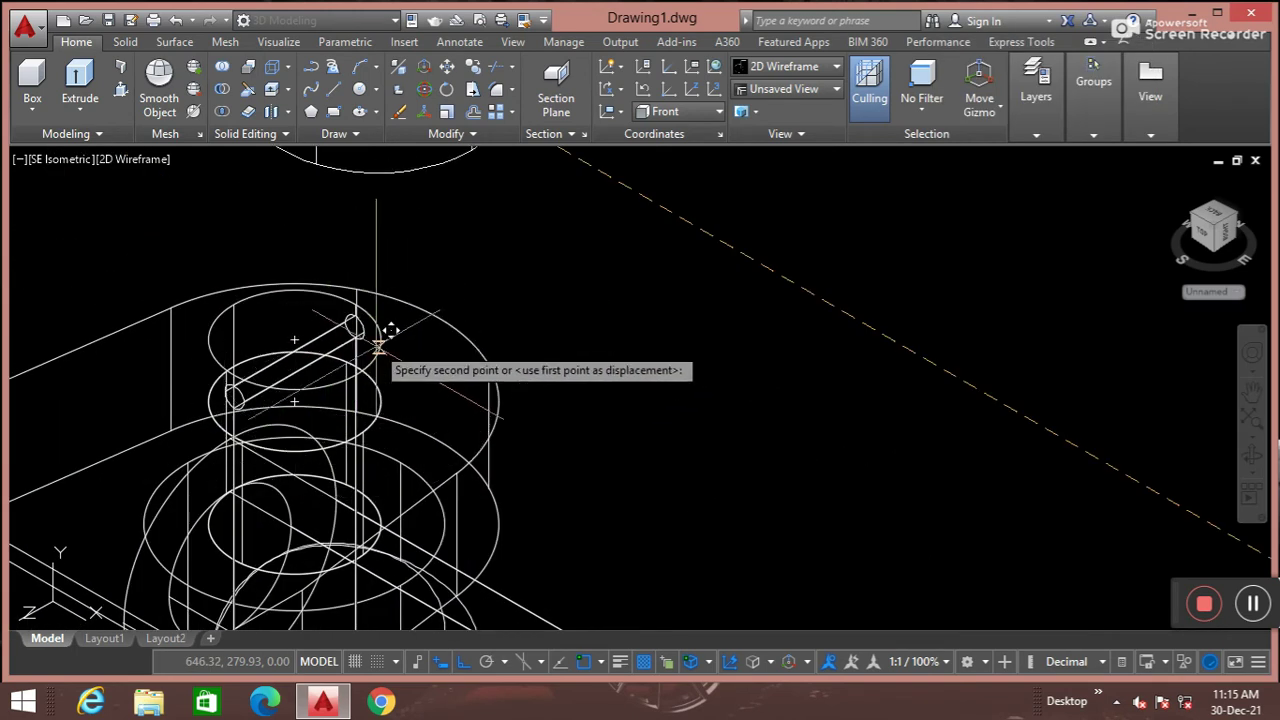
pyautogui.click(310, 323)
pyautogui.scroll(-2, 530, 350)
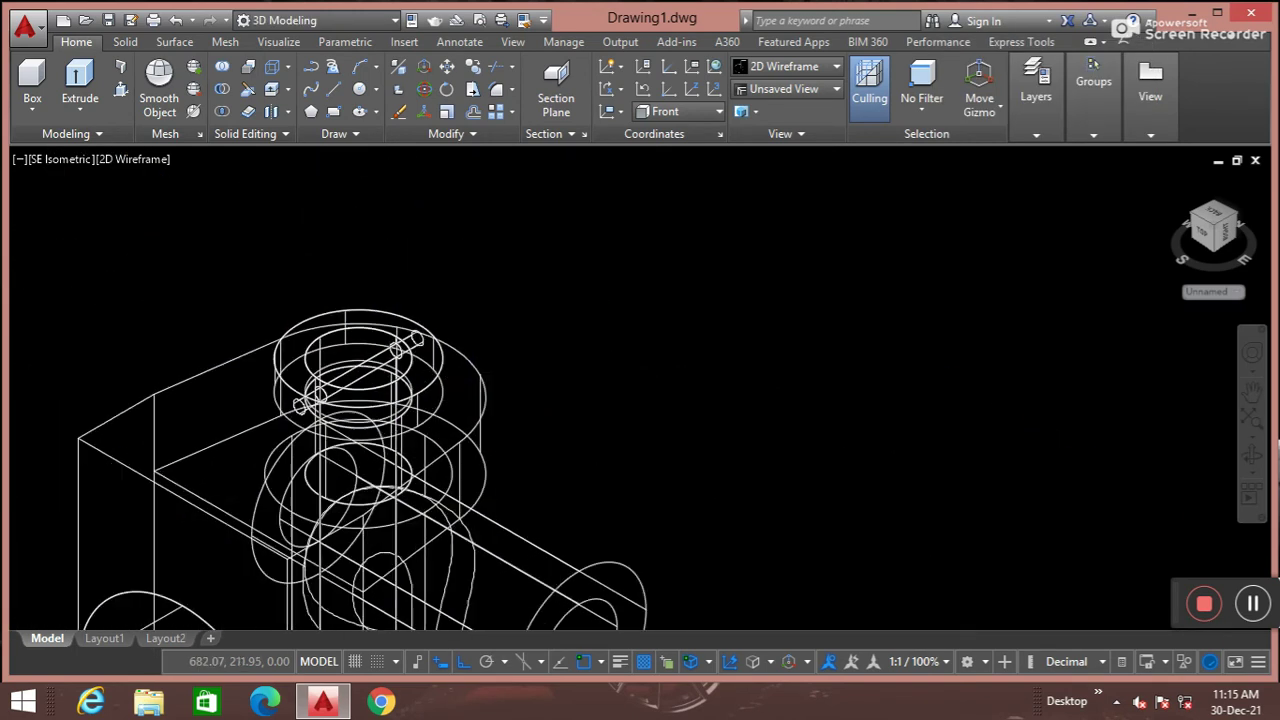
# Start a 3D move (3M) and select the loose pin beside the part
pyautogui.keyDown('shift'); pyautogui.moveTo(491, 400); pyautogui.dragTo(412, 450, button='middle'); pyautogui.keyUp('shift')
pyautogui.scroll(-4, 412, 384)
pyautogui.scroll(6, 410, 370)
pyautogui.scroll(-3, 400, 400)
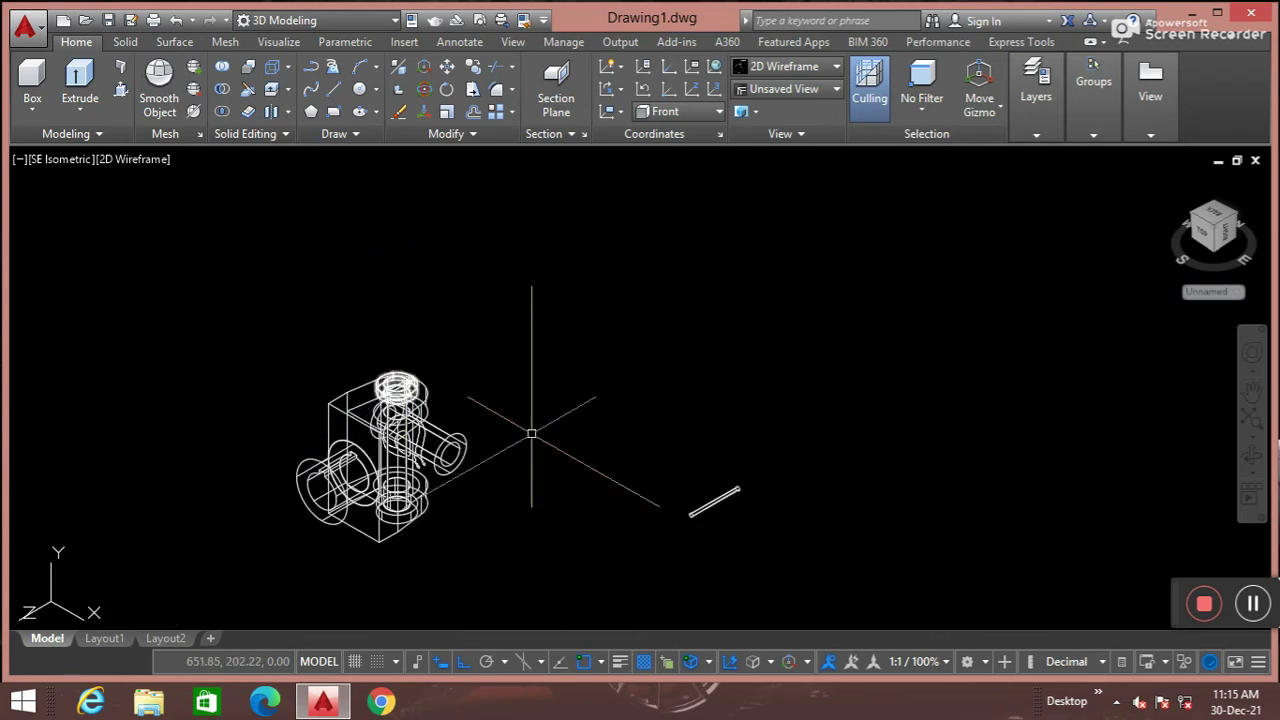
pyautogui.scroll(3, 683, 520)
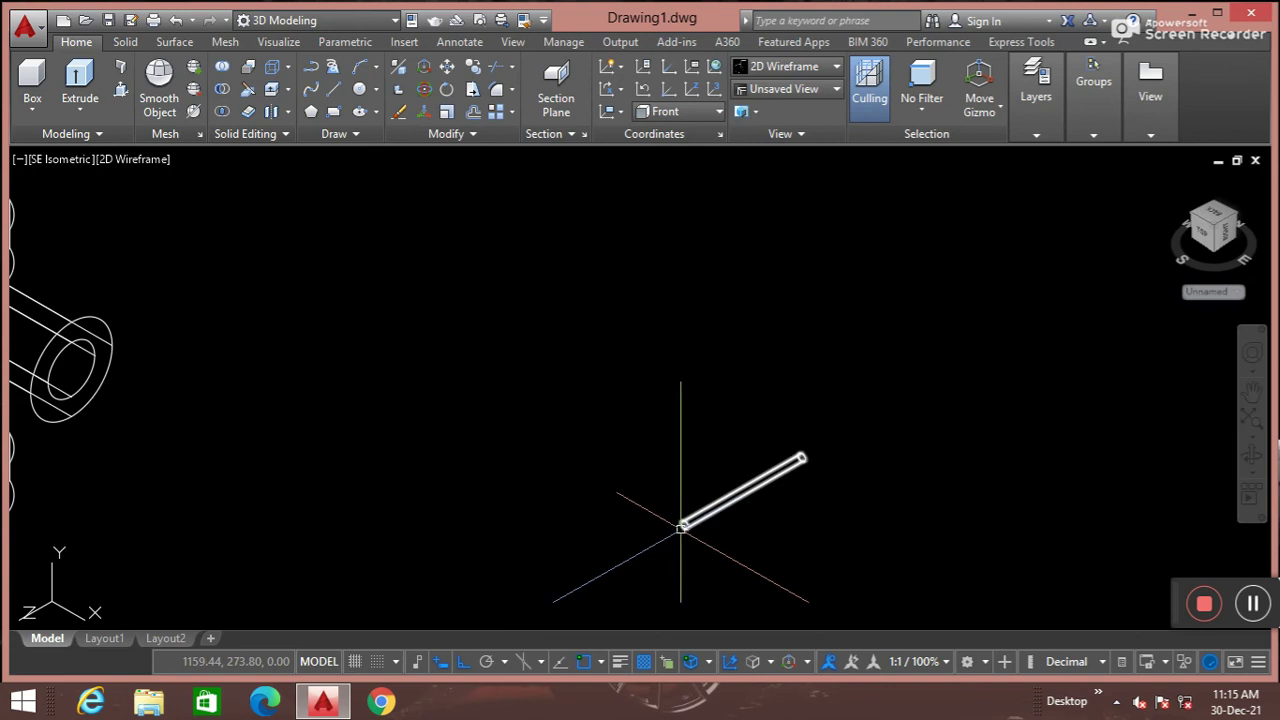
pyautogui.write('3m')
pyautogui.press('Return')
pyautogui.click(693, 521)
pyautogui.press('Return')
# Move the pin from its end point into the top ring of the assembly
pyautogui.scroll(5, 688, 520)
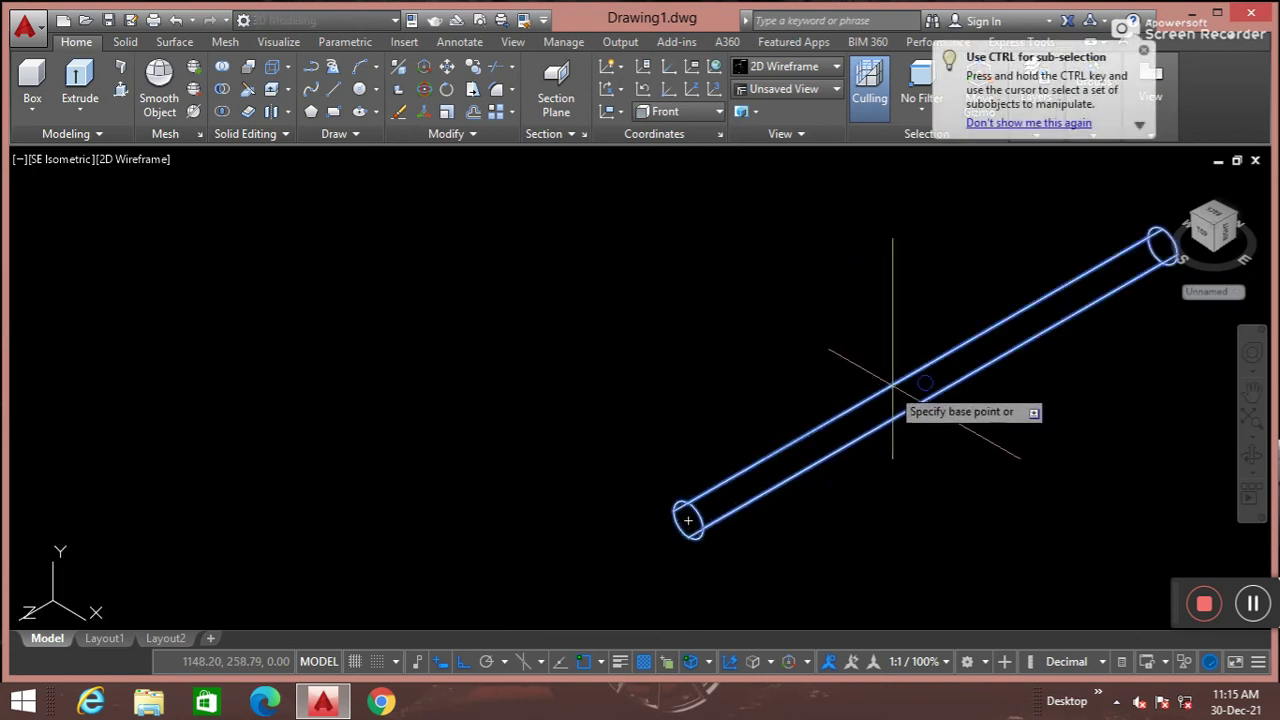
pyautogui.click(925, 383)
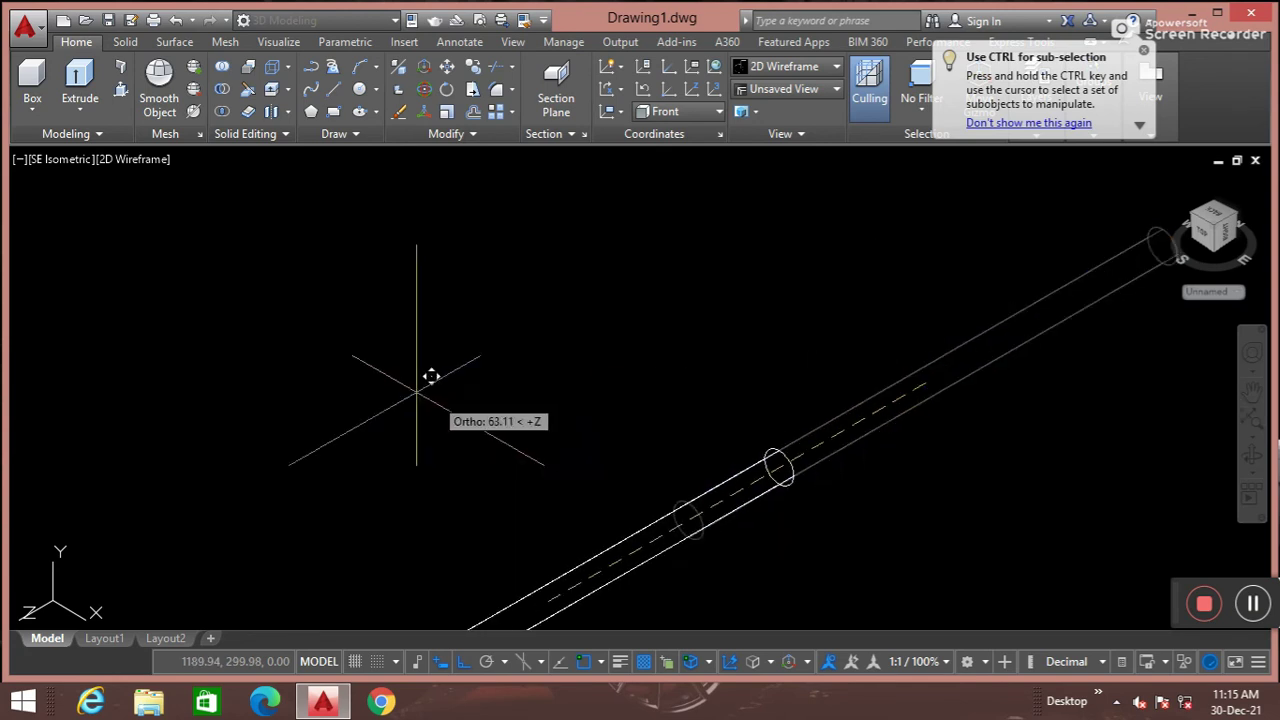
pyautogui.scroll(-3, 428, 371)
pyautogui.moveTo(114, 480)
pyautogui.mouseDown(button='middle')
pyautogui.moveTo(394, 500)
pyautogui.moveTo(460, 560)
pyautogui.mouseUp(button='middle')
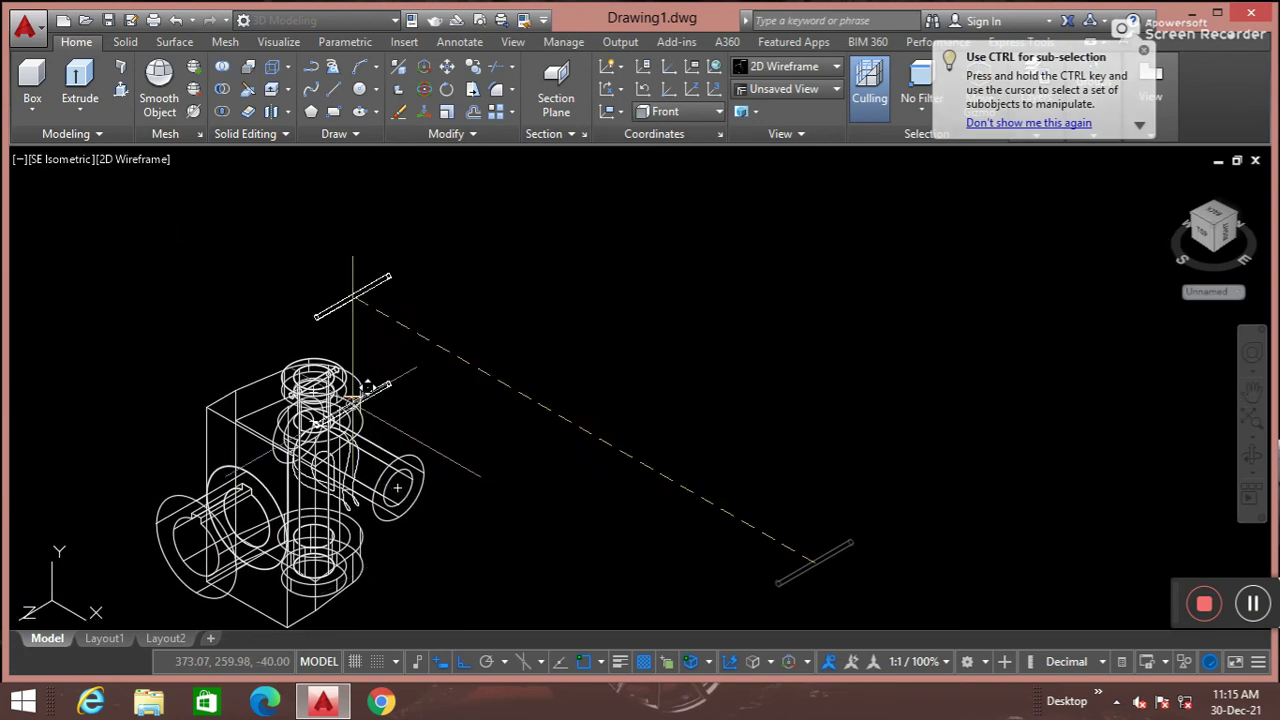
pyautogui.scroll(4, 285, 390)
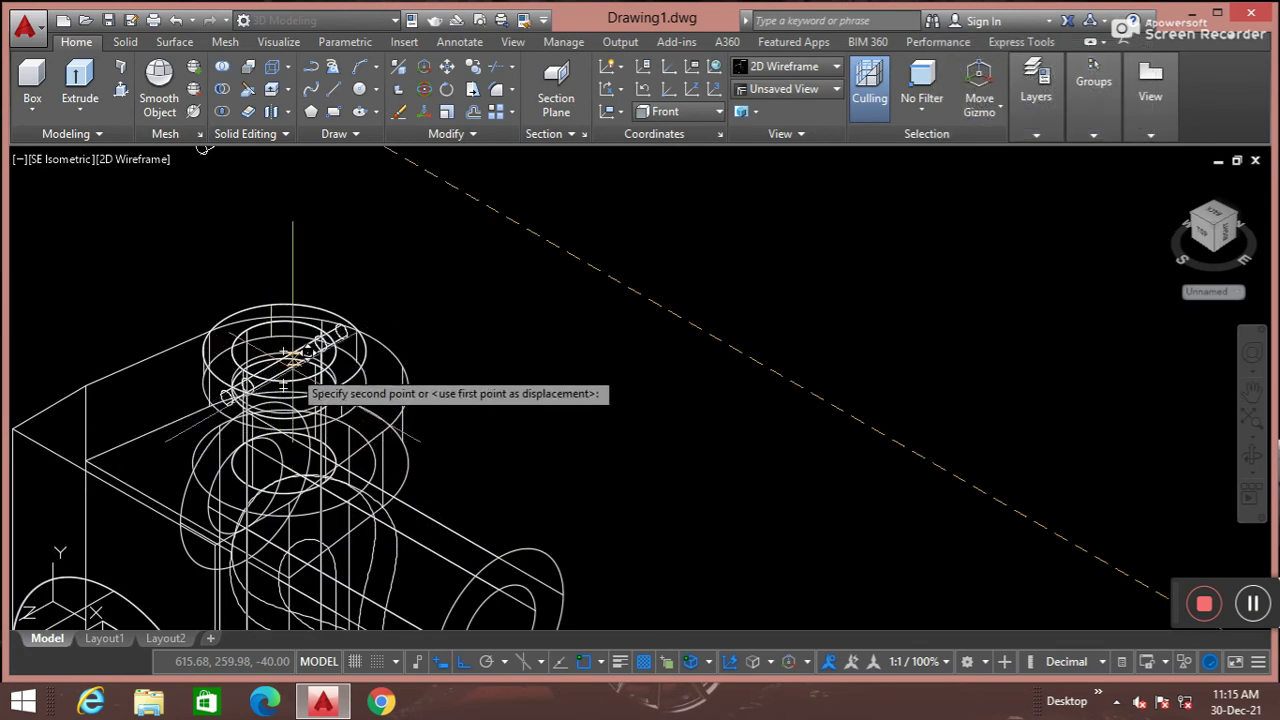
pyautogui.scroll(4, 280, 352)
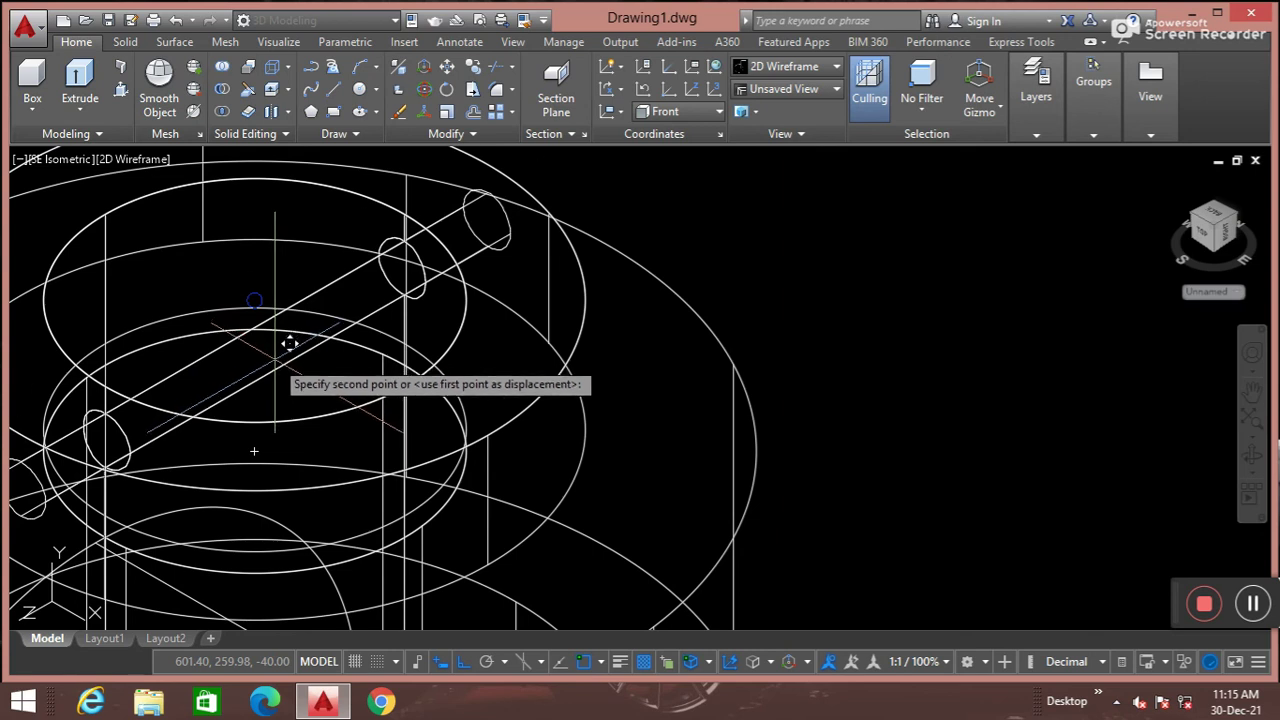
pyautogui.click(288, 345)
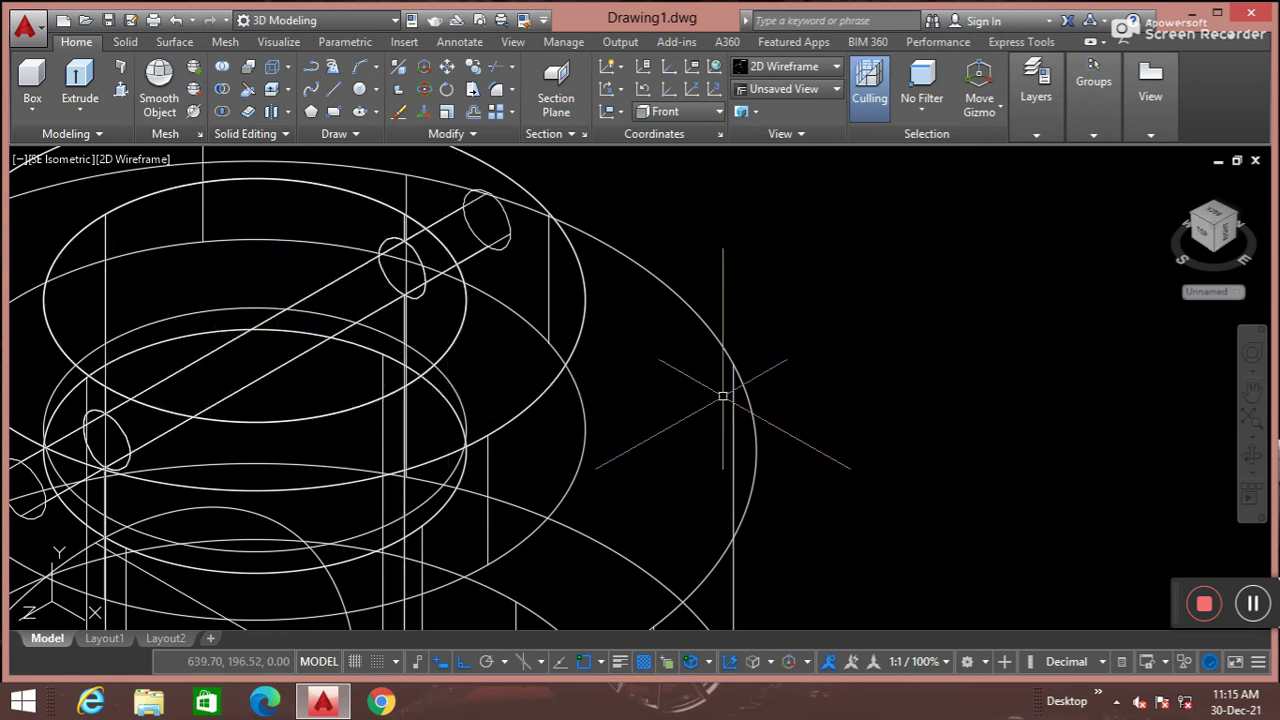
pyautogui.scroll(-5, 782, 448)
pyautogui.scroll(-3, 903, 527)
pyautogui.scroll(5, 751, 483)
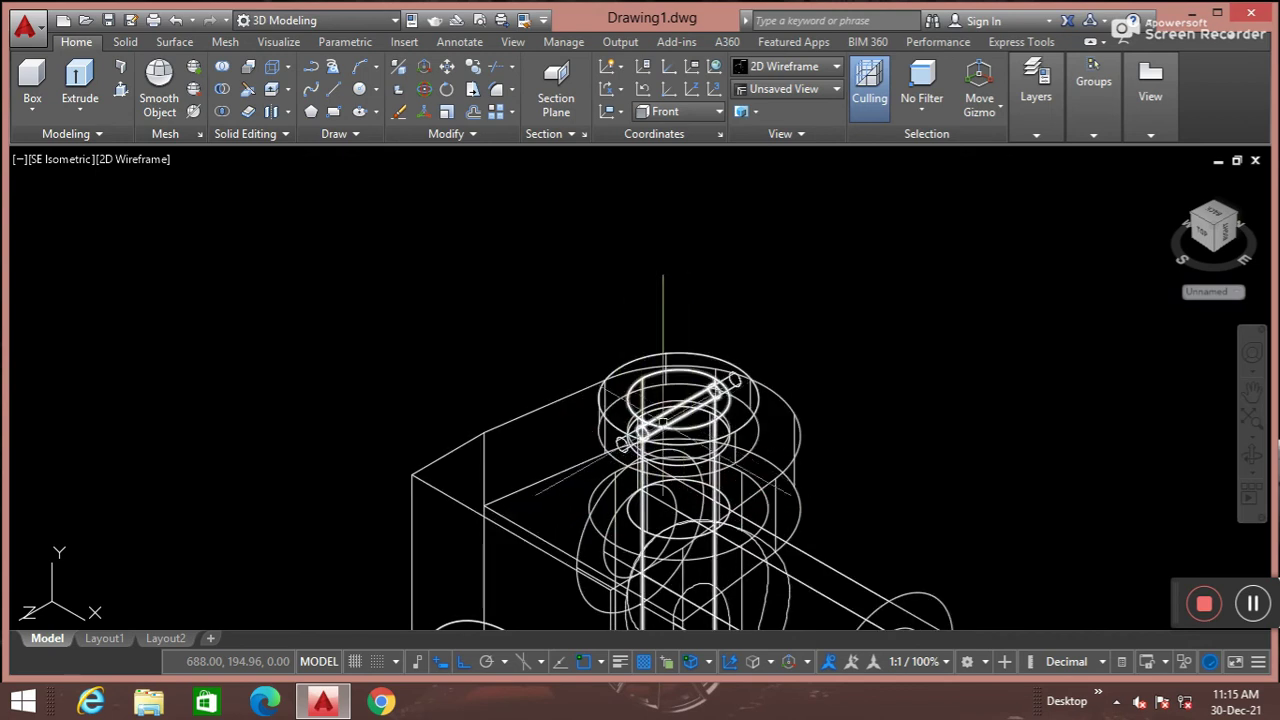
pyautogui.scroll(-4, 973, 537)
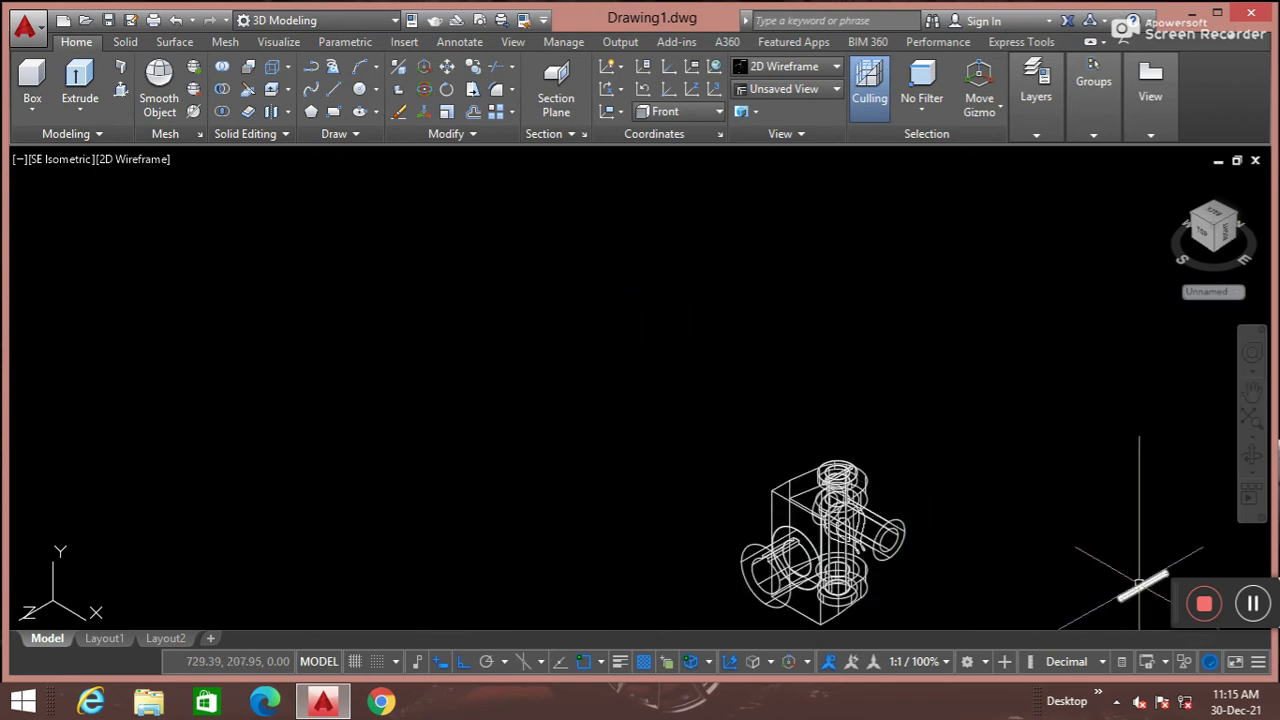
pyautogui.write('m')
# Start moving the other rod, using its end as the base point
pyautogui.press('Return')
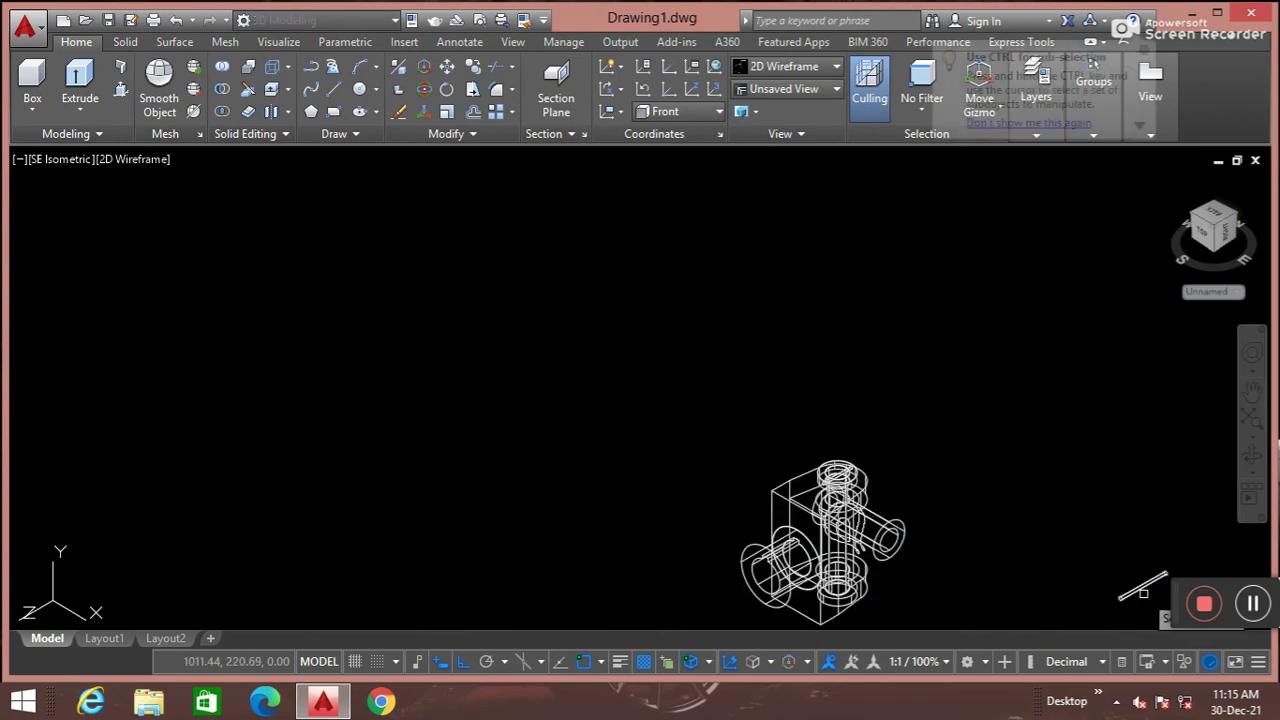
pyautogui.scroll(4, 1139, 588)
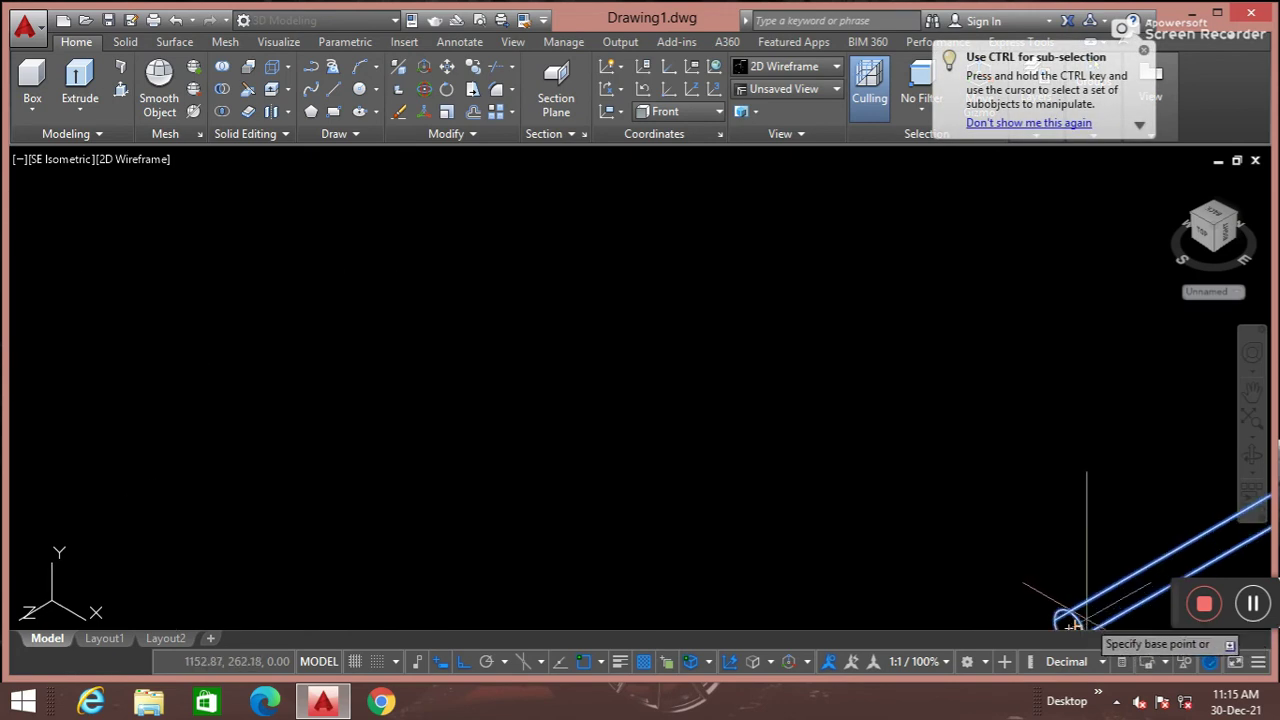
pyautogui.click(1085, 620)
pyautogui.scroll(-2, 357, 362)
pyautogui.scroll(-3, 371, 346)
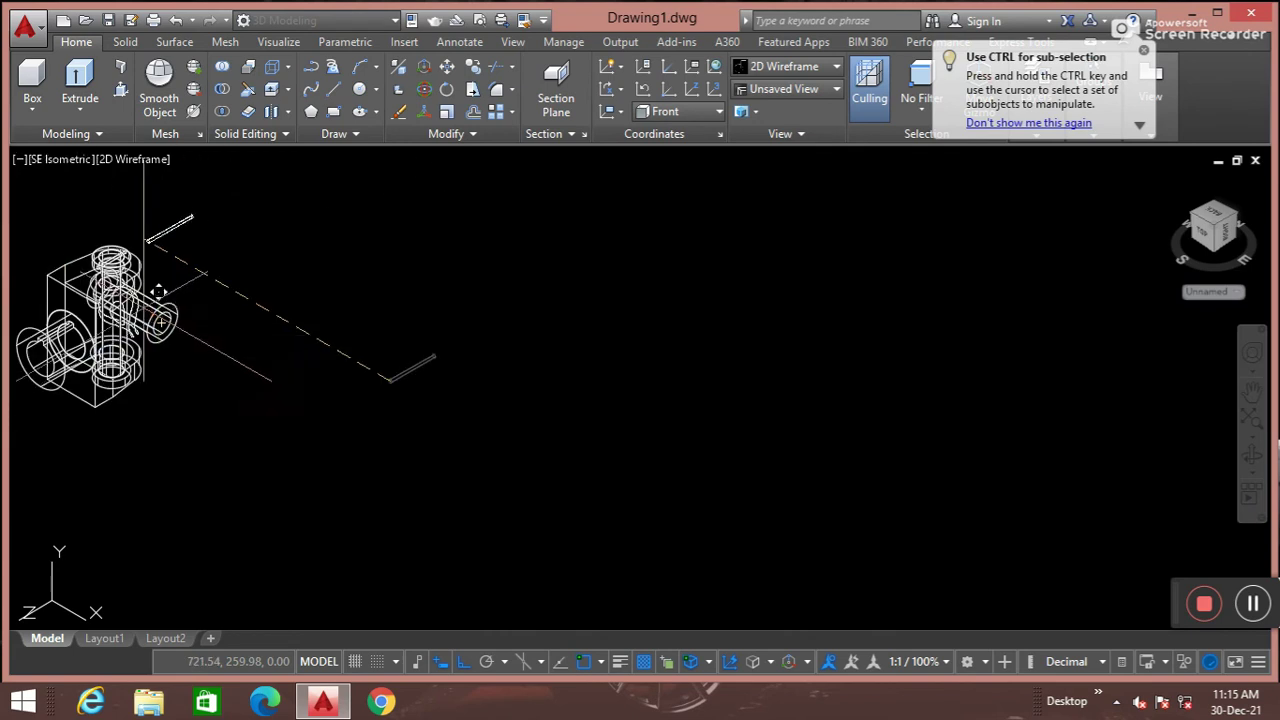
pyautogui.scroll(5, 386, 360)
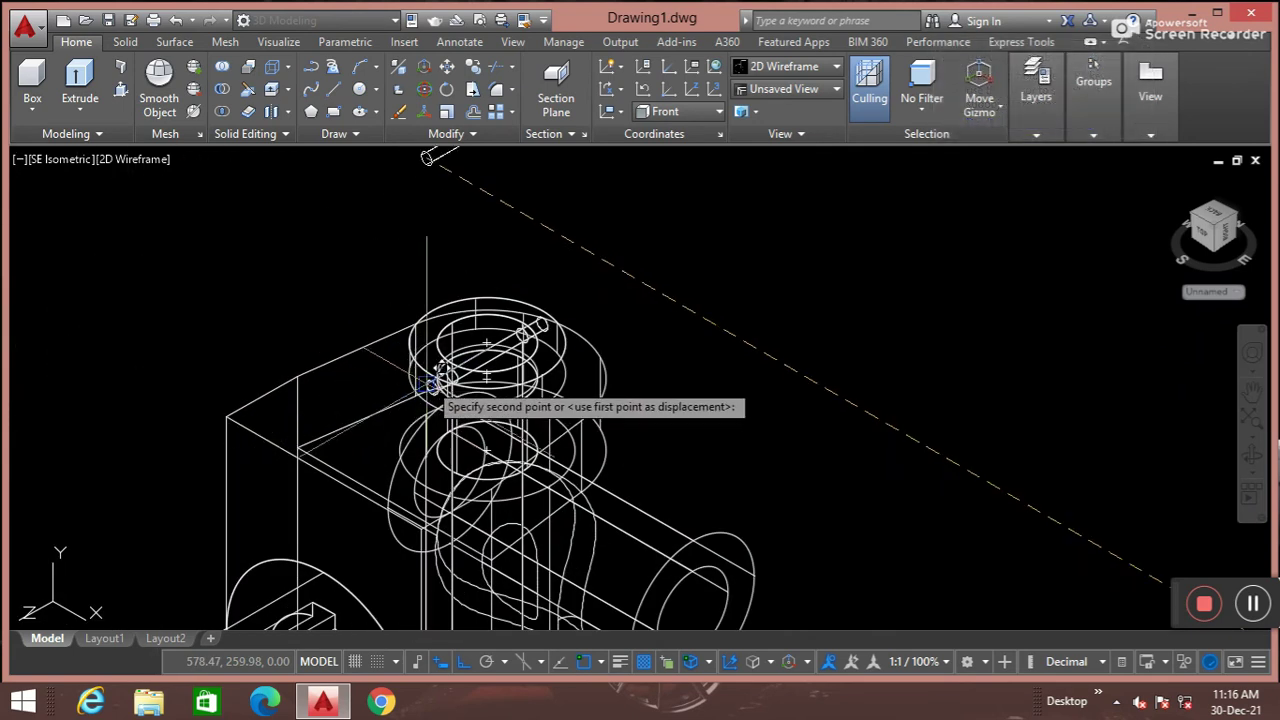
pyautogui.scroll(5, 440, 371)
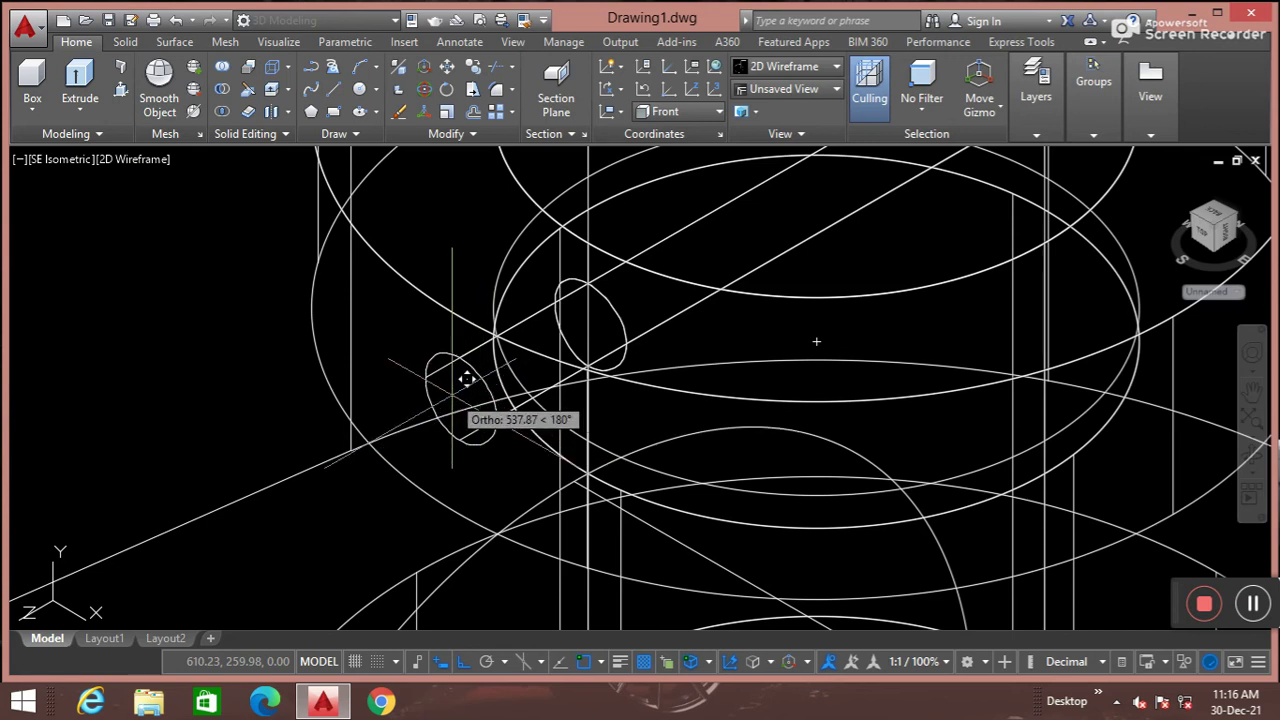
# Drop the rod at its target point inside the top ring
pyautogui.scroll(-5, 479, 397)
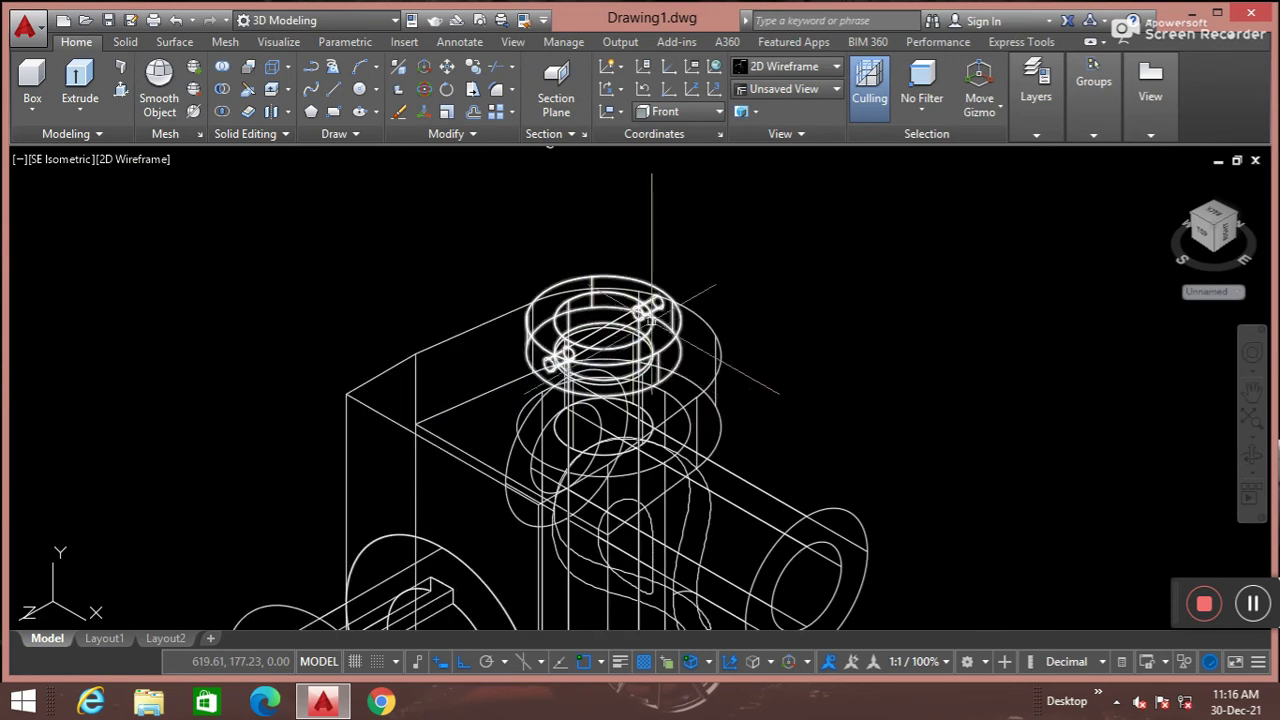
pyautogui.scroll(3, 651, 316)
pyautogui.scroll(2, 651, 316)
pyautogui.scroll(-8, 780, 420)
pyautogui.scroll(-1, 767, 385)
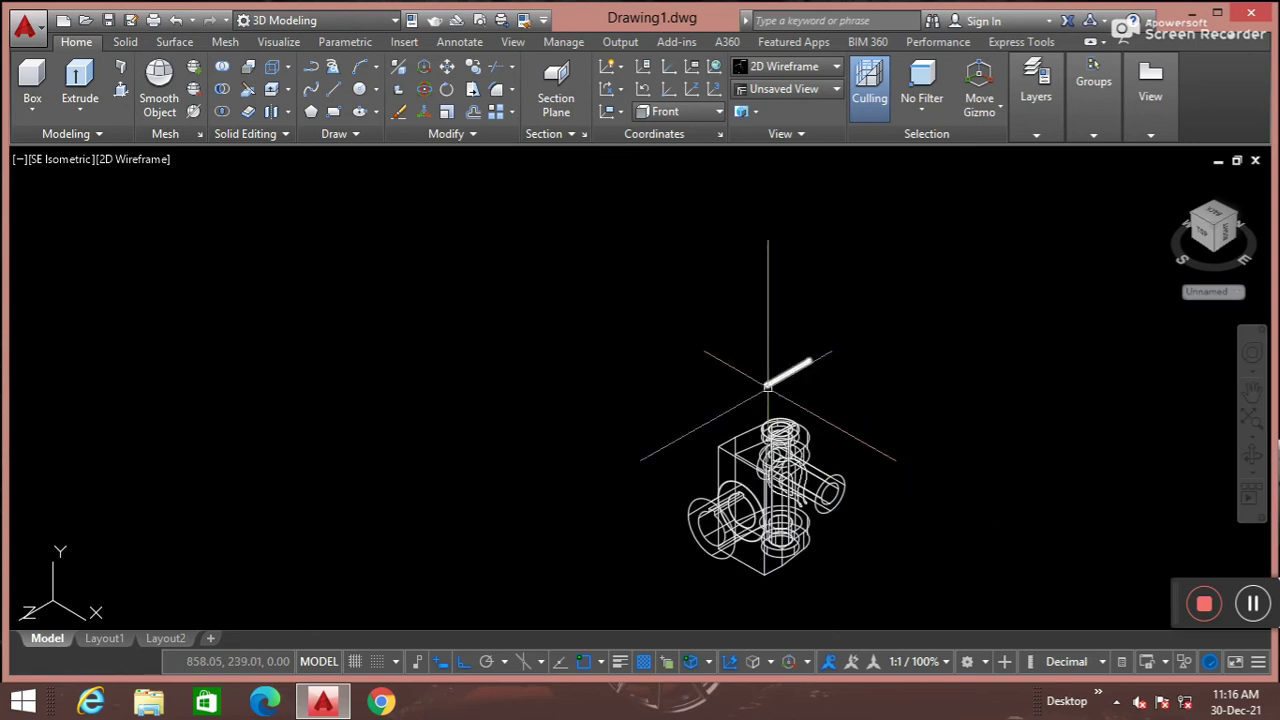
pyautogui.scroll(4, 767, 385)
pyautogui.scroll(2, 627, 398)
pyautogui.scroll(2, 627, 398)
pyautogui.scroll(-1, 622, 400)
pyautogui.scroll(-1, 622, 400)
pyautogui.scroll(2, 605, 410)
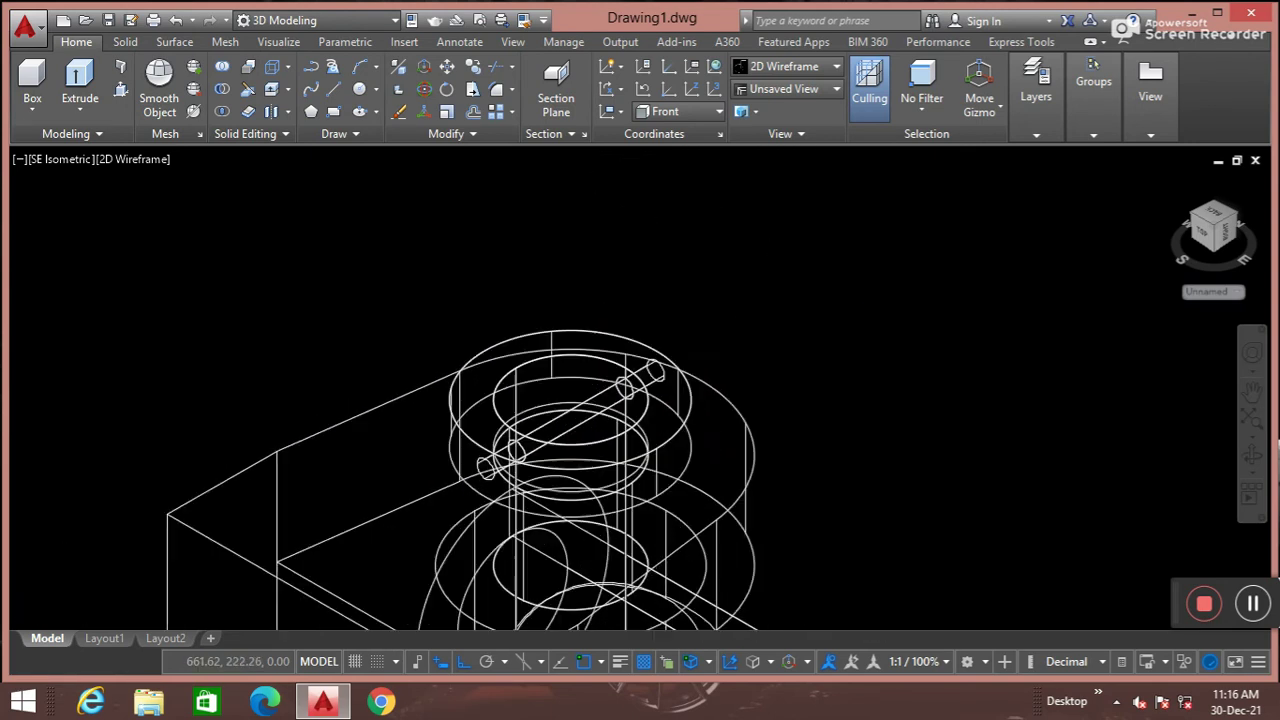
pyautogui.scroll(1, 600, 415)
pyautogui.scroll(-1, 598, 418)
pyautogui.click(600, 418)
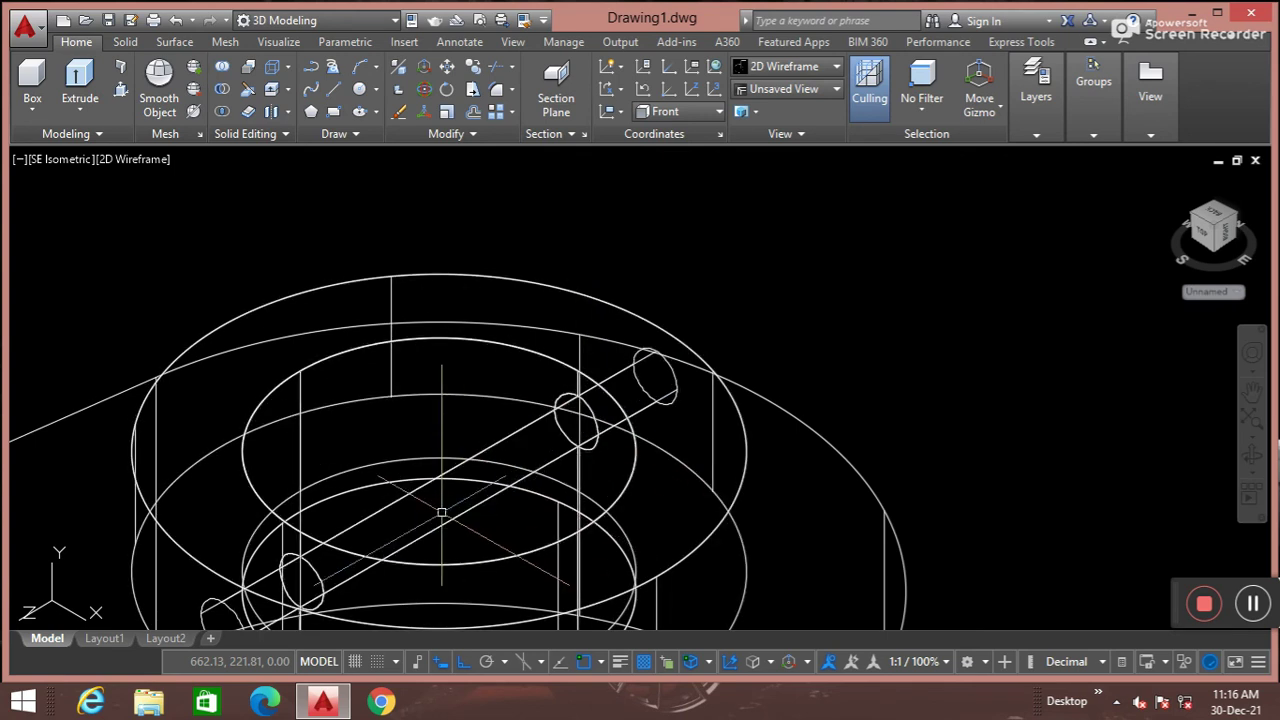
# Start a line at the ring's centre as a reference, then cancel it
pyautogui.write('l')
pyautogui.press('Return')
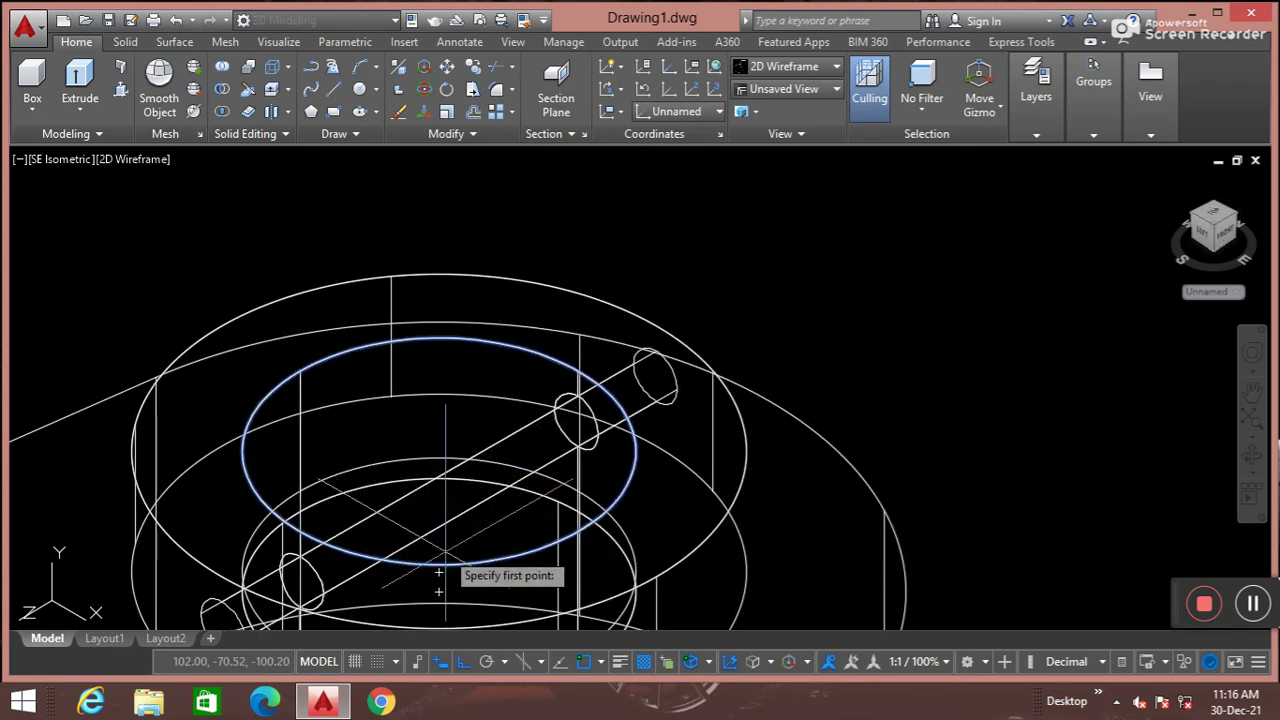
pyautogui.click(438, 455)
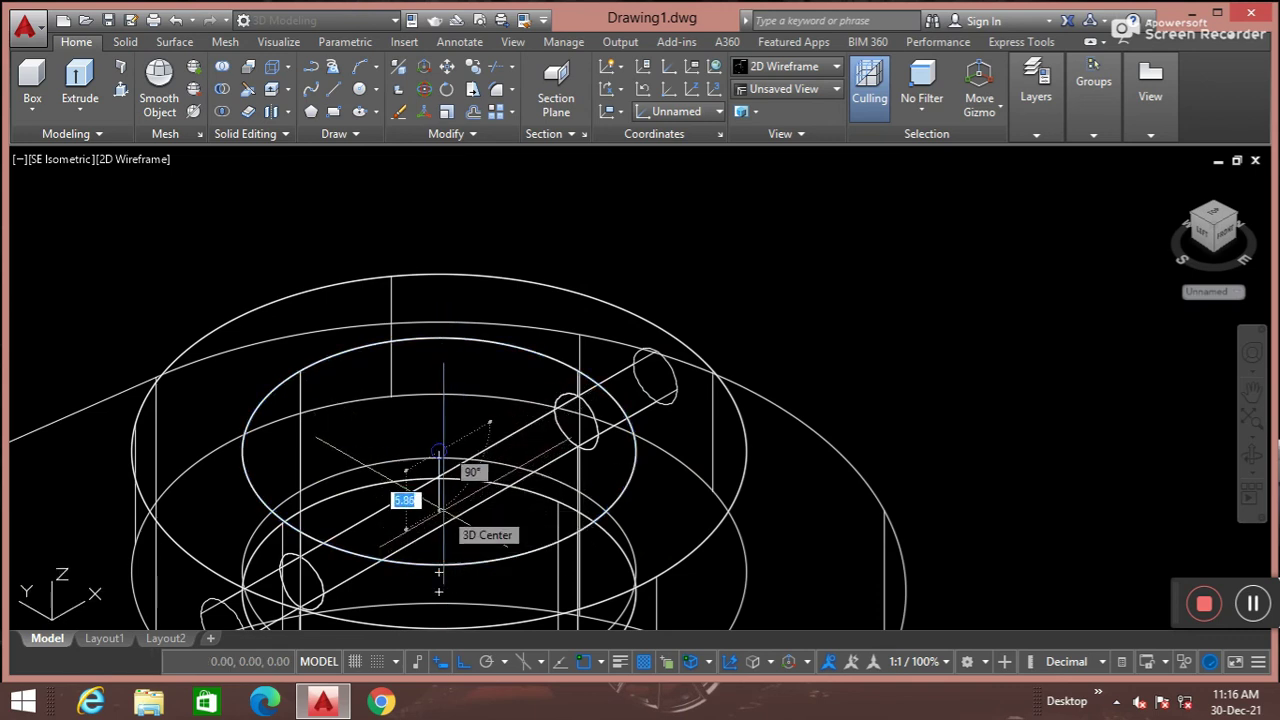
pyautogui.scroll(-3, 471, 271)
pyautogui.scroll(-2, 374, 290)
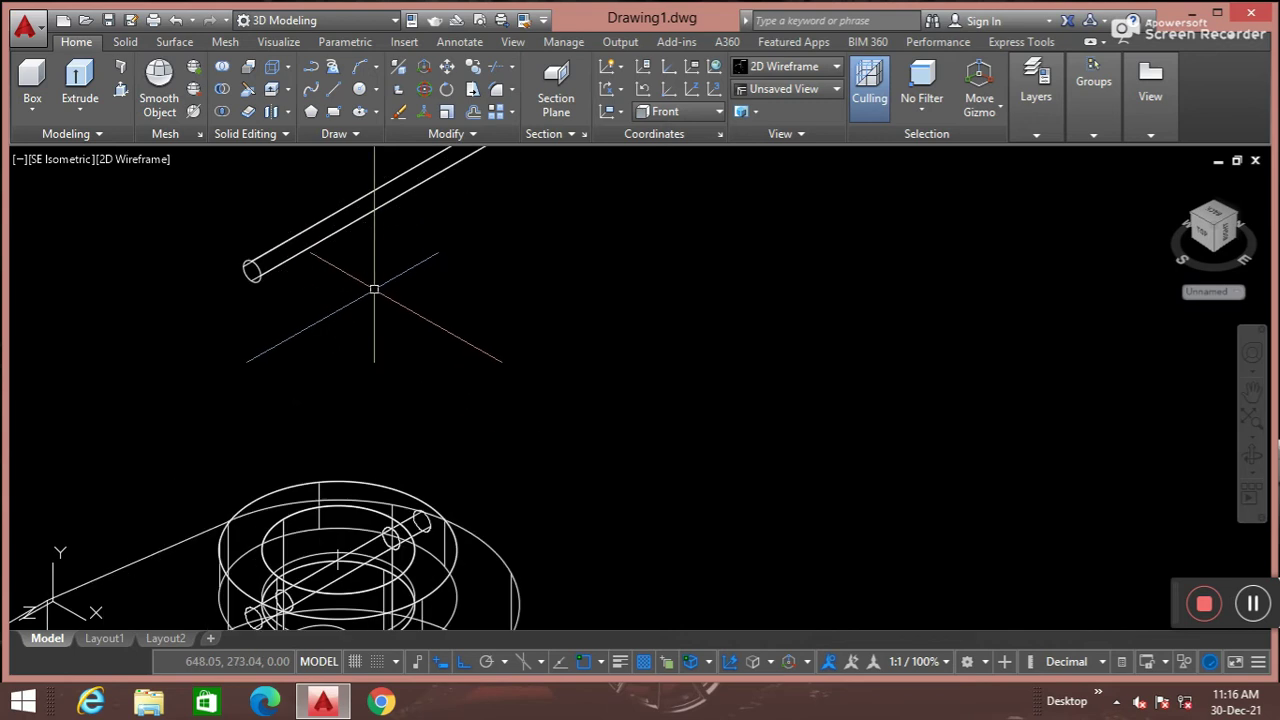
pyautogui.scroll(-1, 375, 294)
pyautogui.press('Escape')
pyautogui.write('me')
pyautogui.press('Escape')
# Move the floating rod down so it runs through the top ring
pyautogui.write('m')
pyautogui.press('Return')
pyautogui.click(354, 246)
pyautogui.press('Return')
pyautogui.click(382, 228)
pyautogui.scroll(2, 345, 460)
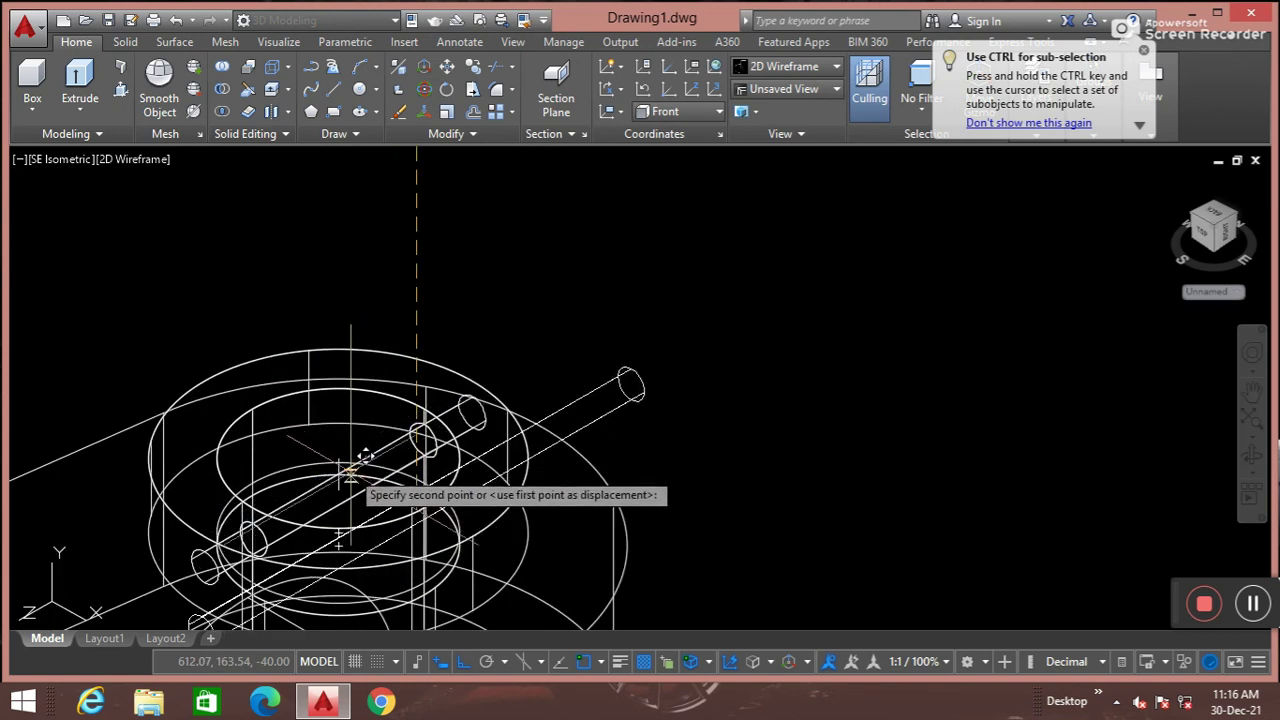
pyautogui.click(413, 420)
pyautogui.scroll(-2, 600, 380)
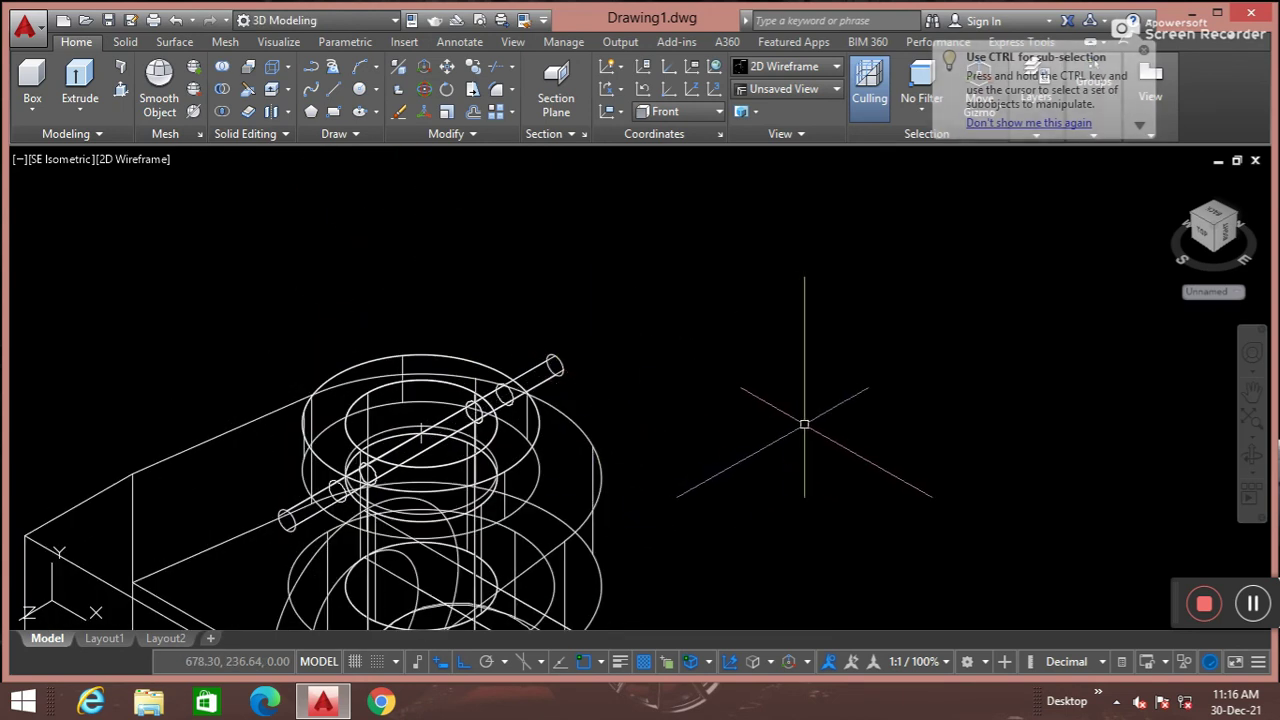
pyautogui.click(135, 159)
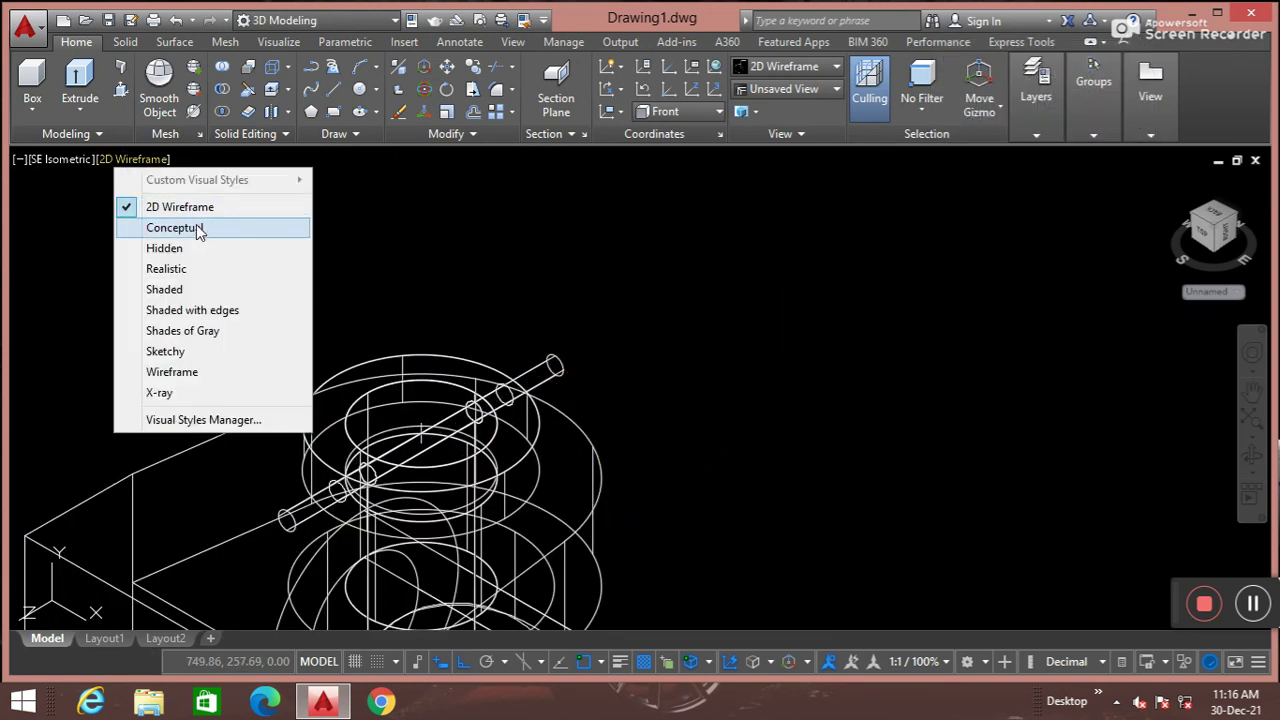
# Centre the assembly on screen and render it in the Realistic visual style
pyautogui.click(197, 225)
pyautogui.moveTo(517, 331); pyautogui.dragTo(562, 428, button='middle')
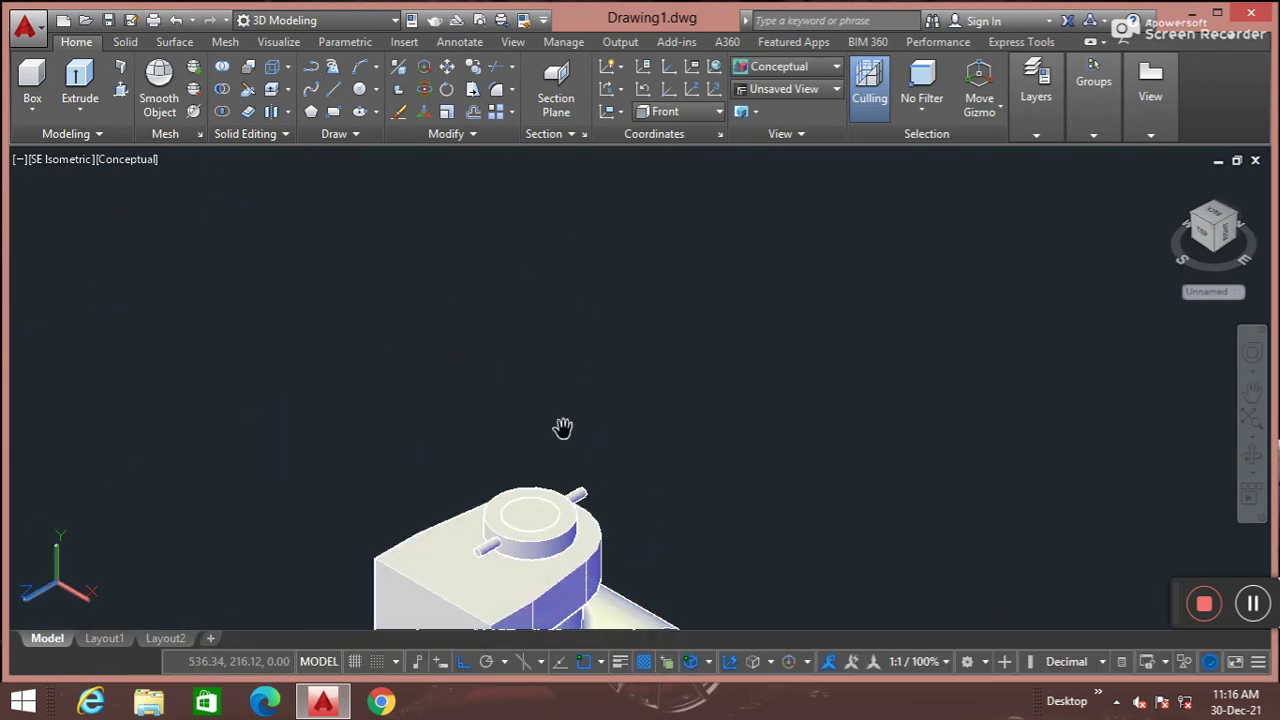
pyautogui.moveTo(562, 428); pyautogui.dragTo(552, 221, button='middle')
pyautogui.click(135, 159)
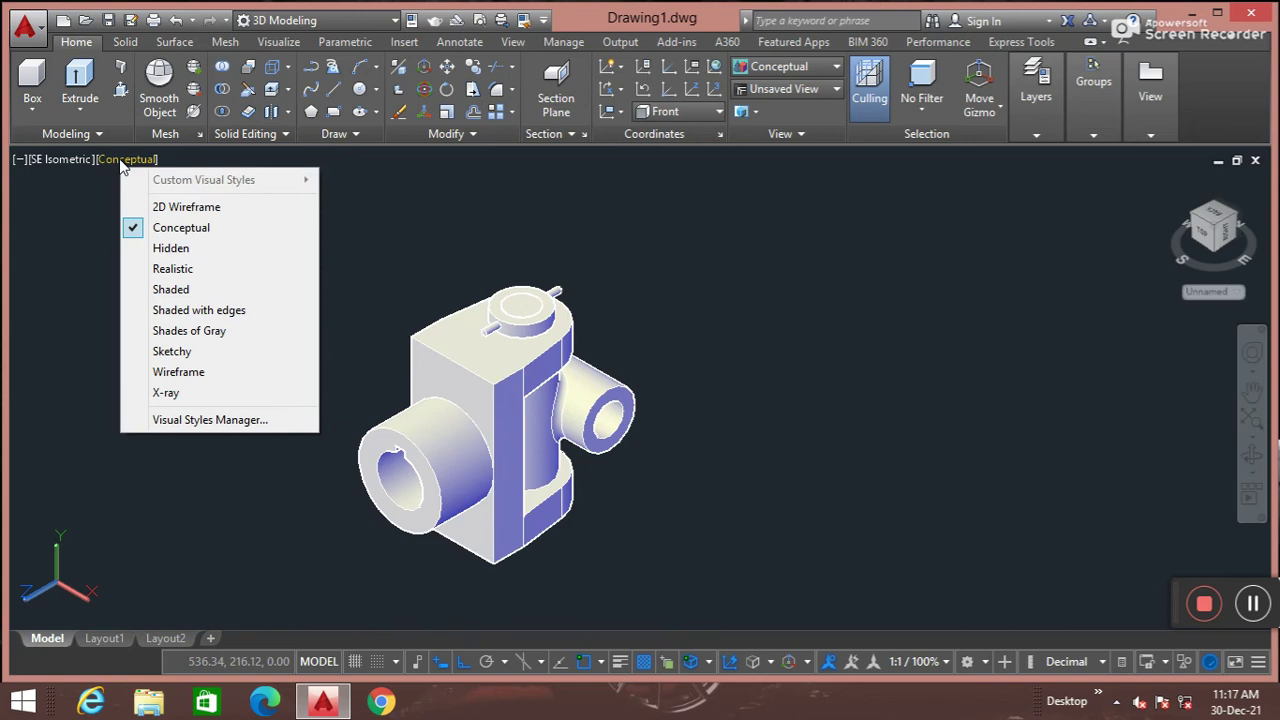
pyautogui.click(171, 268)
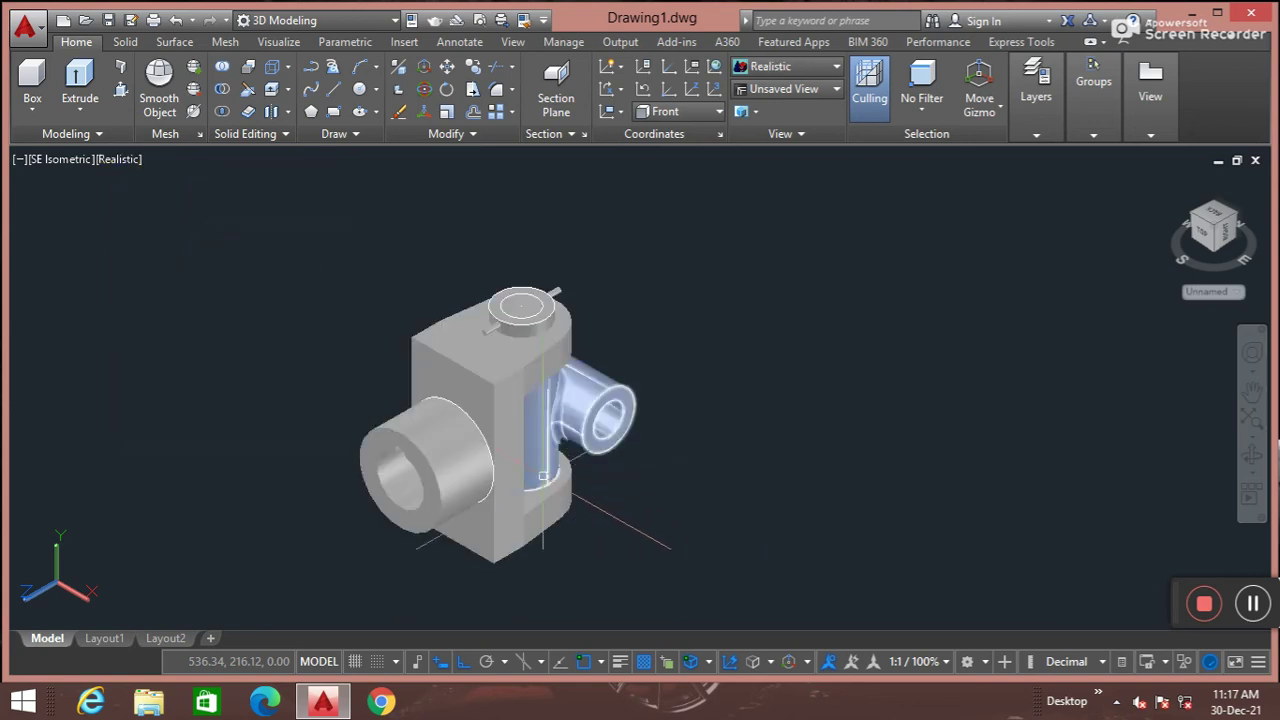
pyautogui.scroll(2, 501, 479)
pyautogui.scroll(2, 501, 479)
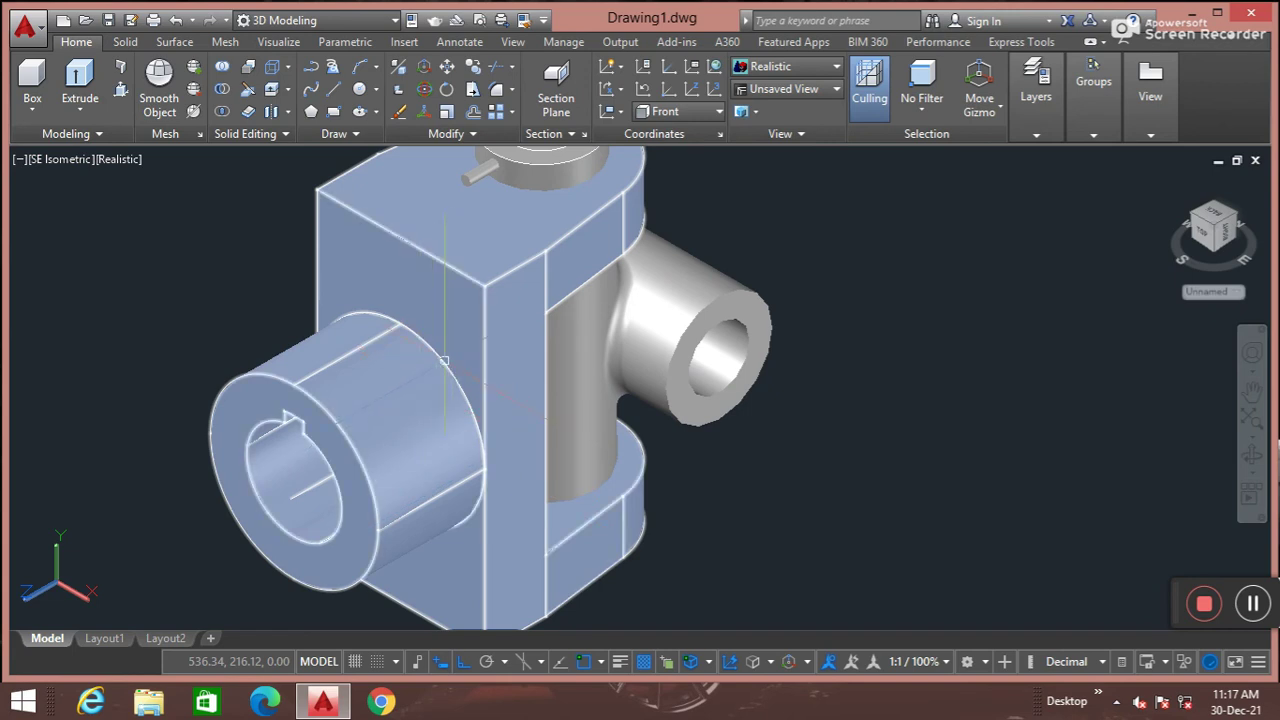
# Select the whole bracket solid body
pyautogui.keyDown('ctrl'); pyautogui.click(456, 386); pyautogui.keyUp('ctrl')
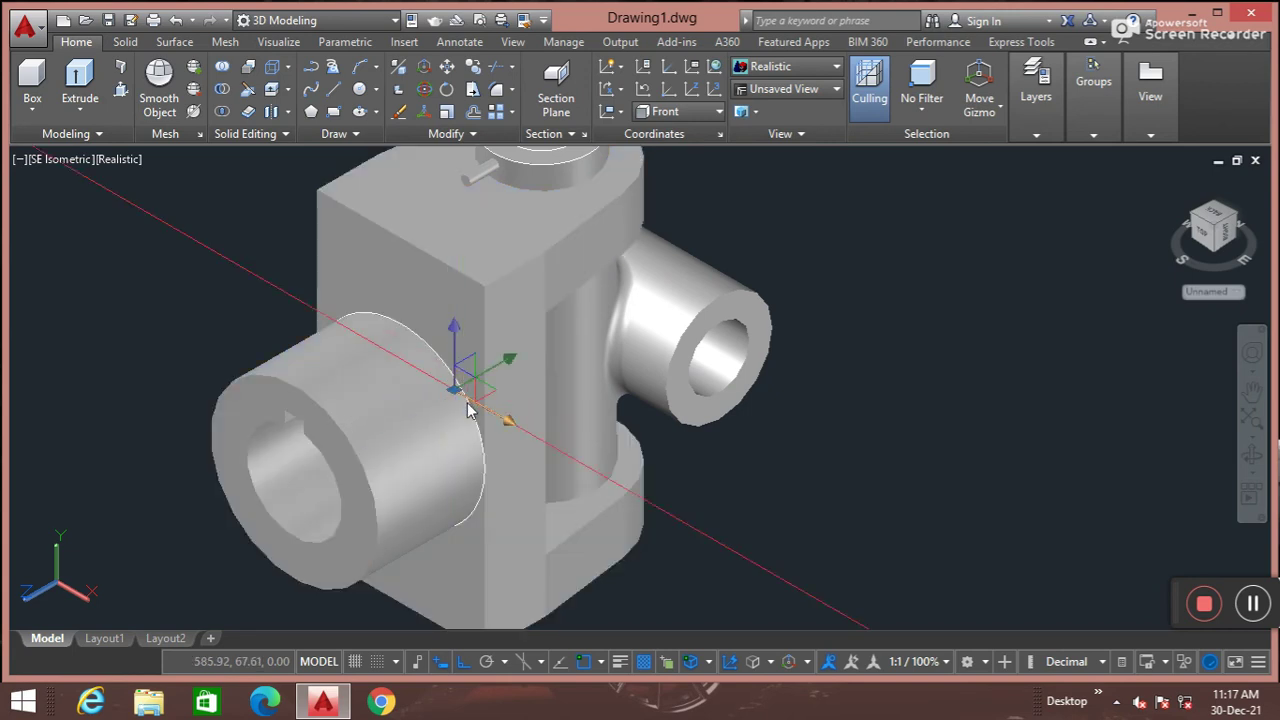
pyautogui.click(469, 418)
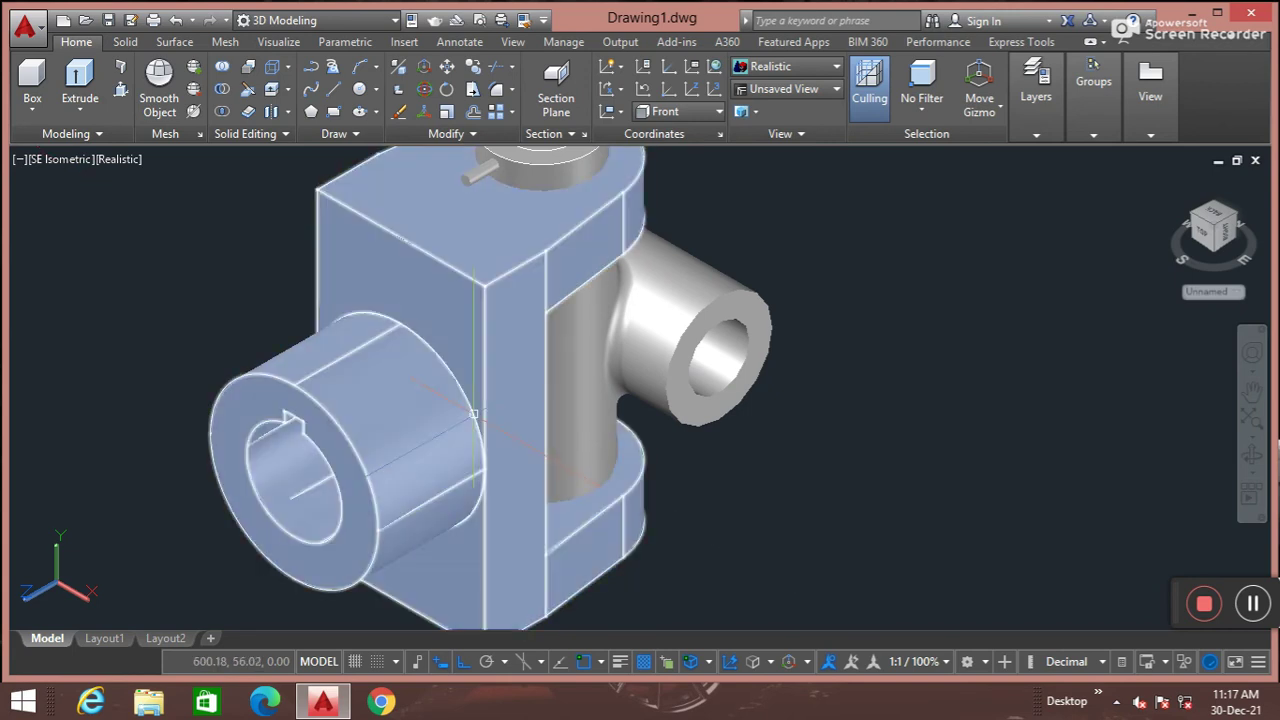
pyautogui.click(474, 413)
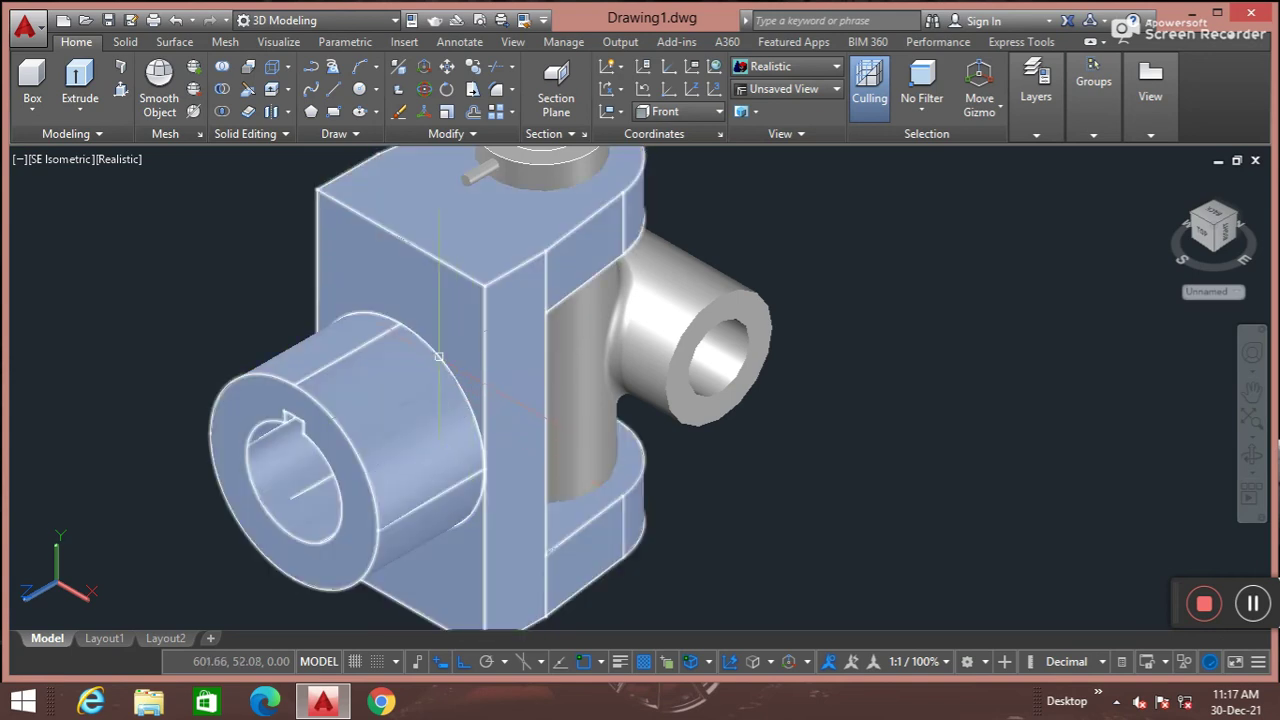
pyautogui.press('Escape')
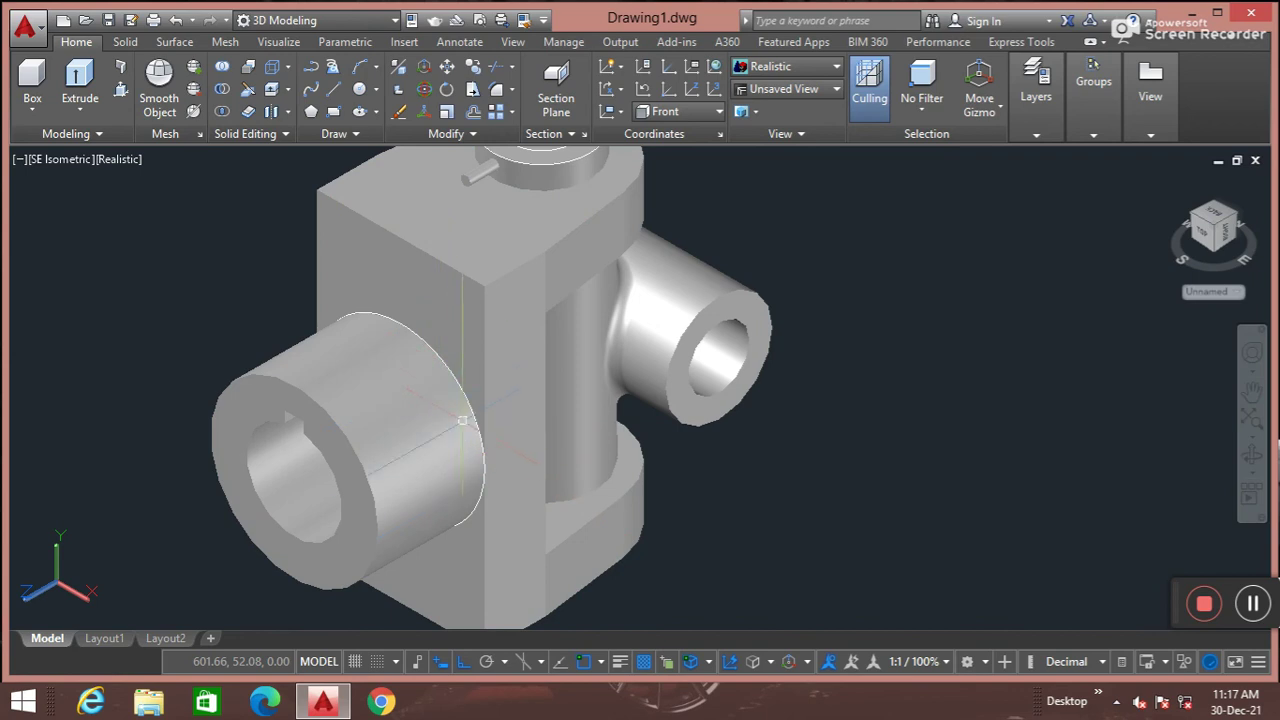
pyautogui.click(462, 420)
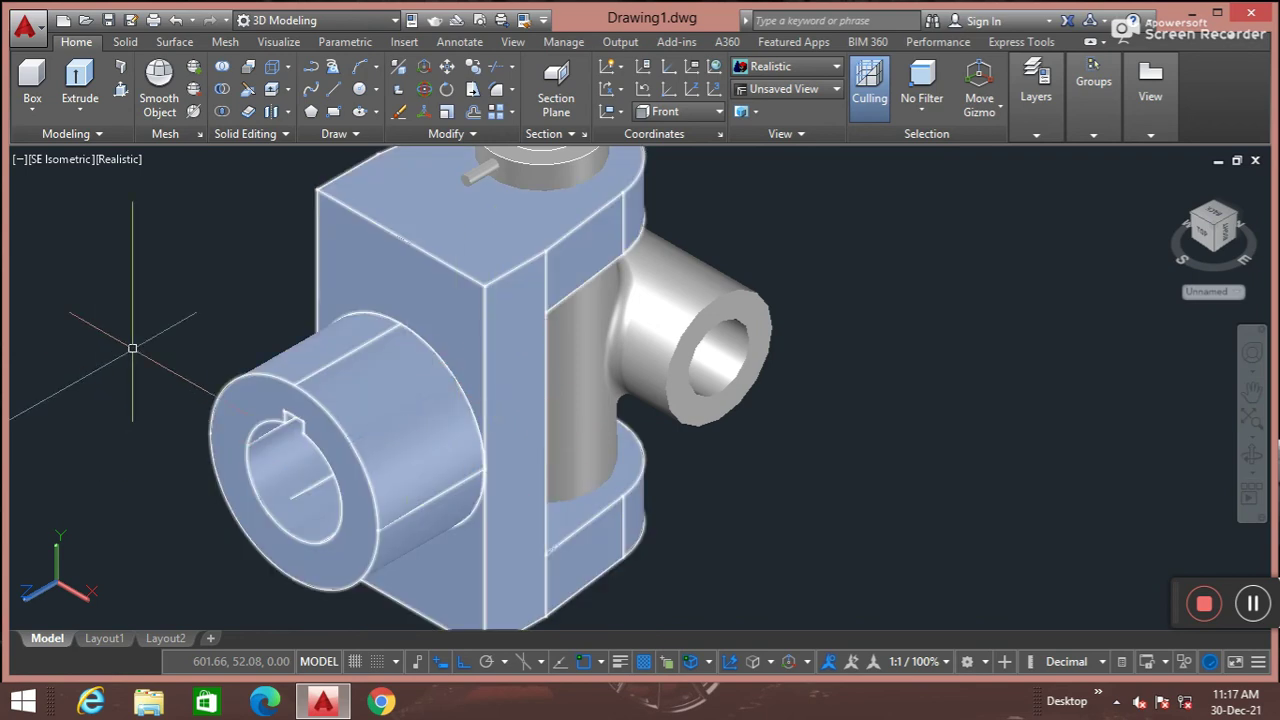
pyautogui.press('Escape')
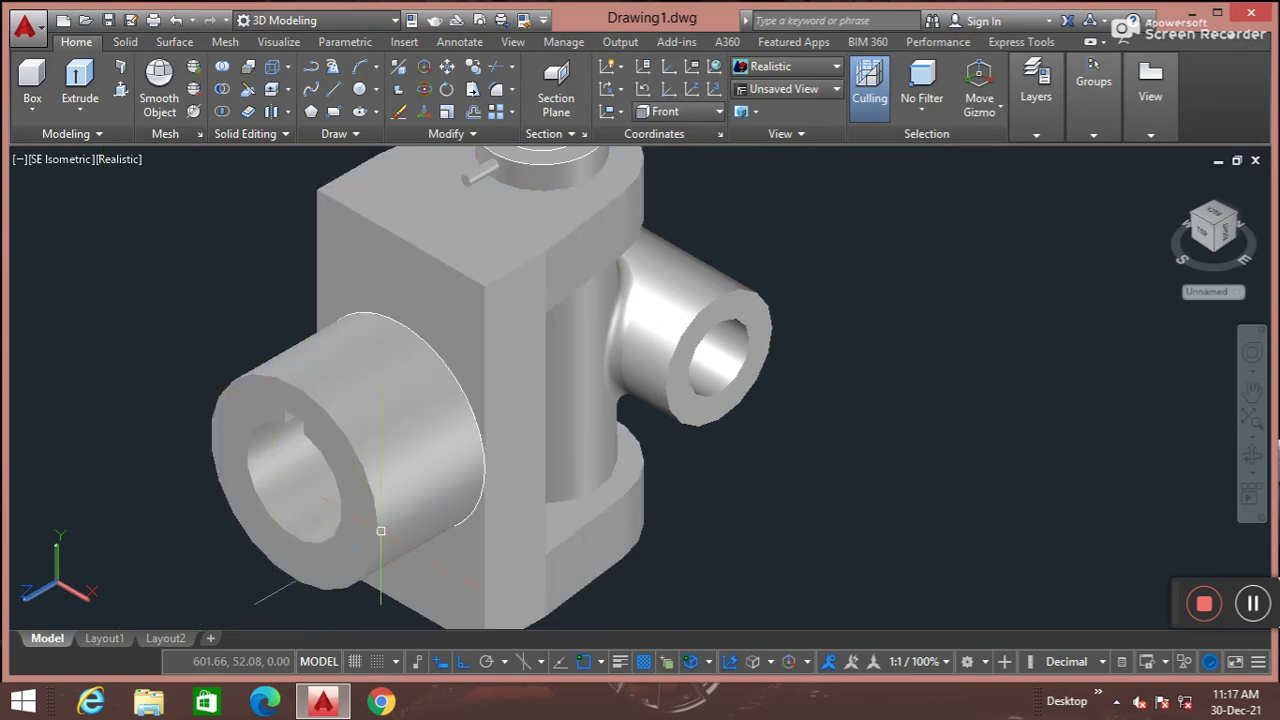
pyautogui.click(380, 448)
# Set the bracket's colour to Blue in Properties, then close the palette
pyautogui.press('Return')
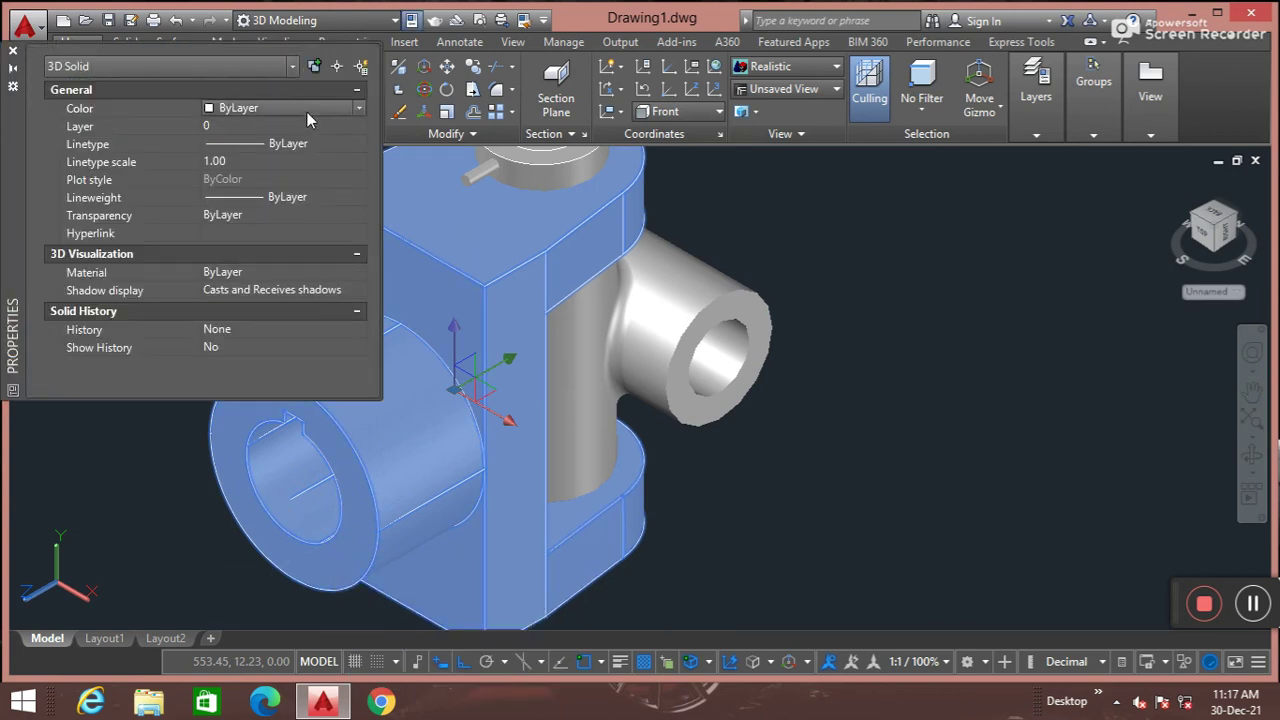
pyautogui.click(307, 112)
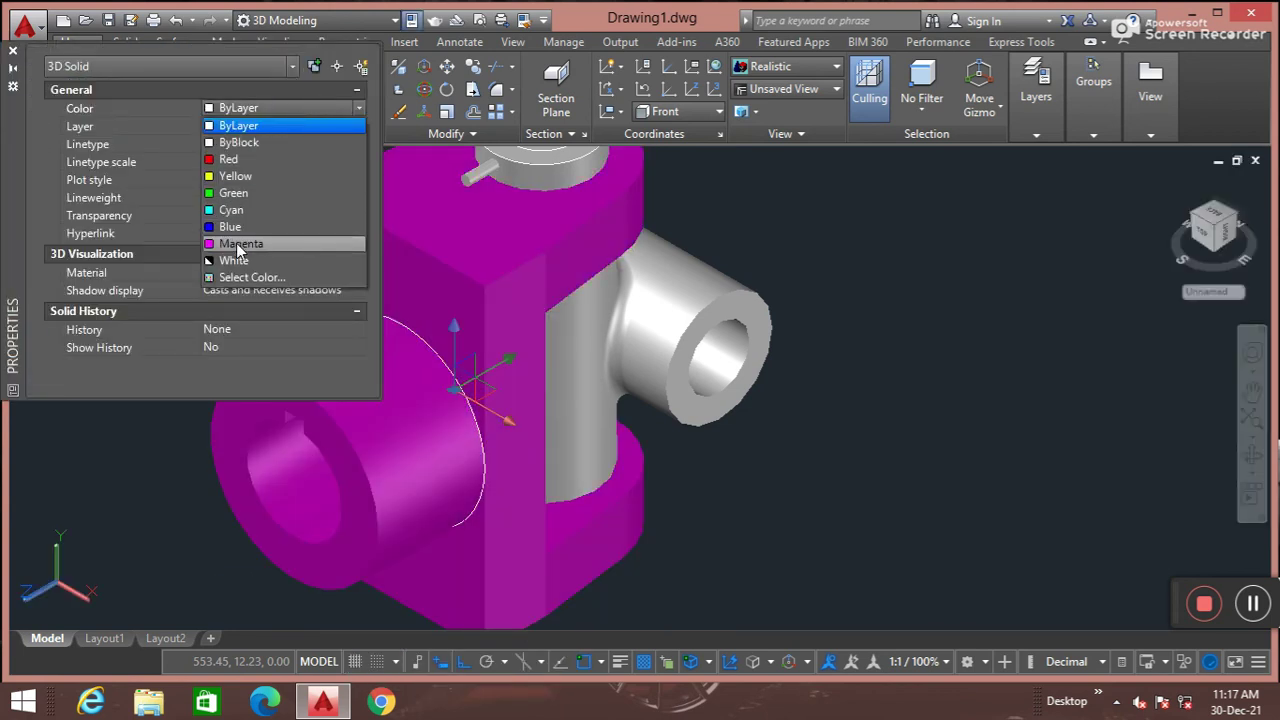
pyautogui.click(239, 229)
pyautogui.press('Escape')
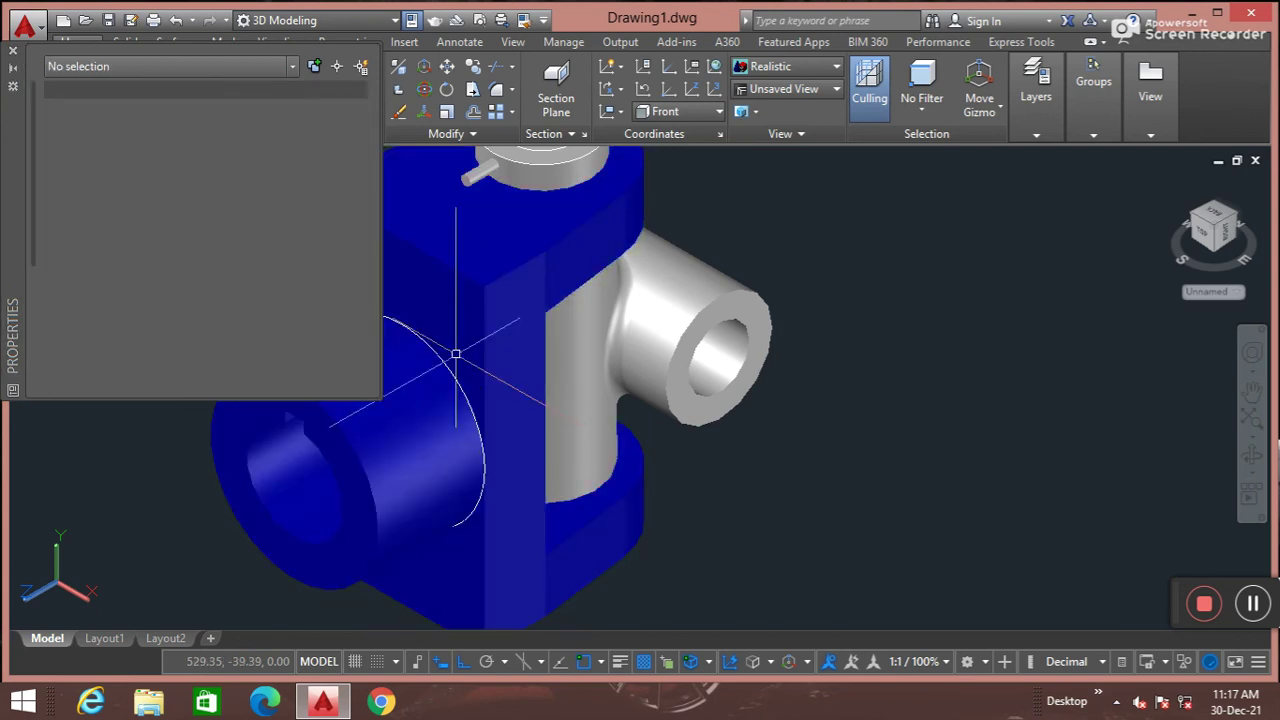
pyautogui.click(12, 51)
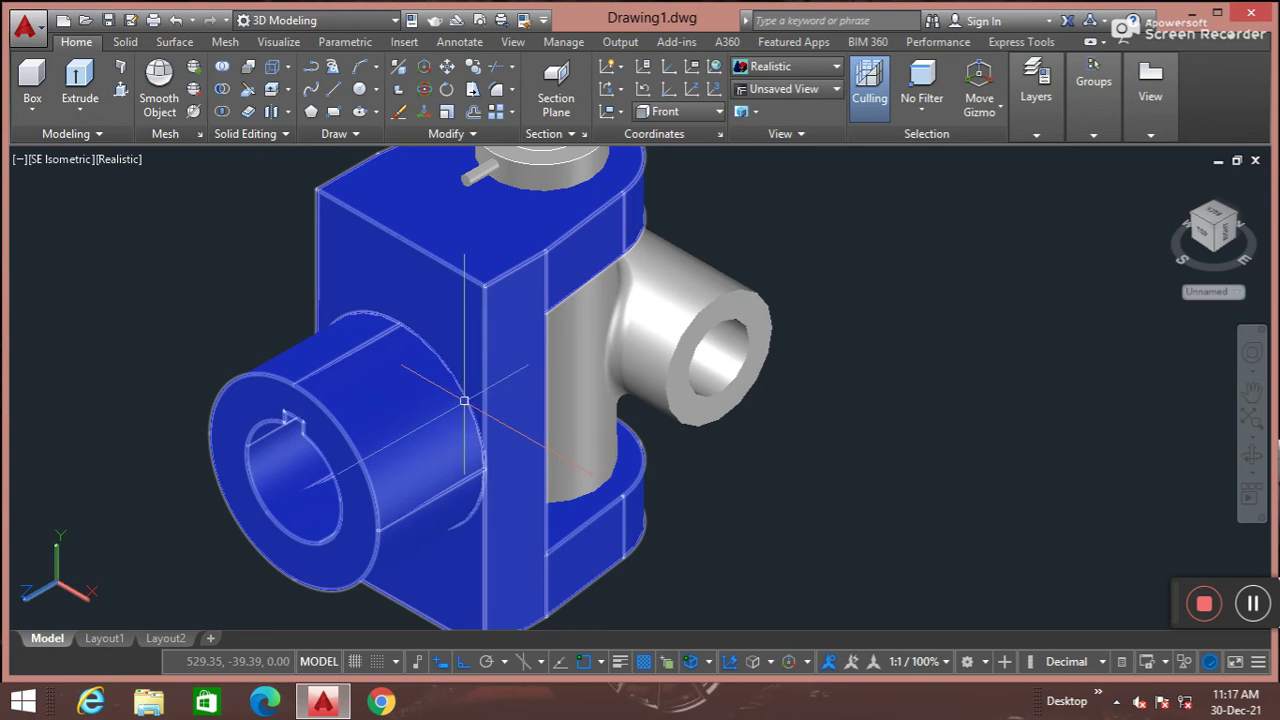
# Display the assembly in the 2D Wireframe visual style
pyautogui.click(127, 162)
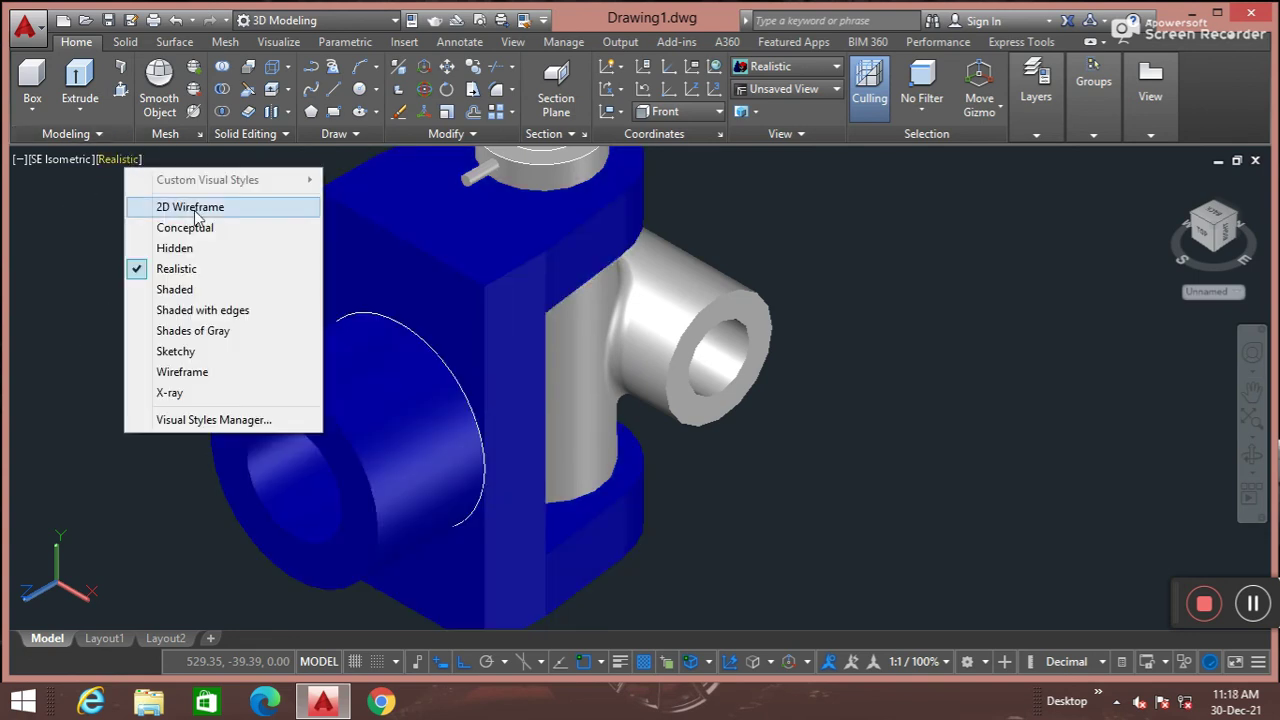
pyautogui.click(160, 206)
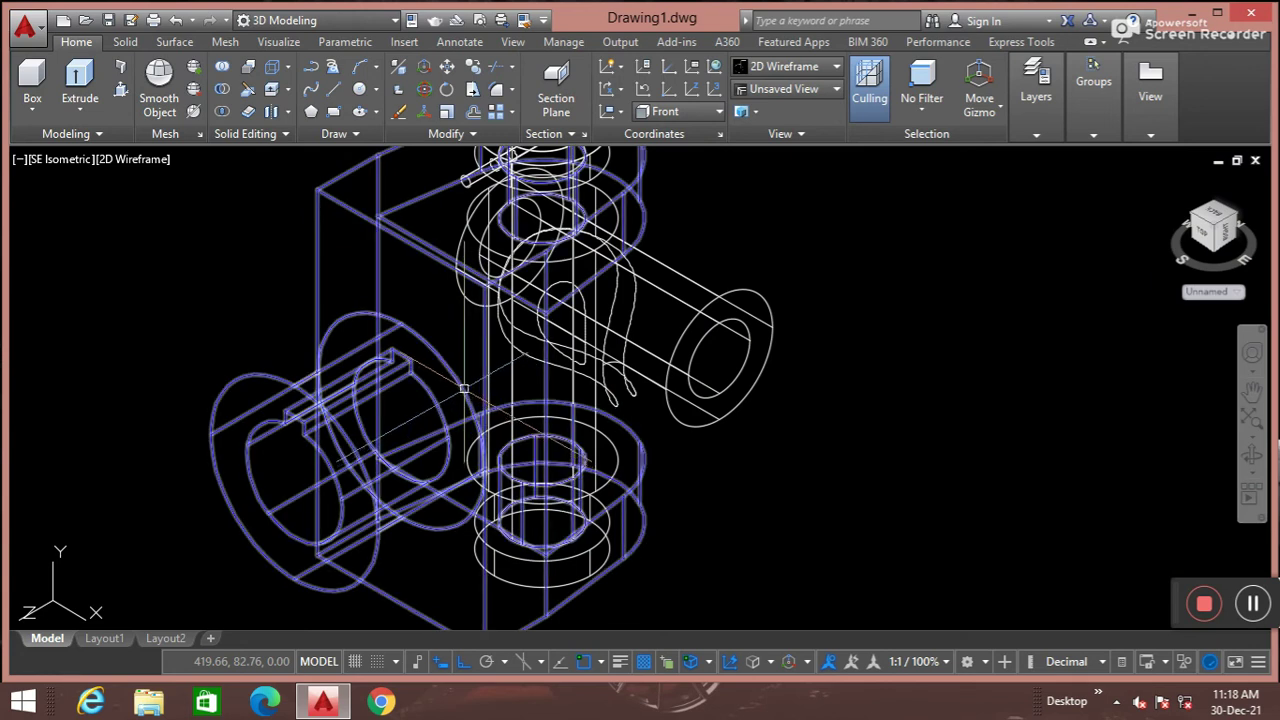
pyautogui.scroll(3, 463, 390)
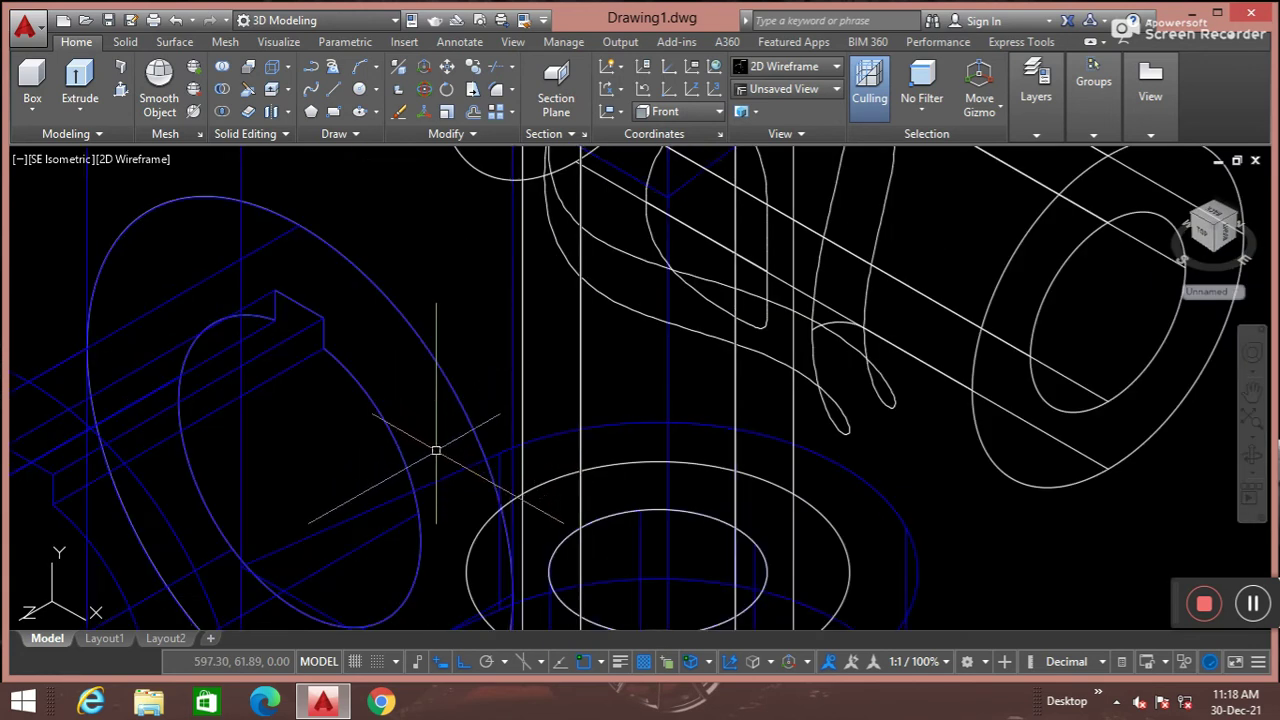
pyautogui.scroll(-5, 470, 425)
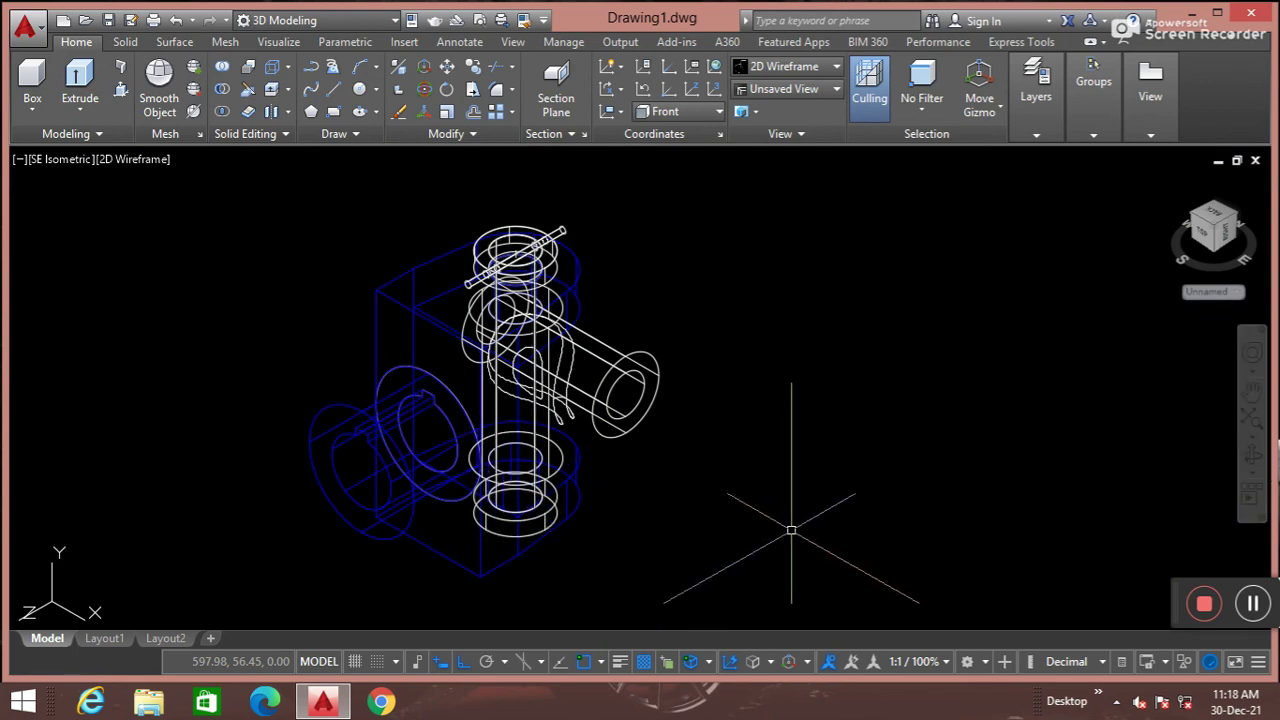
pyautogui.click(150, 160)
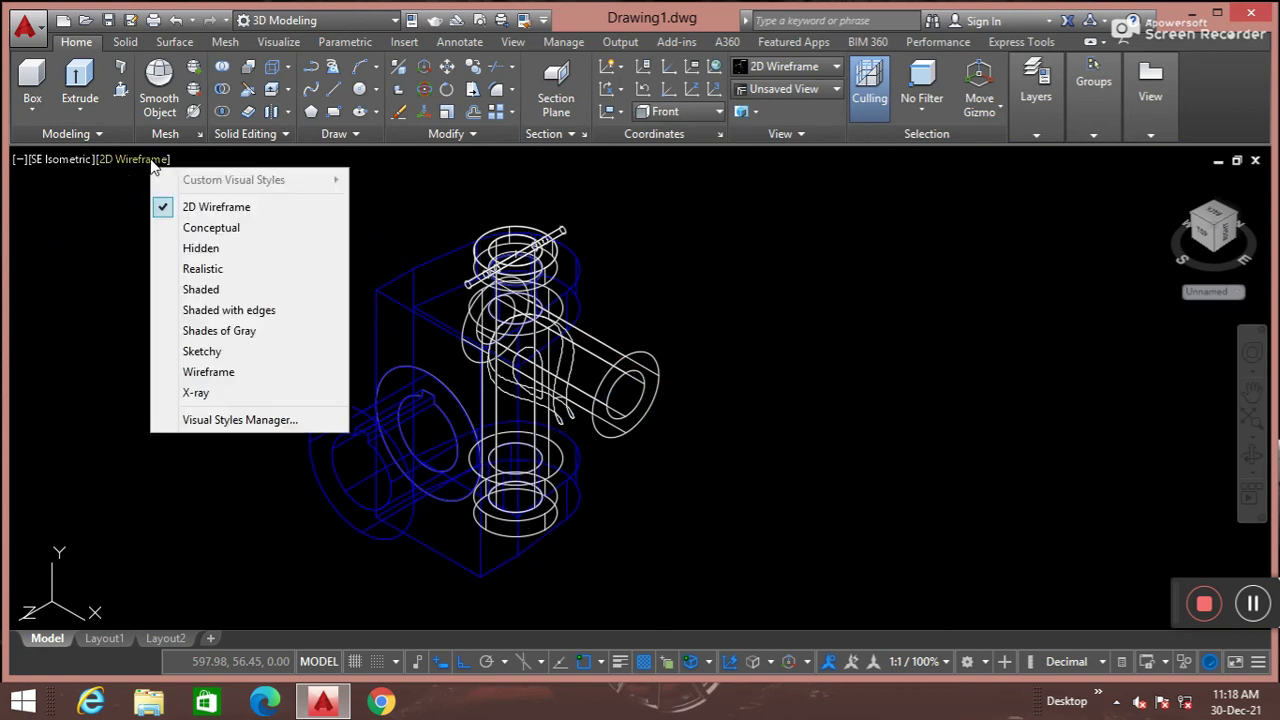
# Return to Realistic style and colour the side tube magenta
pyautogui.click(212, 271)
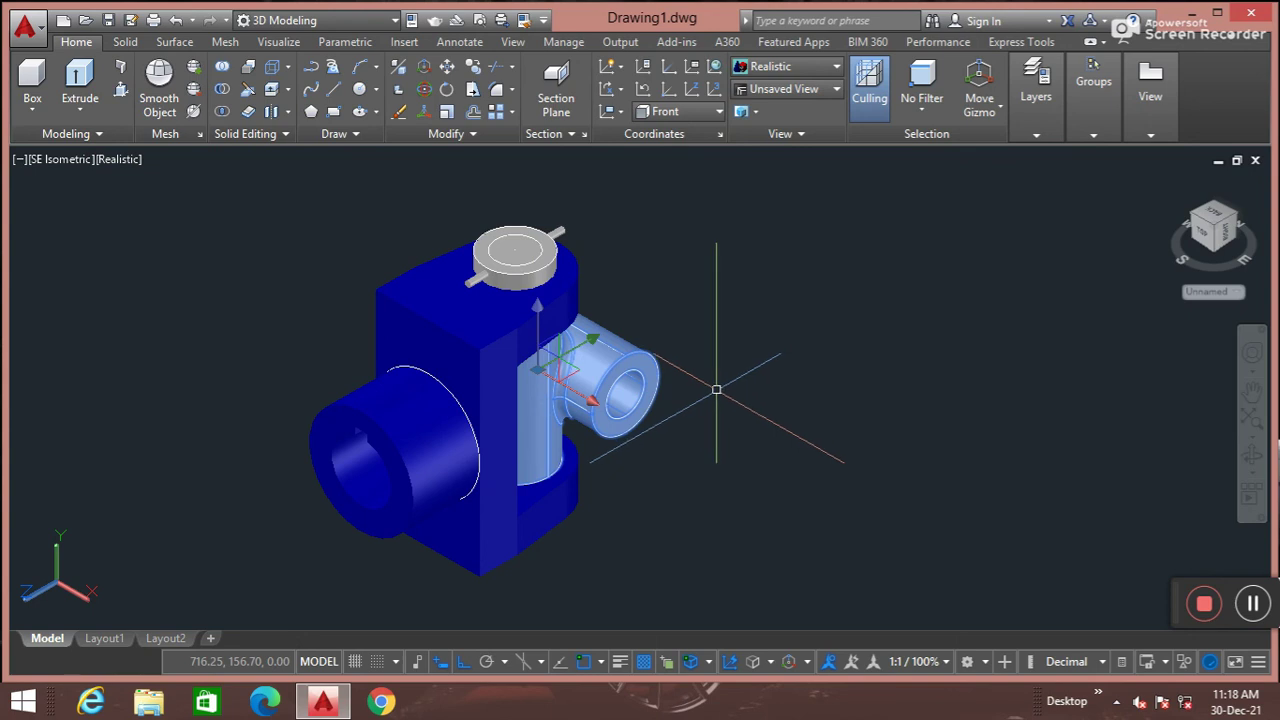
pyautogui.write('mo')
pyautogui.press('Return')
pyautogui.click(269, 110)
pyautogui.click(269, 110)
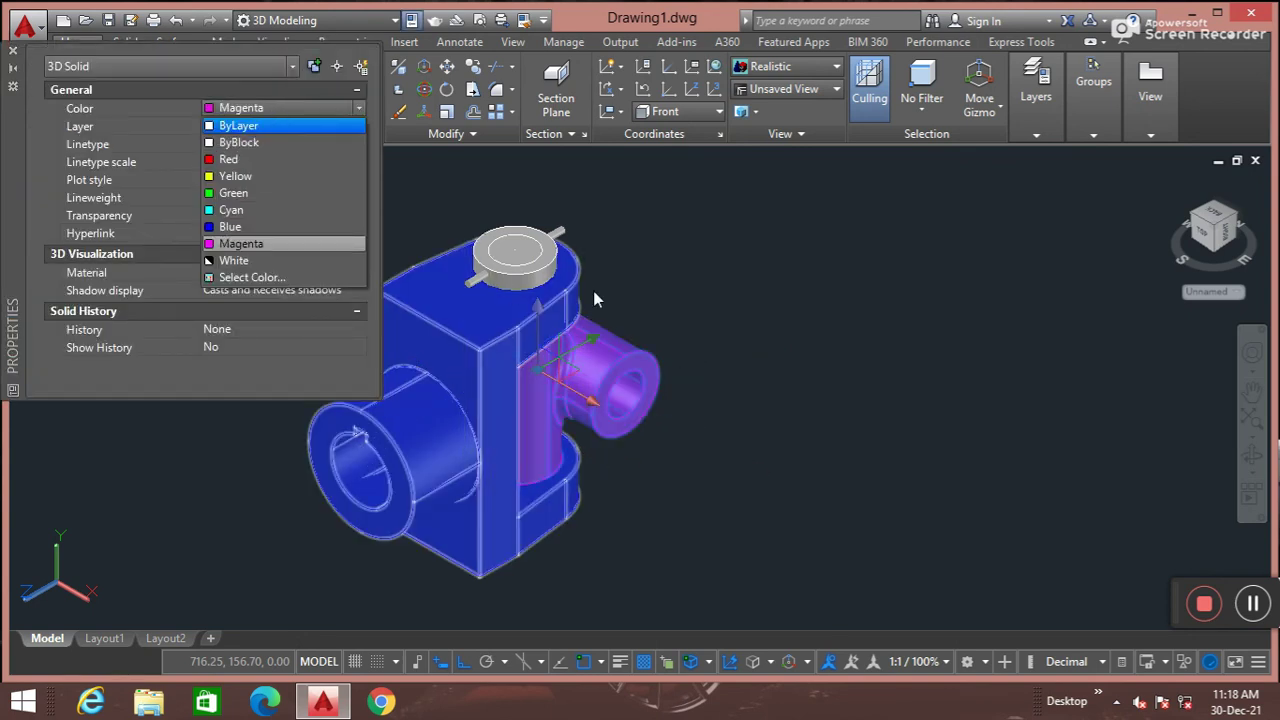
pyautogui.press('Escape')
pyautogui.press('Escape')
# Colour the top disc on the bracket green
pyautogui.click(502, 253)
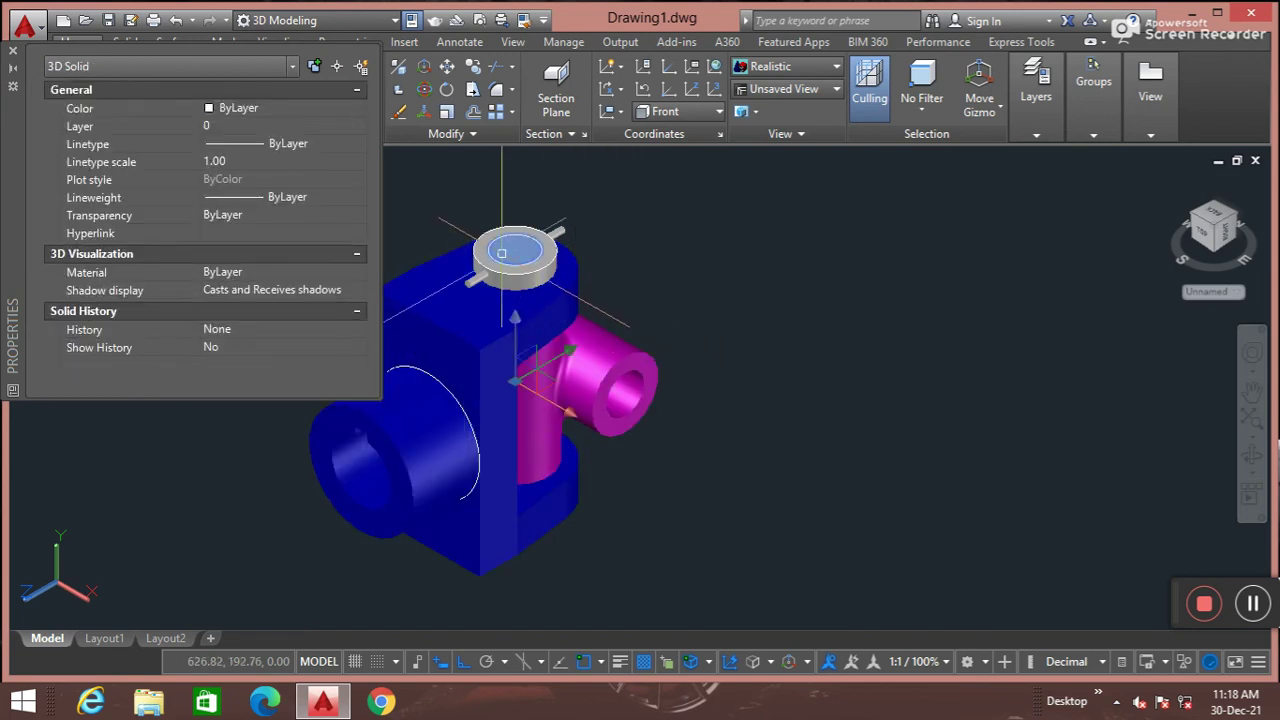
pyautogui.doubleClick(247, 106)
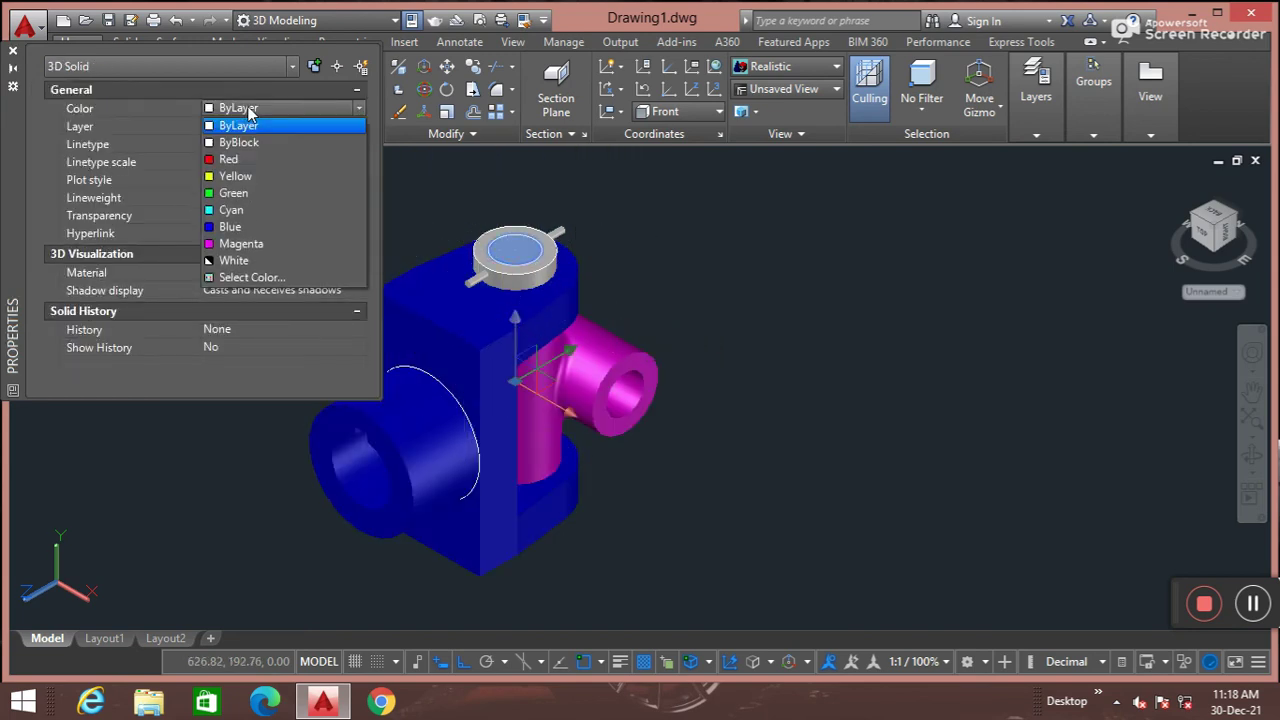
pyautogui.click(246, 191)
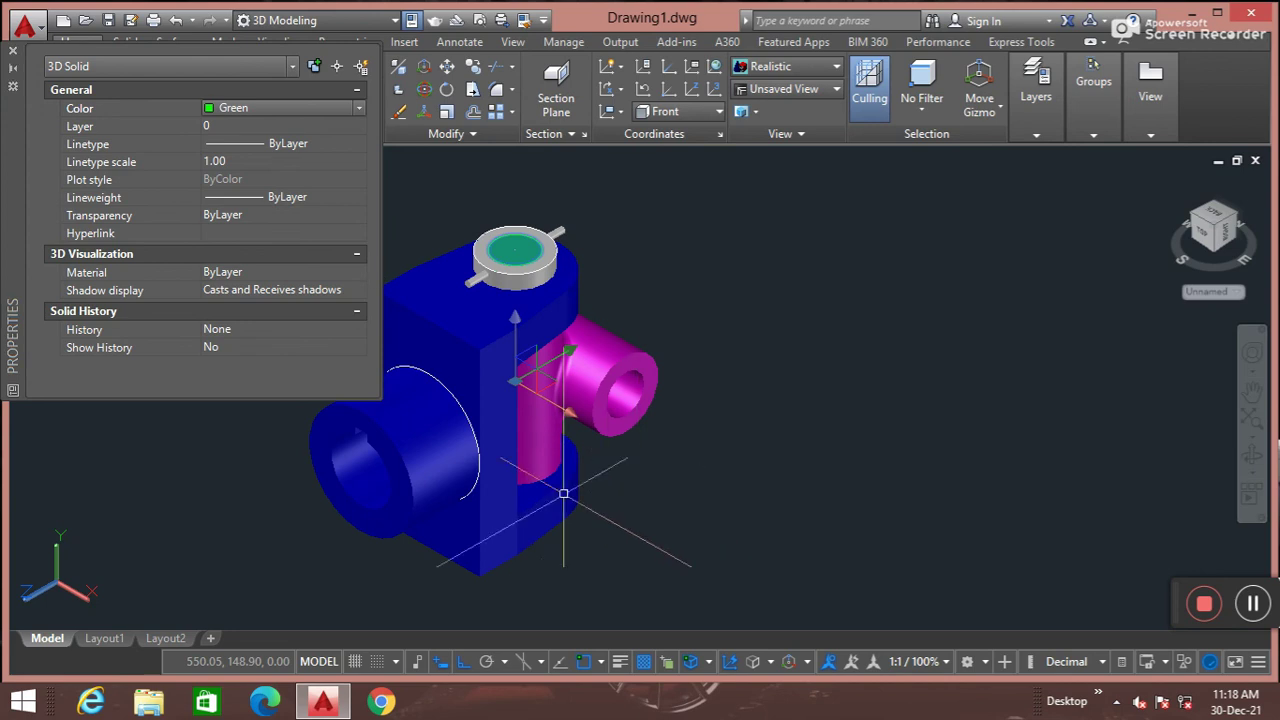
pyautogui.click(535, 268)
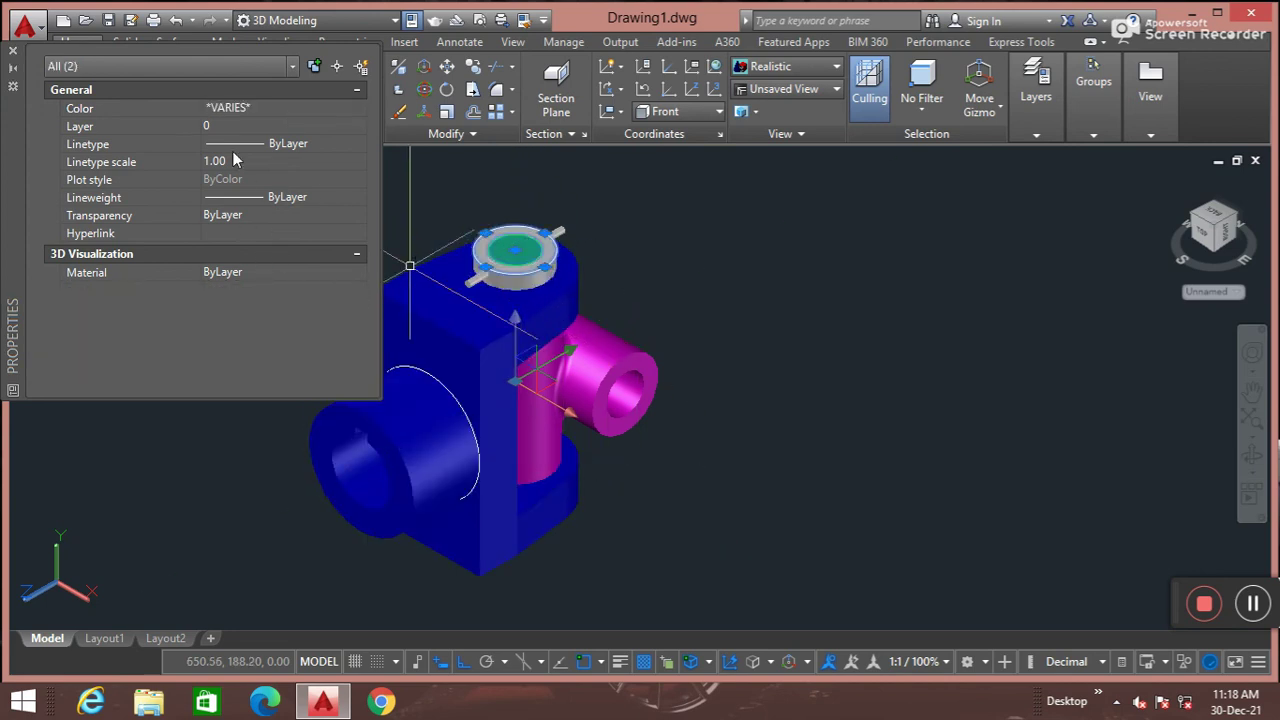
pyautogui.press('Escape')
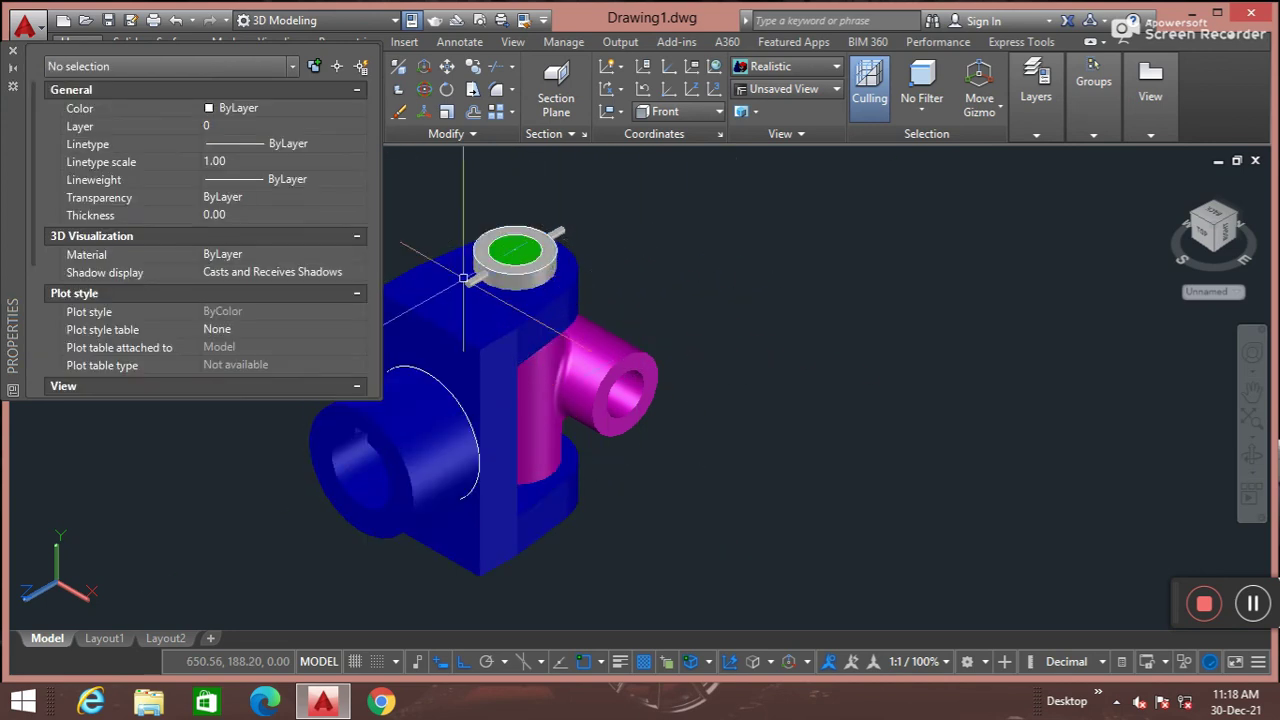
# Colour the collar ring cyan
pyautogui.click(513, 268)
pyautogui.click(282, 109)
pyautogui.click(282, 109)
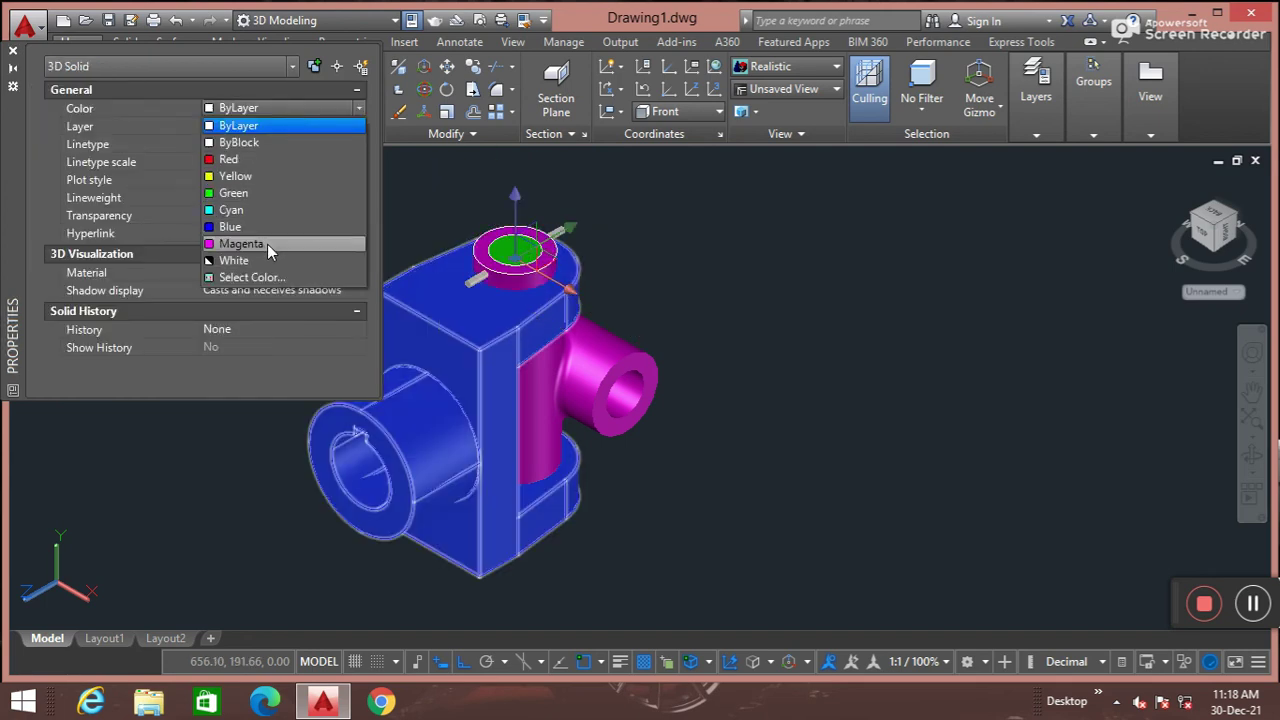
pyautogui.click(273, 209)
pyautogui.press('Escape')
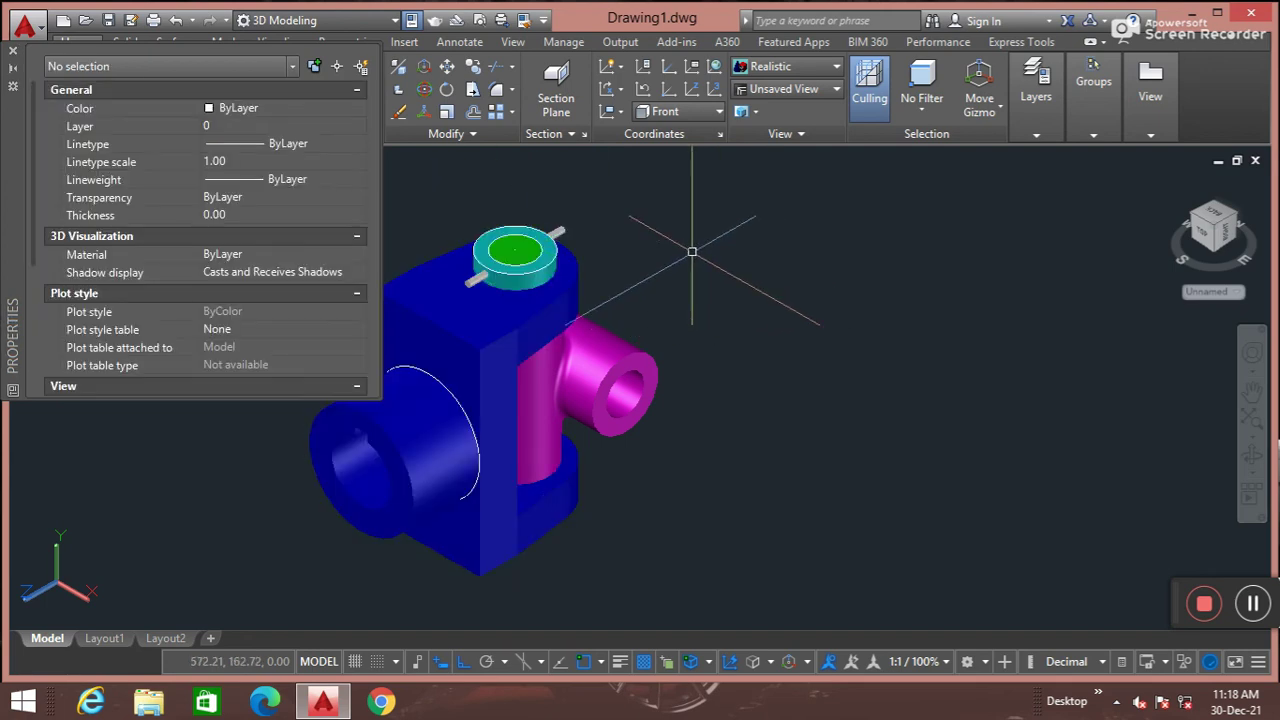
# Colour the taper pin yellow
pyautogui.click(501, 280)
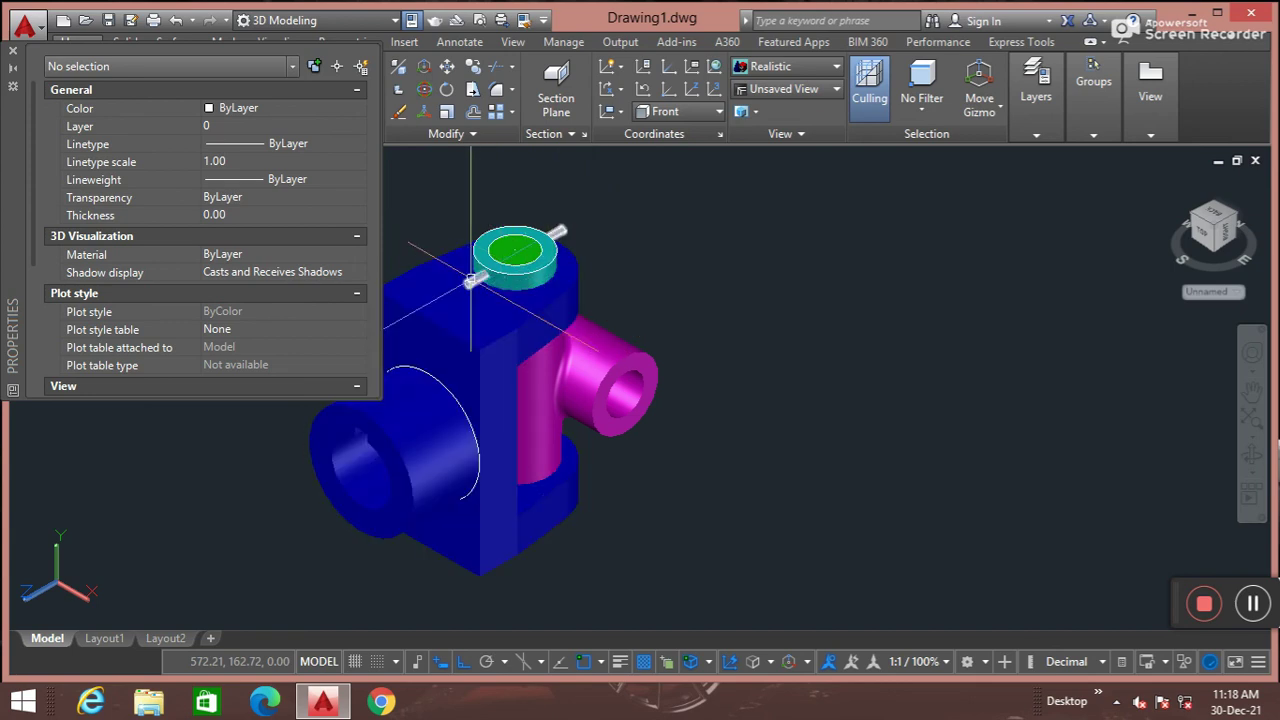
pyautogui.click(257, 113)
pyautogui.click(257, 113)
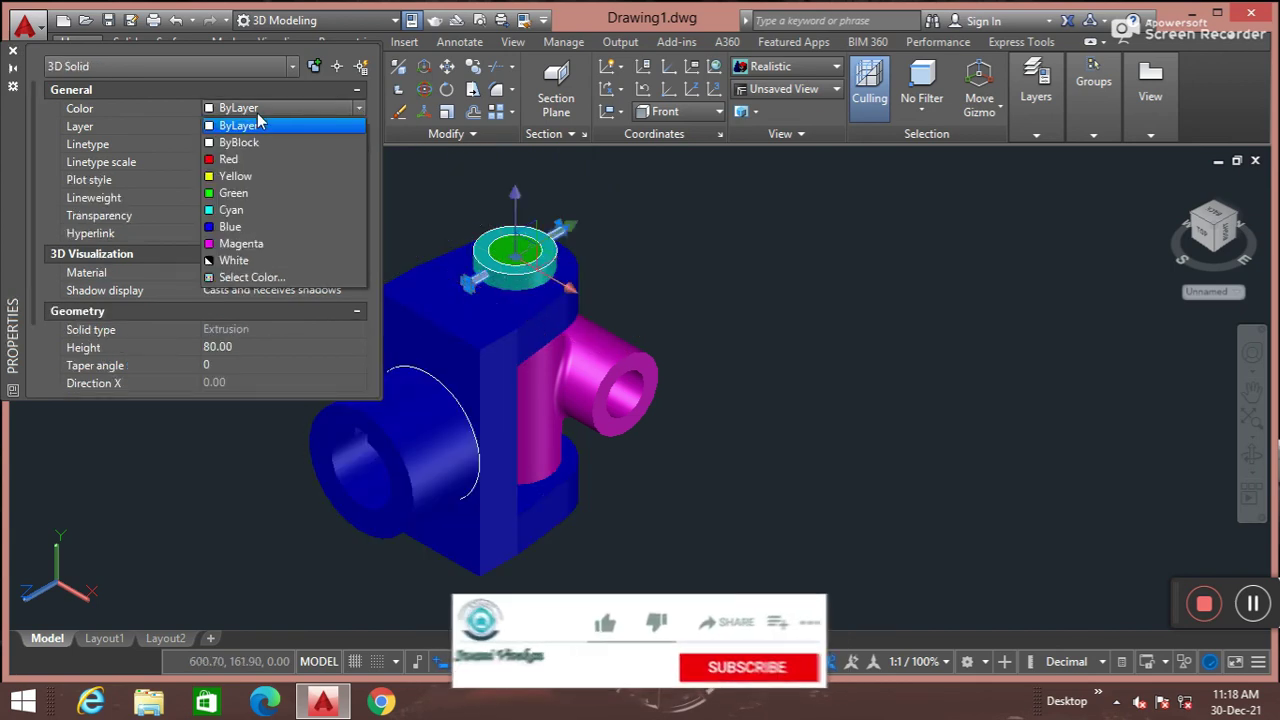
pyautogui.click(256, 176)
pyautogui.press('Escape')
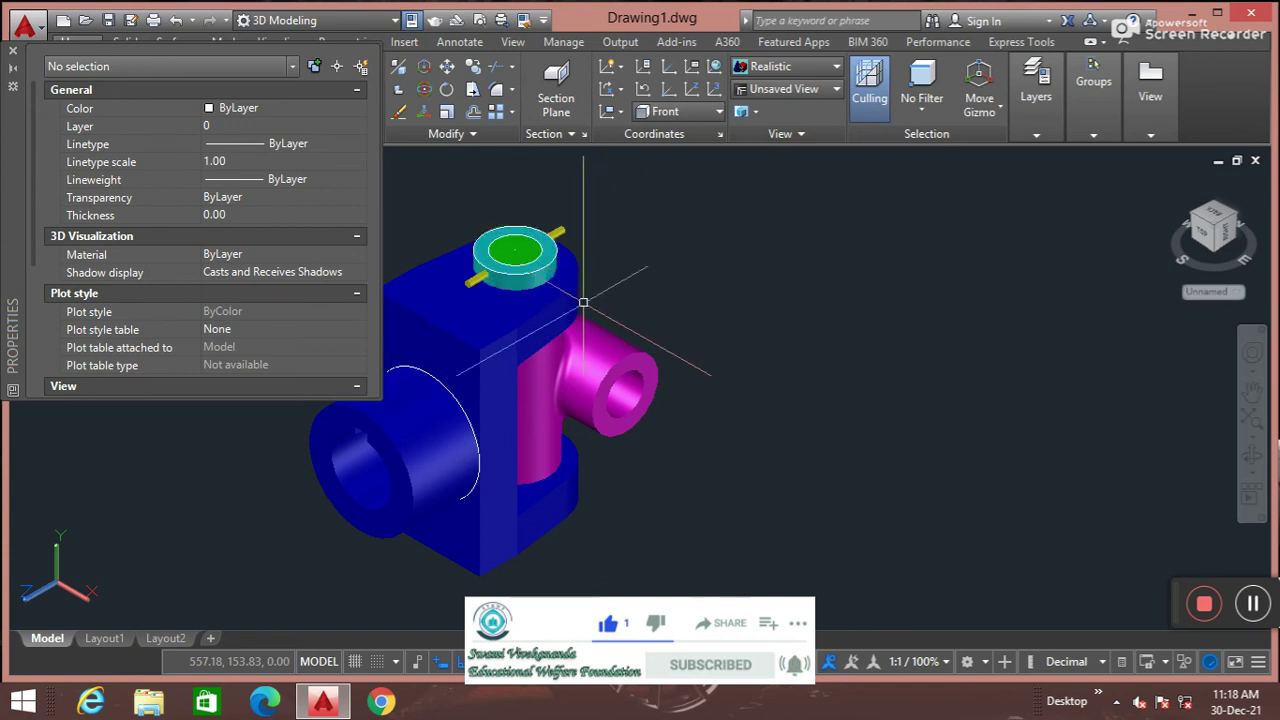
pyautogui.scroll(3, 520, 268)
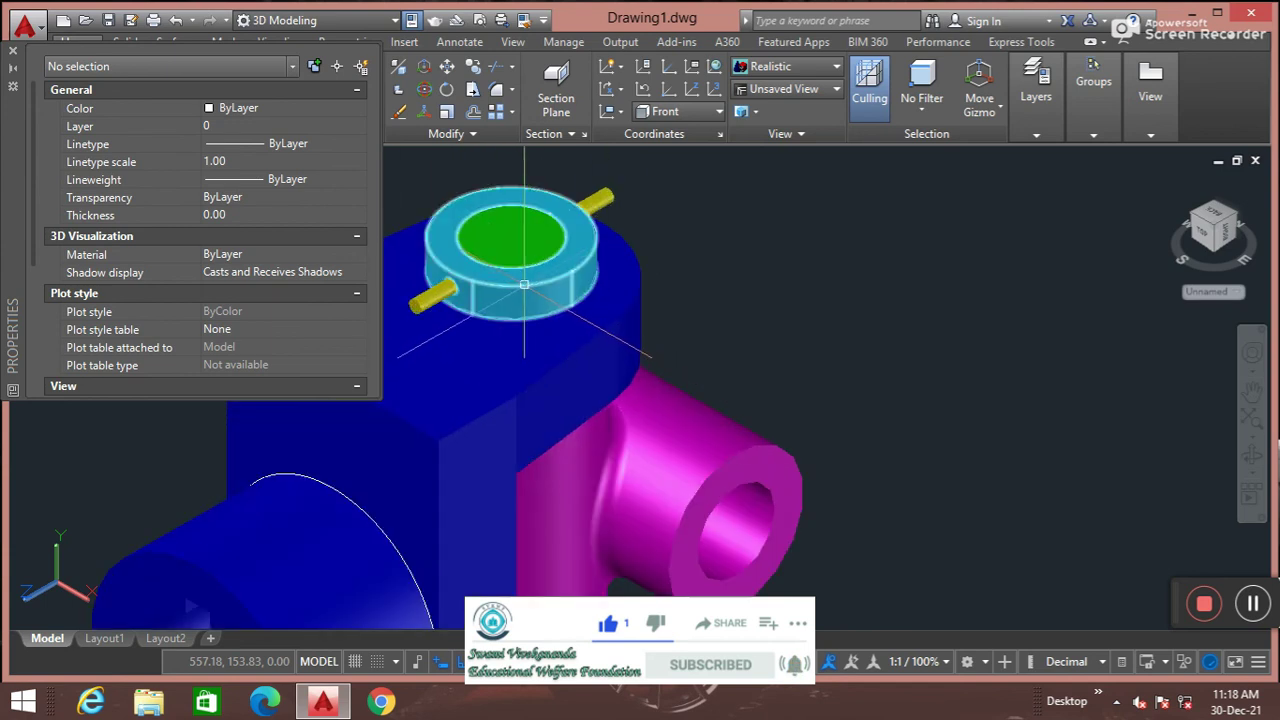
pyautogui.scroll(3, 524, 285)
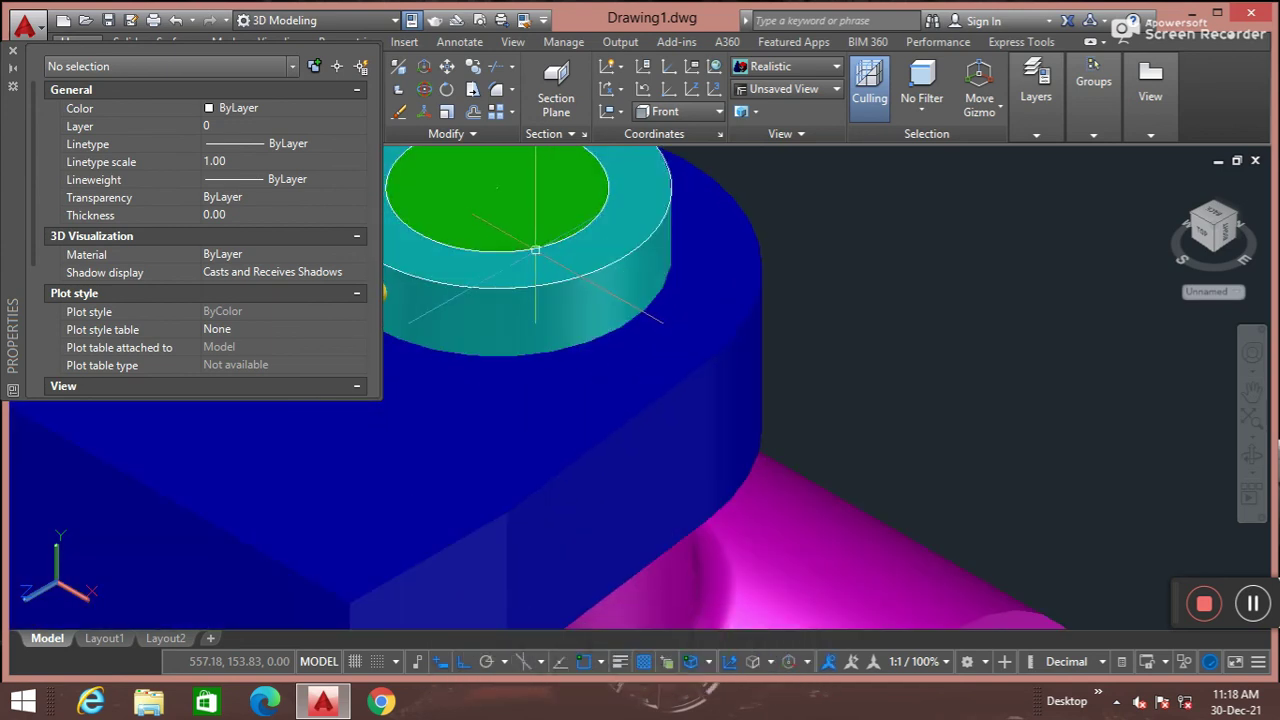
pyautogui.click(533, 246)
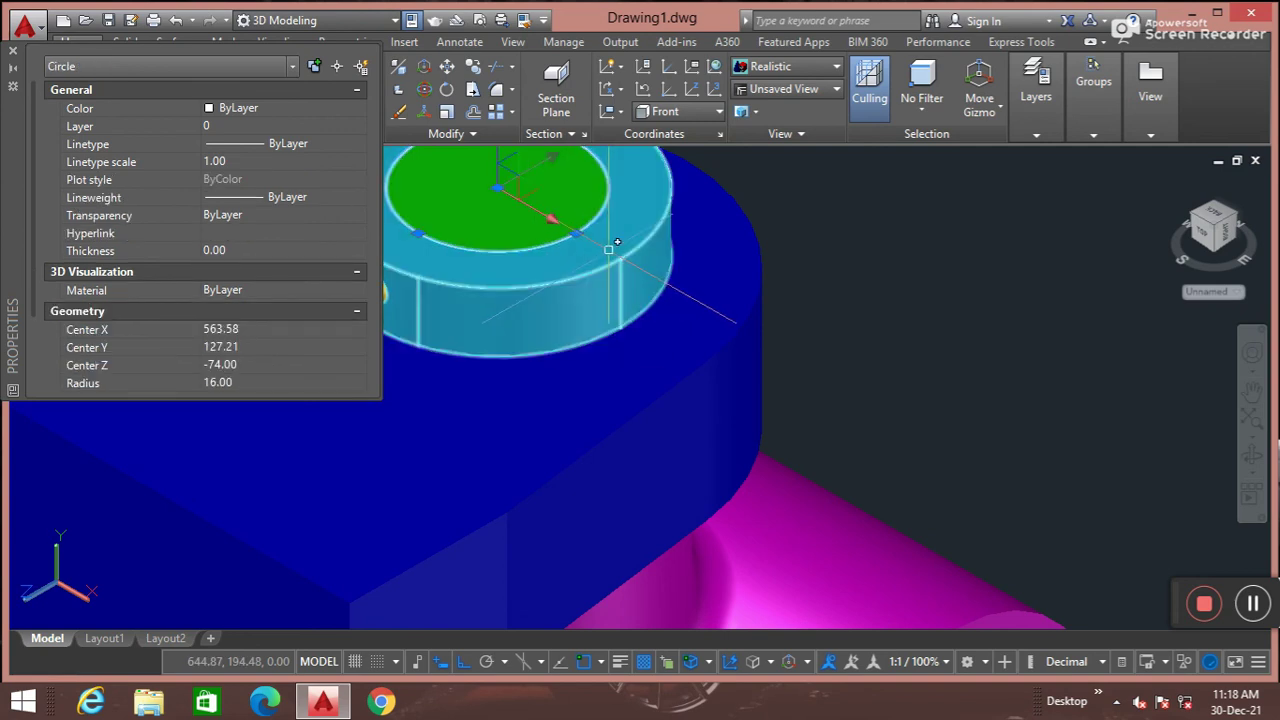
pyautogui.press('Escape')
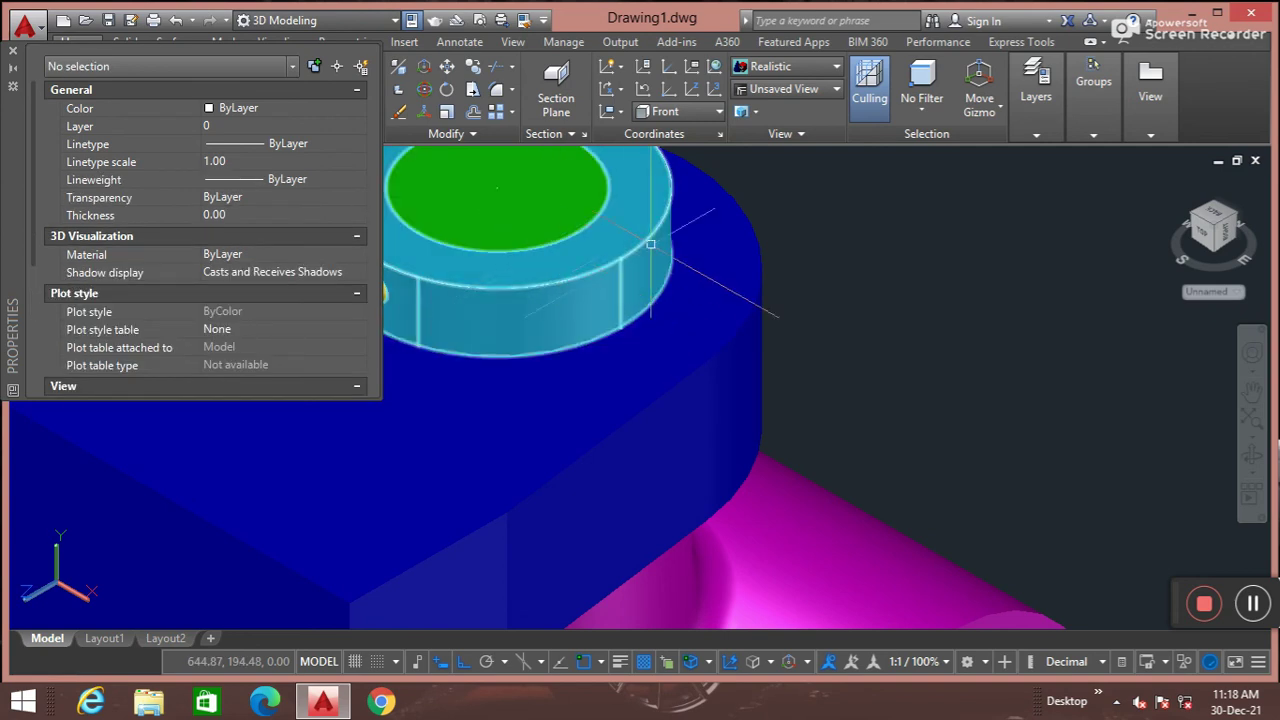
pyautogui.scroll(-5, 790, 322)
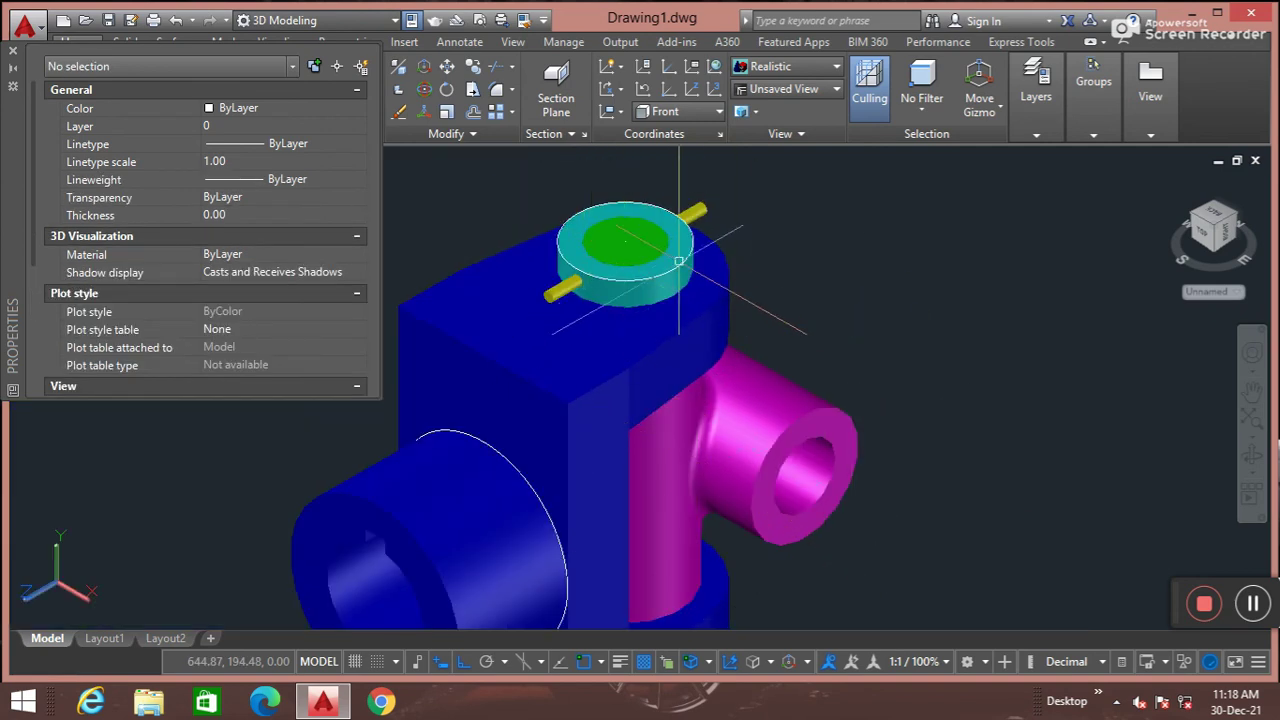
pyautogui.scroll(3, 679, 261)
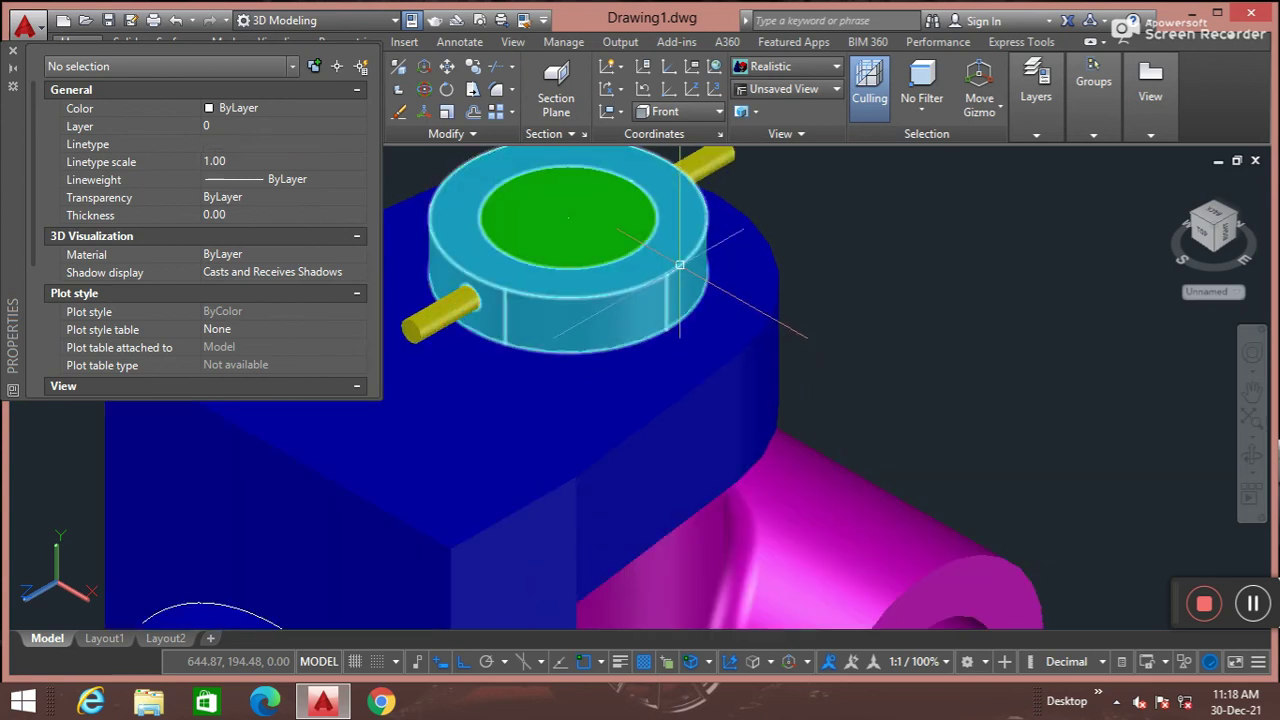
pyautogui.click(679, 265)
pyautogui.press('Escape')
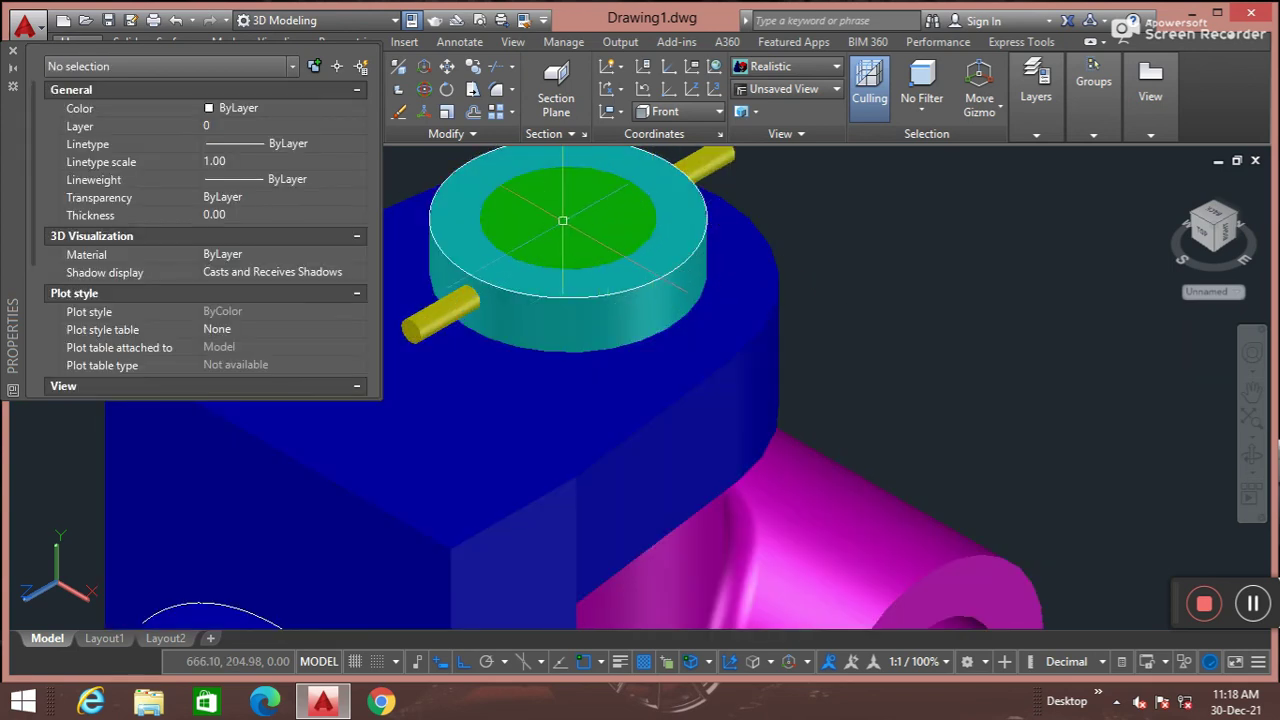
pyautogui.click(567, 219)
pyautogui.press('Escape')
pyautogui.scroll(-4, 574, 219)
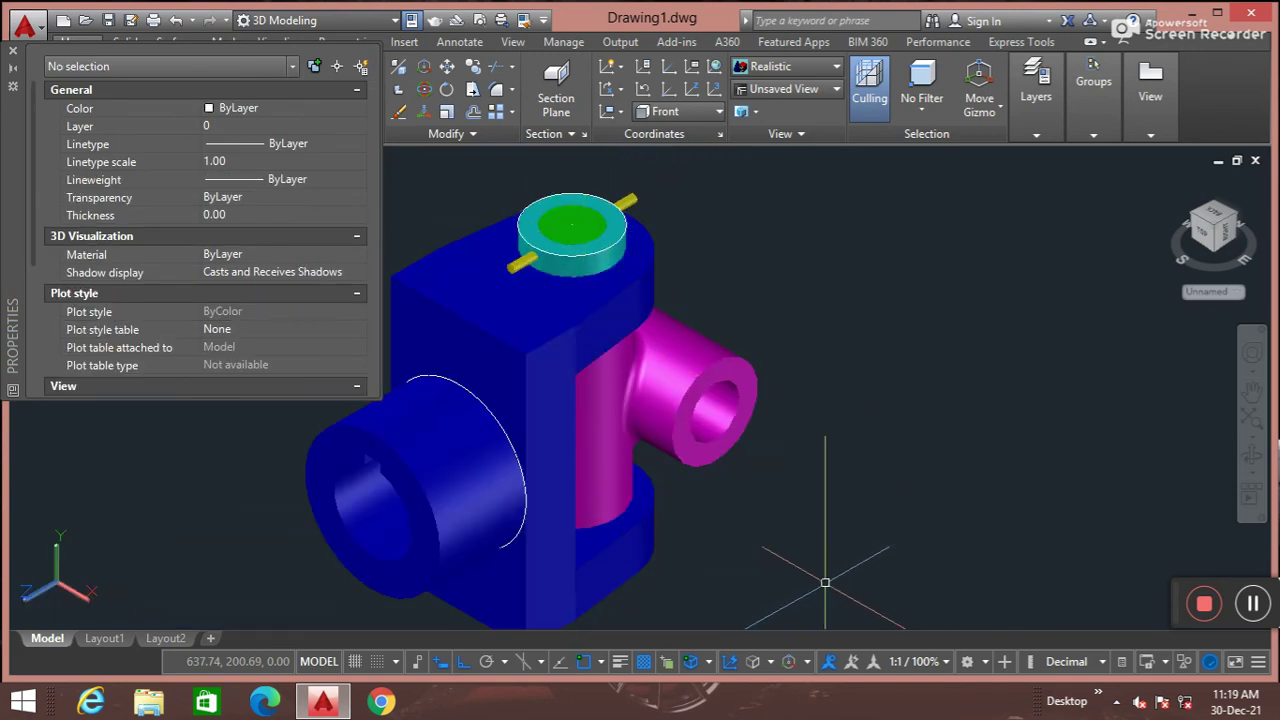
pyautogui.write('m')
pyautogui.press('Return')
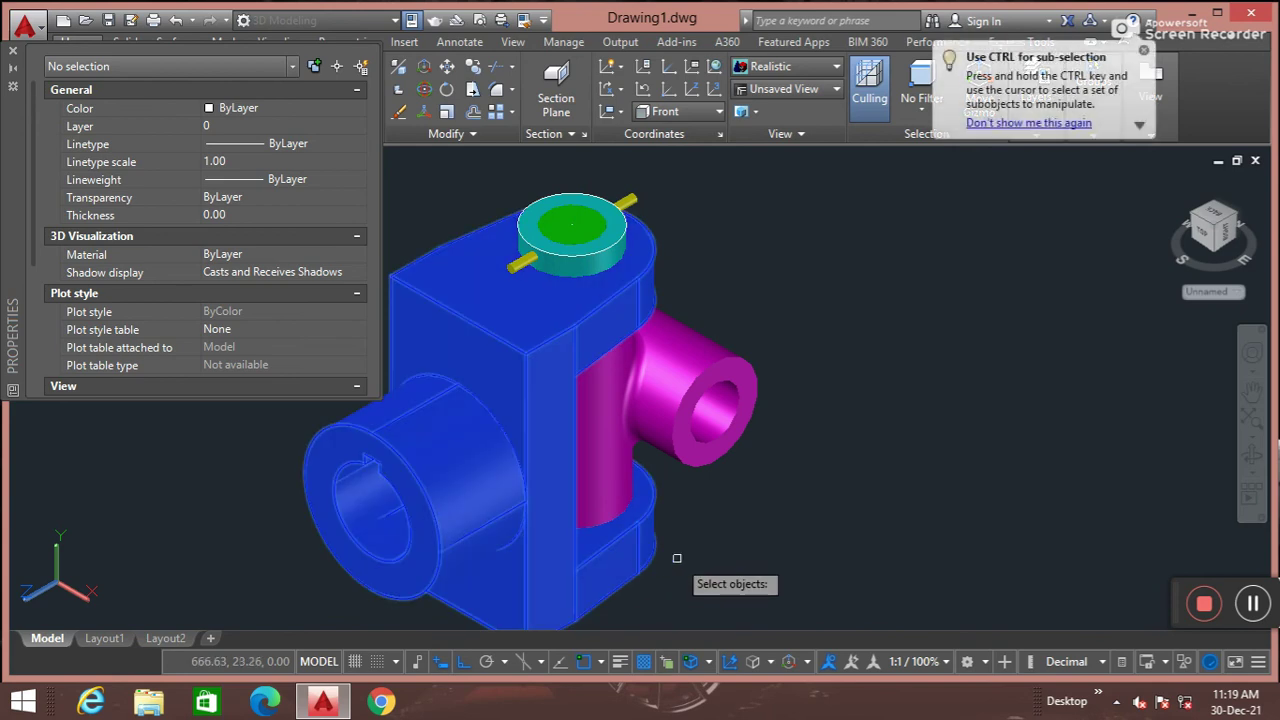
# Move the blue bracket, magenta fork, collar and pin together to a new spot
pyautogui.press('Escape')
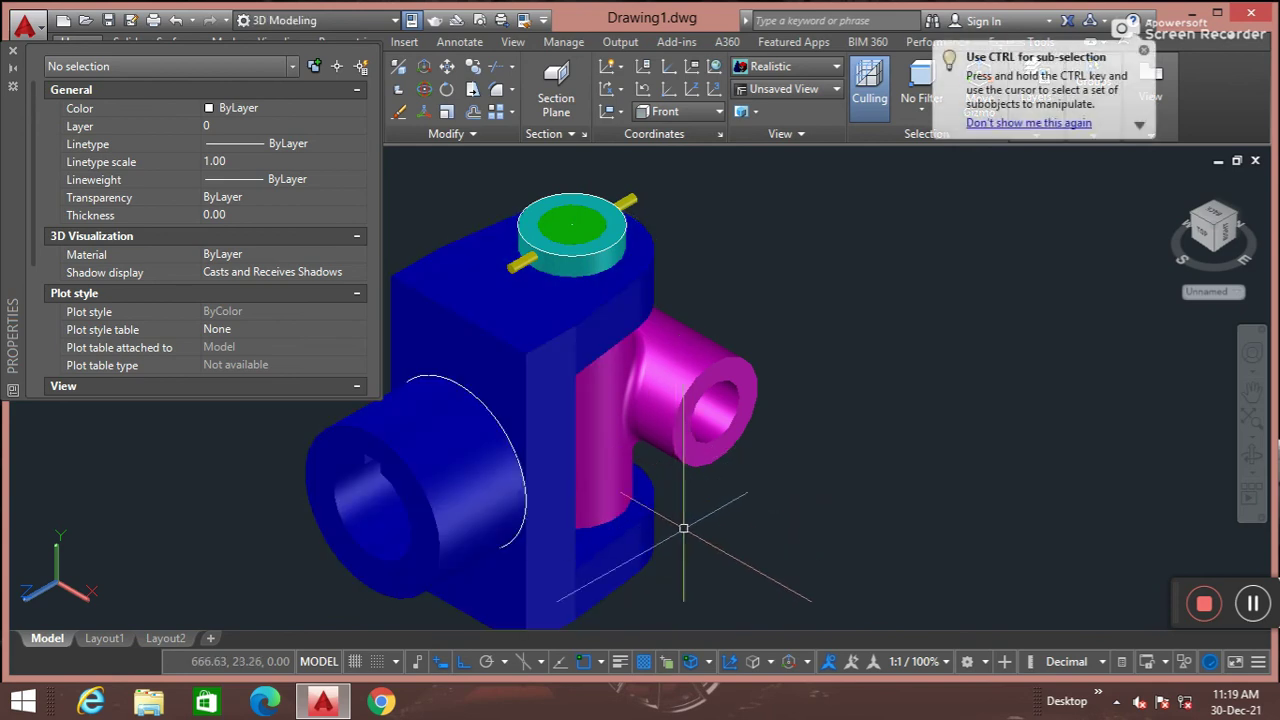
pyautogui.click(625, 561)
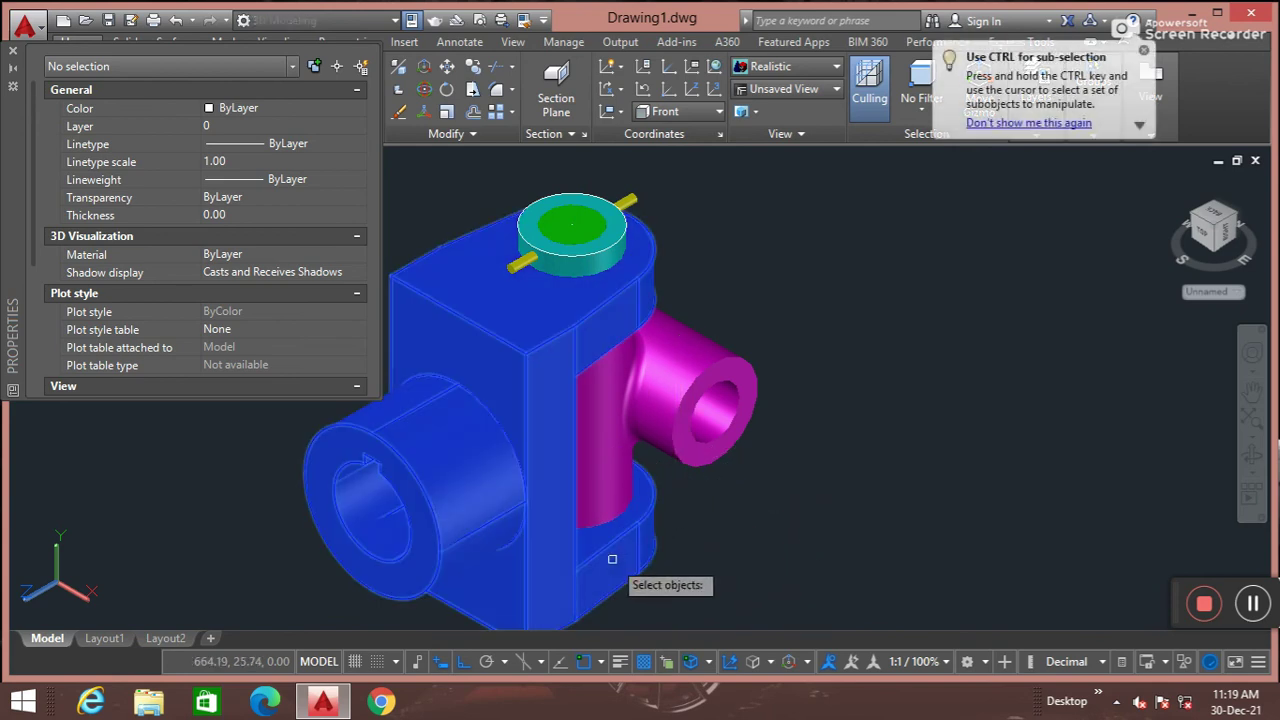
pyautogui.click(608, 420)
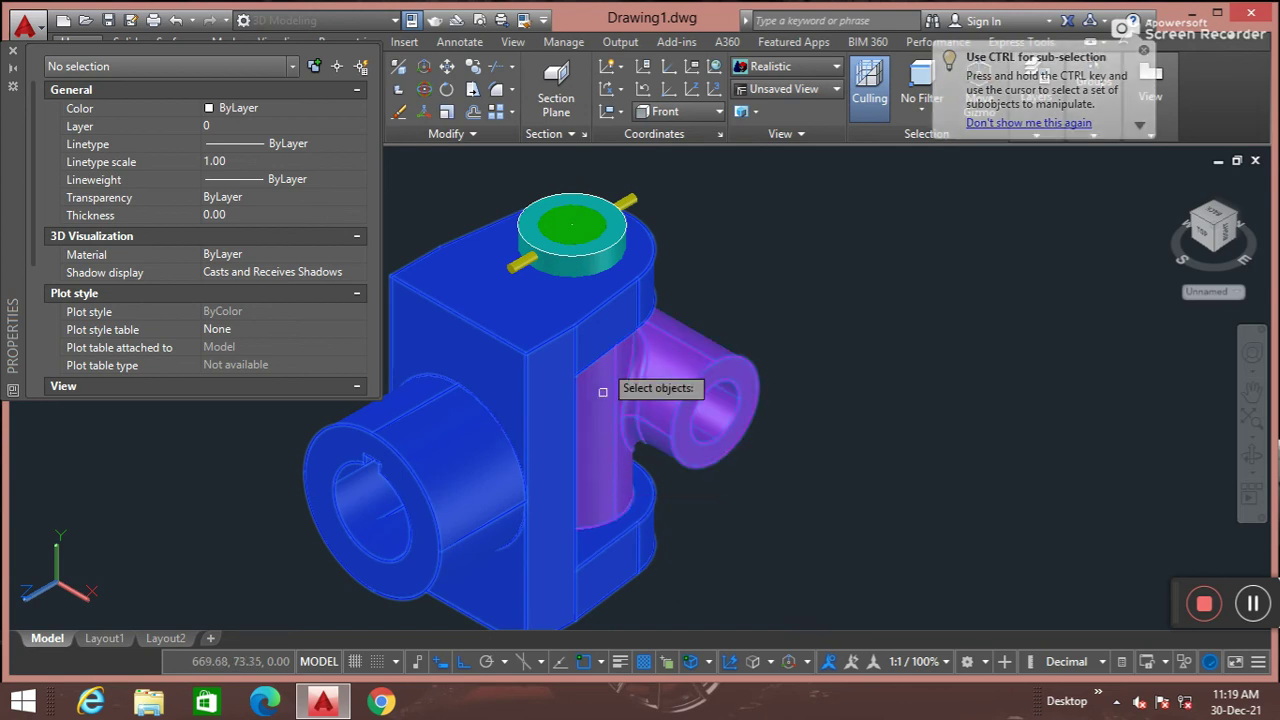
pyautogui.click(597, 254)
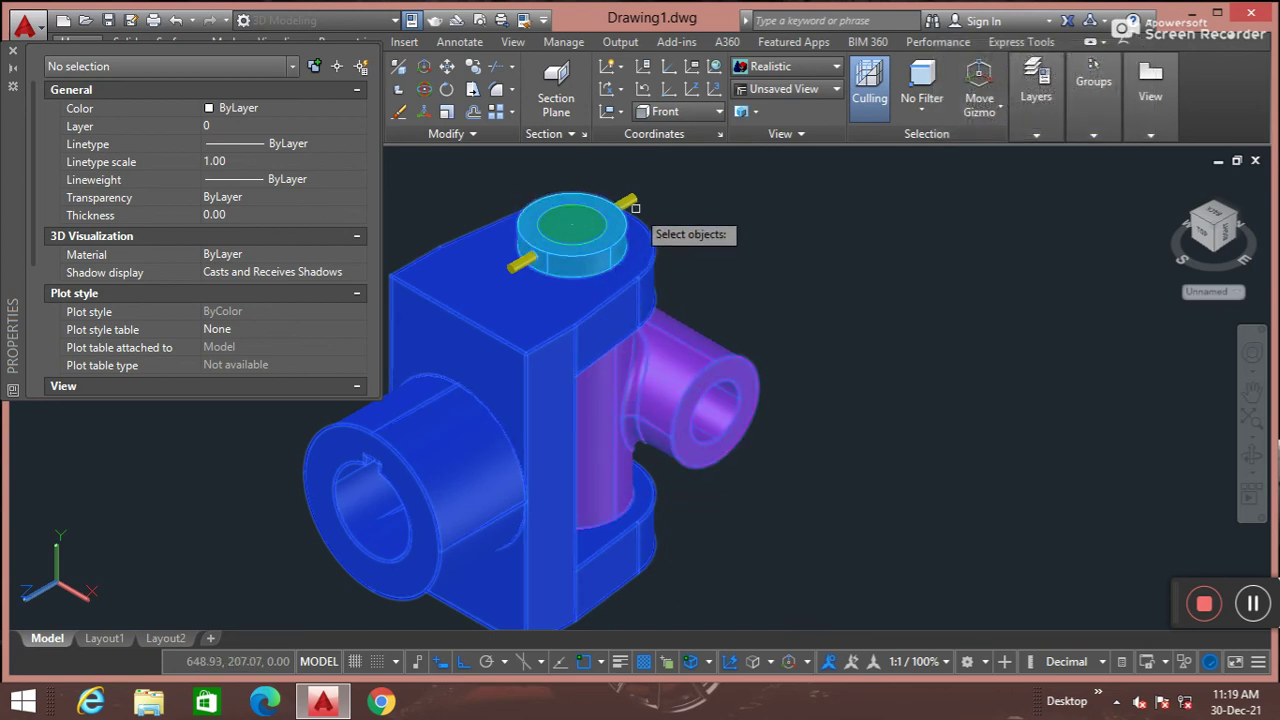
pyautogui.press('Return')
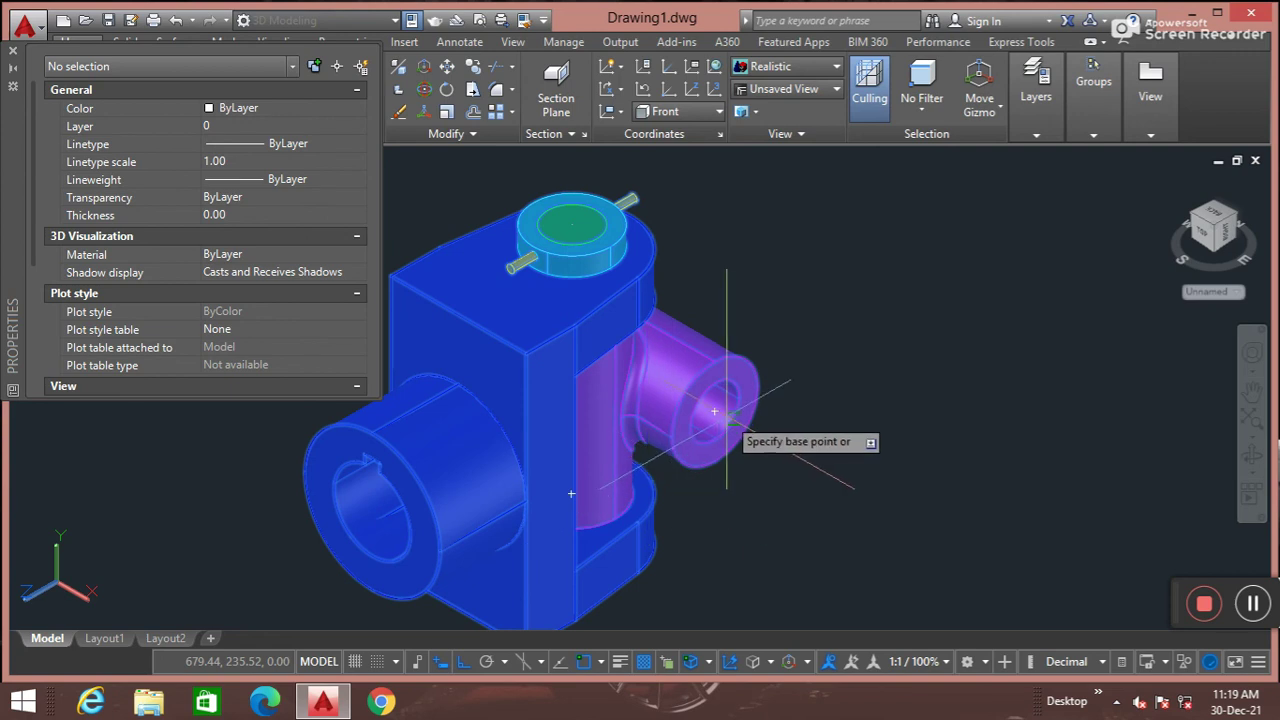
pyautogui.click(571, 493)
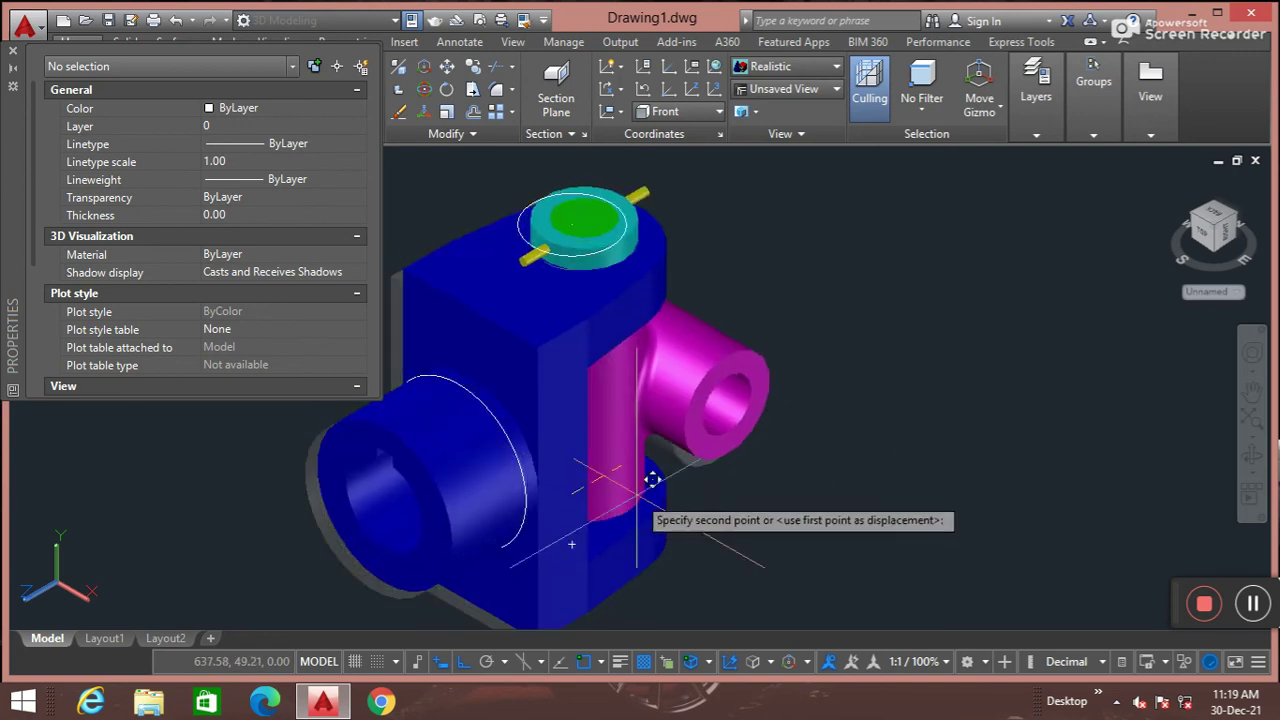
pyautogui.scroll(-3, 1000, 430)
pyautogui.moveTo(1020, 420); pyautogui.dragTo(987, 437, button='middle')
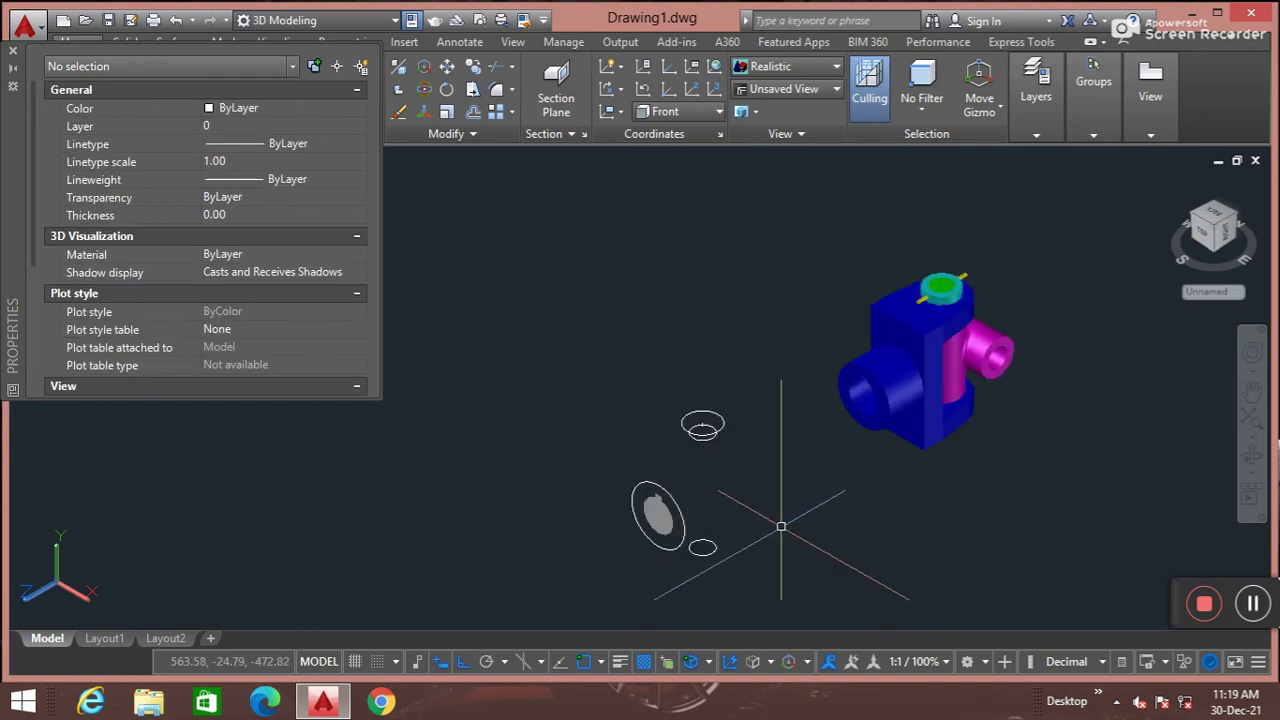
# Window-select the leftover circle outlines and delete them
pyautogui.click(771, 584)
pyautogui.click(603, 368)
pyautogui.press('Delete')
pyautogui.scroll(2, 948, 350)
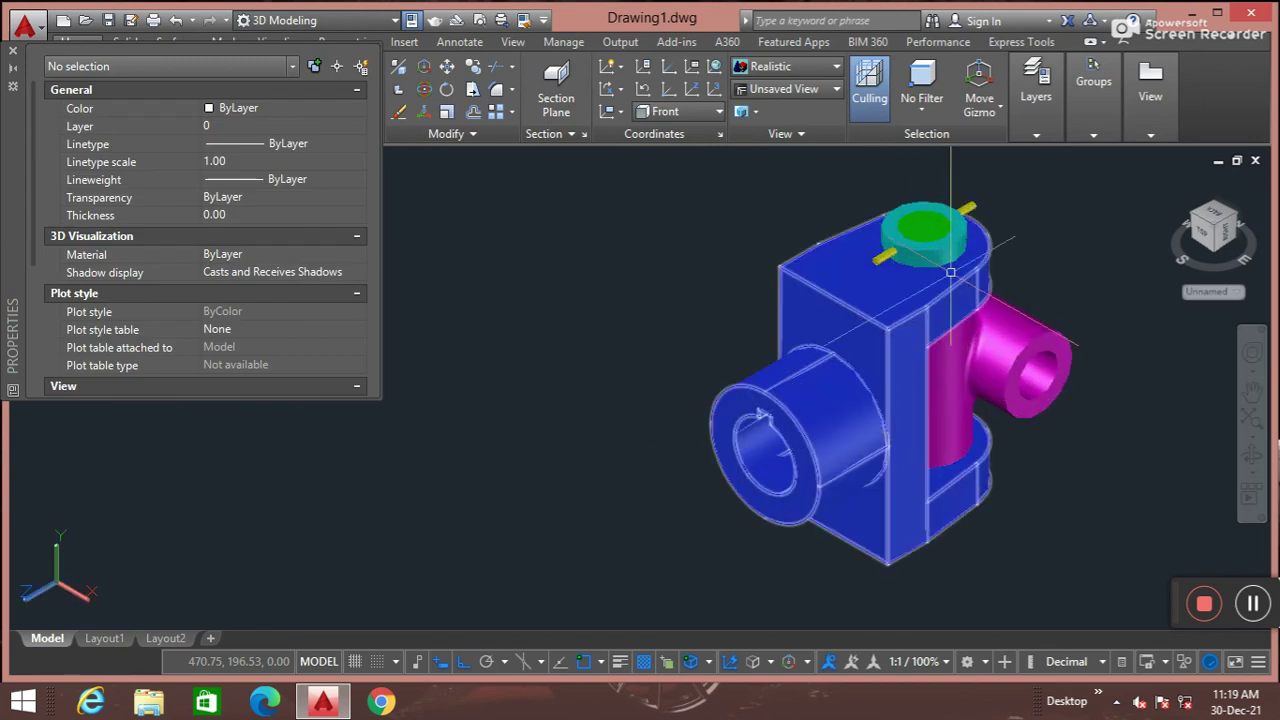
pyautogui.scroll(3, 820, 400)
pyautogui.scroll(-1, 767, 374)
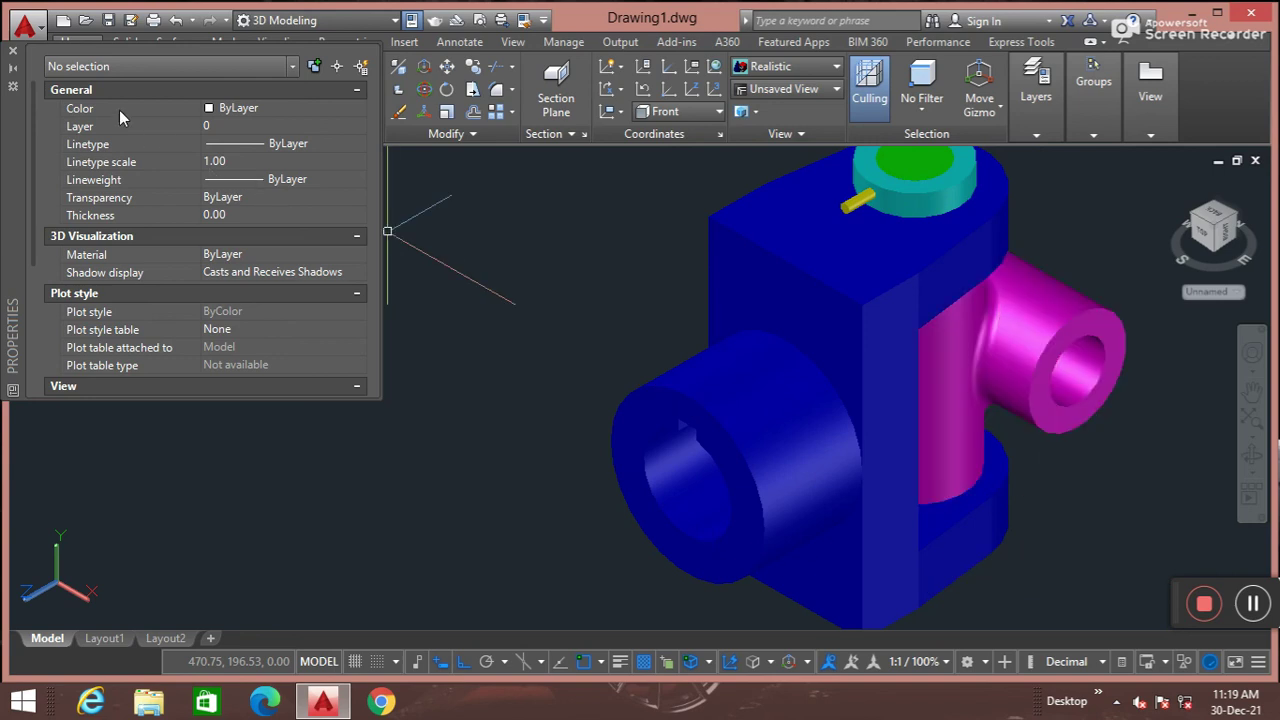
pyautogui.scroll(-2, 991, 521)
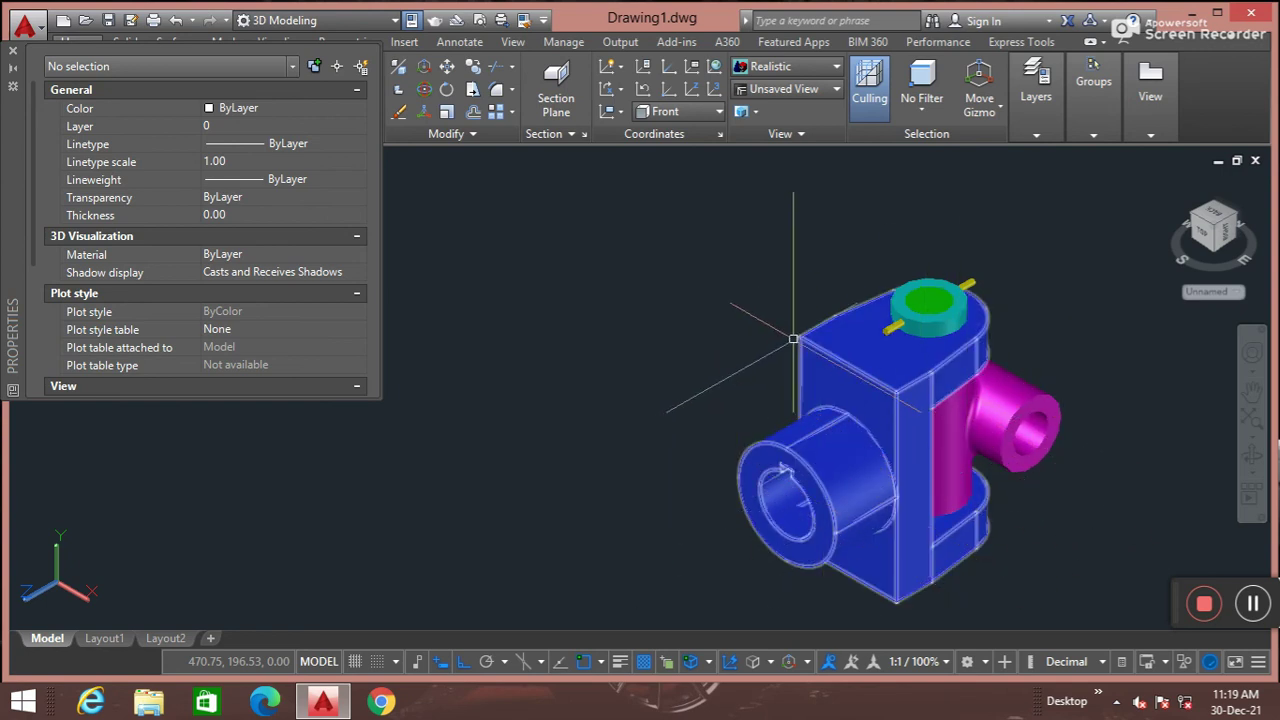
pyautogui.scroll(2, 903, 450)
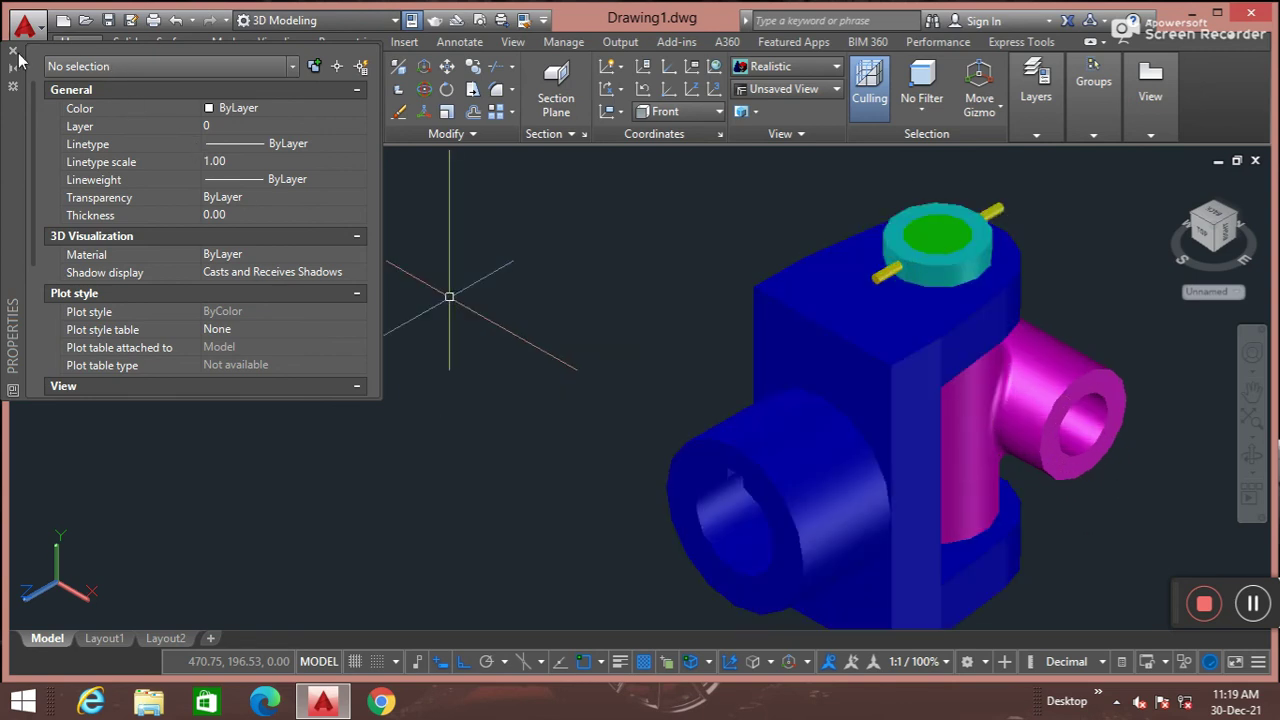
# Close the Properties palette and start panning the view
pyautogui.click(13, 50)
pyautogui.scroll(-2, 990, 484)
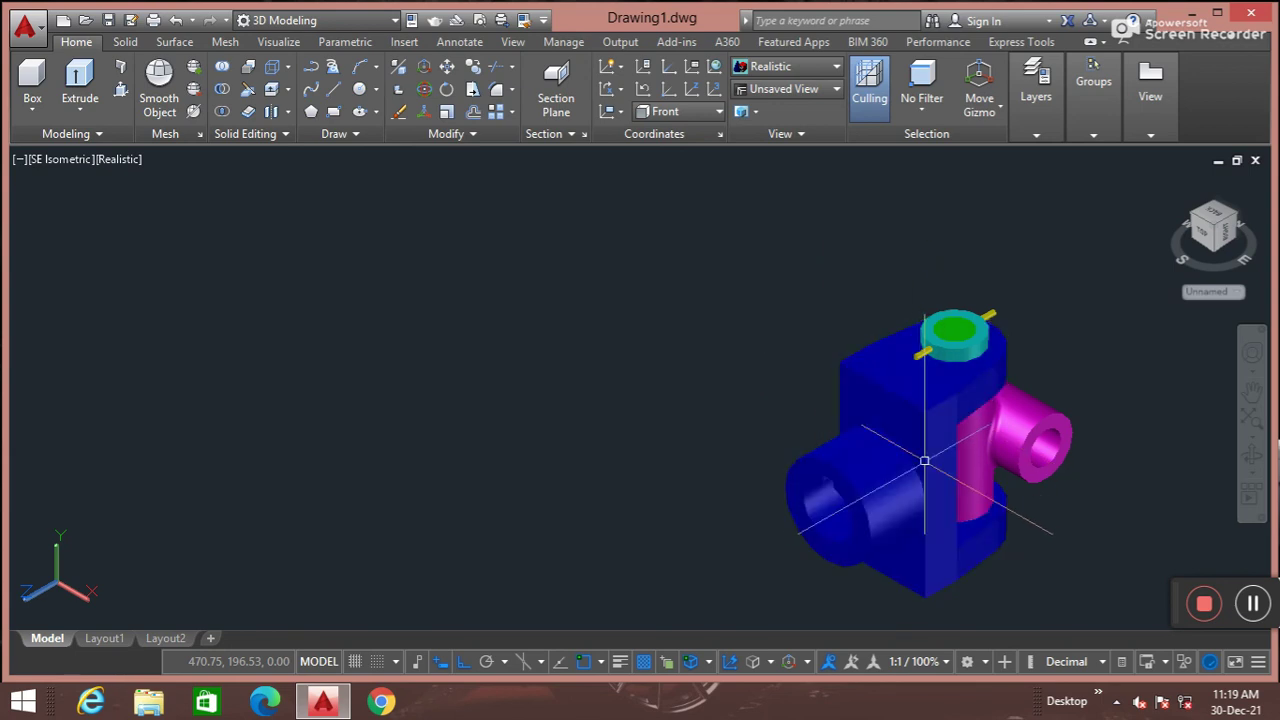
pyautogui.click(1253, 390)
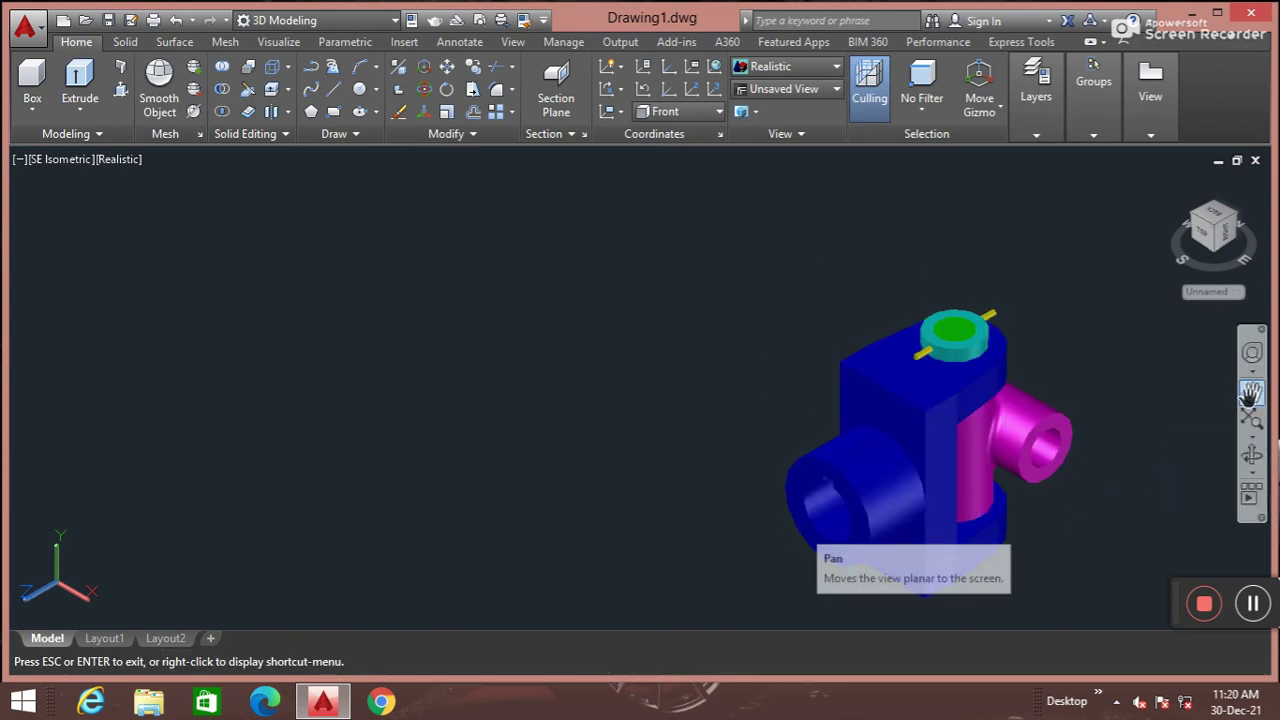